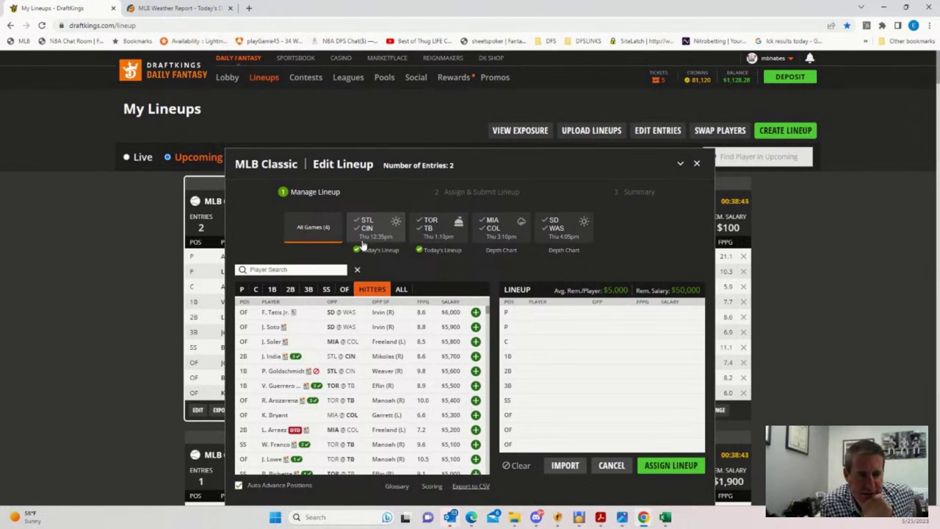
# Filter the DraftKings player pool to the STL @ CIN game, then clear the filter to show all games.
pyautogui.click(366, 221)
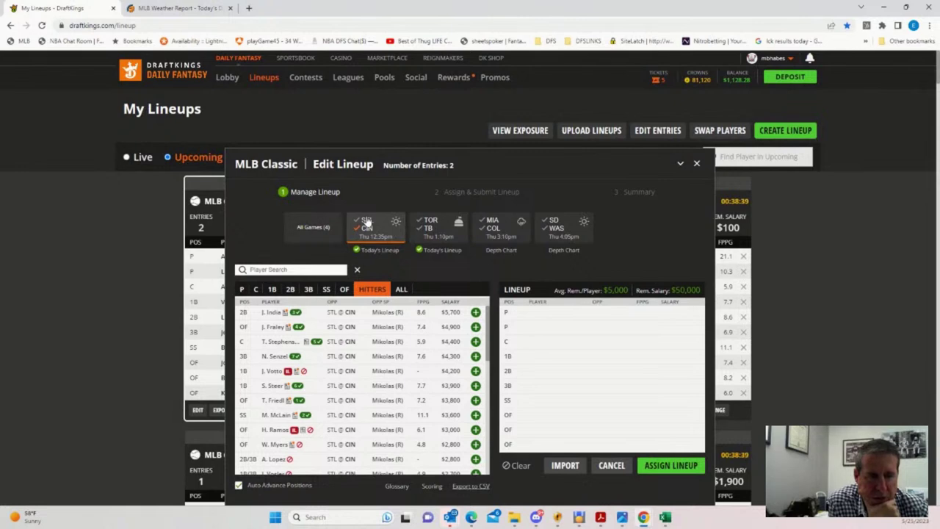
pyautogui.click(366, 222)
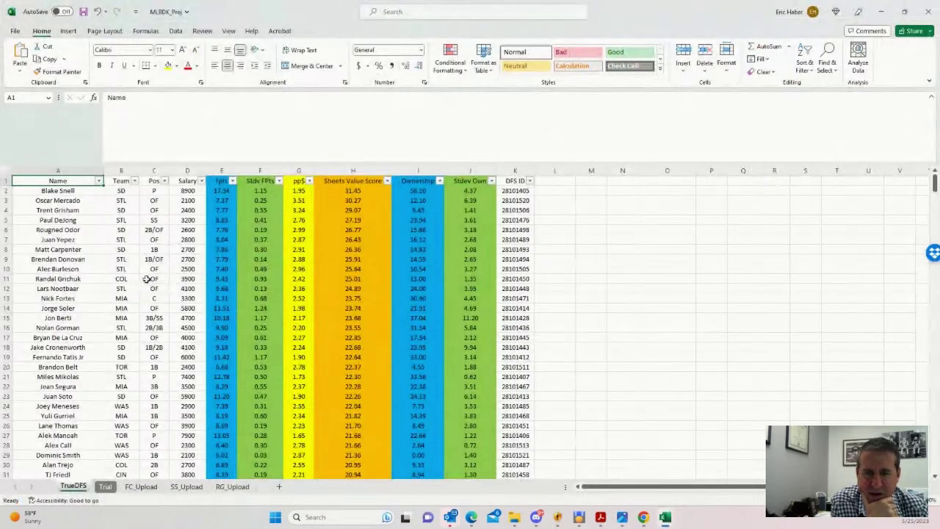
# Minimize the MLBDK_Proj Excel window to get back to the DraftKings Edit Lineup dialog.
pyautogui.click(882, 11)
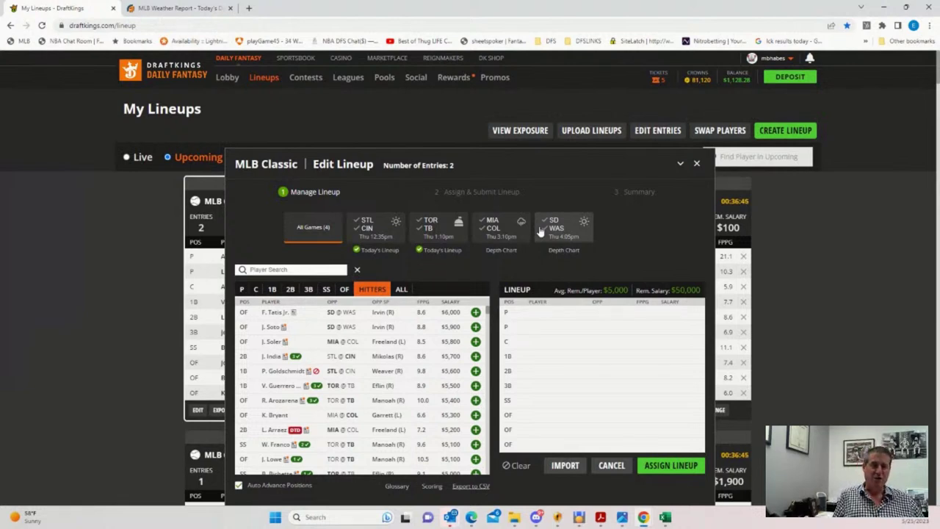
# List only pitchers in DraftKings, then switch to the DKMLBDriveEarly Excel workbook.
pyautogui.click(241, 290)
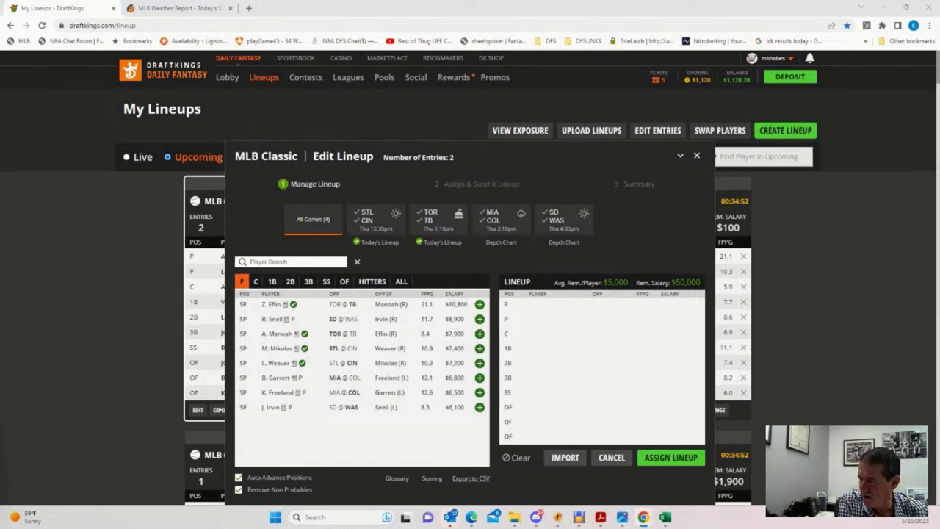
pyautogui.hotkey('alt', 'Tab')
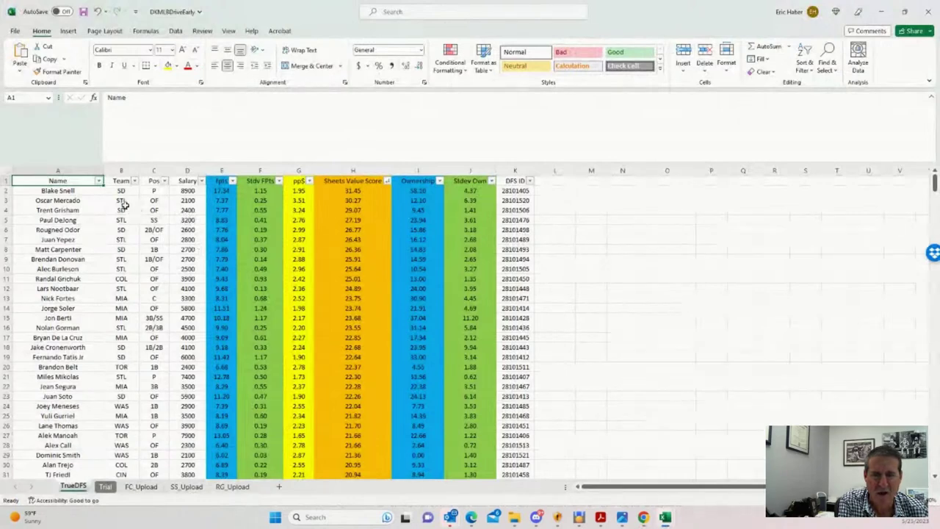
pyautogui.click(154, 191)
pyautogui.click(185, 190)
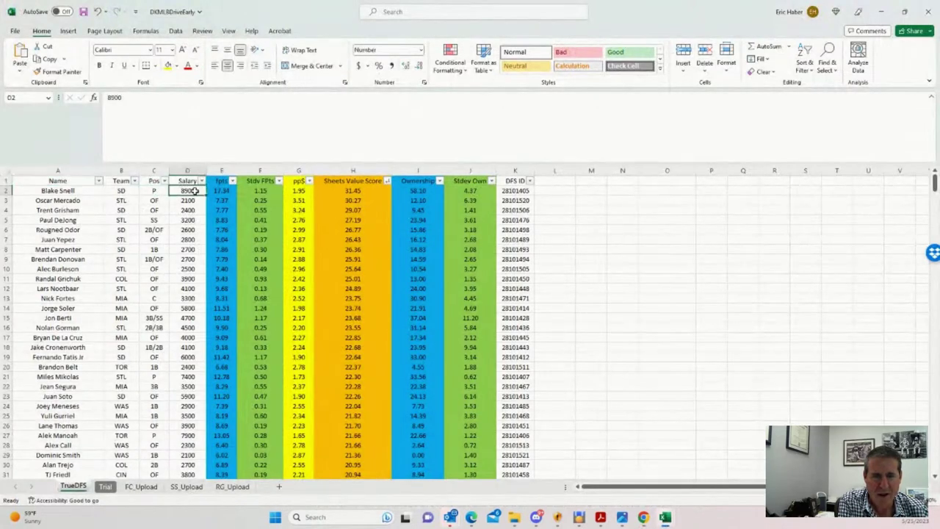
pyautogui.click(345, 193)
pyautogui.click(348, 210)
pyautogui.click(351, 238)
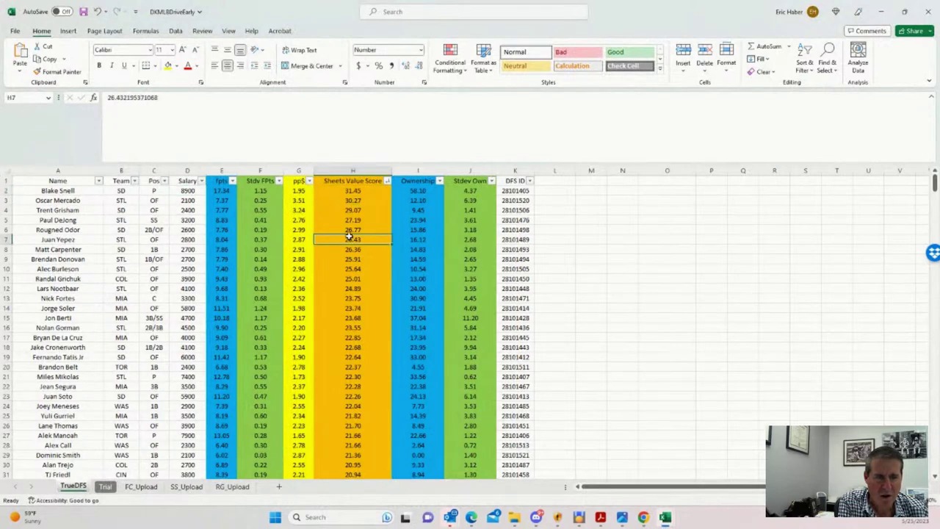
pyautogui.click(153, 189)
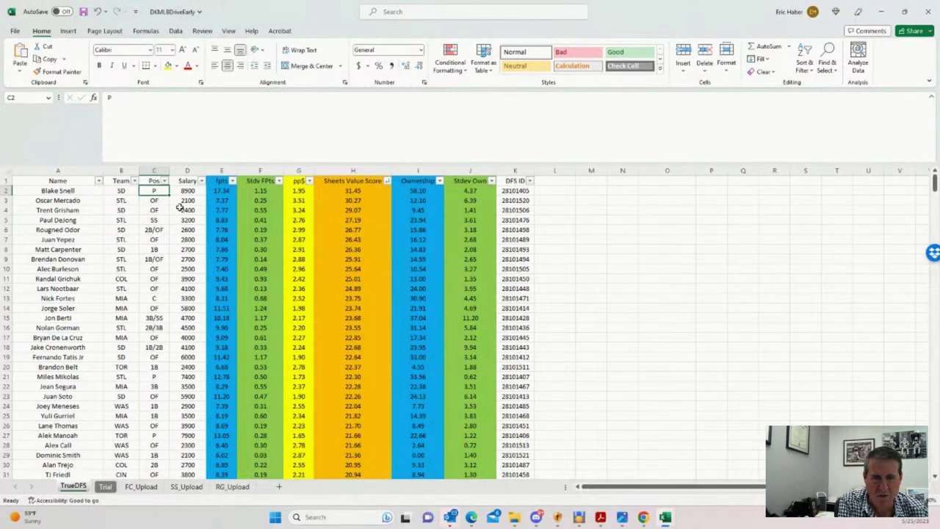
pyautogui.click(344, 191)
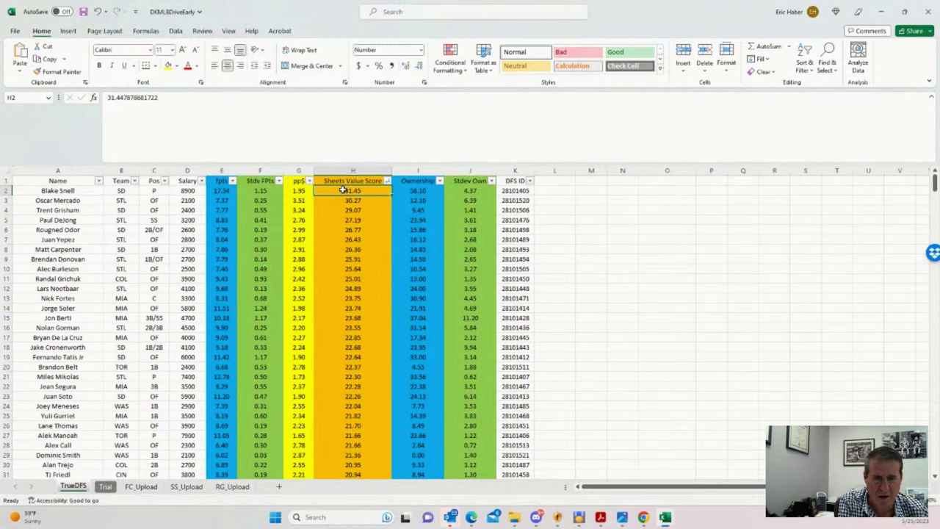
pyautogui.click(164, 377)
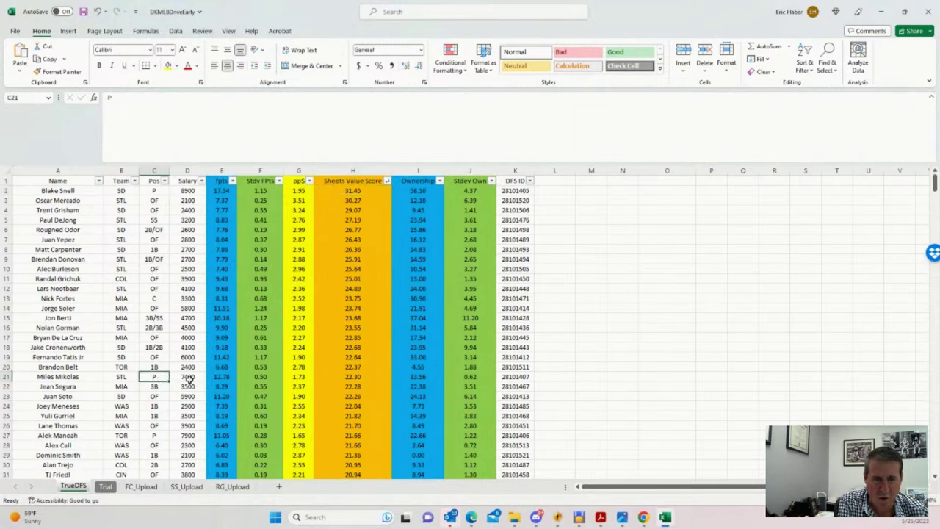
pyautogui.click(333, 376)
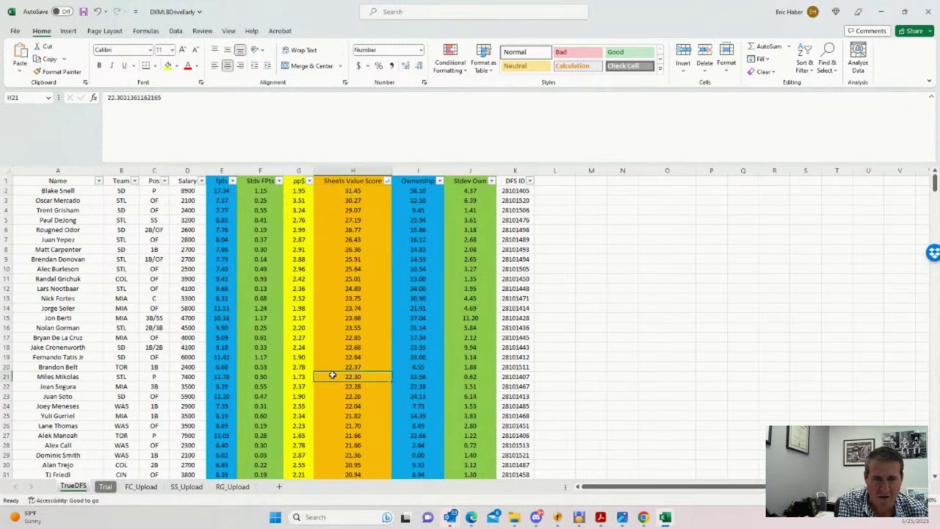
pyautogui.scroll(-2, 335, 376)
pyautogui.click(347, 376)
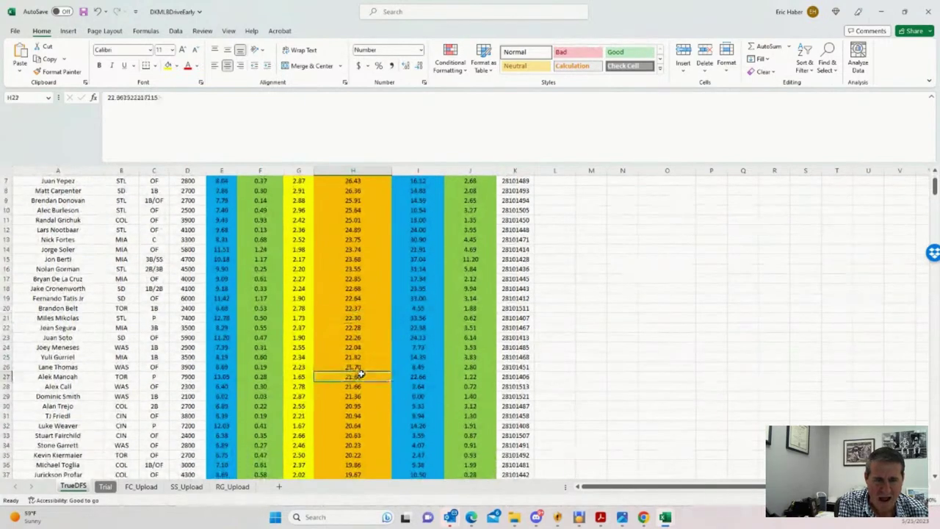
pyautogui.click(332, 436)
pyautogui.scroll(-3, 367, 436)
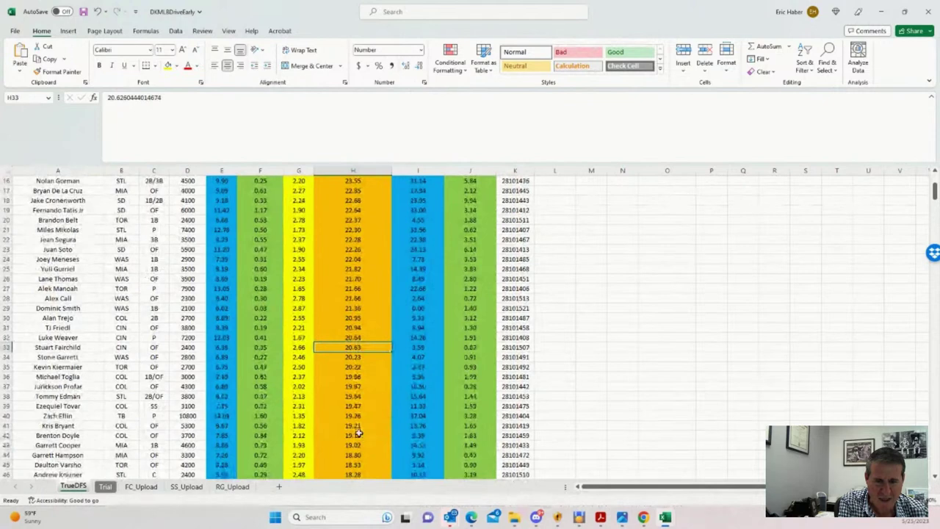
pyautogui.click(357, 415)
pyautogui.scroll(-2, 365, 433)
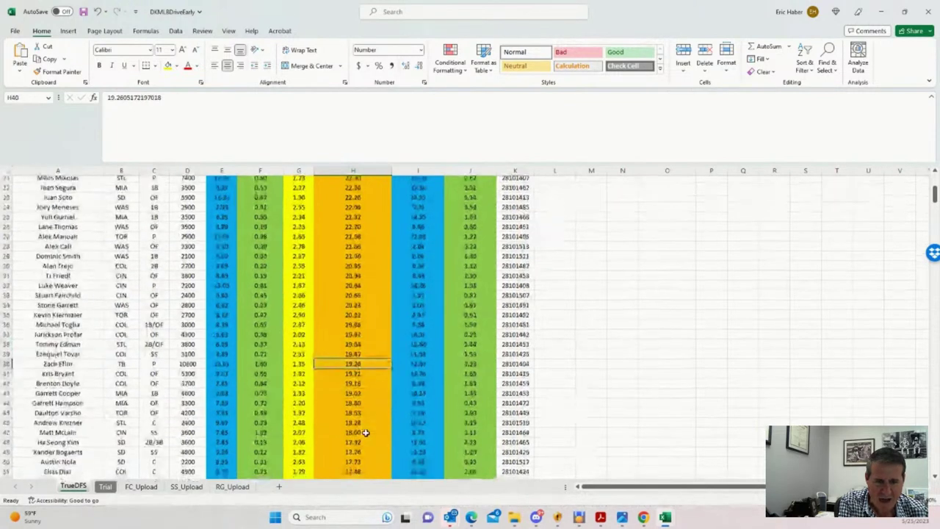
pyautogui.scroll(-5, 356, 433)
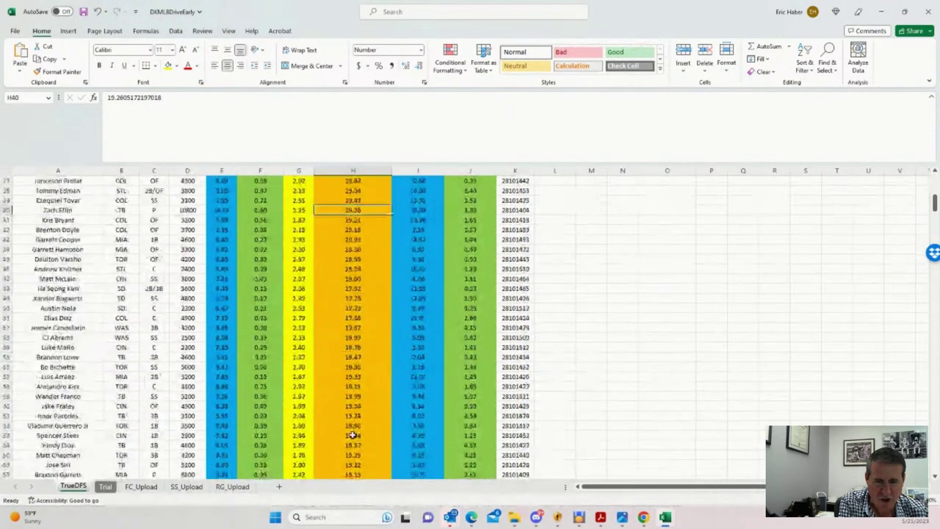
pyautogui.scroll(12, 355, 417)
pyautogui.click(353, 191)
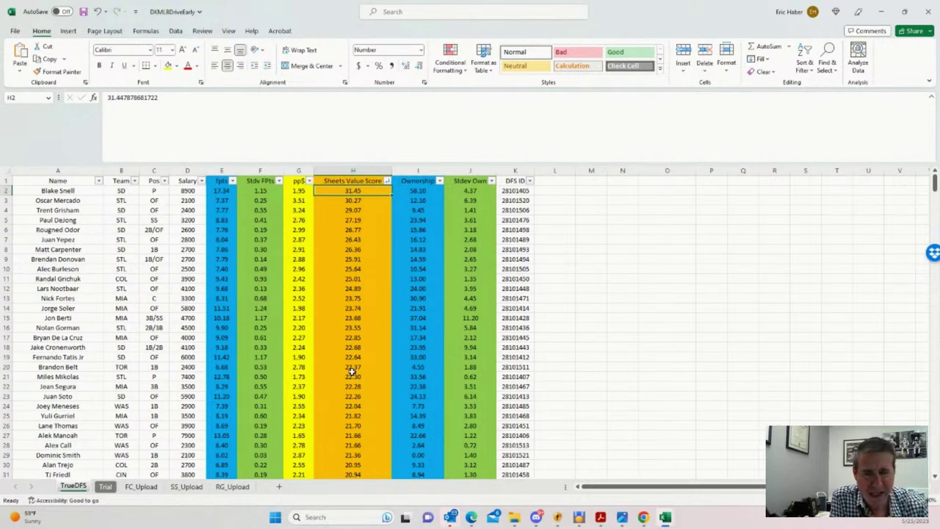
# Check the teams of Oscar Mercado, Lars Nootbaar, Trent Grisham, Paul DeJong, Nick Fortes and Nolan Gorman.
pyautogui.click(122, 202)
pyautogui.click(121, 220)
pyautogui.click(121, 240)
pyautogui.click(121, 268)
pyautogui.click(122, 297)
pyautogui.click(121, 269)
pyautogui.click(122, 259)
pyautogui.click(121, 230)
pyautogui.click(122, 210)
pyautogui.click(121, 219)
pyautogui.click(121, 240)
pyautogui.click(129, 269)
pyautogui.click(133, 288)
pyautogui.click(121, 270)
pyautogui.click(118, 204)
pyautogui.click(121, 241)
pyautogui.click(127, 327)
pyautogui.click(122, 376)
pyautogui.click(123, 388)
# Check teams for Jorge Soler, Fernando Tatis Jr, Brendan Donovan and Bryan De La Cruz, then bring up Fpts sorting.
pyautogui.click(119, 300)
pyautogui.click(123, 358)
pyautogui.click(123, 377)
pyautogui.click(122, 396)
pyautogui.click(122, 406)
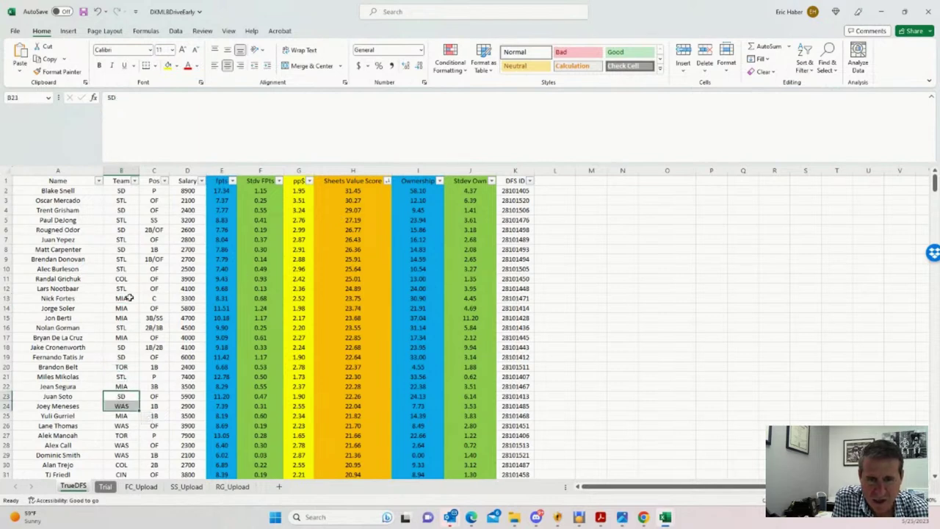
pyautogui.click(120, 200)
pyautogui.click(124, 219)
pyautogui.click(122, 259)
pyautogui.click(122, 212)
pyautogui.click(122, 261)
pyautogui.click(119, 211)
pyautogui.click(121, 259)
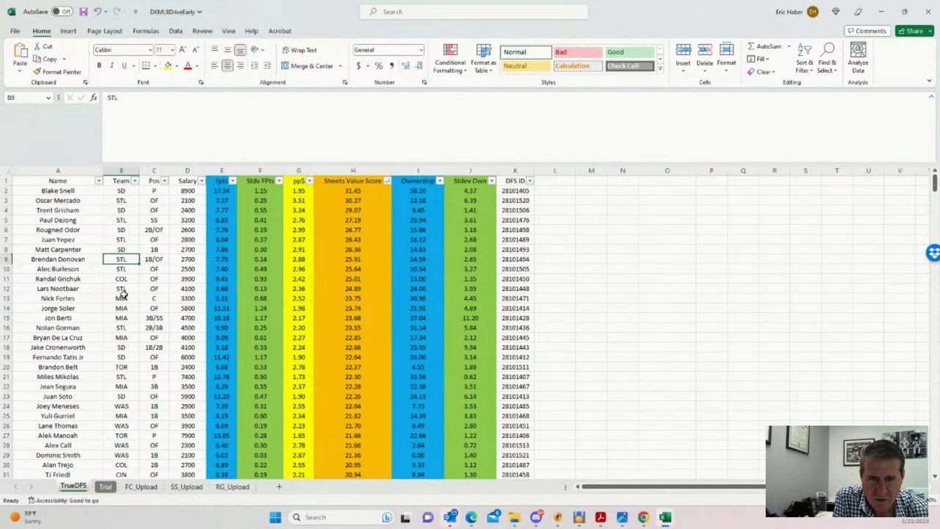
pyautogui.click(121, 308)
pyautogui.click(122, 318)
pyautogui.click(122, 337)
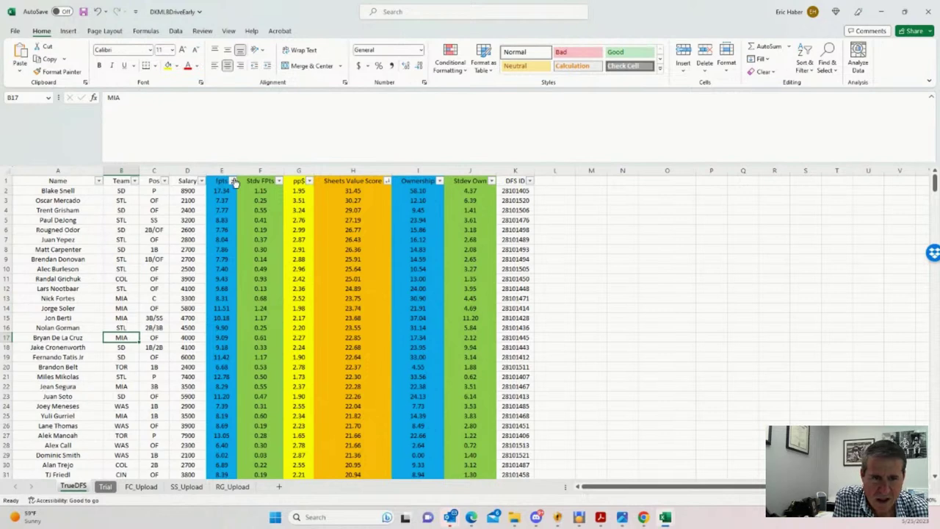
pyautogui.click(231, 181)
# Sort the TrueDFS table by Fpts, highest first, then switch to the DKMLBStacksDriveEarly workbook.
pyautogui.click(186, 205)
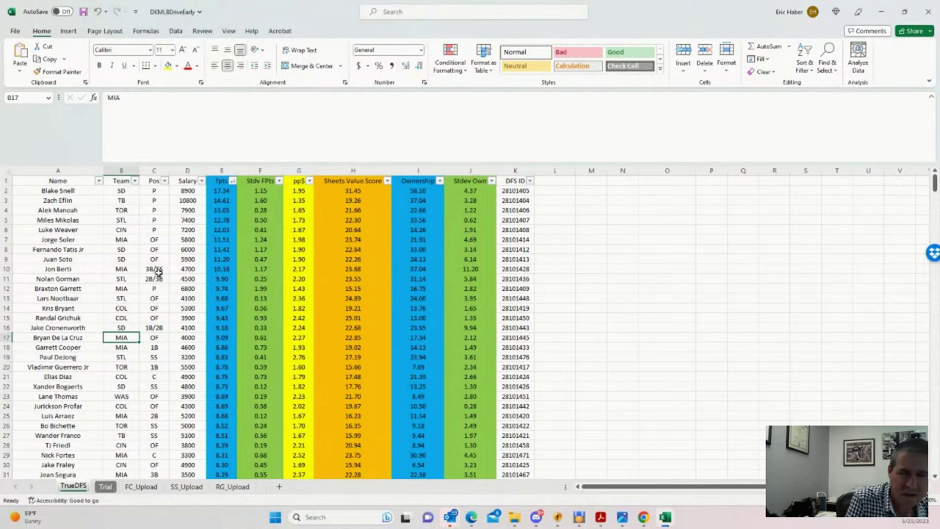
pyautogui.moveTo(123, 241)
pyautogui.mouseDown()
pyautogui.moveTo(132, 341)
pyautogui.moveTo(122, 247)
pyautogui.mouseUp()
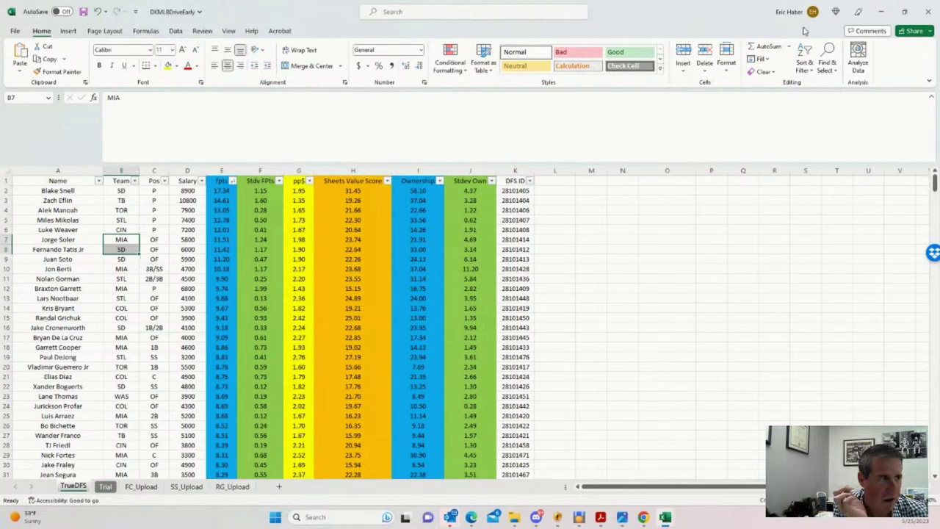
pyautogui.moveTo(667, 521)
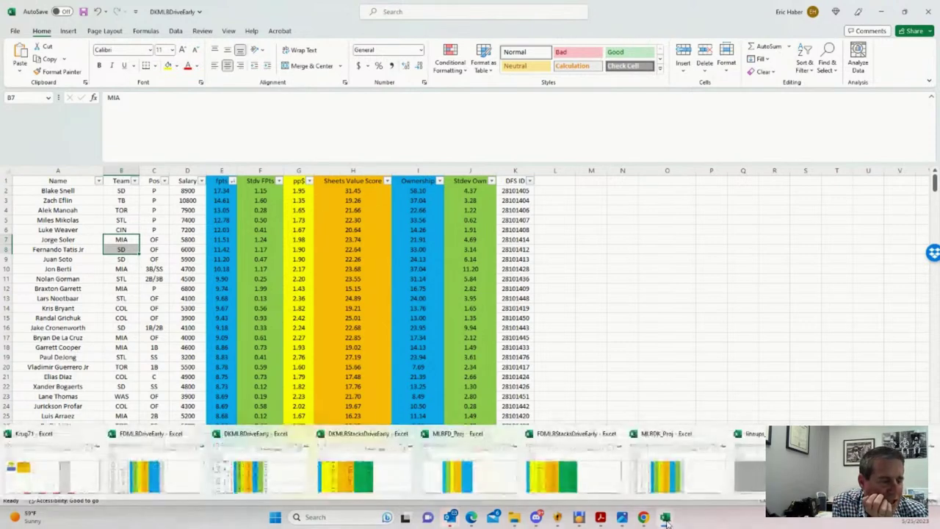
pyautogui.click(350, 468)
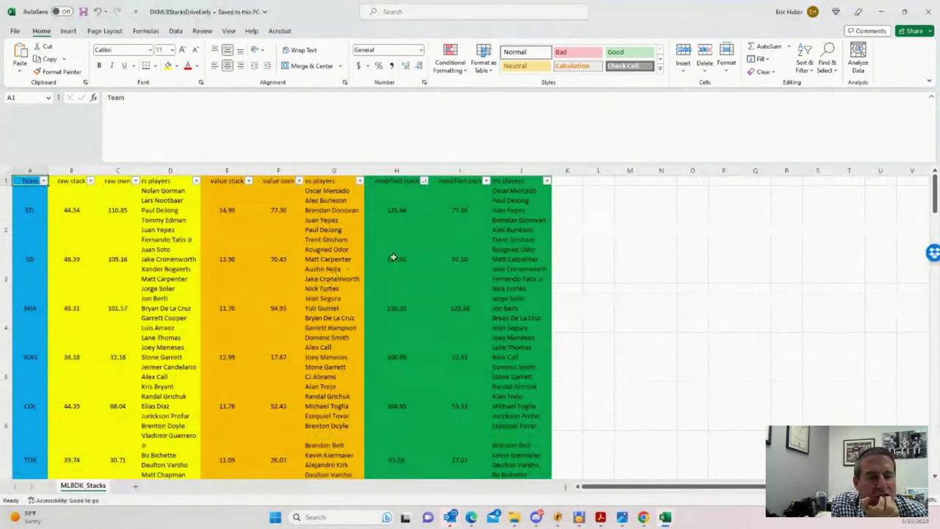
# Sort the team stacks by raw stack, largest first, and compare the SD, MIA, STL and COL values.
pyautogui.click(392, 257)
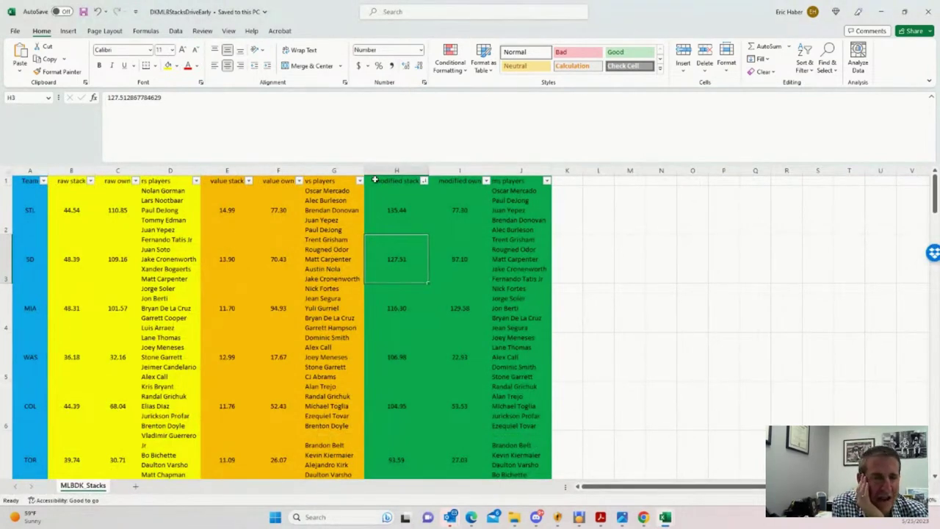
pyautogui.click(90, 184)
pyautogui.click(63, 203)
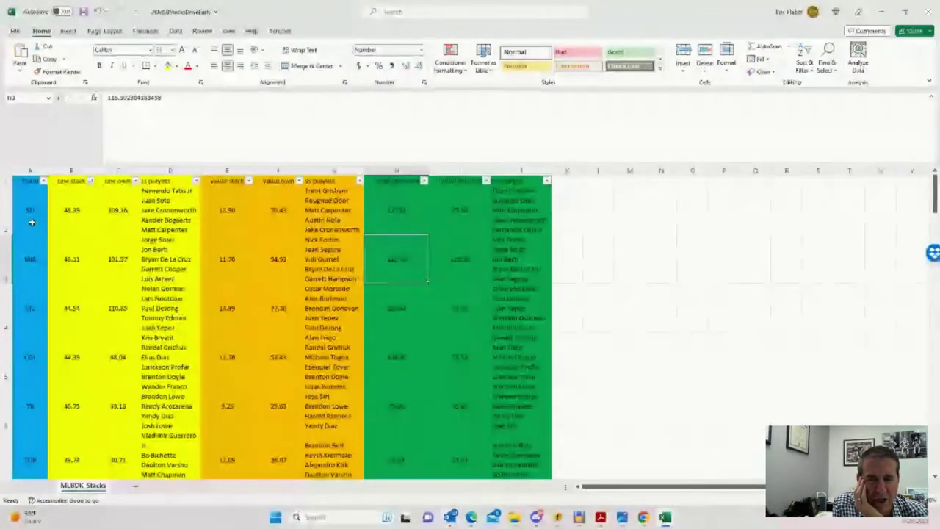
pyautogui.click(68, 211)
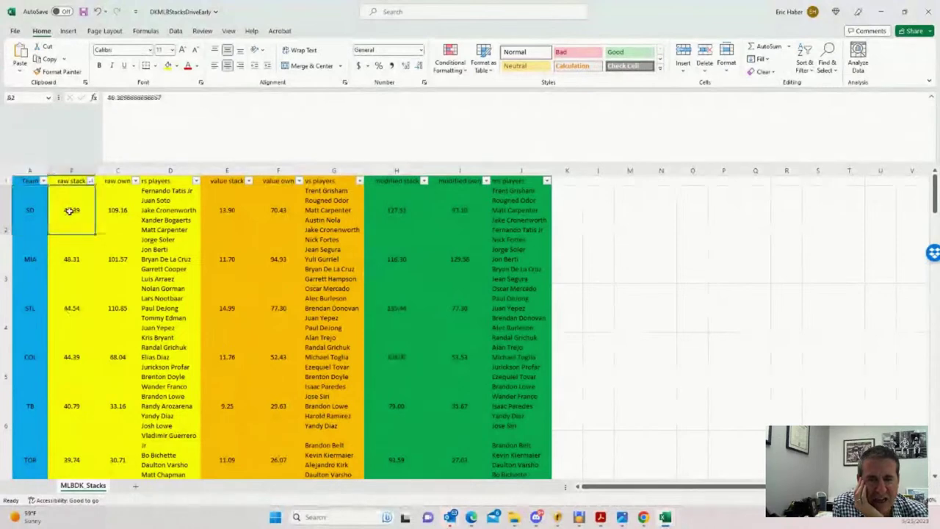
pyautogui.click(74, 256)
pyautogui.click(73, 211)
pyautogui.click(73, 250)
pyautogui.click(66, 235)
pyautogui.click(63, 265)
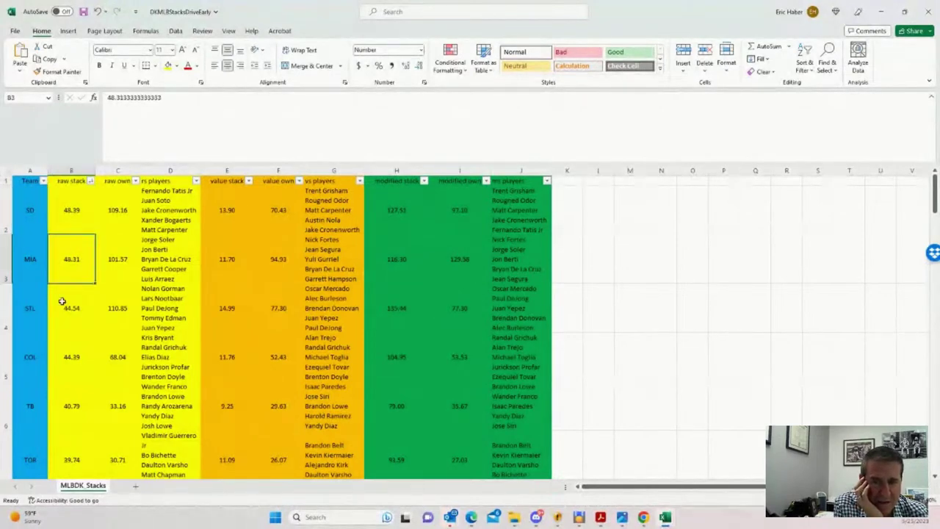
pyautogui.click(62, 313)
pyautogui.click(70, 352)
pyautogui.doubleClick(68, 312)
pyautogui.click(66, 349)
pyautogui.click(70, 308)
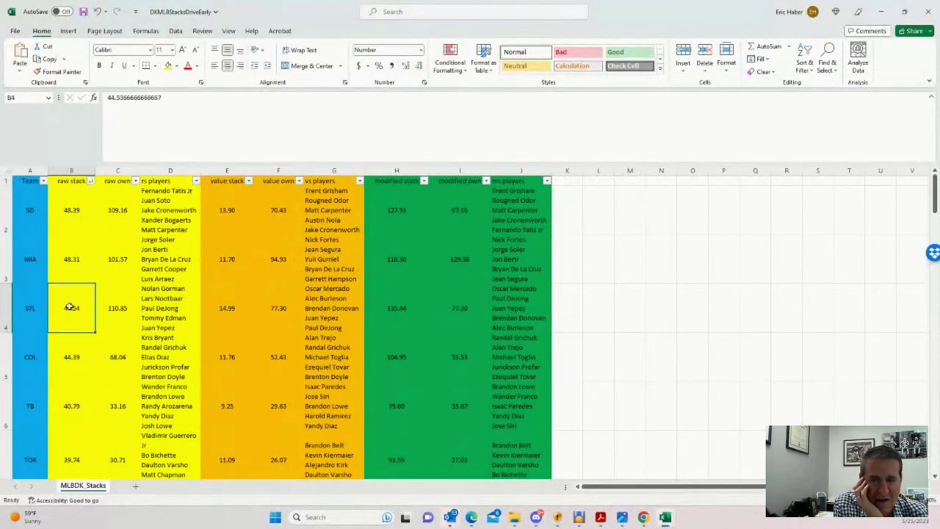
pyautogui.click(73, 214)
pyautogui.click(70, 256)
pyautogui.click(71, 317)
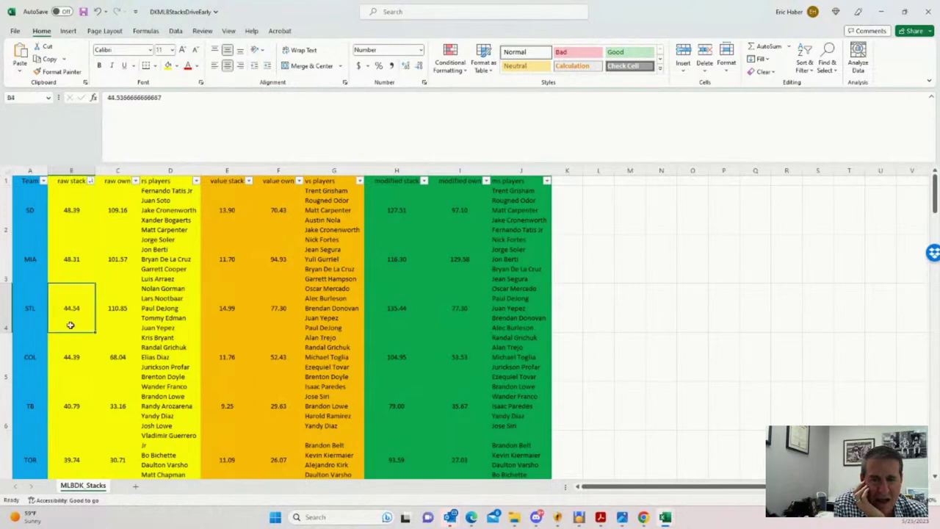
pyautogui.click(72, 343)
# Sort by modified stack, largest first, and check STL's 135.44 and SD's values.
pyautogui.click(424, 183)
pyautogui.click(388, 206)
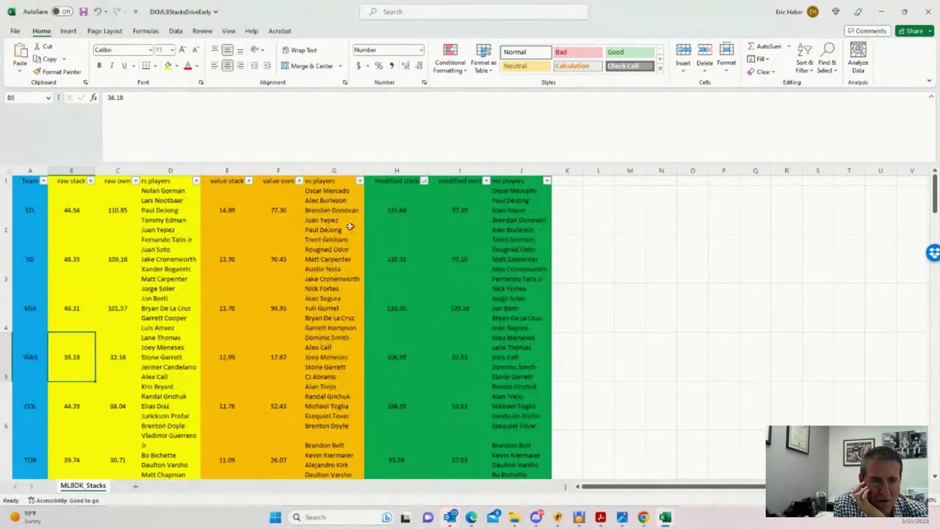
pyautogui.click(397, 212)
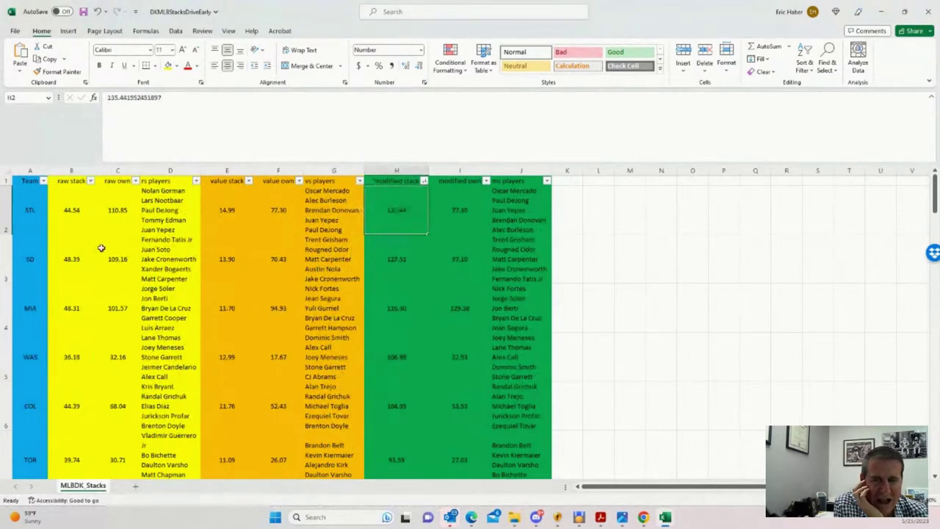
pyautogui.click(28, 212)
pyautogui.click(390, 258)
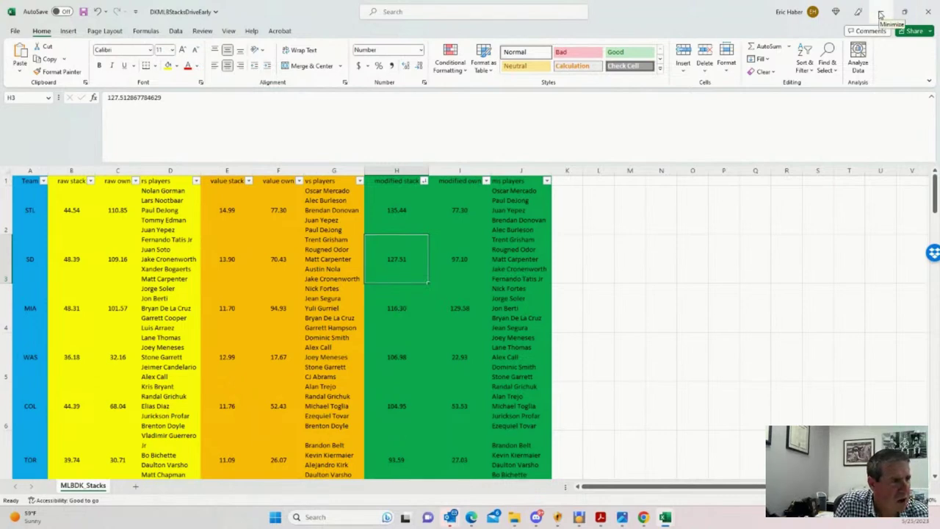
# Minimize both workbooks, filter to SD @ WAS, and add B. Snell ($8,900) as the first pitcher.
pyautogui.click(881, 14)
pyautogui.click(881, 14)
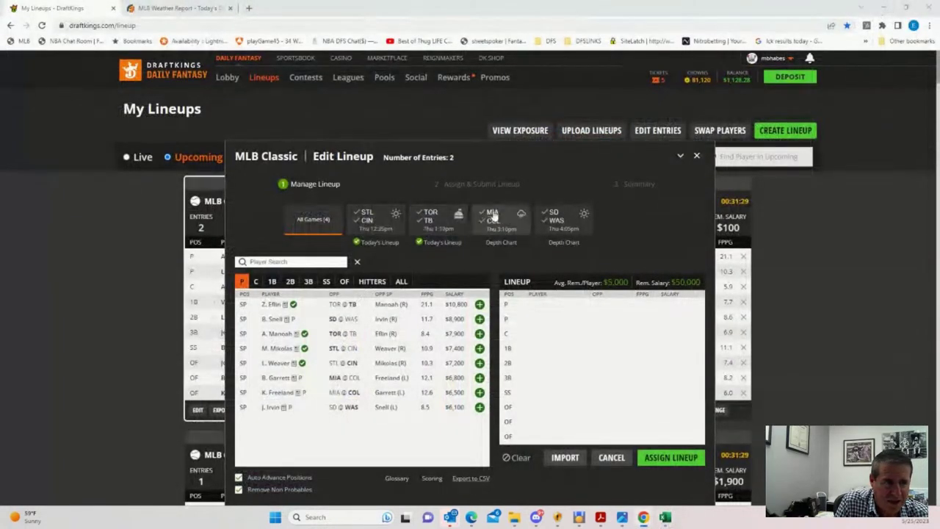
pyautogui.click(554, 216)
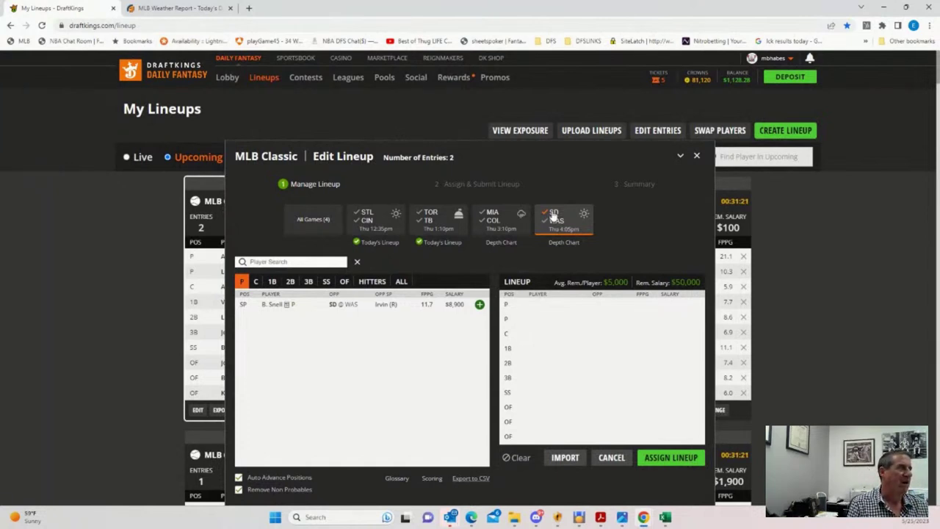
pyautogui.click(480, 306)
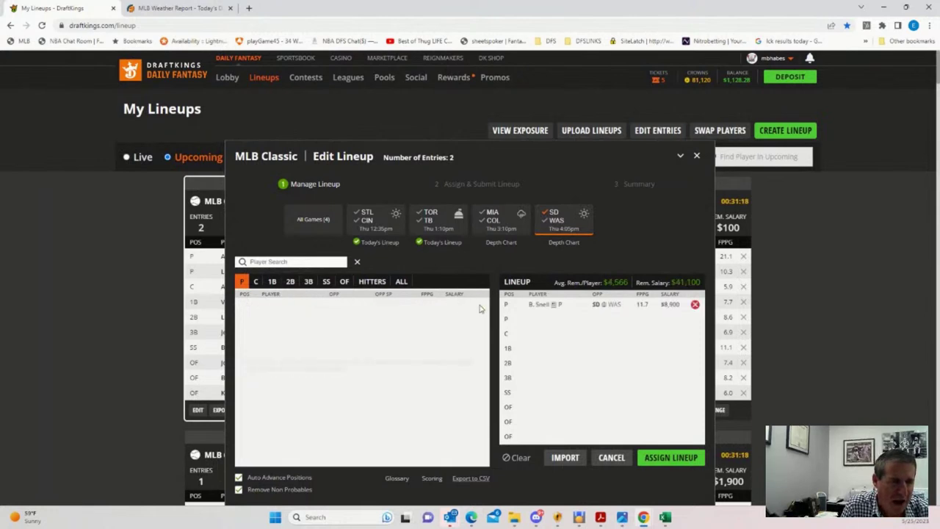
pyautogui.click(549, 213)
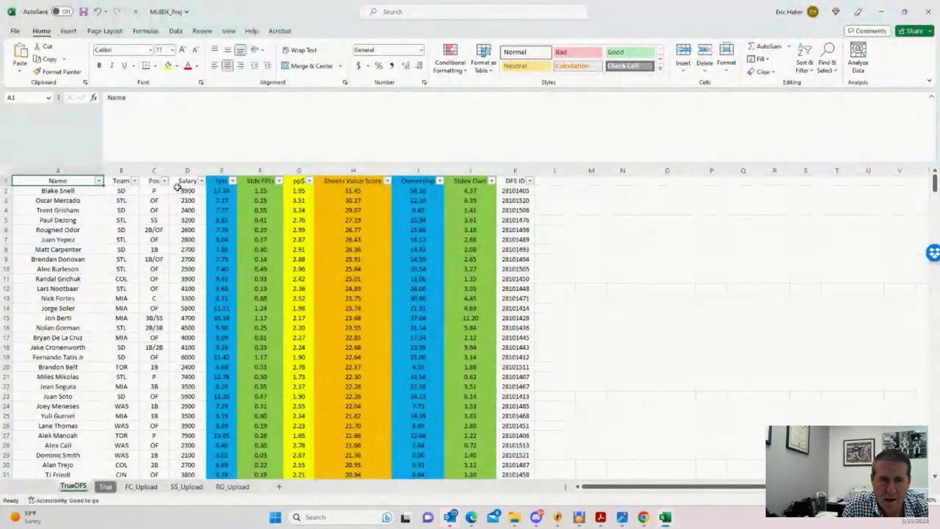
# Sort the projections table by the Pos column.
pyautogui.click(155, 366)
pyautogui.click(357, 374)
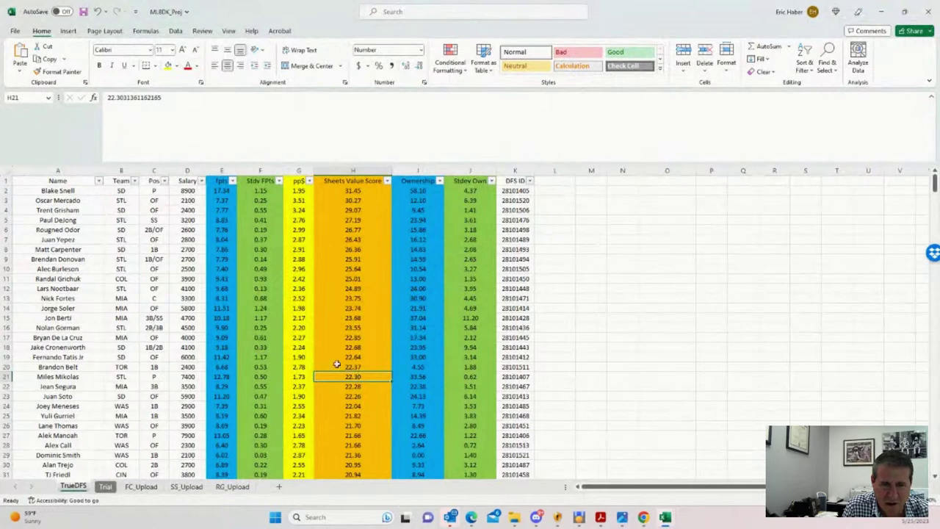
pyautogui.click(164, 181)
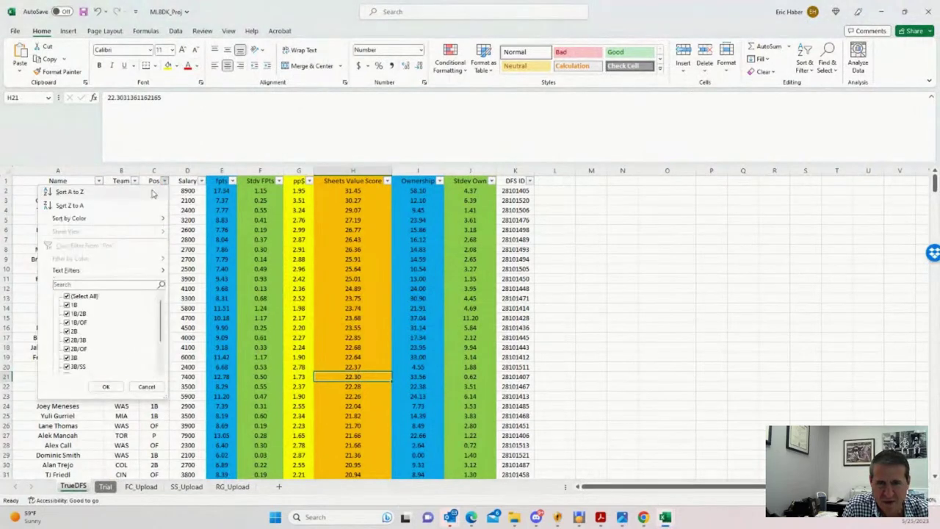
pyautogui.click(94, 207)
# Compare pitcher value scores and ownership: Snell 58.10, Luke Weaver (CIN) 14.26.
pyautogui.click(353, 268)
pyautogui.click(354, 288)
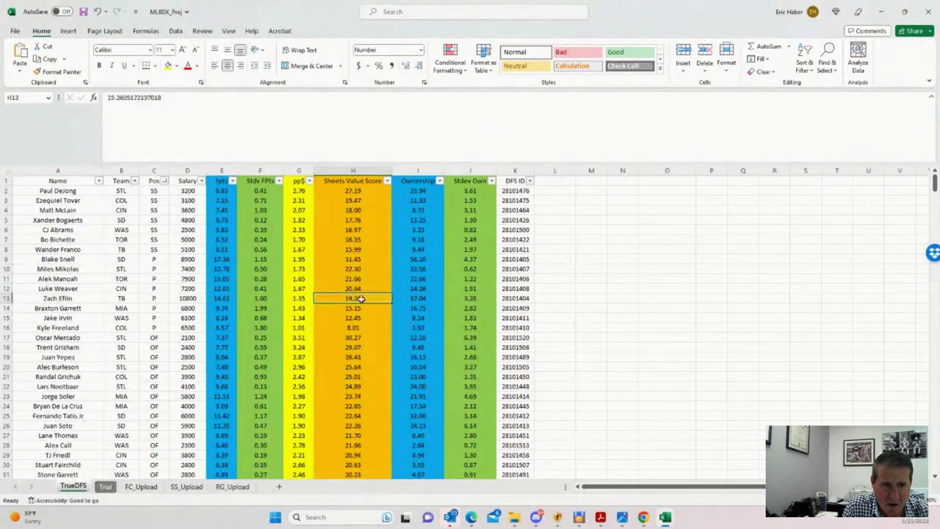
pyautogui.click(421, 292)
pyautogui.click(417, 263)
pyautogui.click(409, 289)
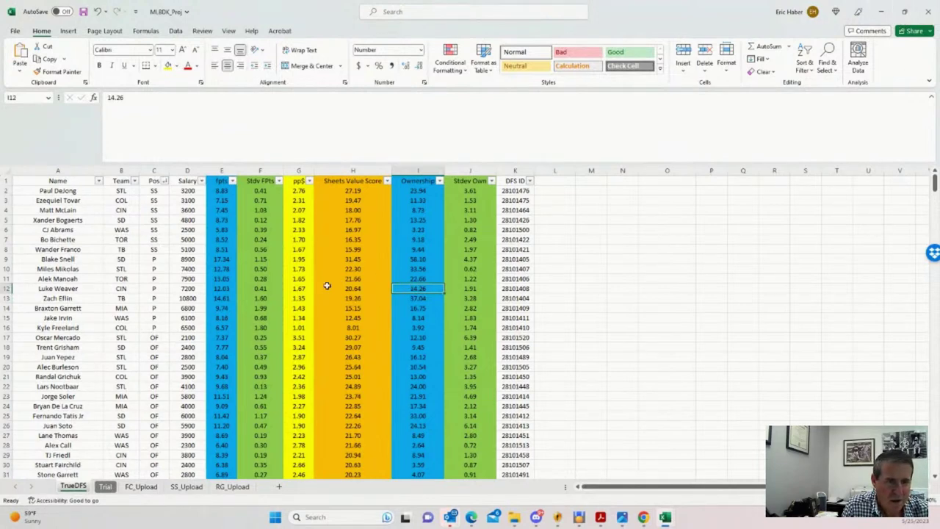
pyautogui.click(116, 289)
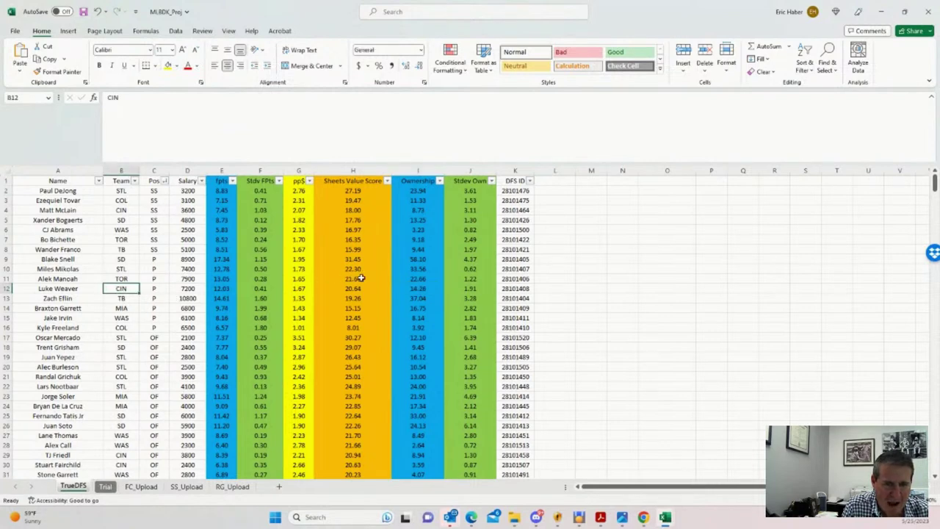
pyautogui.click(420, 290)
pyautogui.click(882, 12)
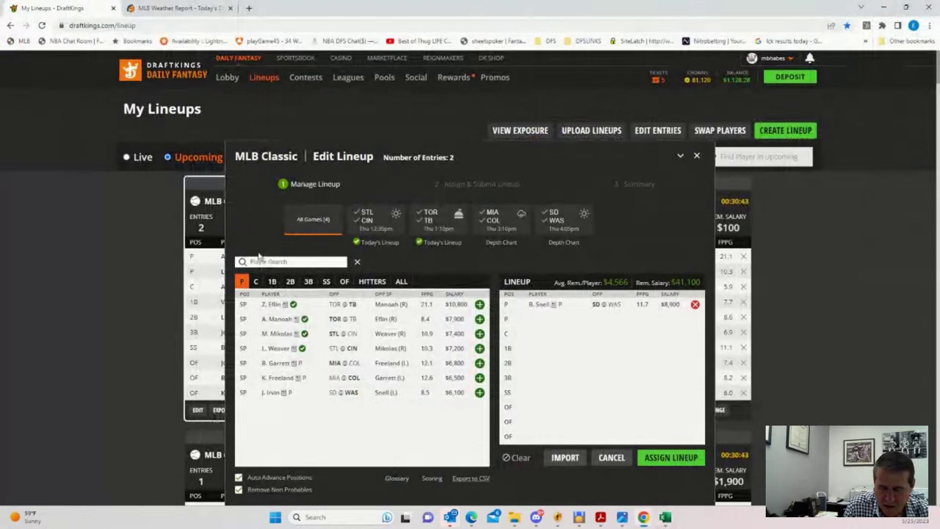
# Search the player pool for 'SWEA', then filter to the STL @ CIN game and clear the search.
pyautogui.click(260, 261)
pyautogui.write('SWEAV')
pyautogui.doubleClick(310, 270)
pyautogui.write('SWEA')
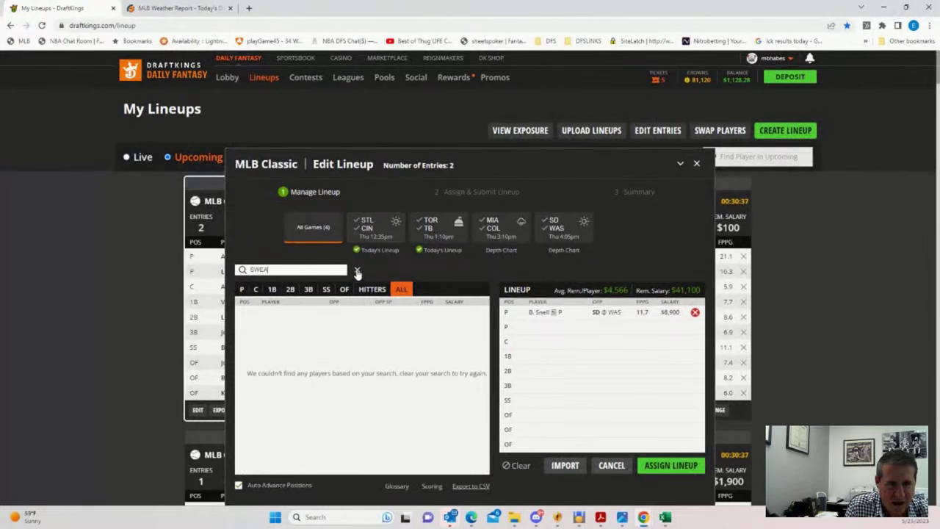
pyautogui.click(367, 228)
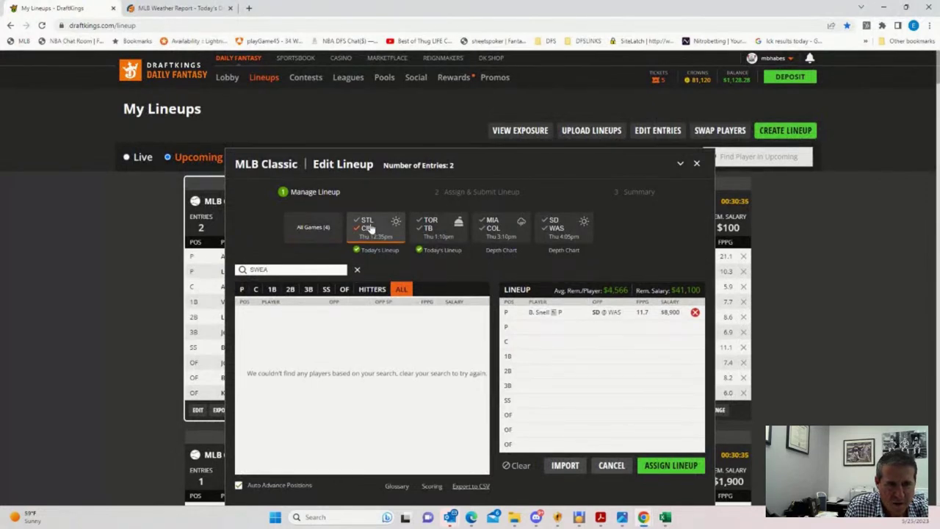
pyautogui.moveTo(334, 266); pyautogui.dragTo(245, 271)
pyautogui.click(243, 271)
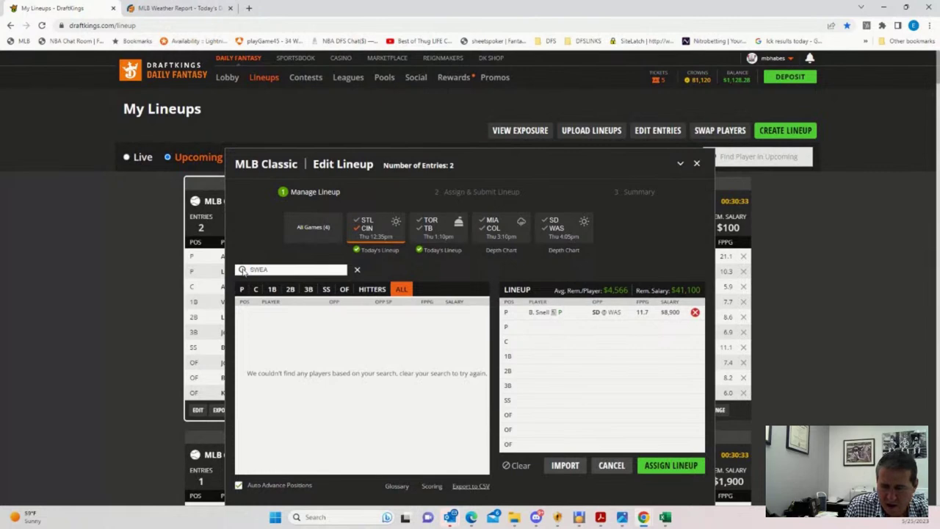
pyautogui.click(357, 270)
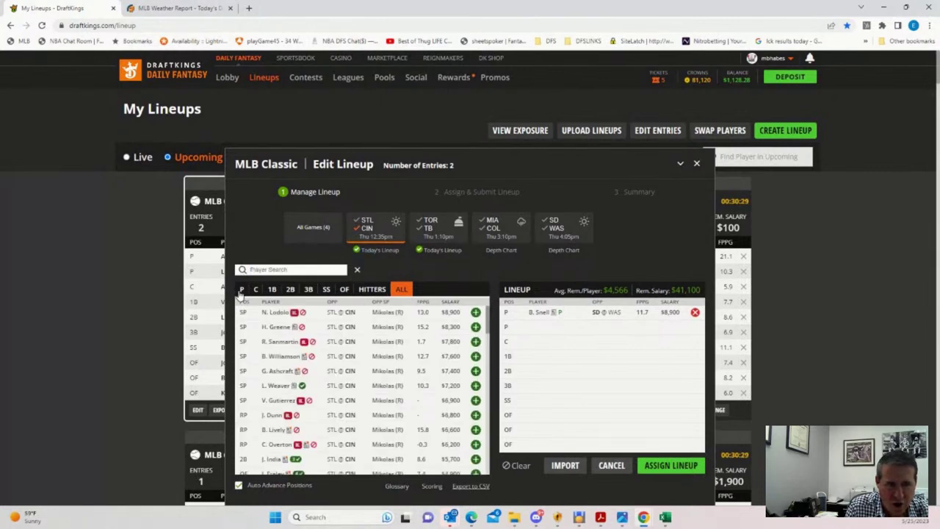
# Show STL @ CIN pitchers and add L. Weaver ($7,300) to the second pitcher slot.
pyautogui.click(241, 289)
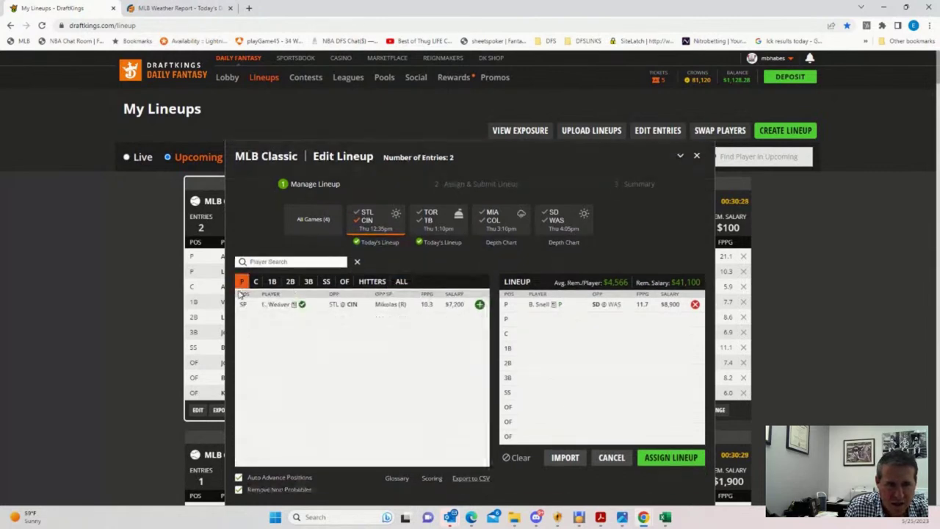
pyautogui.click(479, 304)
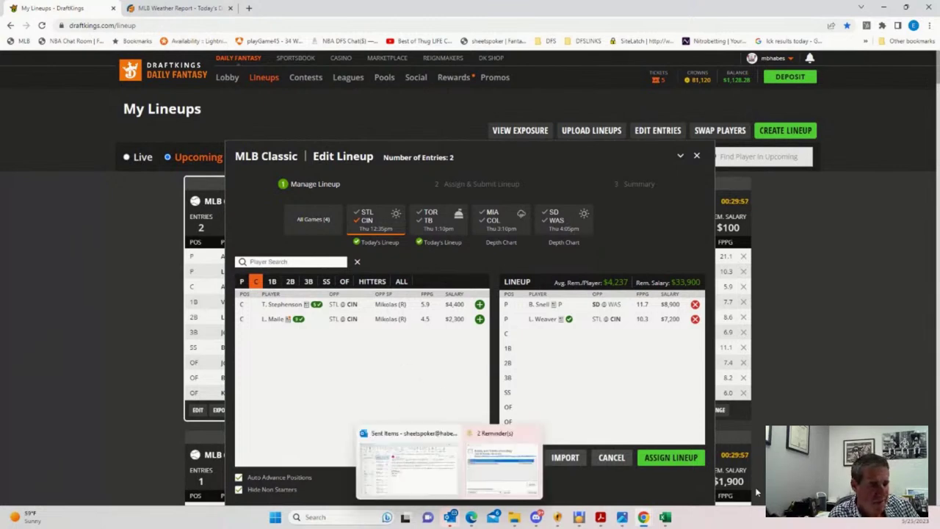
pyautogui.click(665, 518)
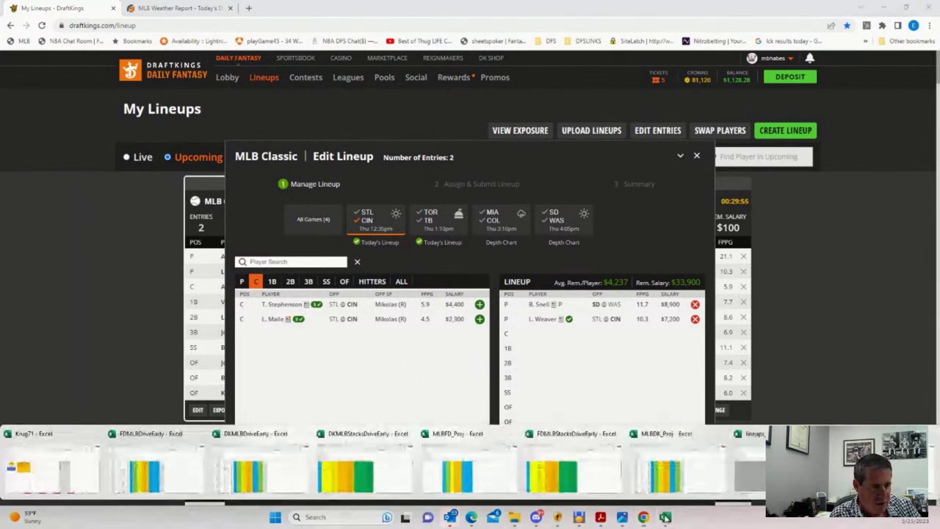
# In DKMLBStacksDriveEarly, sort by raw stack and compare SD, MIA, STL (110.85 ownership) and COL.
pyautogui.click(257, 478)
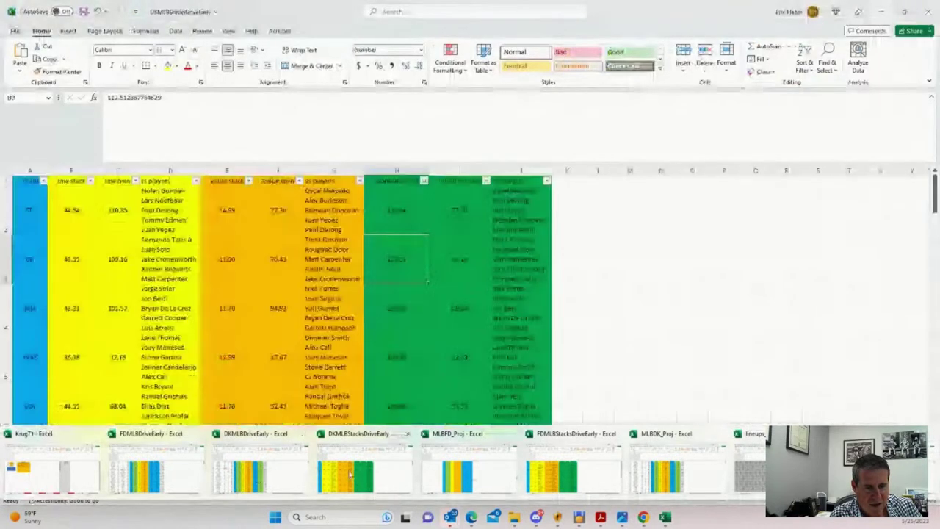
pyautogui.click(345, 476)
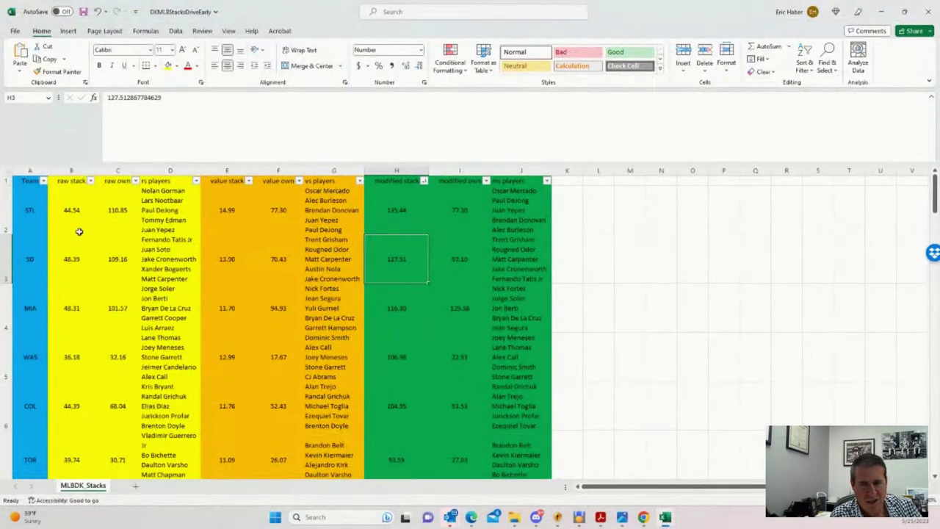
pyautogui.click(92, 182)
pyautogui.click(44, 203)
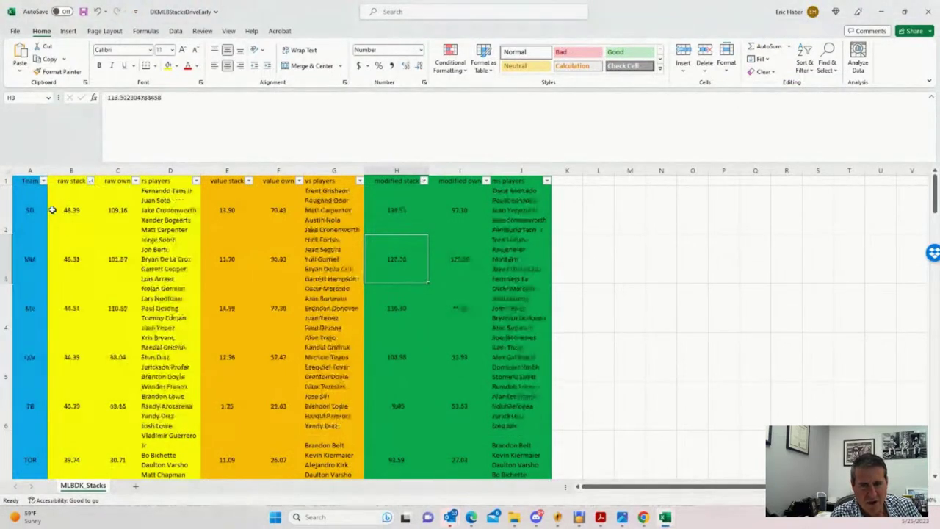
pyautogui.click(91, 257)
pyautogui.click(114, 249)
pyautogui.click(69, 209)
pyautogui.click(69, 260)
pyautogui.click(119, 270)
pyautogui.click(122, 314)
pyautogui.click(124, 224)
pyautogui.click(120, 289)
pyautogui.click(78, 356)
pyautogui.click(103, 357)
# Re-sort by modified stack and compare COL (104.95 stack, 53.53 ownership) with WAS (22.93 ownership).
pyautogui.click(424, 181)
pyautogui.click(381, 207)
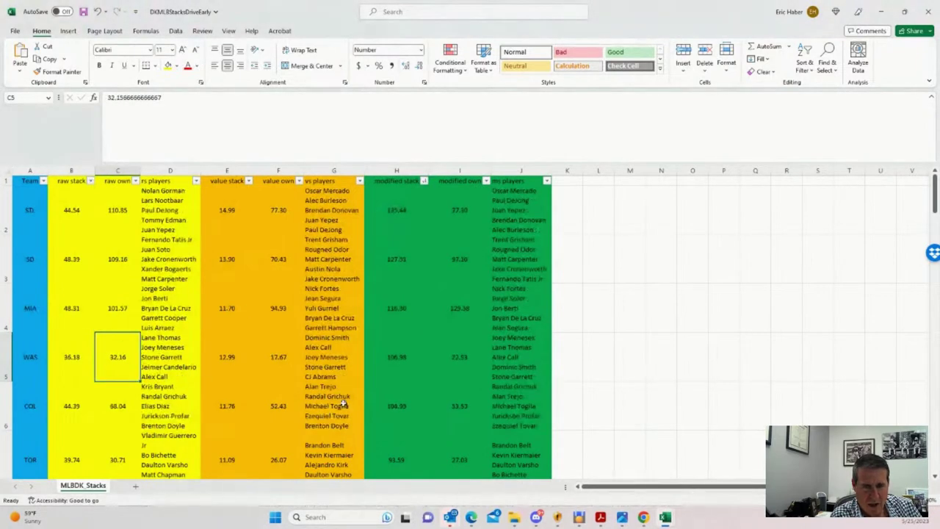
pyautogui.click(404, 403)
pyautogui.click(469, 395)
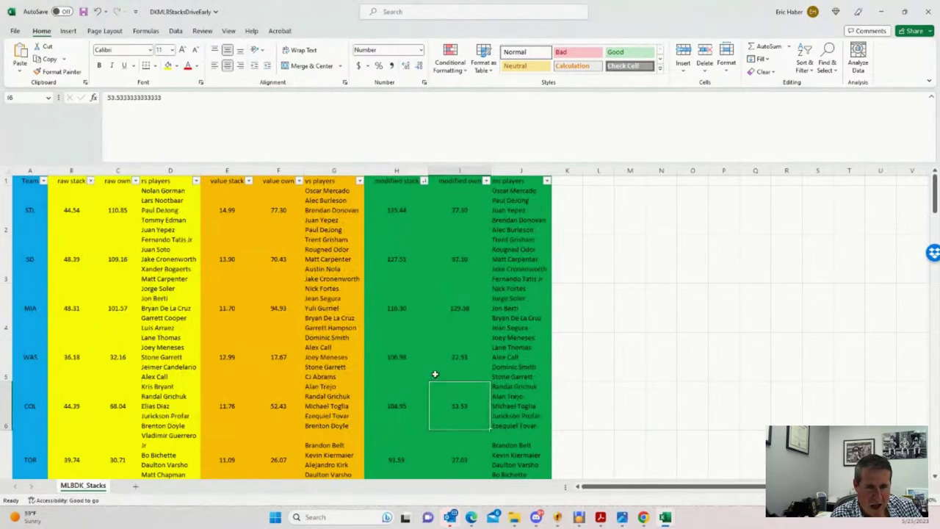
pyautogui.click(384, 405)
pyautogui.press('Right')
pyautogui.click(408, 407)
pyautogui.click(458, 403)
pyautogui.click(395, 405)
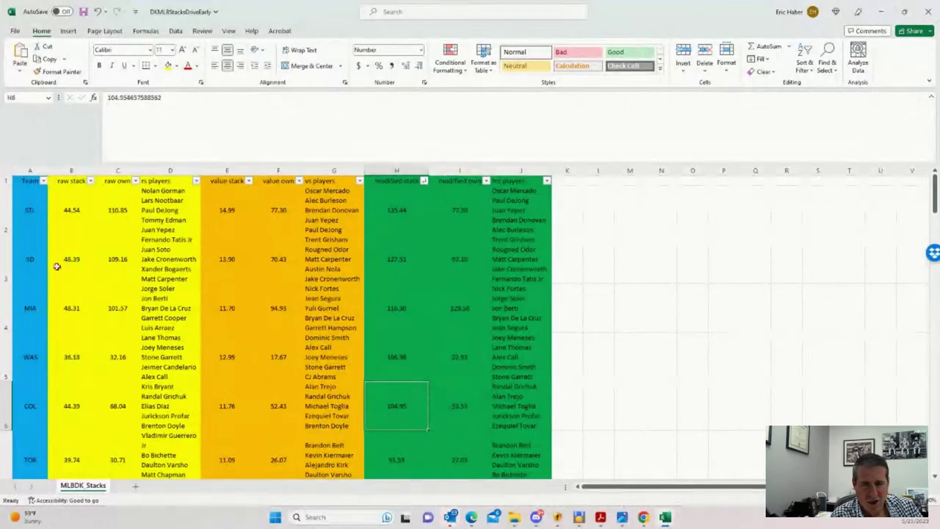
pyautogui.click(71, 218)
pyautogui.click(77, 272)
pyautogui.click(445, 406)
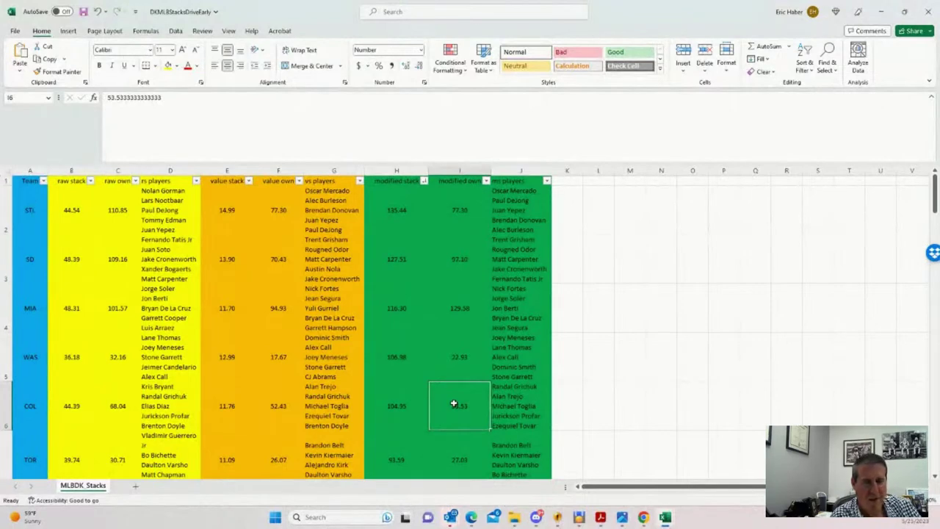
pyautogui.click(382, 357)
pyautogui.click(459, 359)
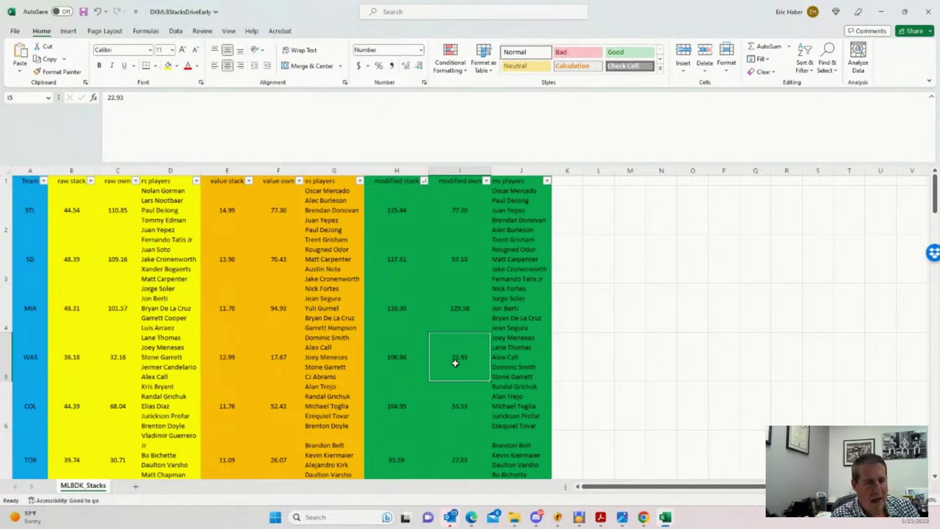
# Read the WAS modified and raw player lists and the COL raw list, then return to DraftKings.
pyautogui.click(500, 357)
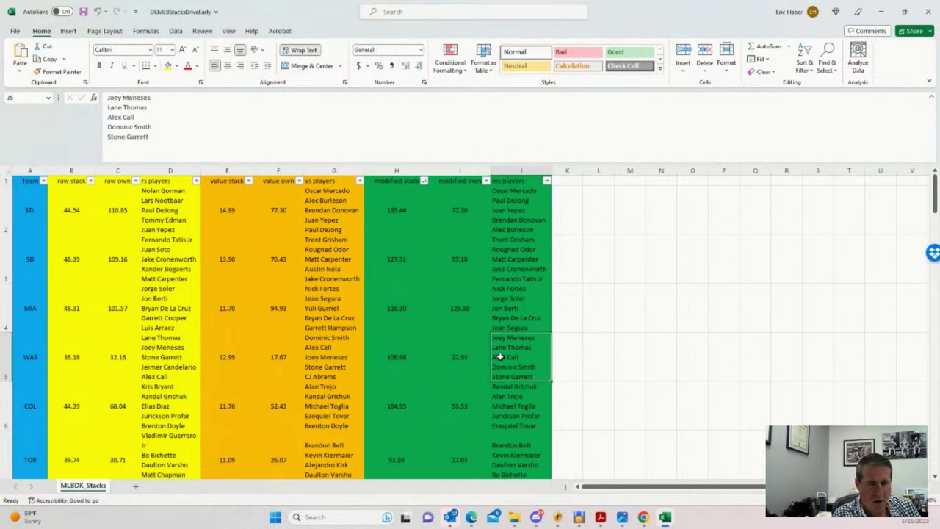
pyautogui.click(174, 371)
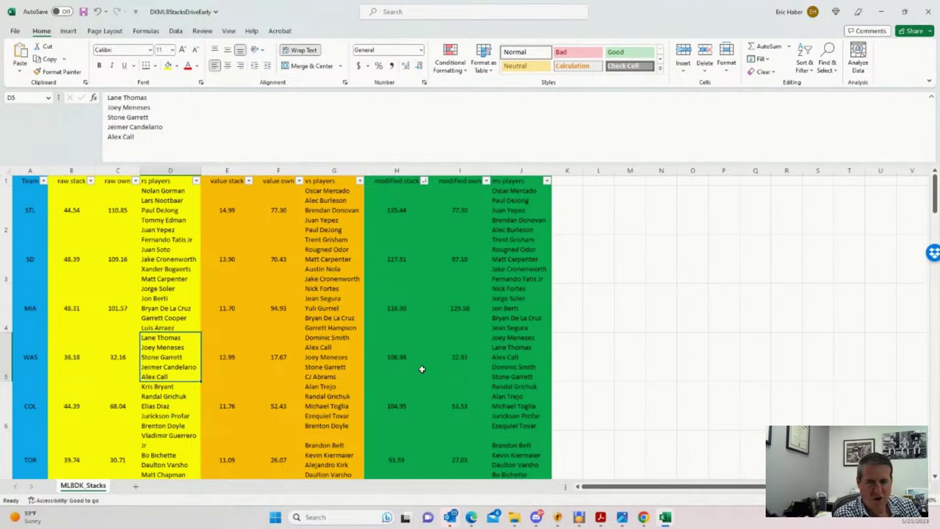
pyautogui.press('Down')
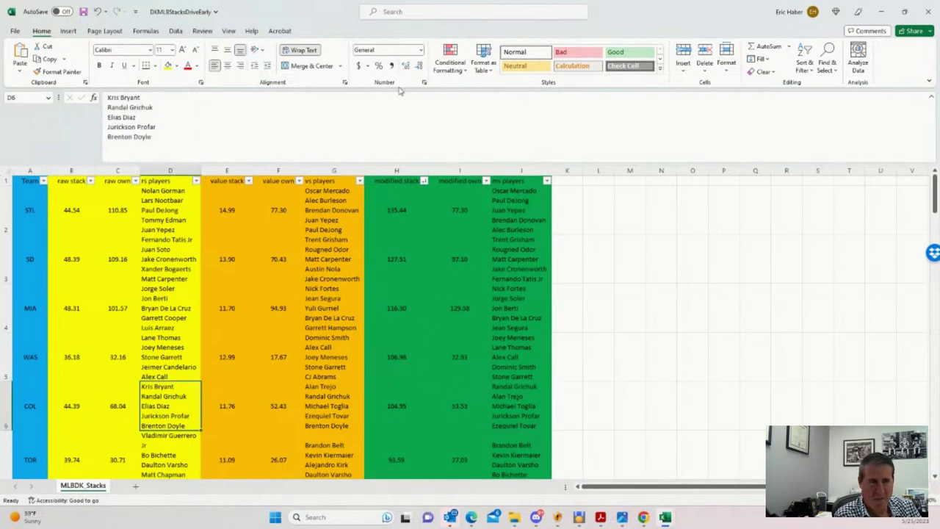
pyautogui.hotkey('alt', 'Tab')
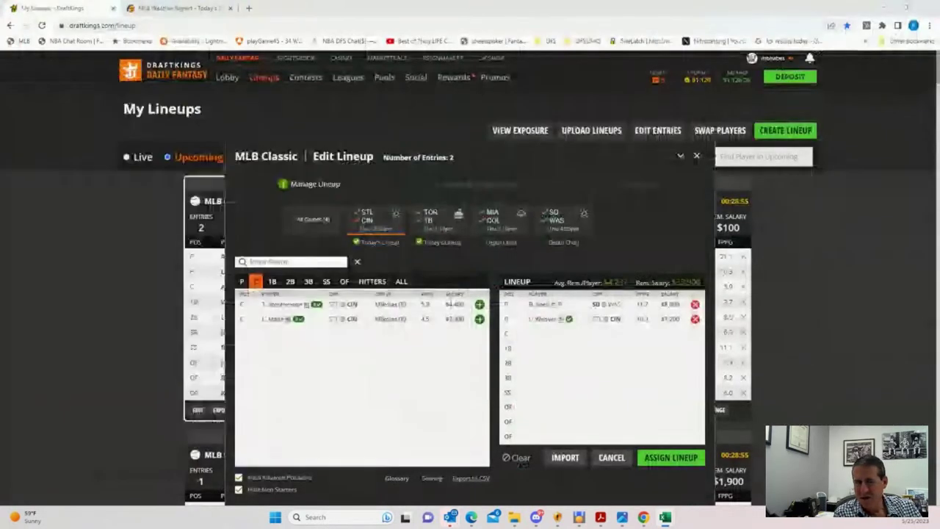
# Filter to the MIA@COL game, add K. Bryant at OF and E. Diaz at C, and bring the stacks sheet over.
pyautogui.click(376, 219)
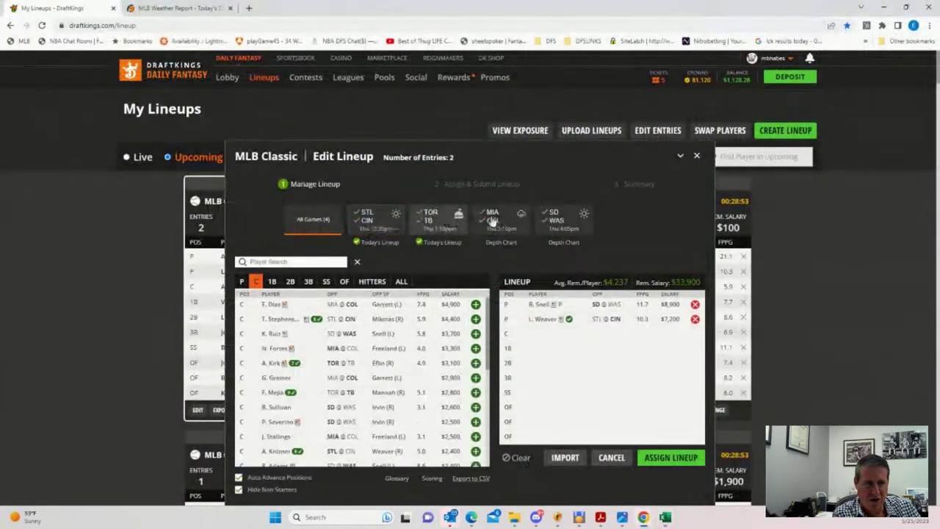
pyautogui.click(485, 219)
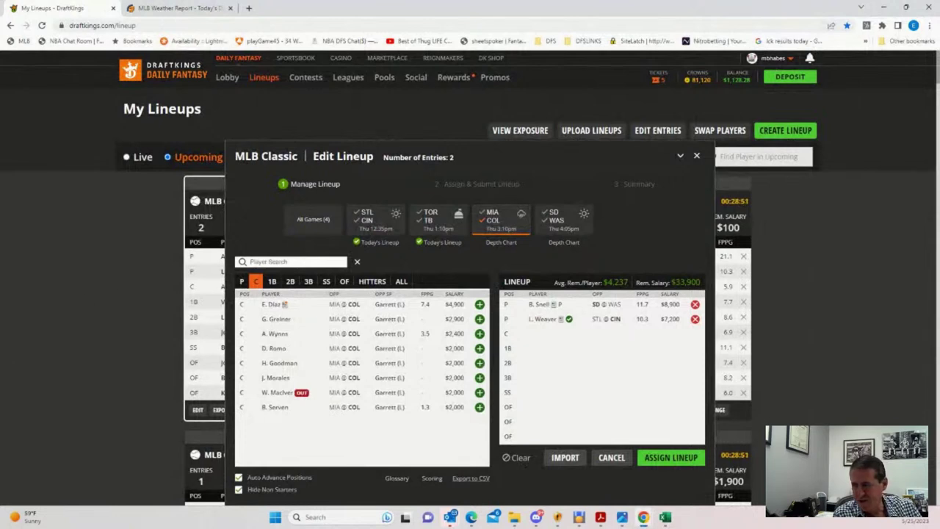
pyautogui.hotkey('alt', 'Tab')
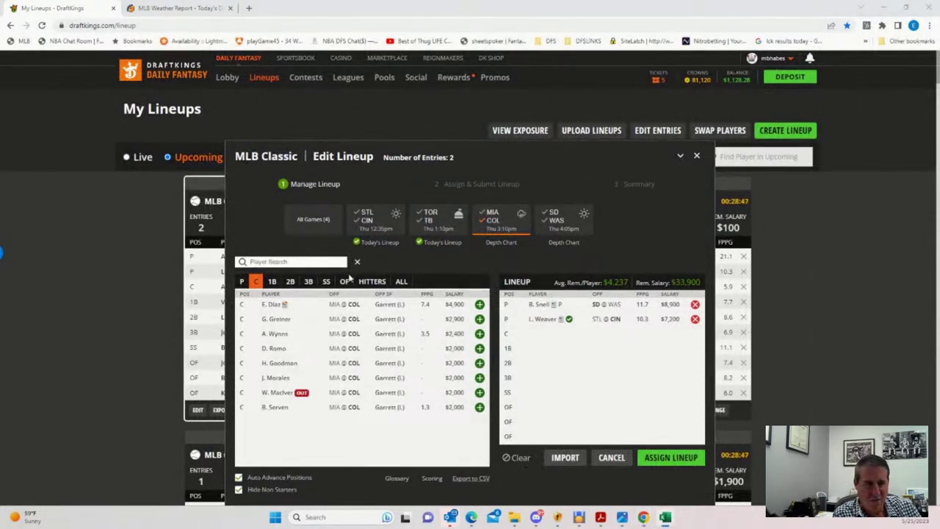
pyautogui.click(344, 282)
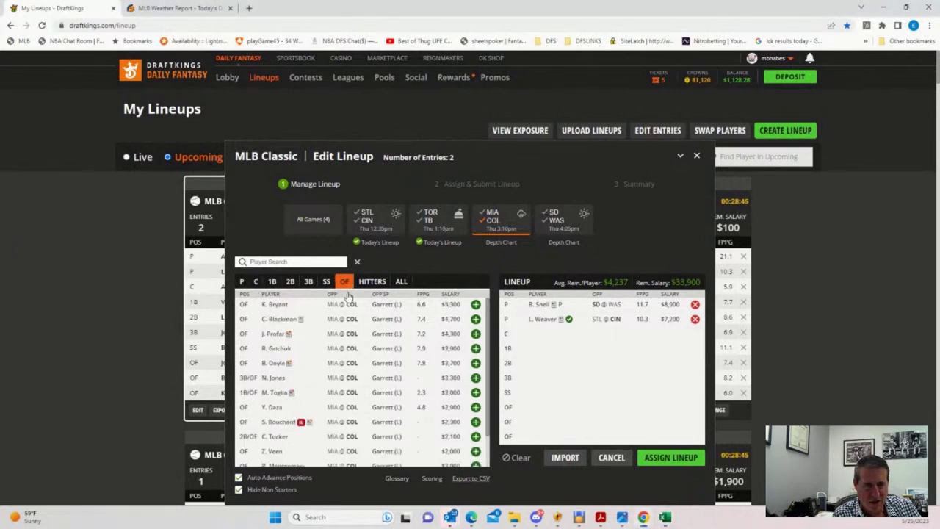
pyautogui.click(476, 304)
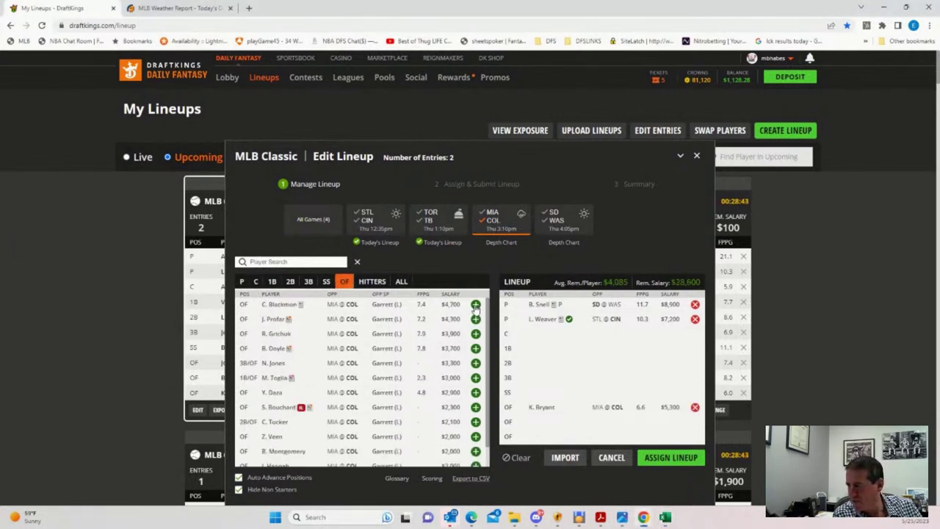
pyautogui.click(256, 281)
pyautogui.click(480, 305)
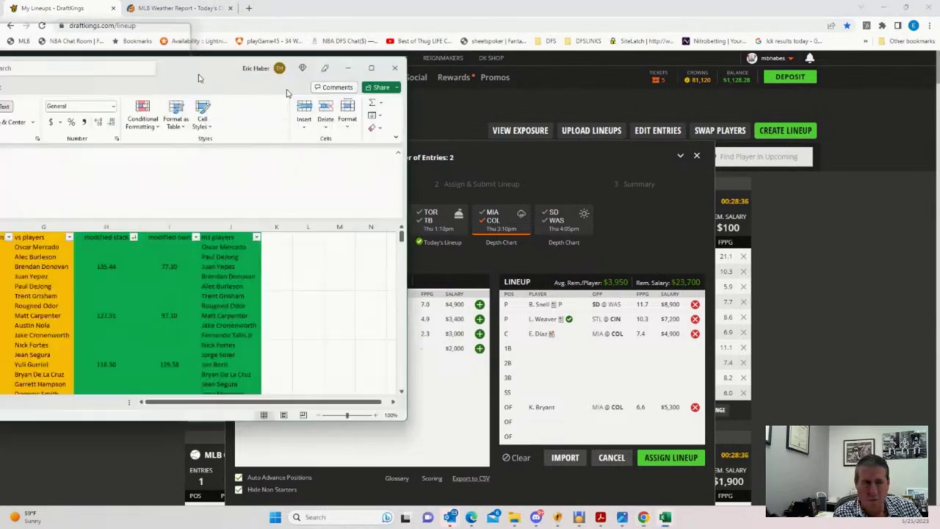
pyautogui.moveTo(0, 69); pyautogui.dragTo(408, 83)
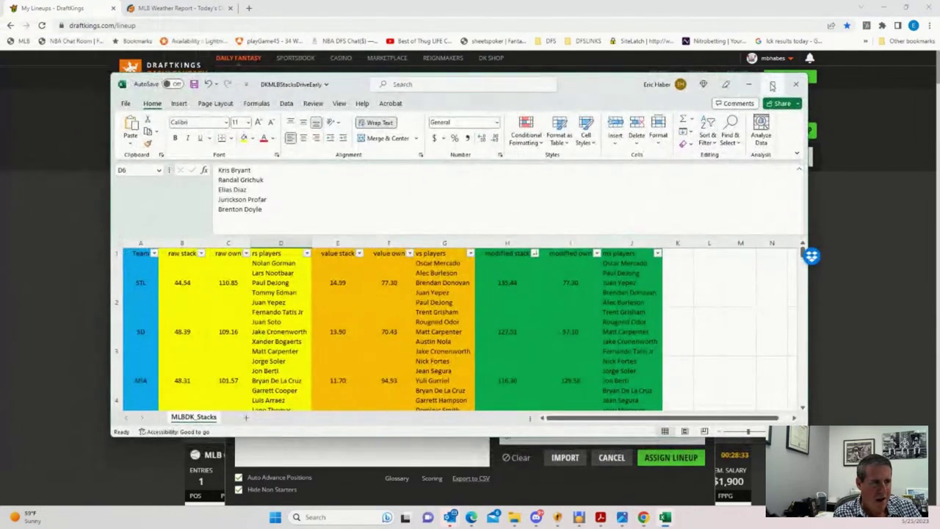
# Maximize the stacks sheet, compare the COL modified and raw player lists (D6 vs J6), then minimize Excel.
pyautogui.click(772, 83)
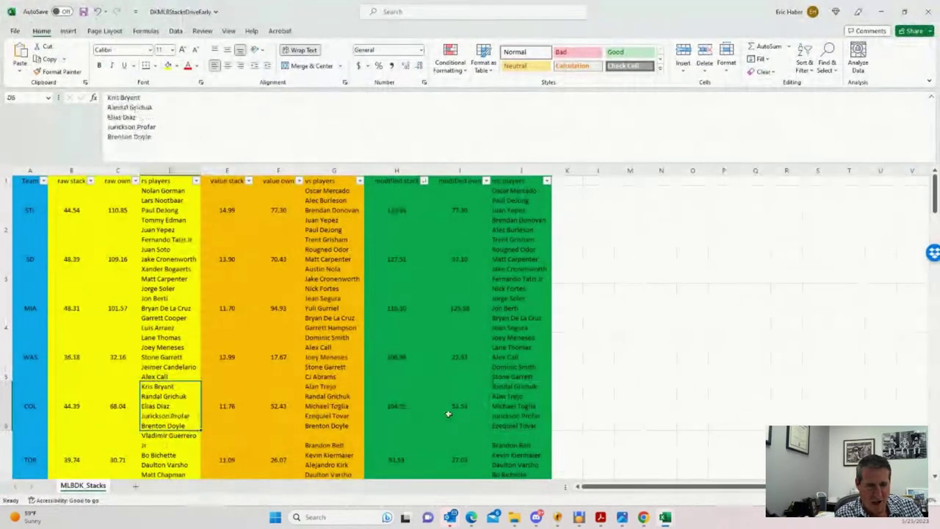
pyautogui.click(520, 405)
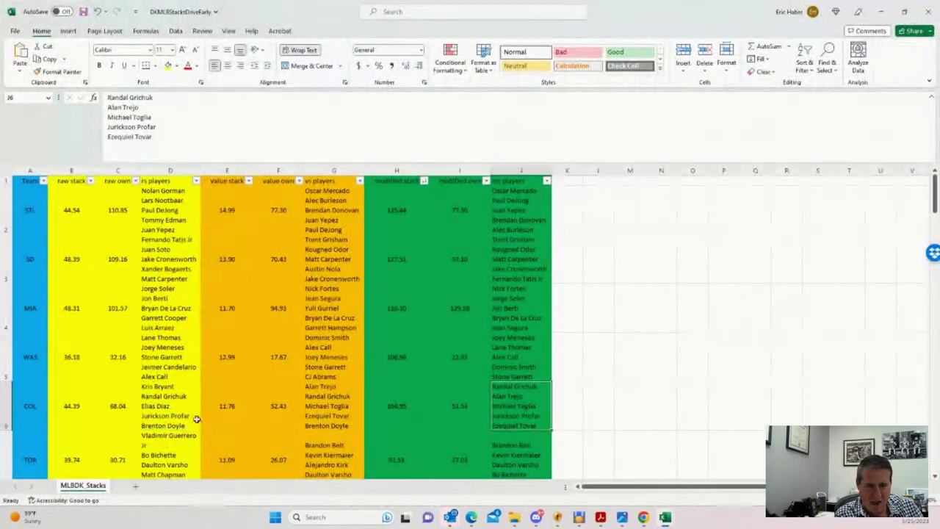
pyautogui.click(161, 415)
pyautogui.click(523, 407)
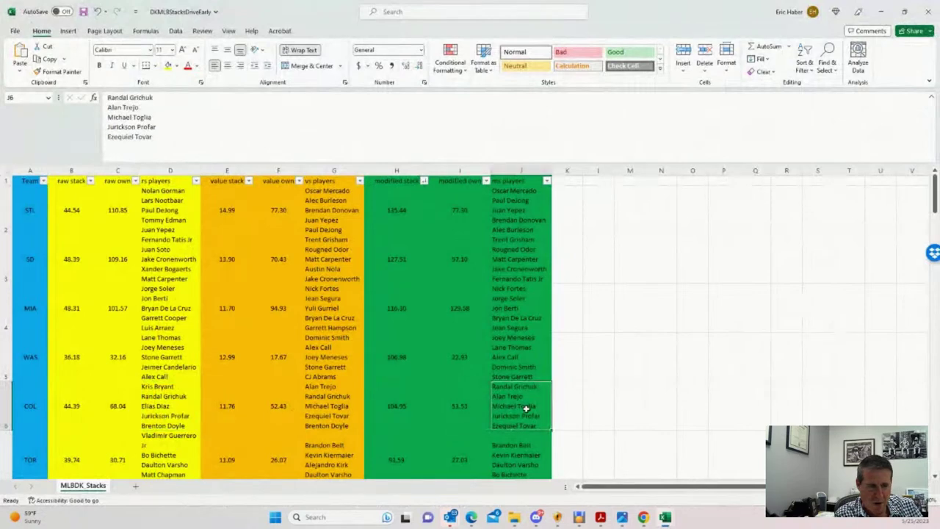
pyautogui.click(163, 413)
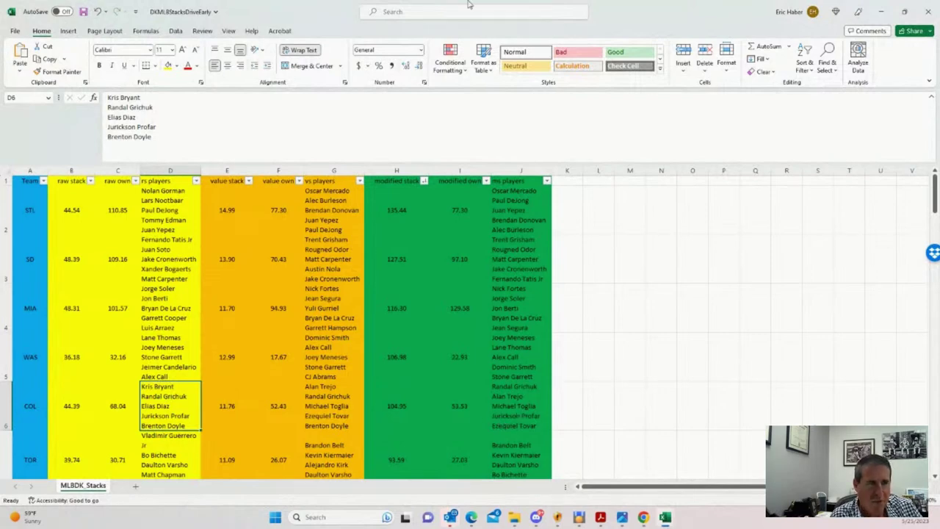
pyautogui.click(881, 12)
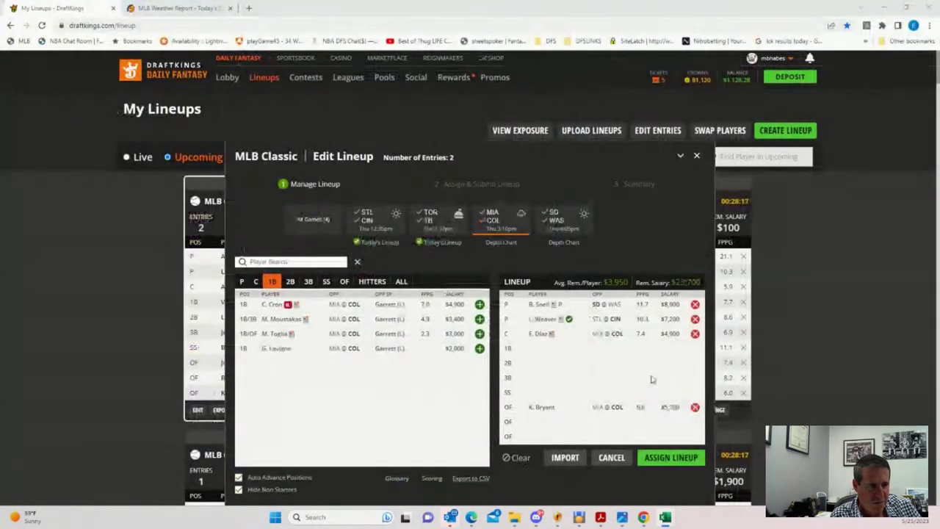
# Remove E. Diaz and K. Bryant, then add R. Grichuk and J. Profar to the outfield.
pyautogui.click(695, 333)
pyautogui.click(695, 407)
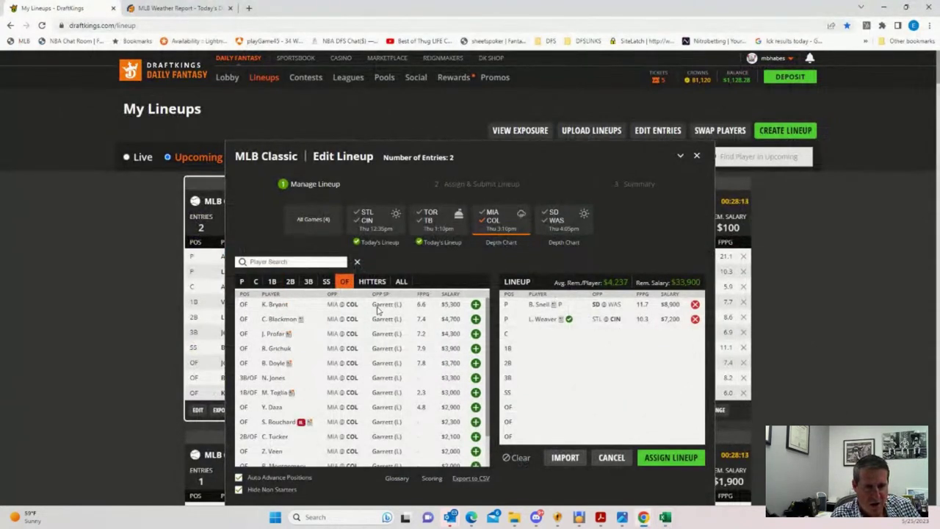
pyautogui.click(476, 349)
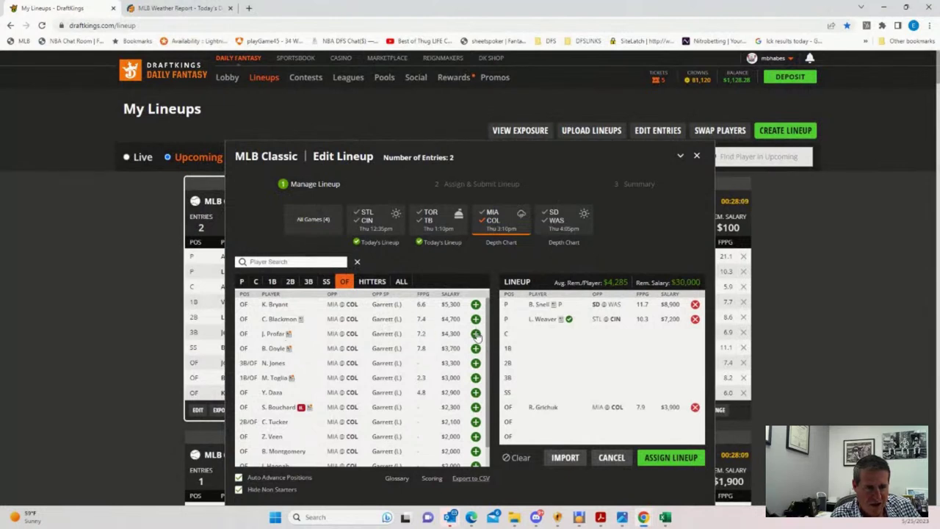
pyautogui.click(476, 333)
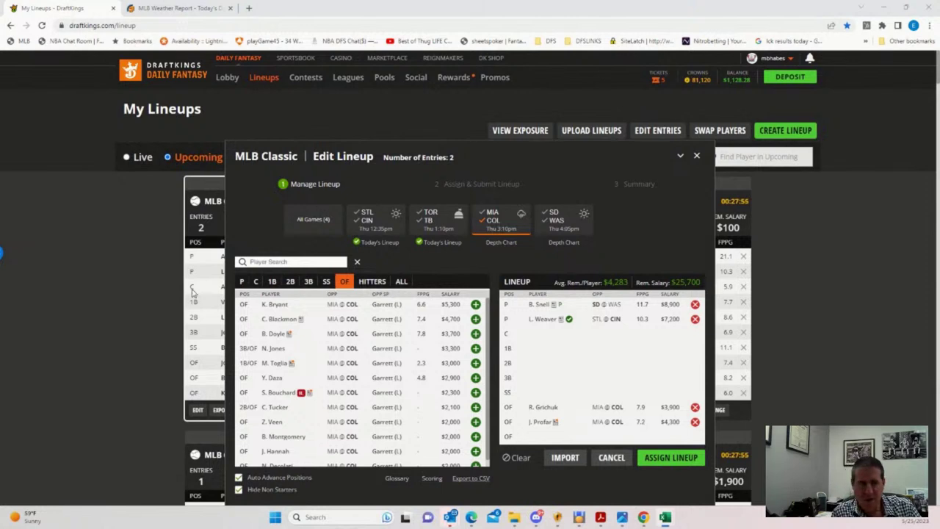
# Add B. Doyle to the last outfield slot and E. Diaz back at catcher, then show all games.
pyautogui.click(371, 281)
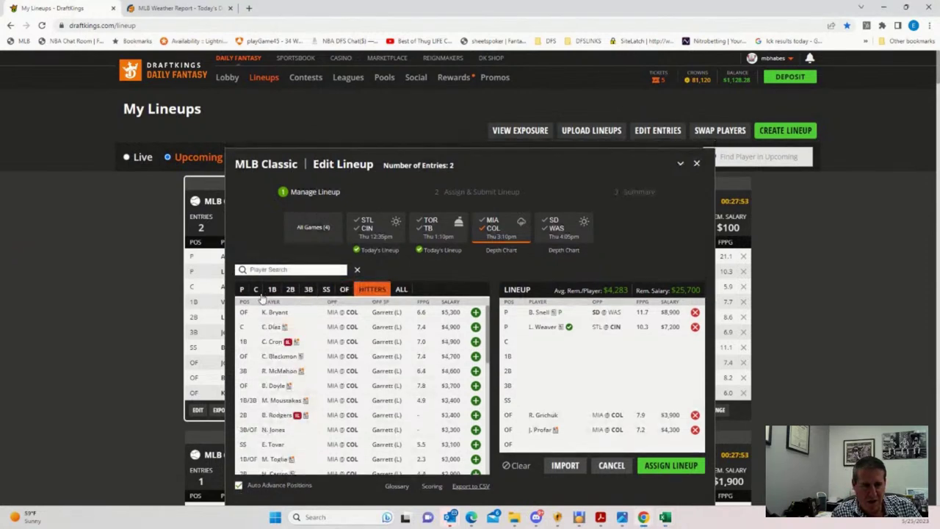
pyautogui.click(475, 385)
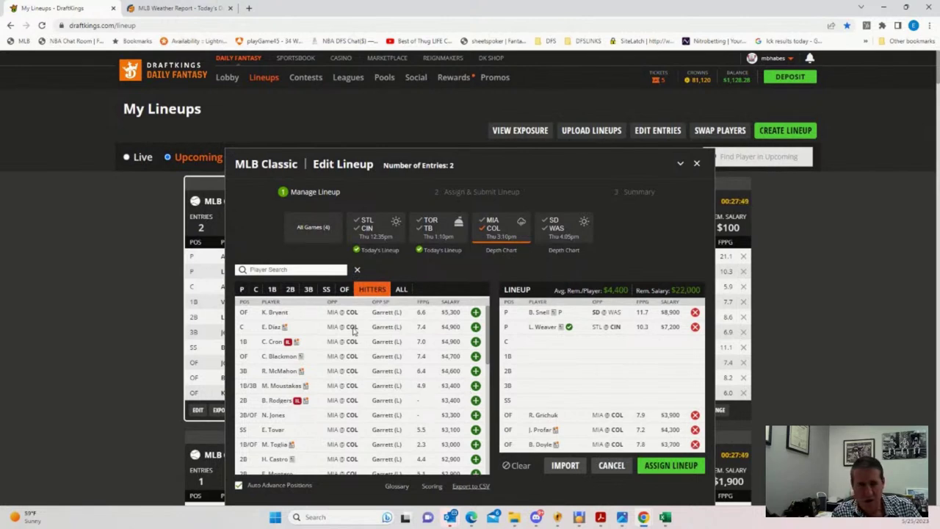
pyautogui.click(256, 289)
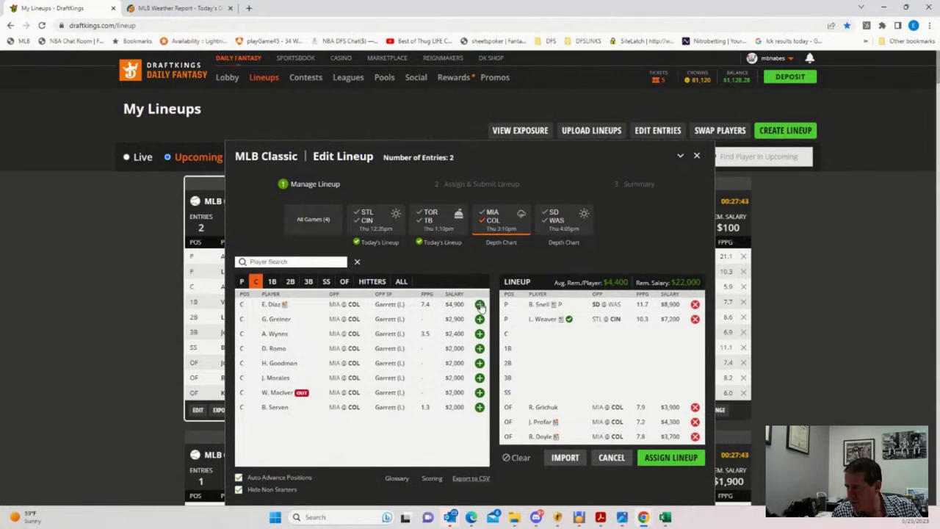
pyautogui.click(480, 304)
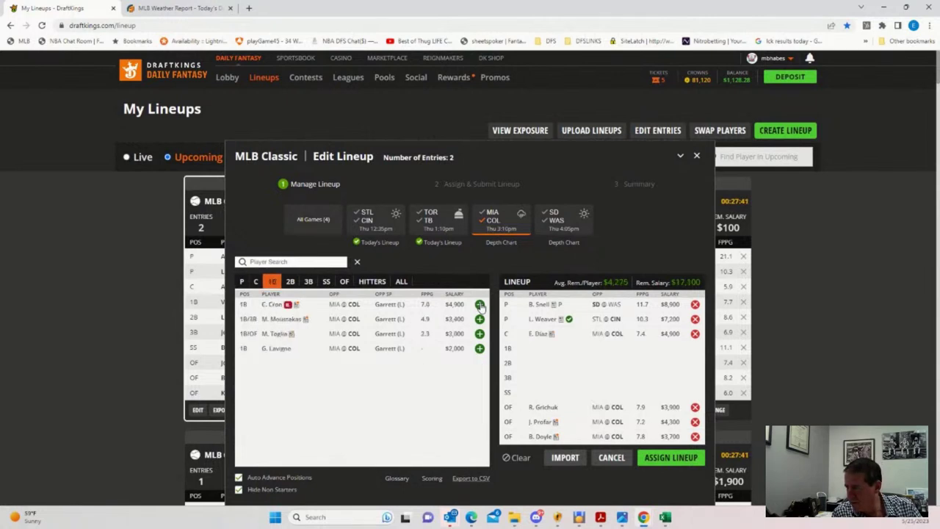
pyautogui.click(345, 283)
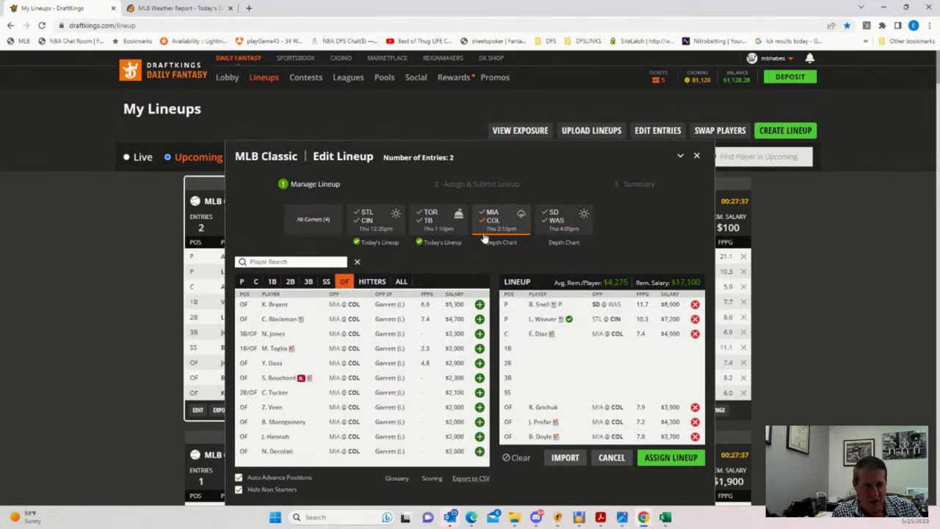
pyautogui.click(489, 227)
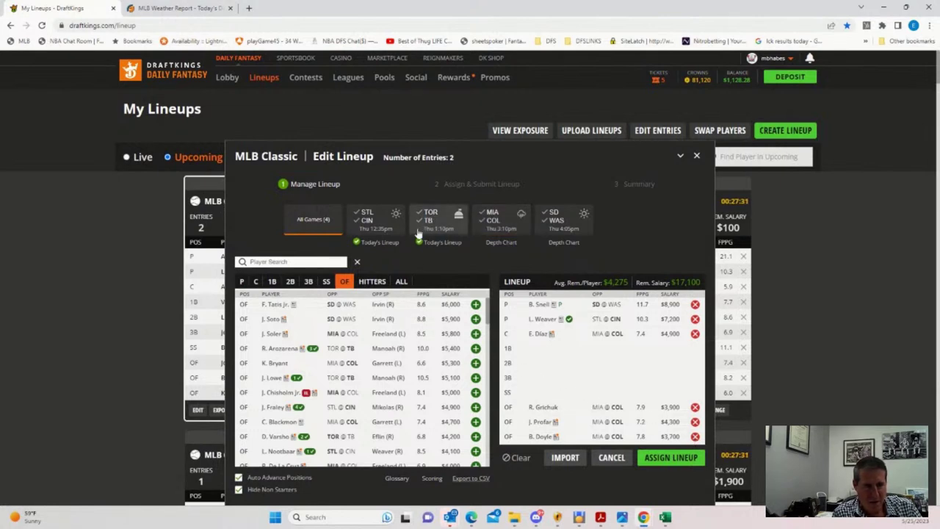
# Browse MIA@COL second and third basemen, then filter to SD@WAS and list all its hitters.
pyautogui.click(291, 282)
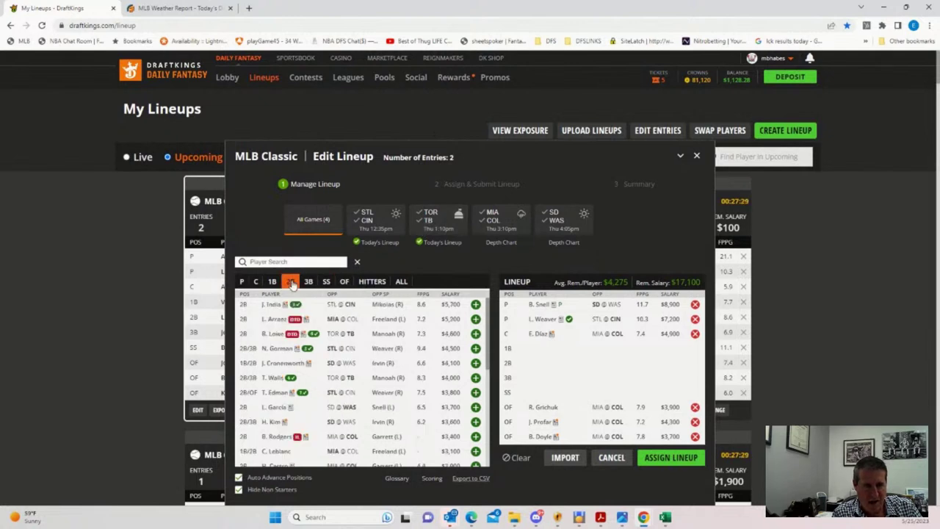
pyautogui.click(485, 229)
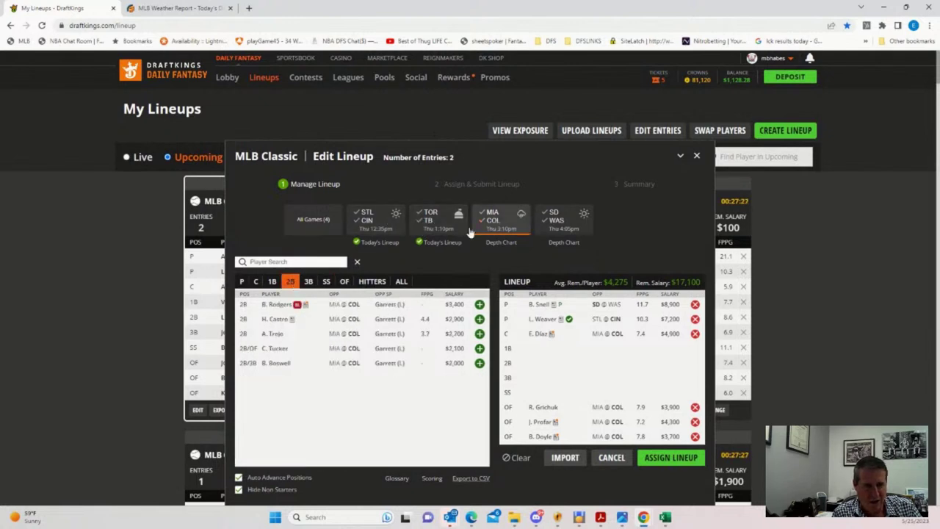
pyautogui.click(309, 284)
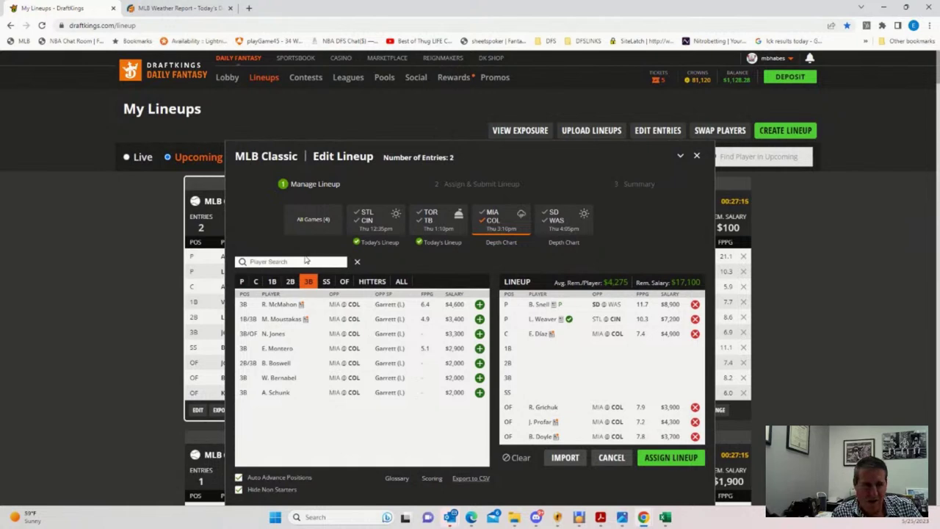
pyautogui.click(494, 224)
pyautogui.click(564, 220)
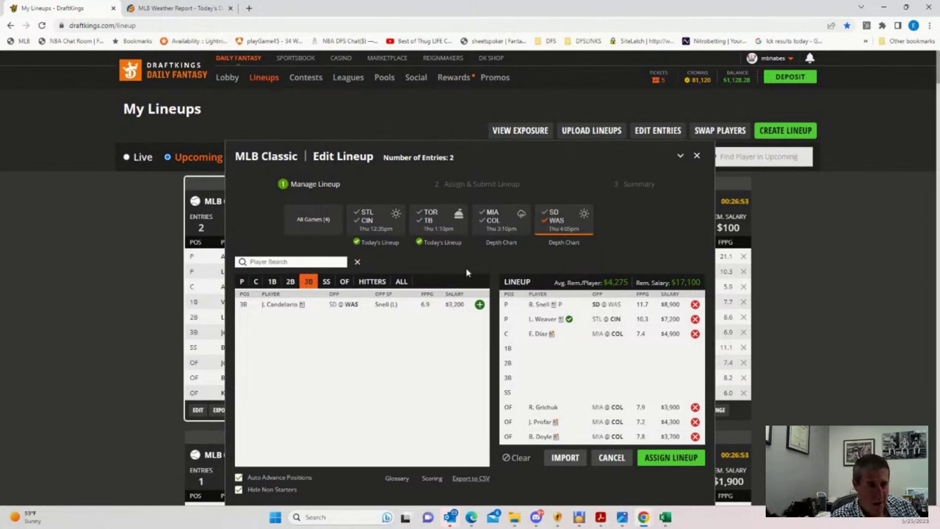
pyautogui.hotkey('alt', 'Tab')
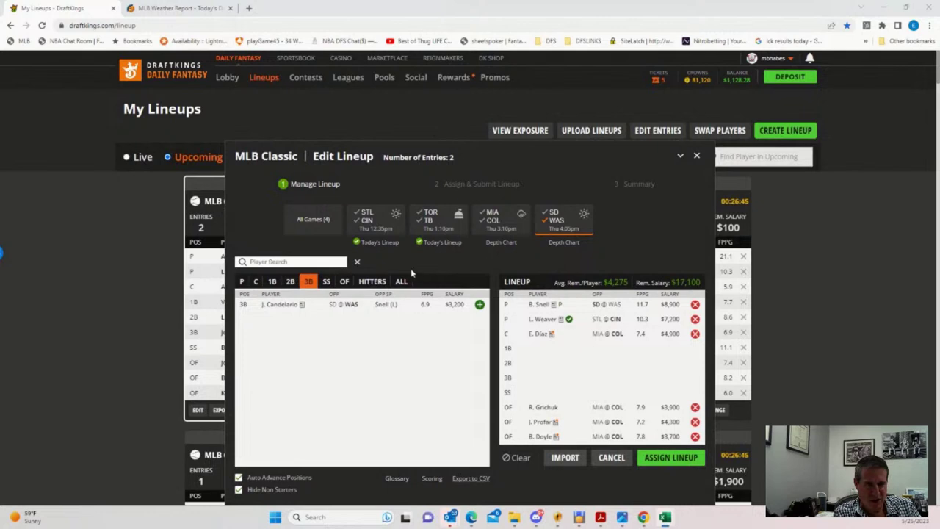
pyautogui.click(376, 281)
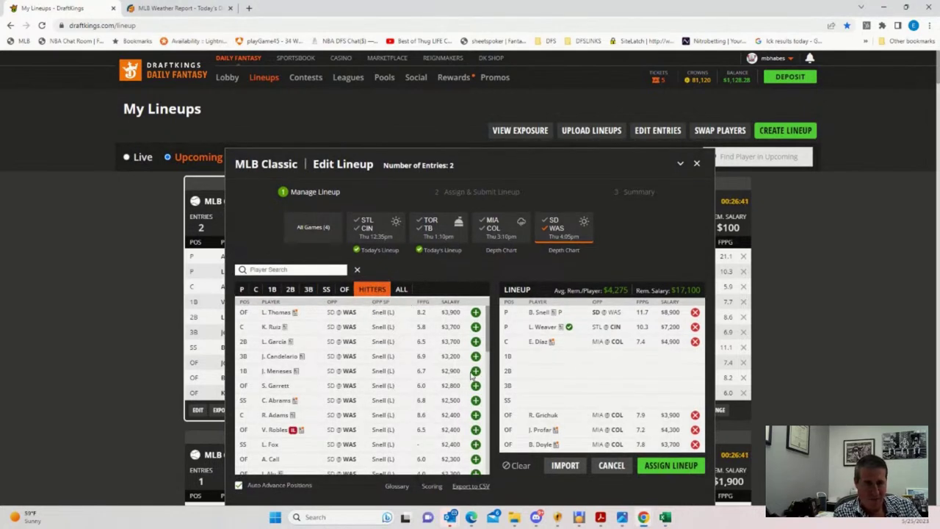
# Drop Grichuk, Profar and Doyle, add S. Garrett in the outfield and J. Meneses at 1B.
pyautogui.click(695, 416)
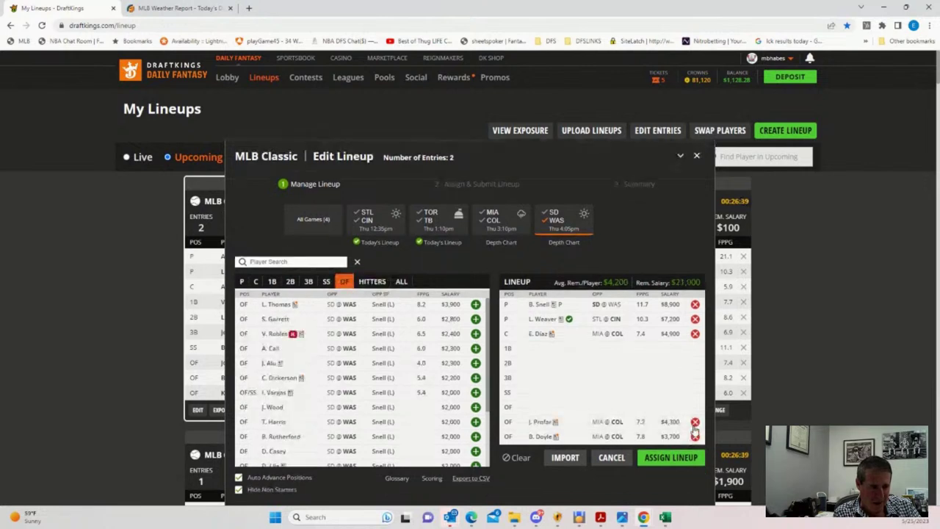
pyautogui.click(695, 423)
pyautogui.click(695, 436)
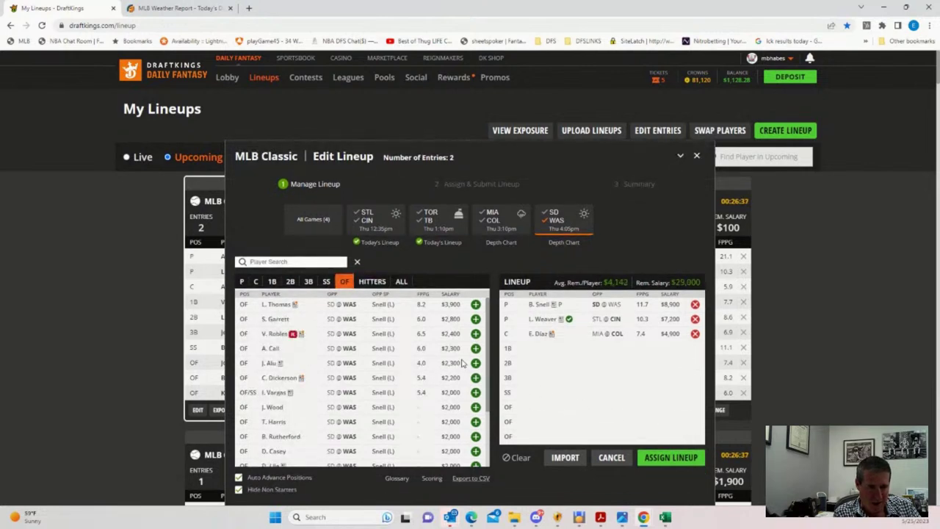
pyautogui.click(476, 318)
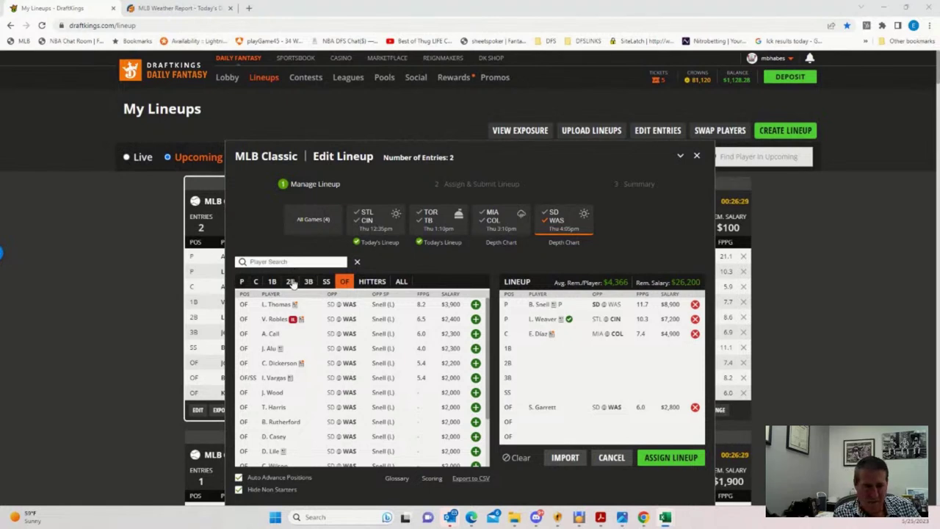
pyautogui.click(269, 262)
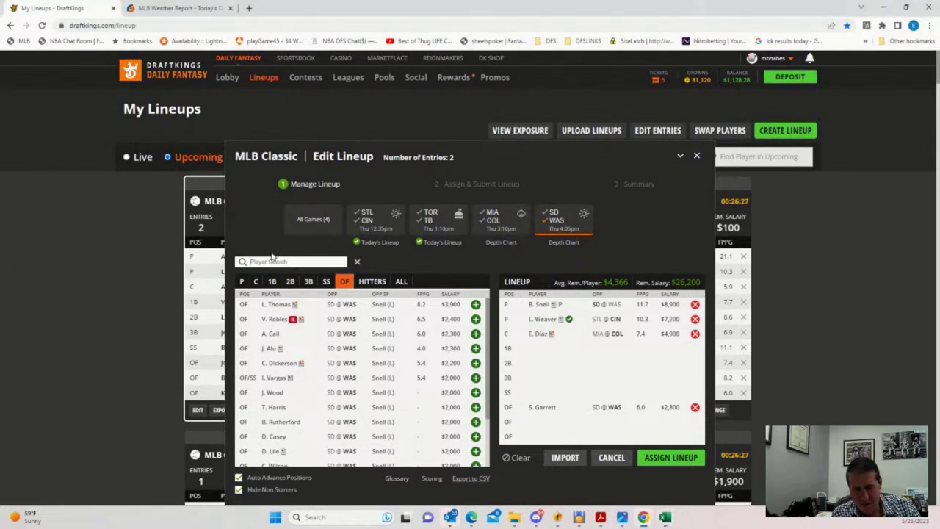
pyautogui.write('MEN')
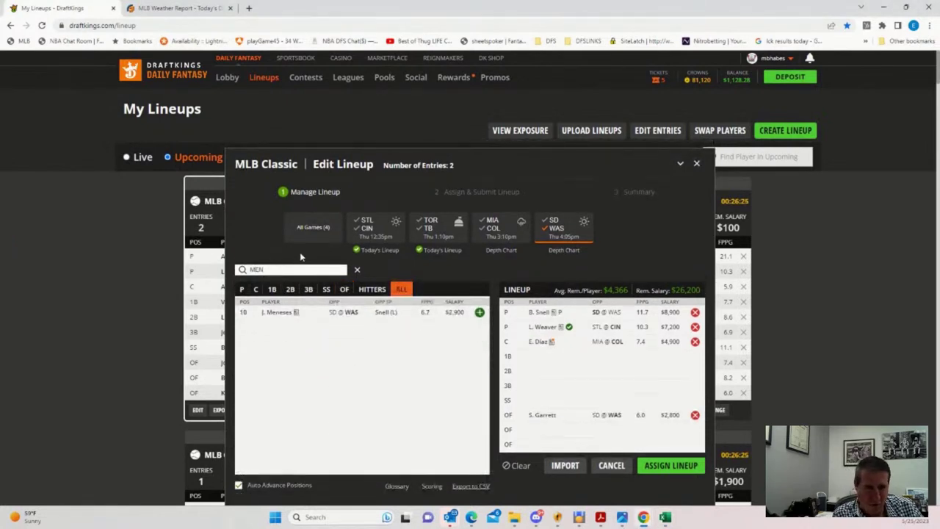
pyautogui.click(479, 313)
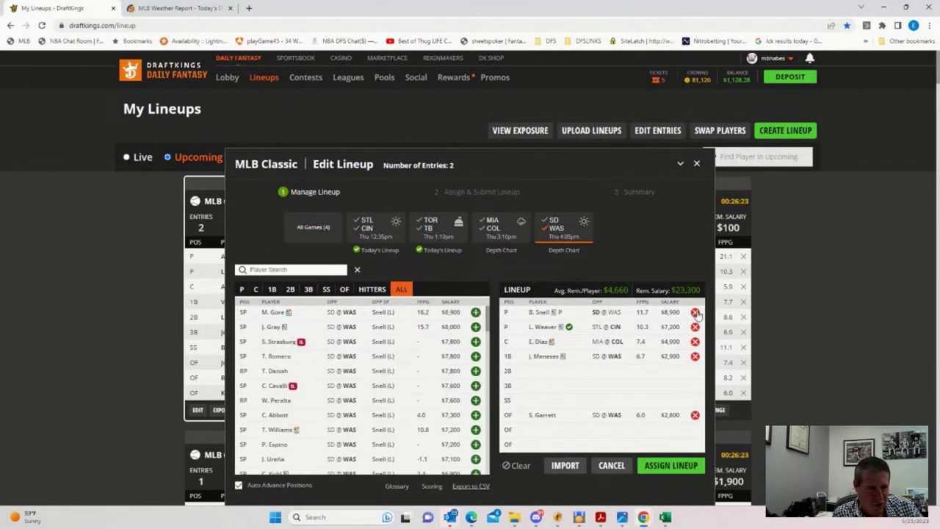
# Remove B. Snell and E. Díaz, and add L. Thomas and A. Call to the outfield.
pyautogui.click(694, 313)
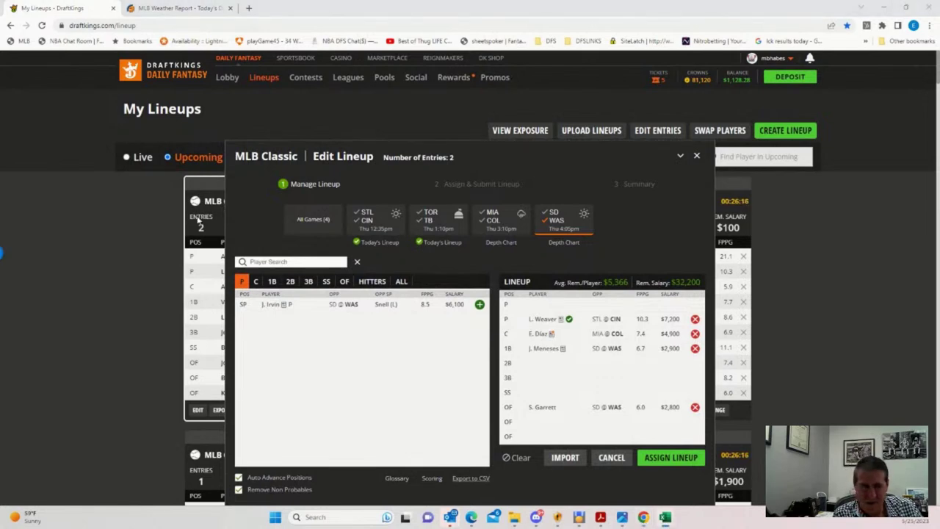
pyautogui.click(344, 281)
pyautogui.click(276, 261)
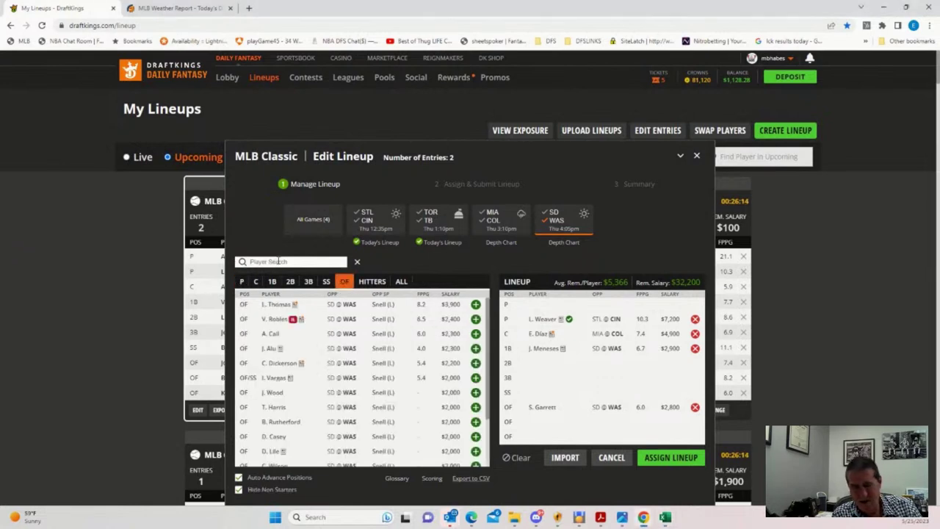
pyautogui.write('THOMAS')
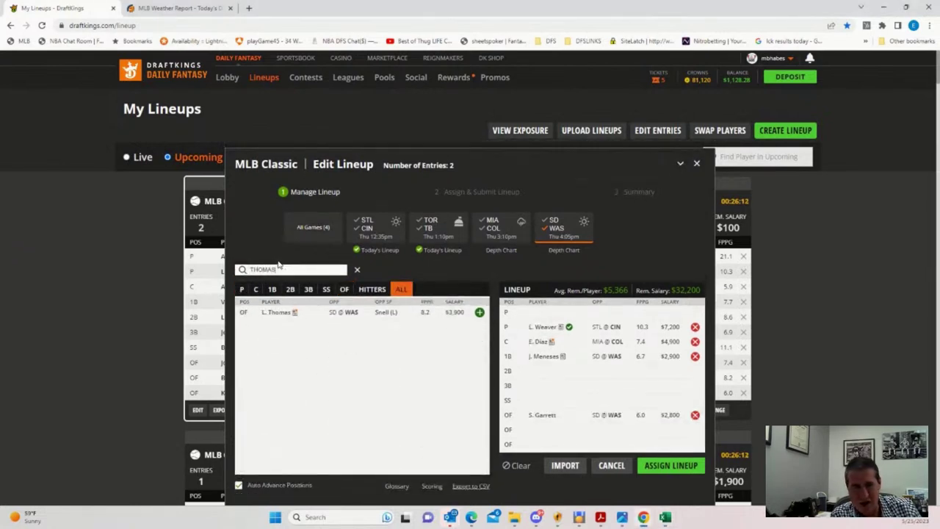
pyautogui.click(477, 312)
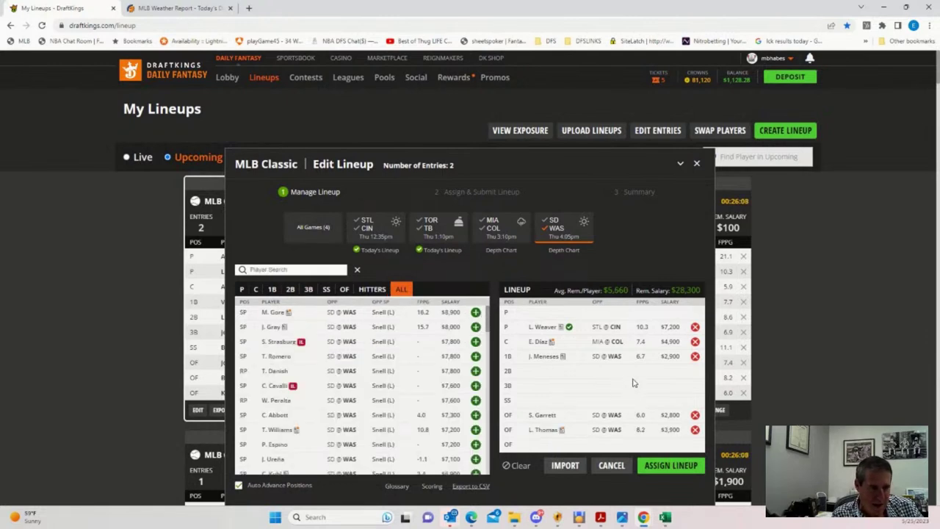
pyautogui.click(695, 342)
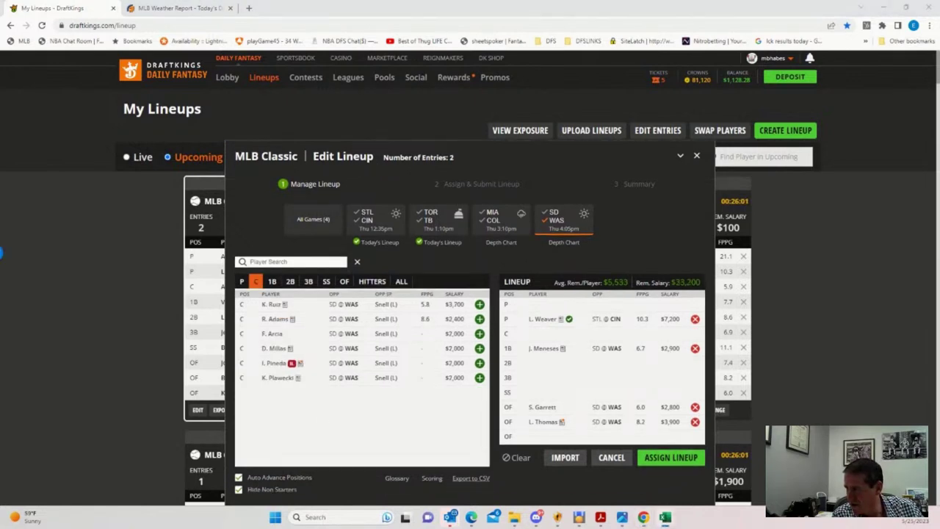
pyautogui.click(344, 283)
pyautogui.click(476, 320)
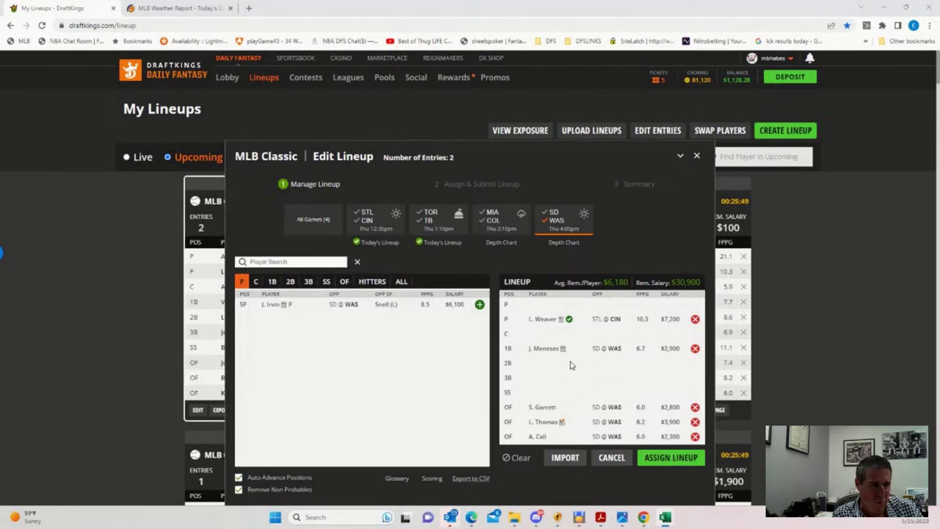
# Filter shortstops to the MIA @ COL game and add J. Berti at SS.
pyautogui.click(562, 221)
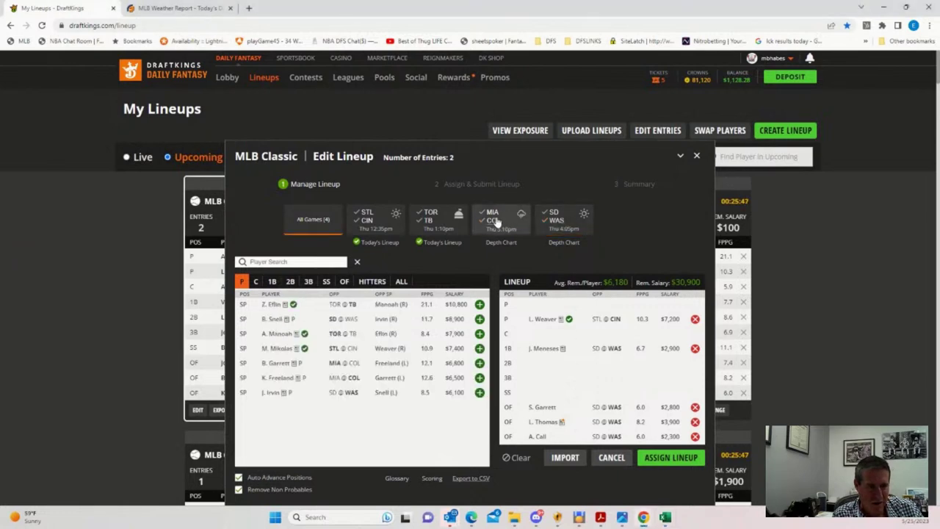
pyautogui.click(496, 222)
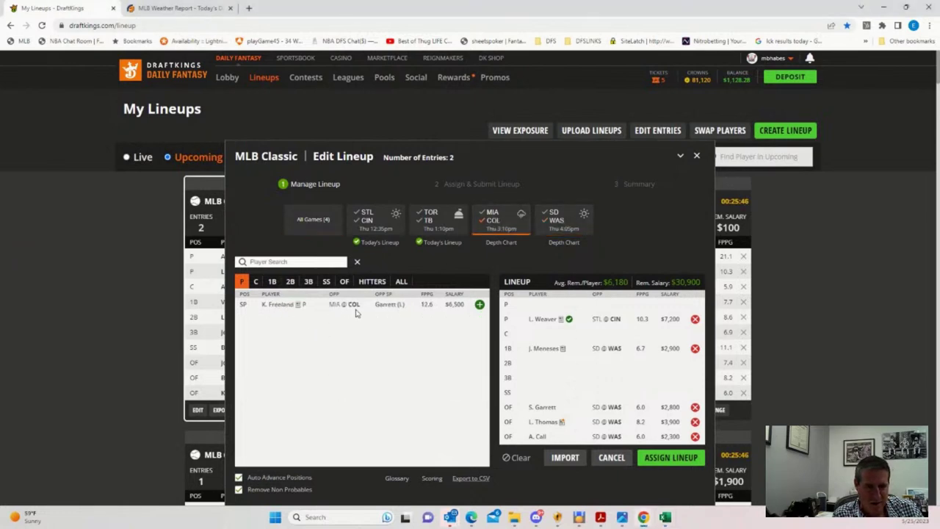
pyautogui.click(327, 283)
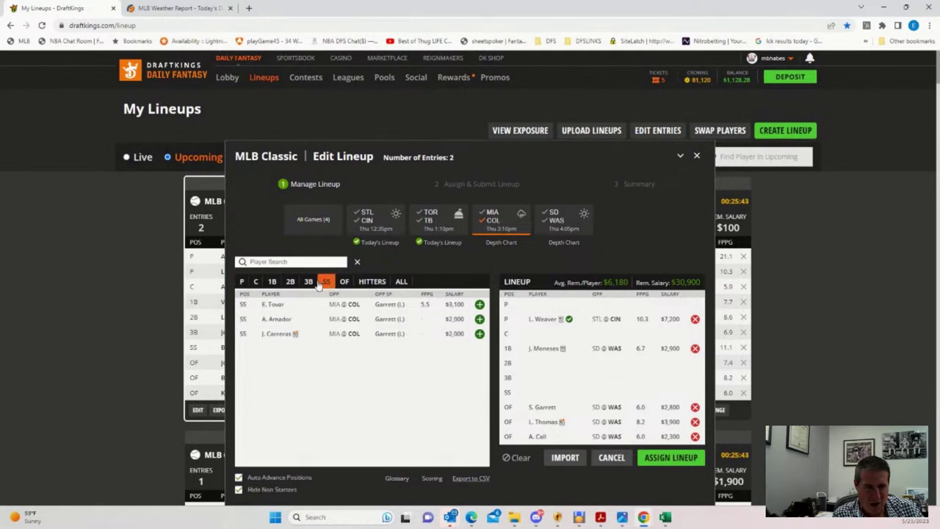
pyautogui.click(487, 224)
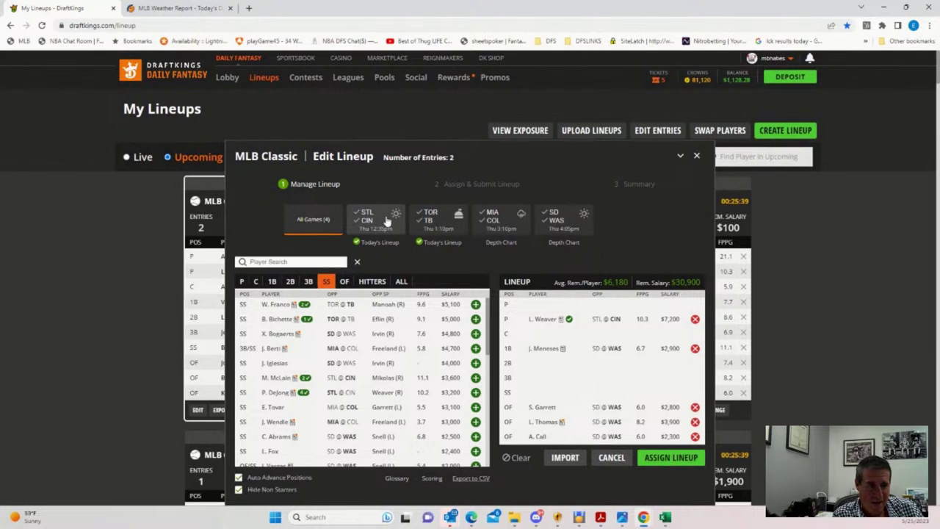
pyautogui.click(491, 217)
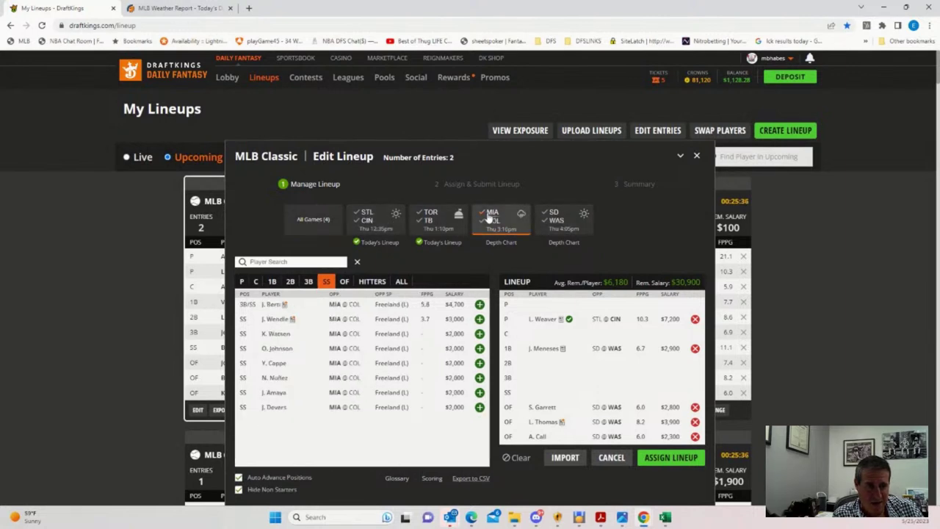
pyautogui.click(480, 304)
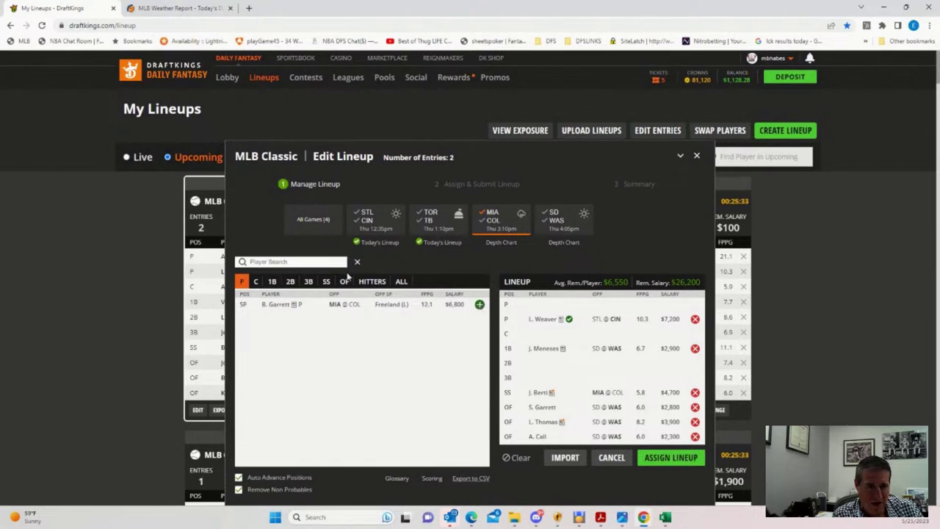
# Browse third basemen across all games, then close the Edit Lineup editor.
pyautogui.click(312, 283)
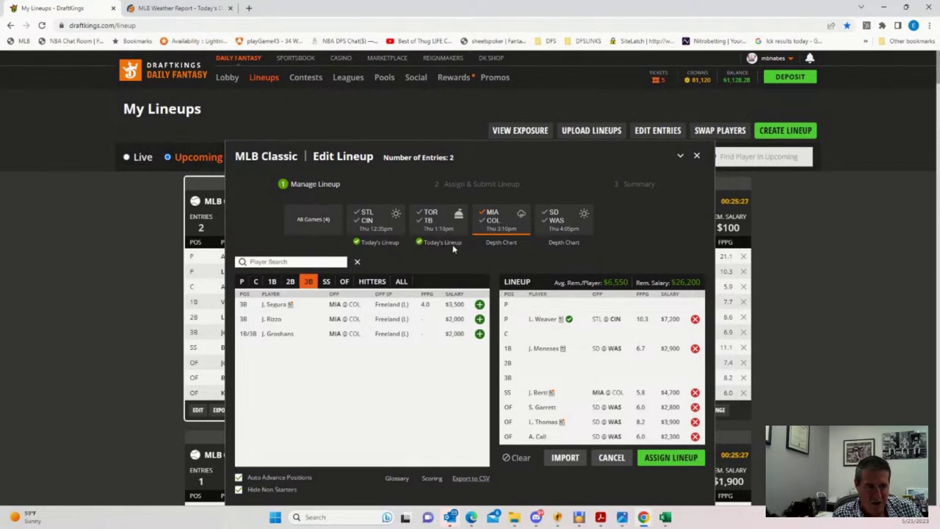
pyautogui.click(490, 221)
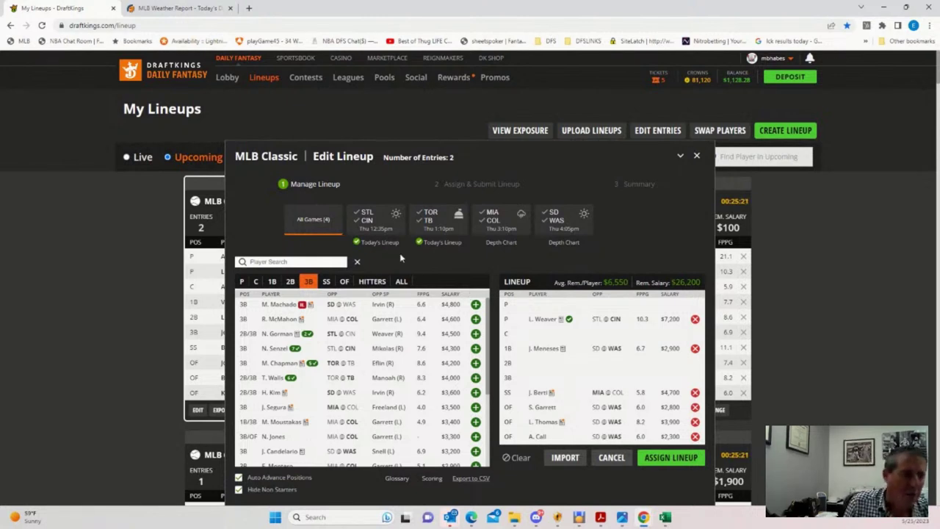
pyautogui.click(698, 159)
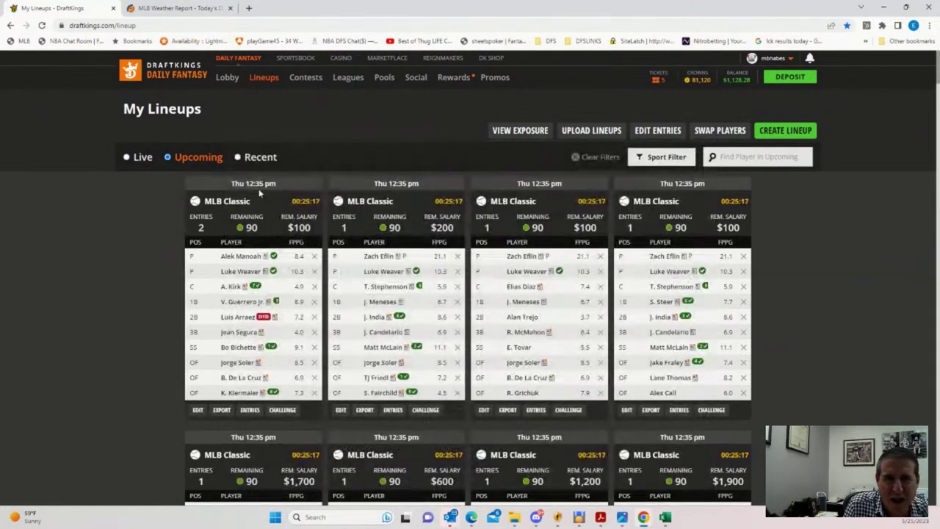
# Open a new Chrome tab, go to sabersim.com and log in.
pyautogui.click(930, 26)
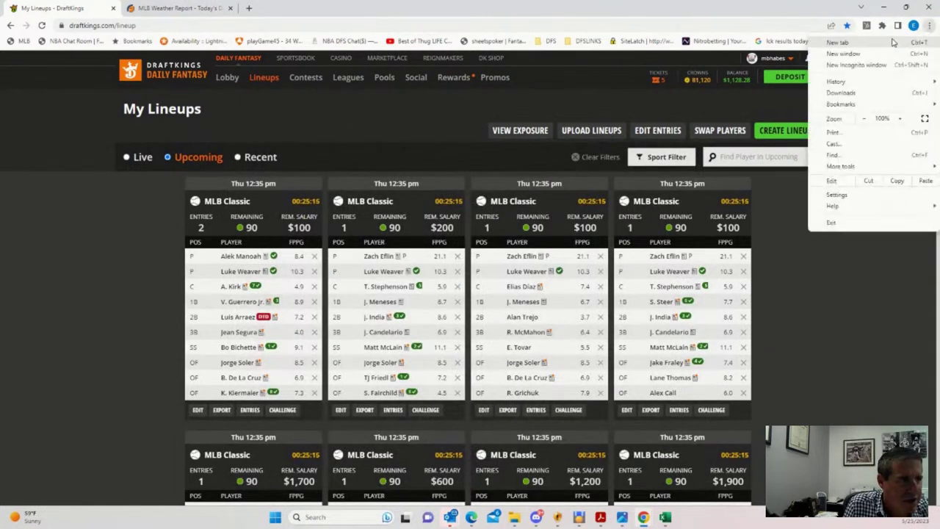
pyautogui.click(830, 41)
pyautogui.click(158, 26)
pyautogui.write('sa')
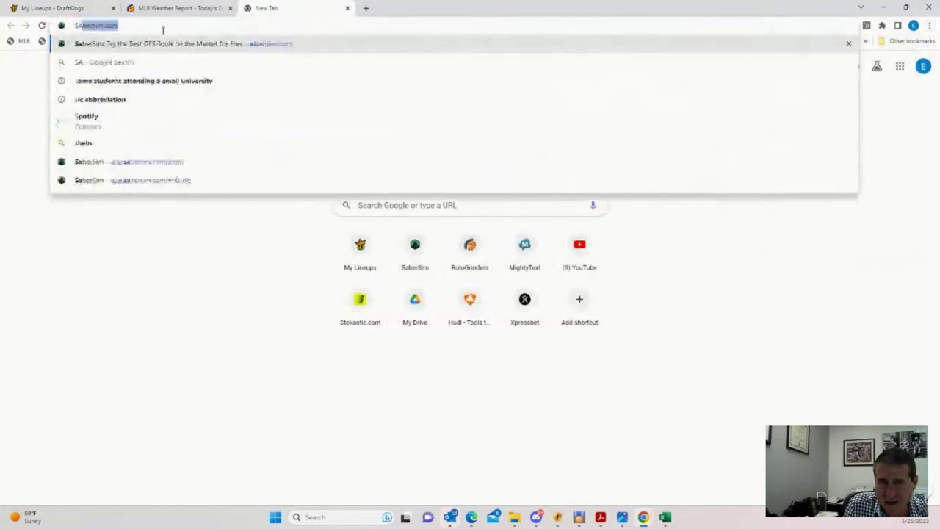
pyautogui.press('Return')
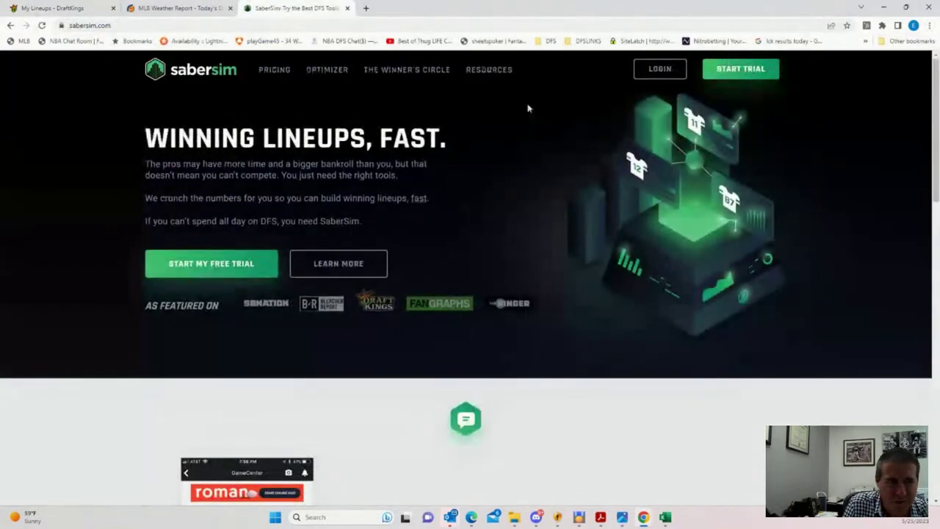
pyautogui.click(651, 77)
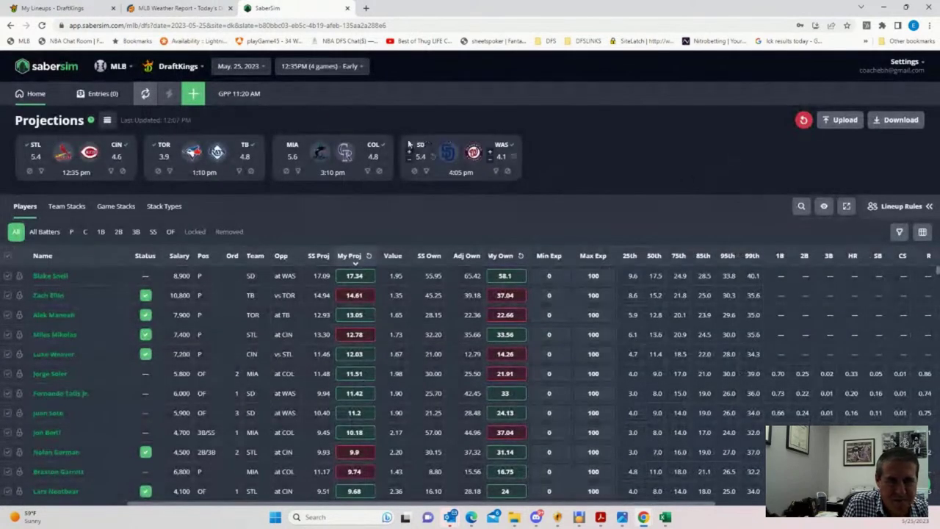
# Start a new GPP build of 50 lineups for a 20-max, 10,001–50,000-entry contest.
pyautogui.click(194, 98)
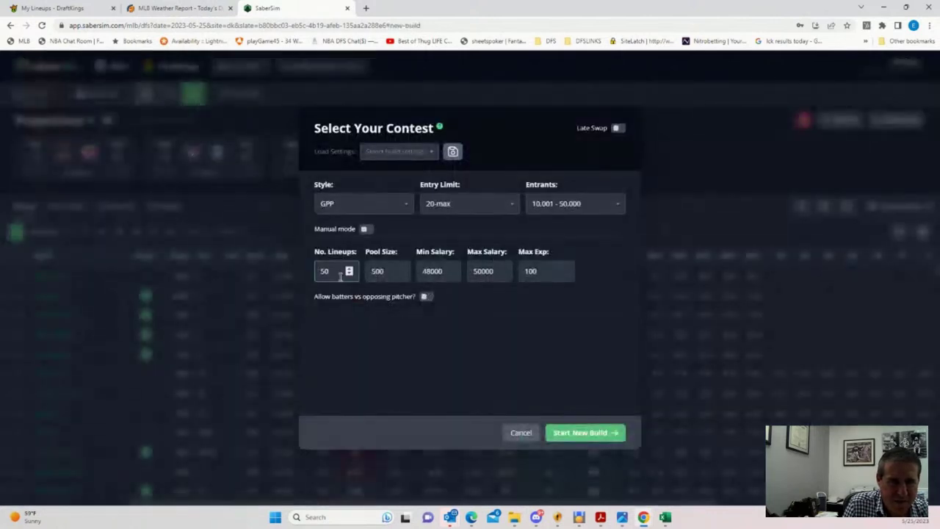
pyautogui.click(563, 436)
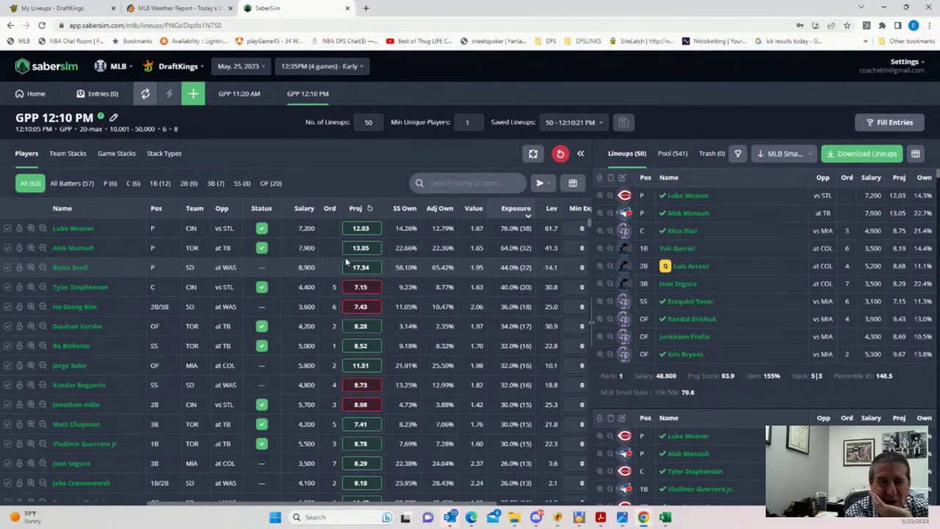
# Turn on auto-rebuild, set the 4|2 stack's max exposure to 0, then view Team Stacks exposures.
pyautogui.click(166, 155)
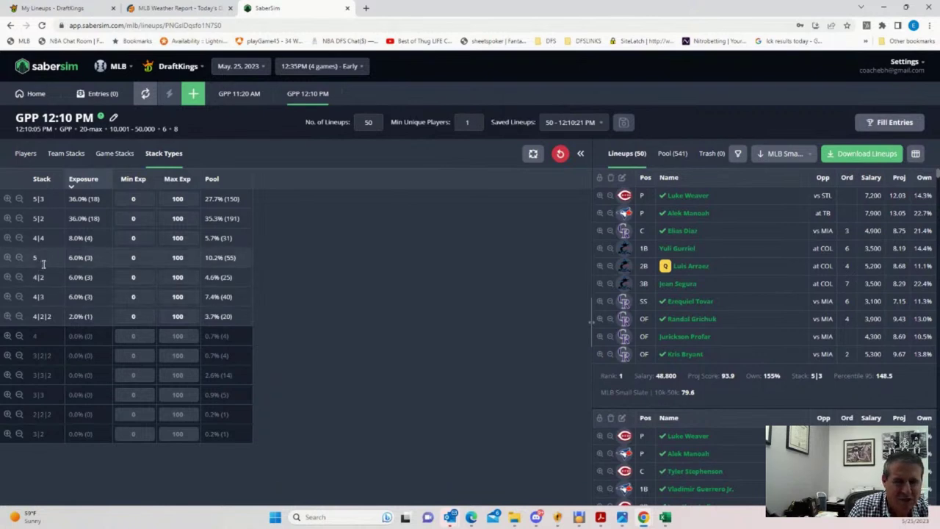
pyautogui.click(534, 154)
pyautogui.doubleClick(183, 276)
pyautogui.write('0')
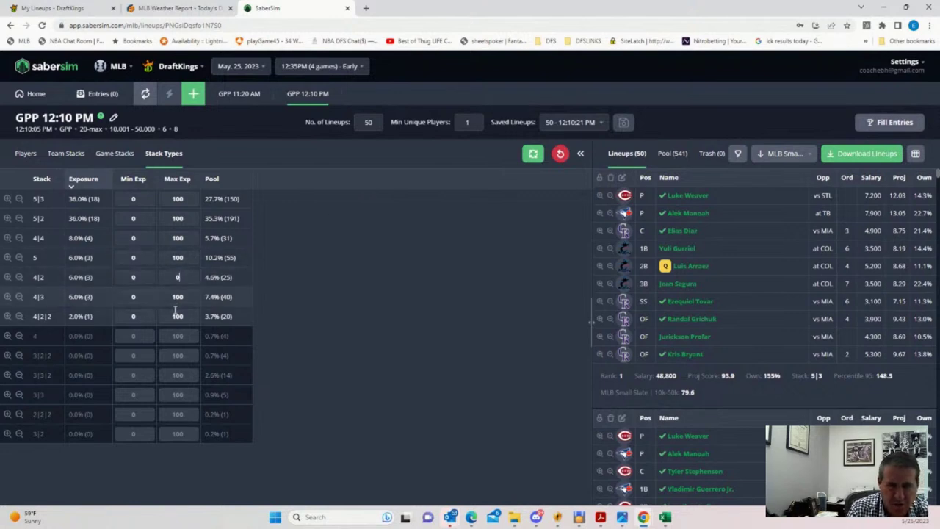
pyautogui.click(175, 308)
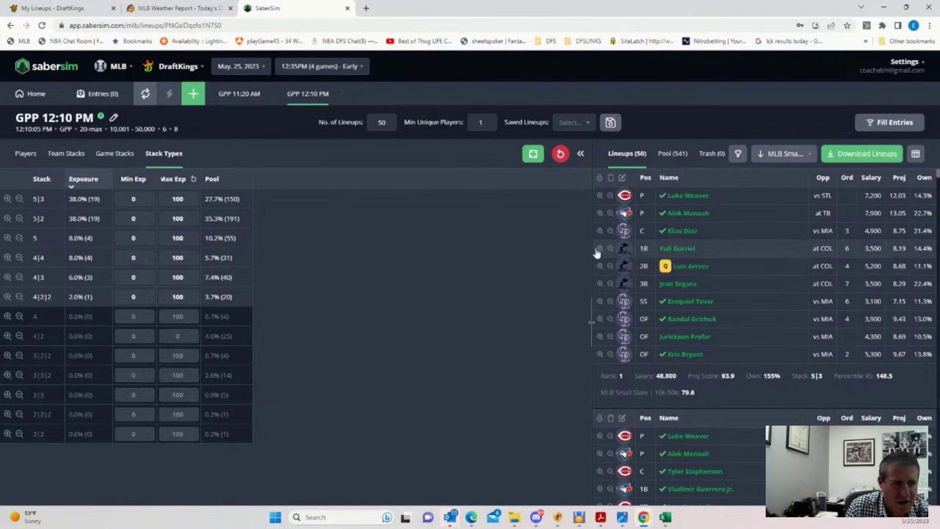
pyautogui.click(60, 156)
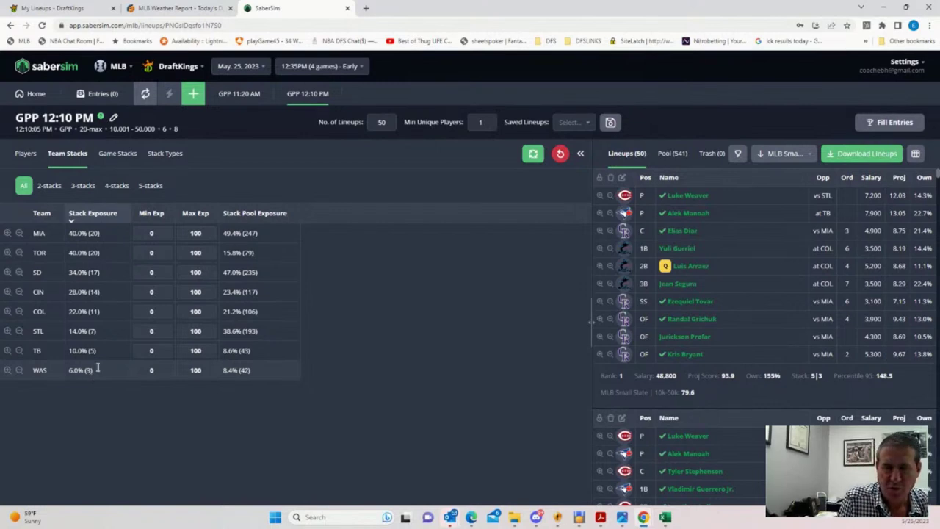
# Filter the player pool to pitchers, search 'Ef' to find Zach Eflin, clear it, and return to Stack Types.
pyautogui.click(27, 155)
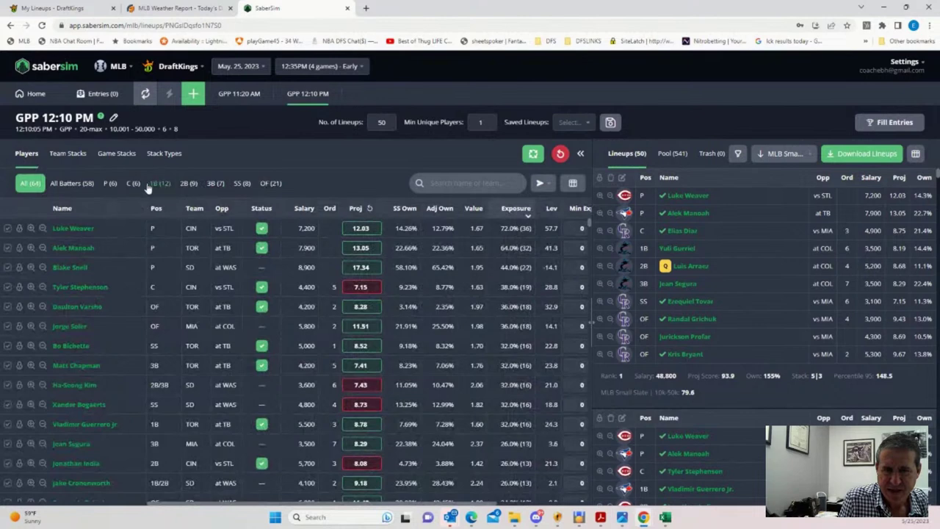
pyautogui.click(111, 184)
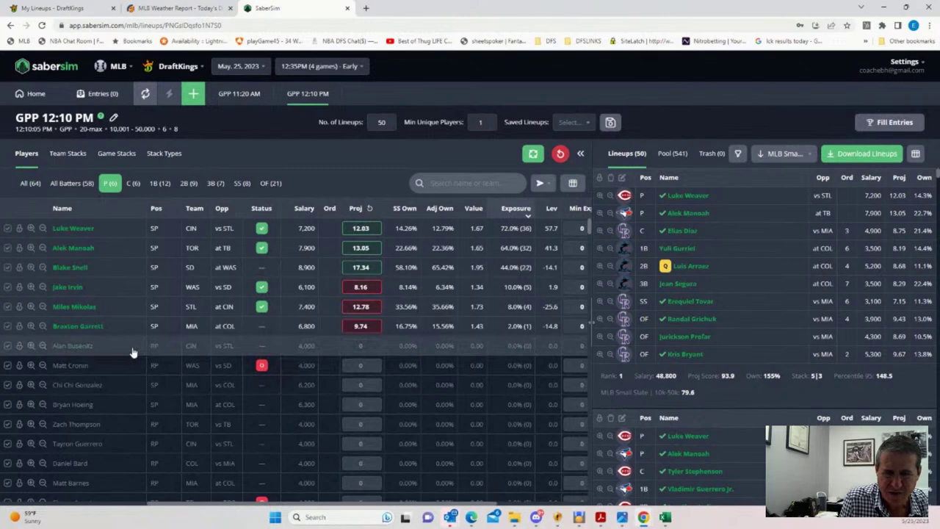
pyautogui.click(446, 184)
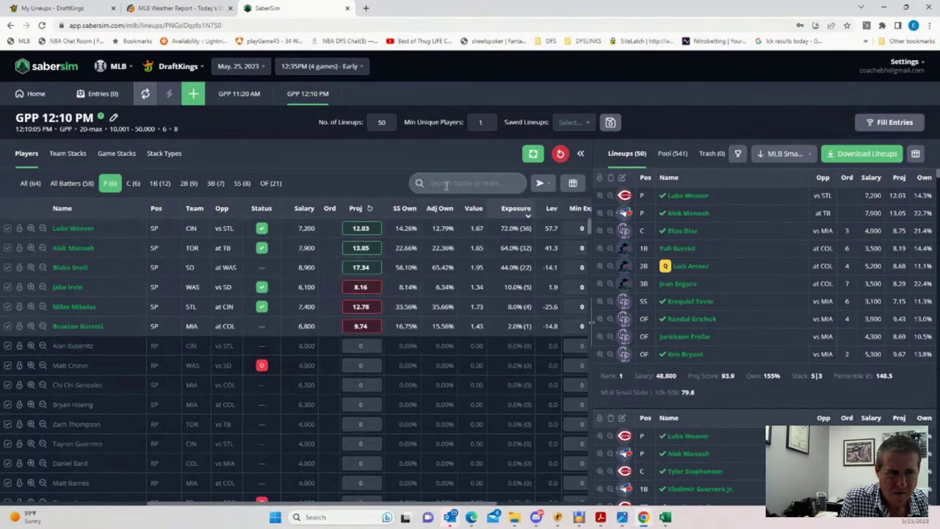
pyautogui.write('Ef')
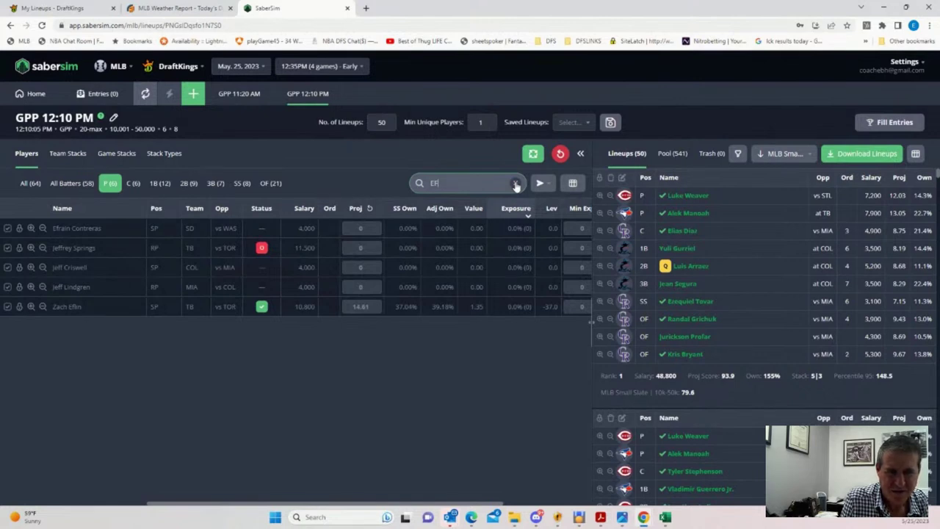
pyautogui.click(516, 183)
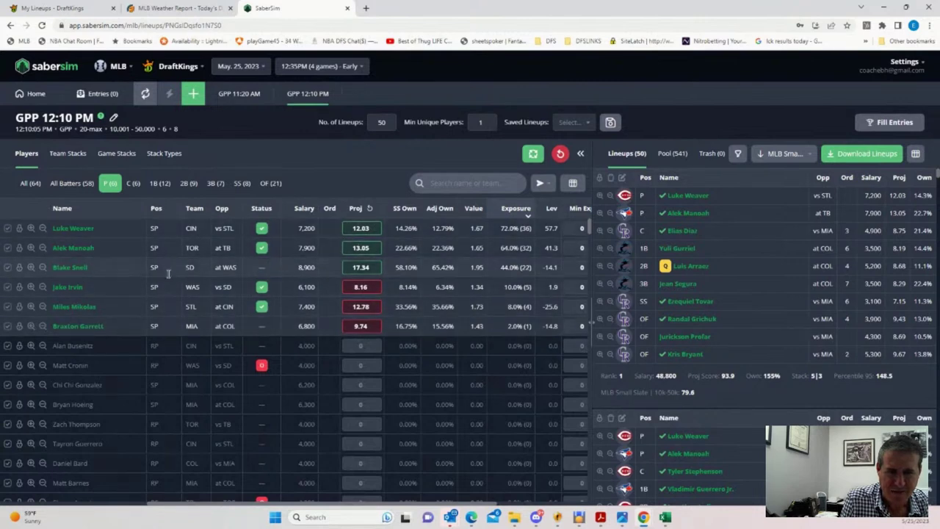
pyautogui.click(174, 153)
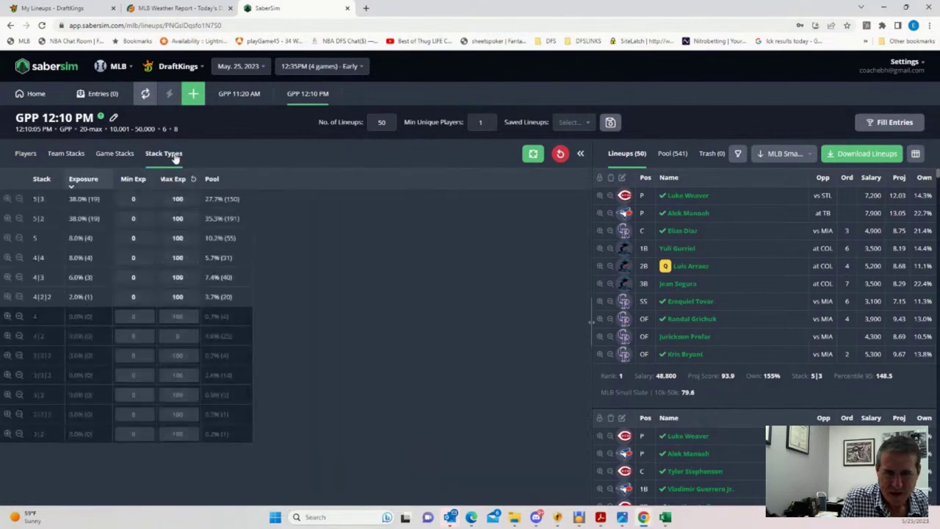
# On the Team Stacks breakdown, set the WAS row's minimum exposure to 30%.
pyautogui.click(116, 153)
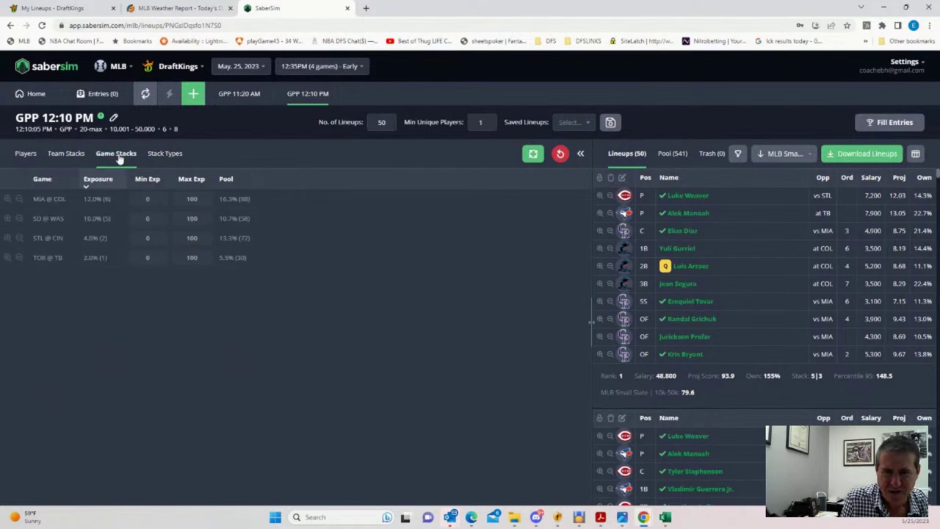
pyautogui.click(67, 154)
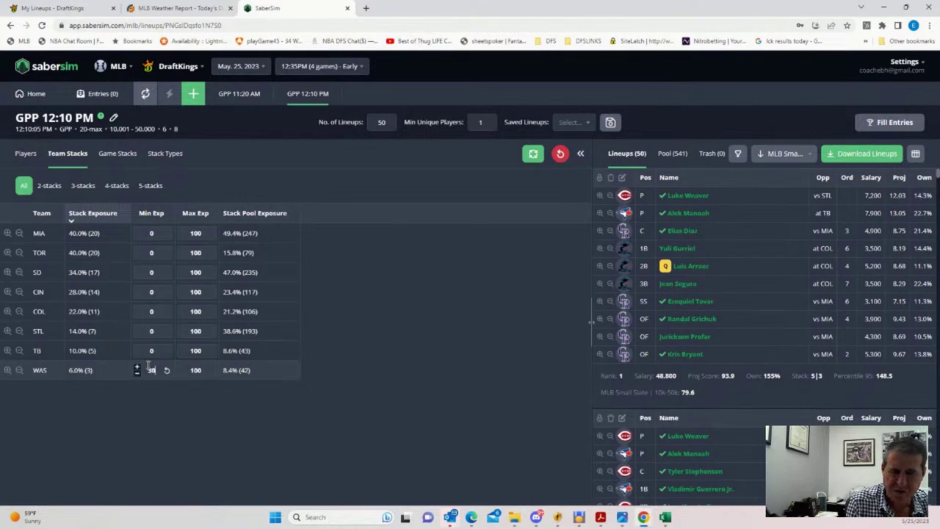
pyautogui.click(154, 412)
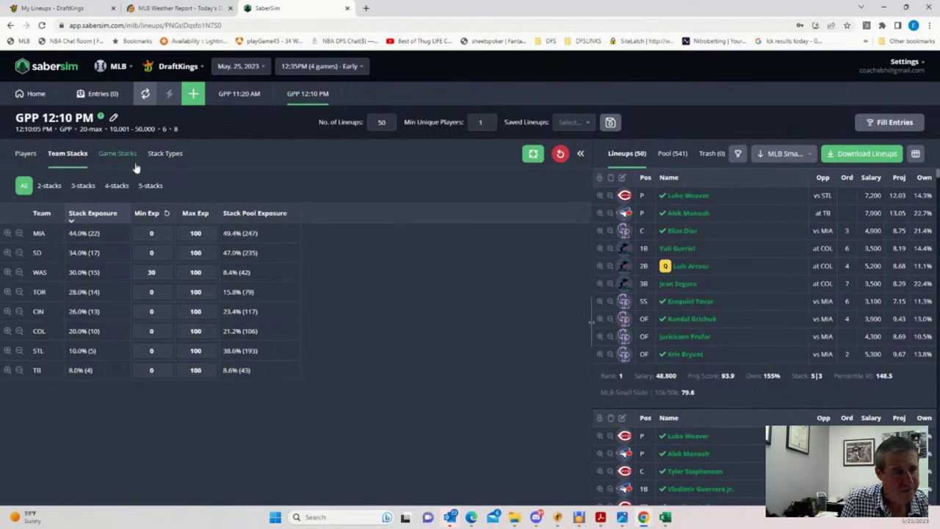
# Scroll through the rebuilt lineups, then return to the Players pool list.
pyautogui.scroll(-2, 697, 336)
pyautogui.scroll(-5, 698, 341)
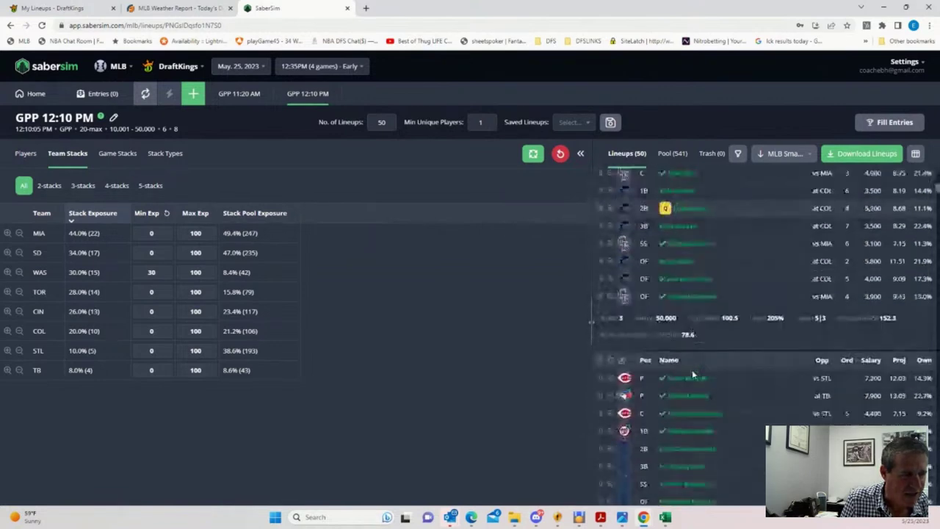
pyautogui.scroll(-5, 693, 373)
pyautogui.scroll(-5, 692, 374)
pyautogui.scroll(-4, 692, 375)
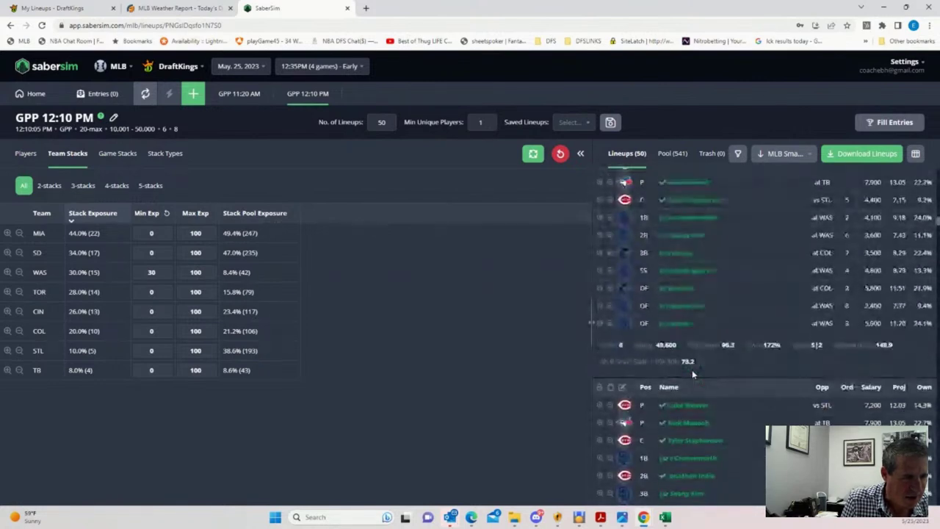
pyautogui.scroll(-1, 692, 371)
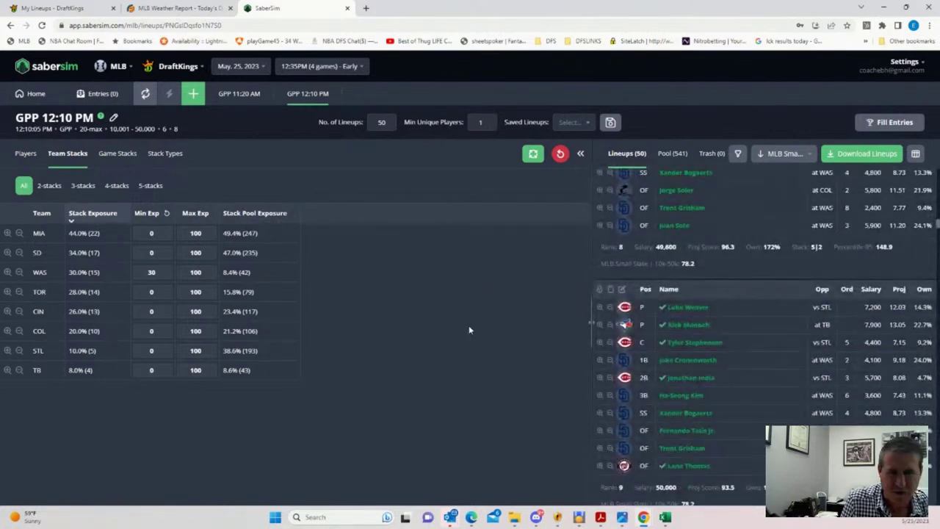
pyautogui.click(26, 154)
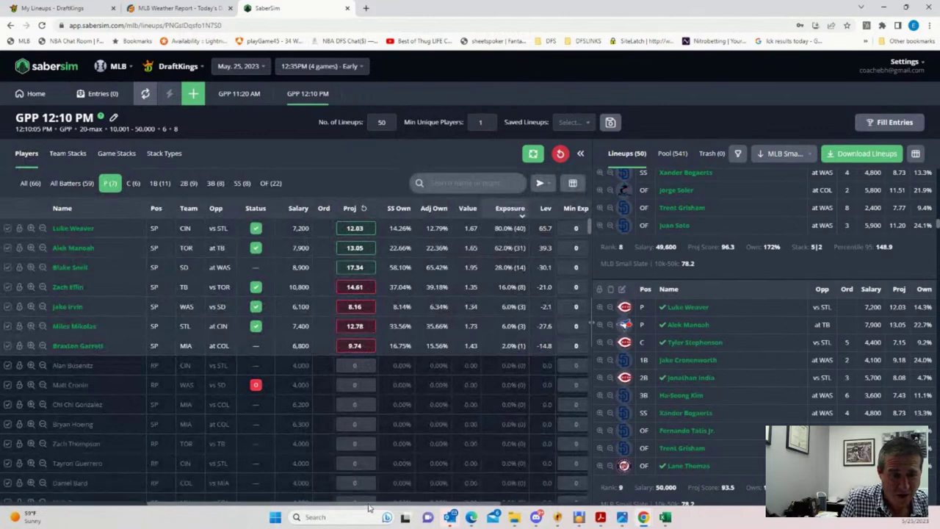
# Cap Luke Weaver's maximum exposure at 60% in the Players table.
pyautogui.moveTo(373, 505); pyautogui.dragTo(512, 499)
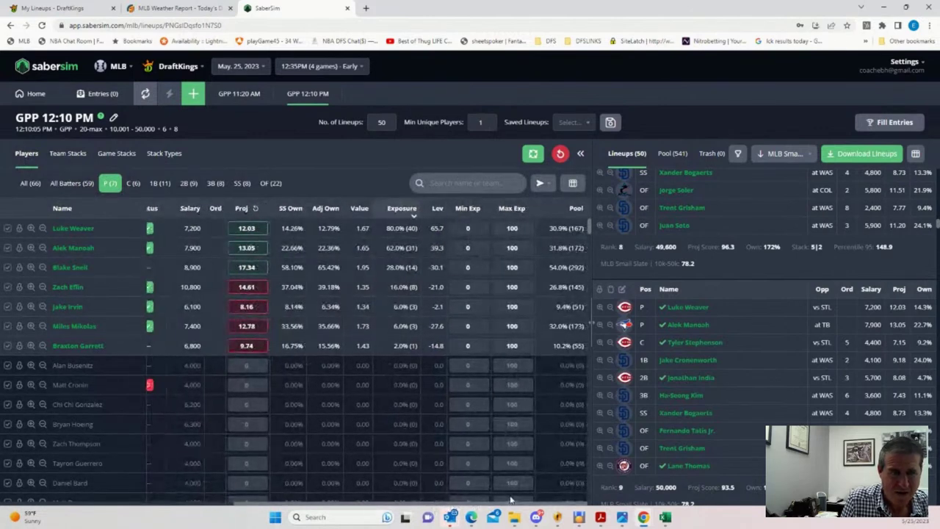
pyautogui.click(513, 227)
pyautogui.write('60')
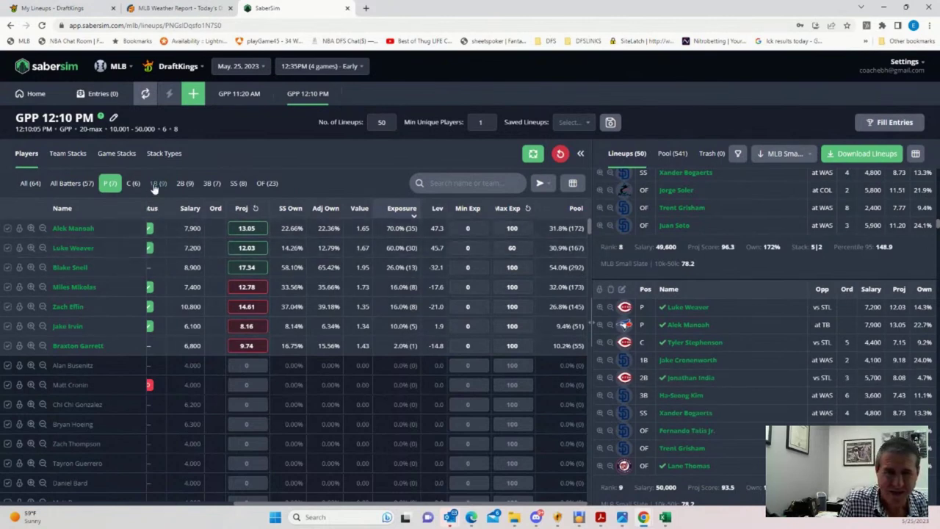
# Set Max Exp to 0 for the 3|2|2 and 4 stack types, then download the 50 lineups.
pyautogui.click(68, 153)
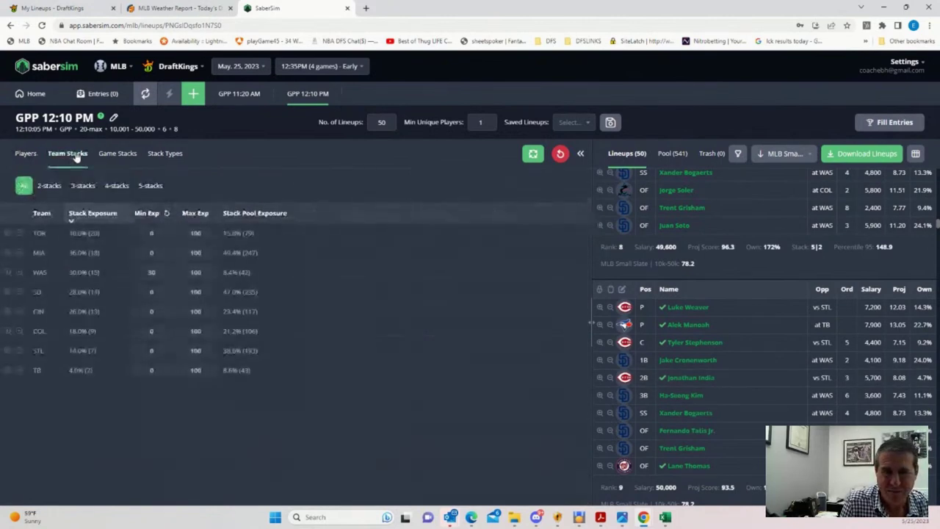
pyautogui.click(164, 154)
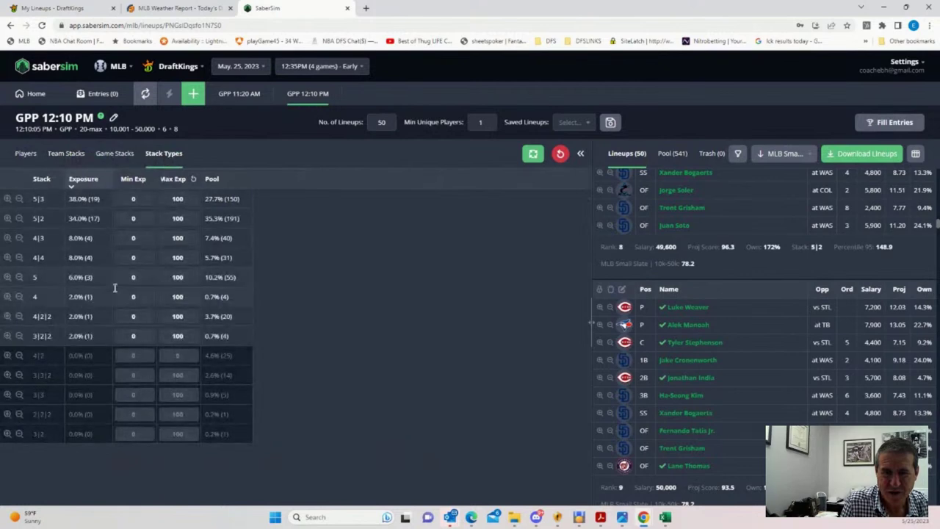
pyautogui.click(163, 339)
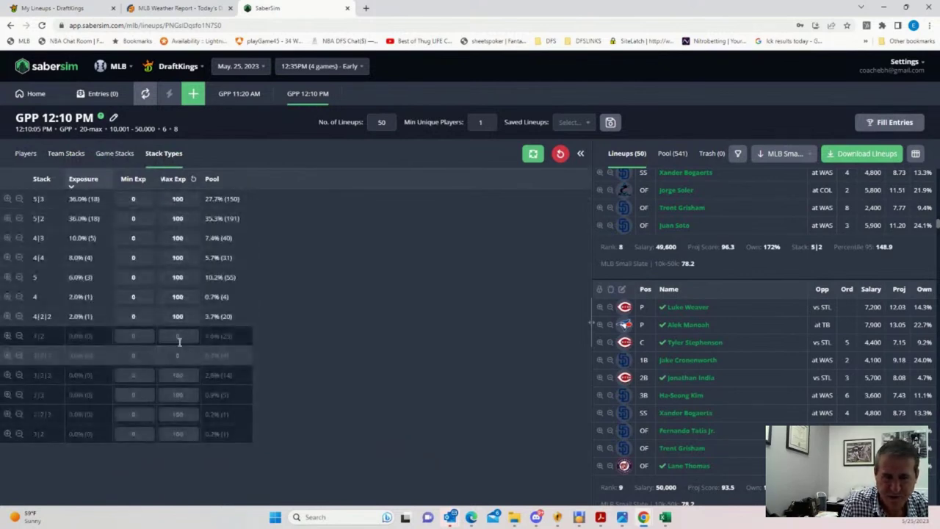
pyautogui.click(163, 299)
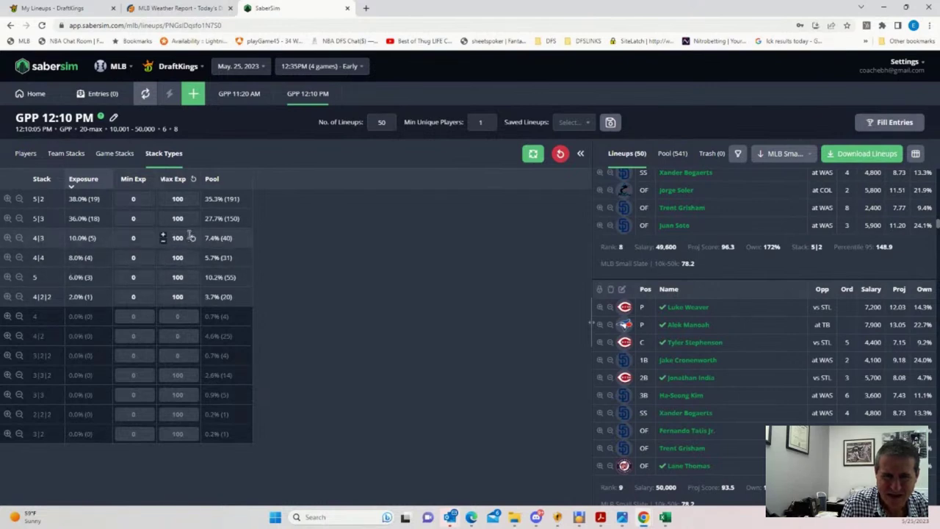
pyautogui.click(858, 155)
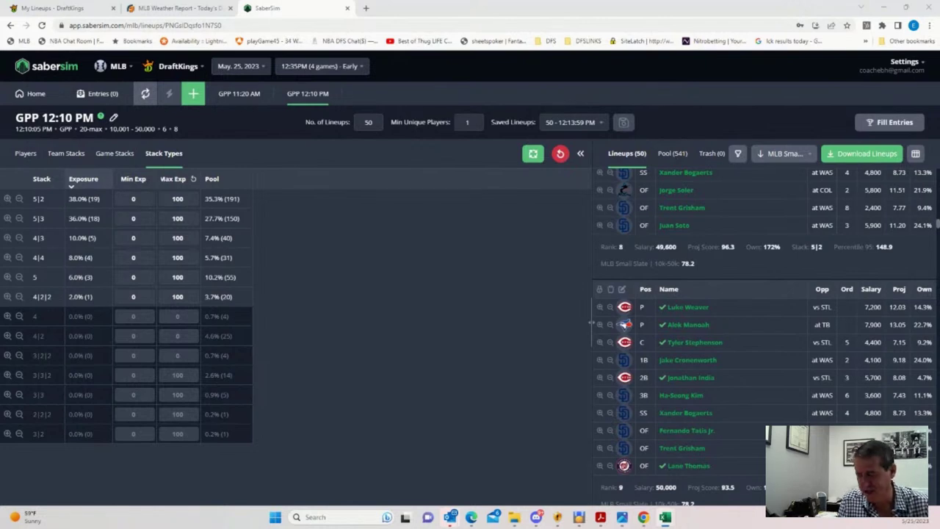
# Download the DraftKings entries CSV for the 05/25 12:35 pm slate and open it.
pyautogui.click(72, 8)
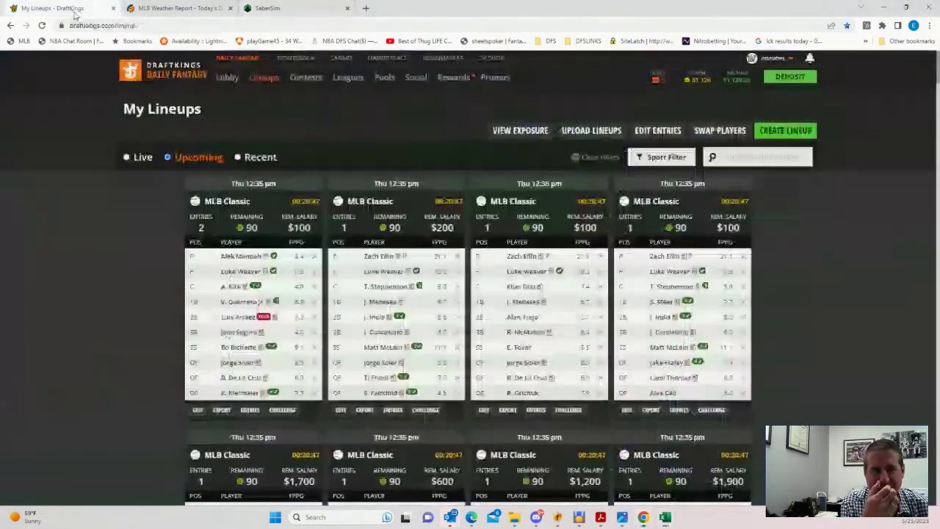
pyautogui.click(657, 133)
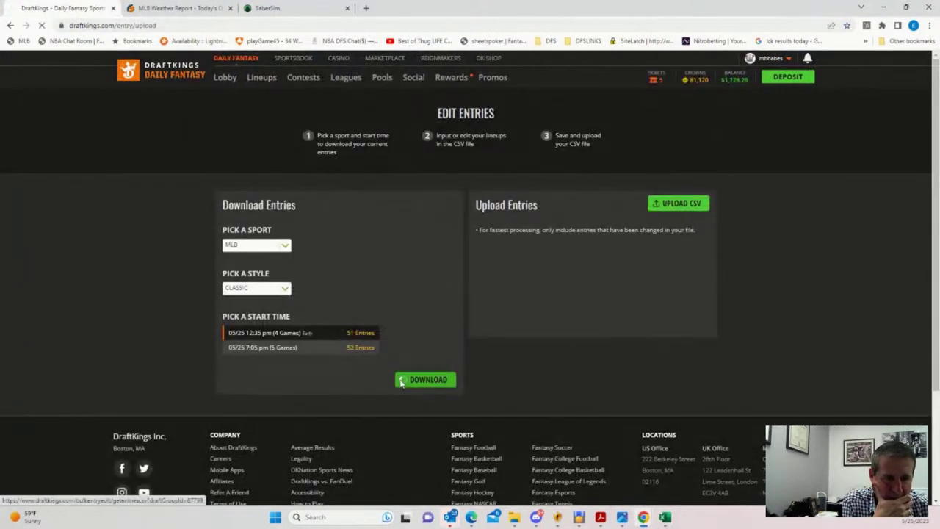
pyautogui.click(401, 382)
pyautogui.click(59, 491)
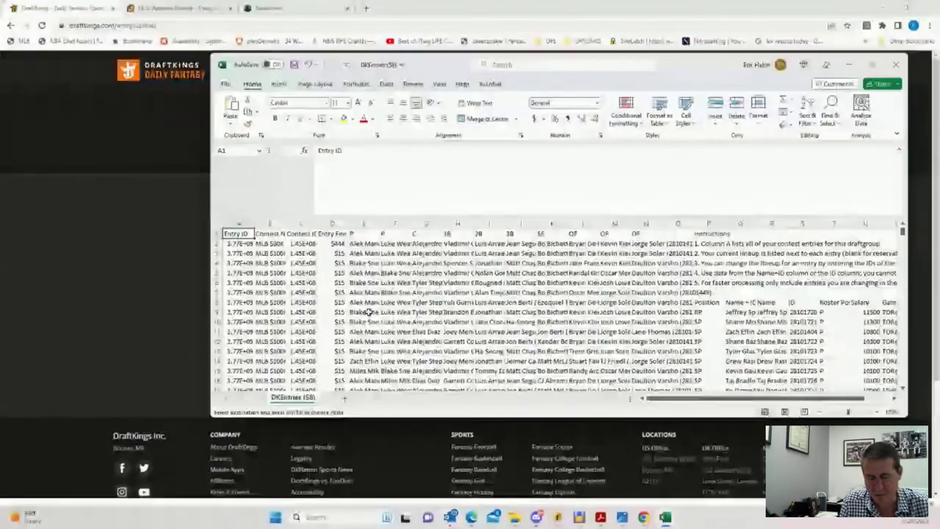
# Paste the new lineup IDs at E3, copy E3:N3 into E2:N2, and begin the DraftKings CSV upload.
pyautogui.click(356, 254)
pyautogui.hotkey('ctrl', 'v')
pyautogui.moveTo(356, 254); pyautogui.dragTo(640, 253)
pyautogui.hotkey('ctrl', 'c')
pyautogui.click(356, 244)
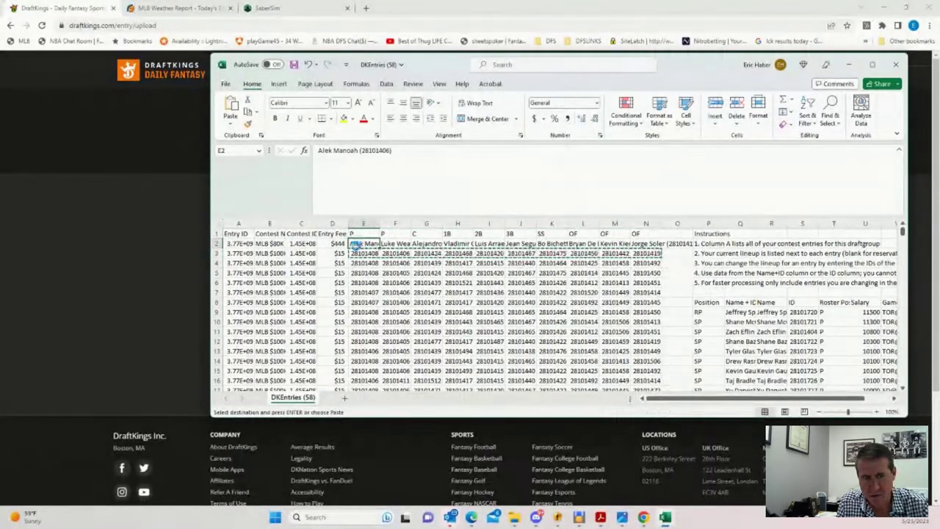
pyautogui.hotkey('ctrl', 'v')
pyautogui.press('Escape')
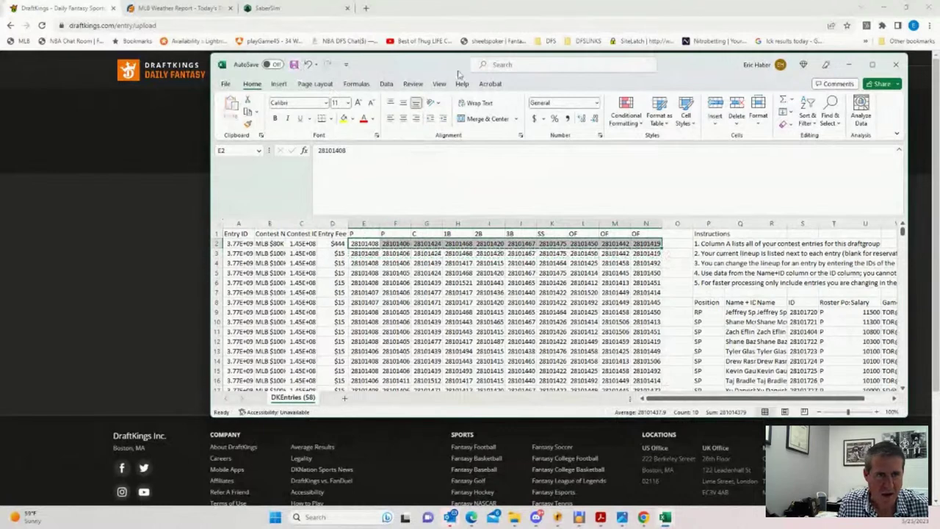
pyautogui.click(849, 65)
pyautogui.click(651, 209)
# Upload the DKEntries (58) file from Downloads to DraftKings.
pyautogui.click(50, 129)
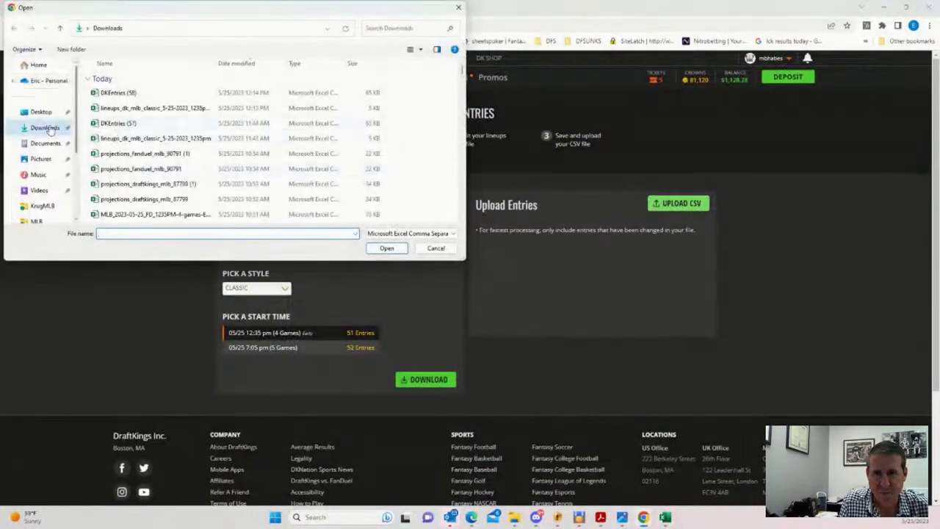
pyautogui.click(121, 92)
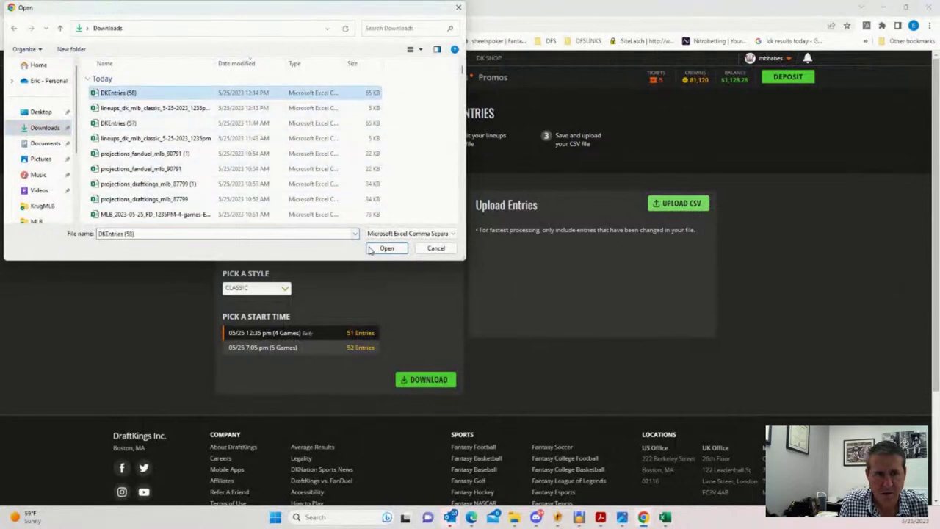
pyautogui.click(371, 249)
# Review the uploaded MLB Classic lineup cards on the My Lineups page.
pyautogui.click(264, 83)
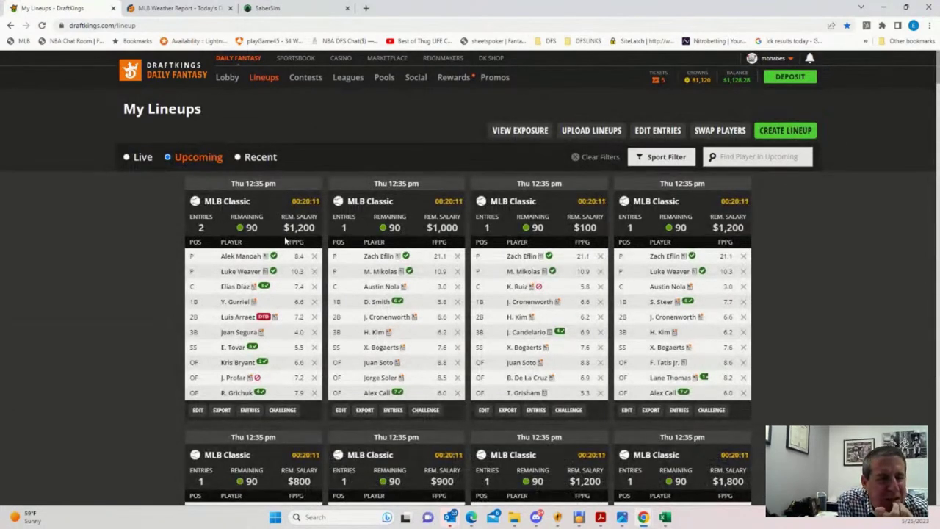
pyautogui.scroll(-3, 621, 305)
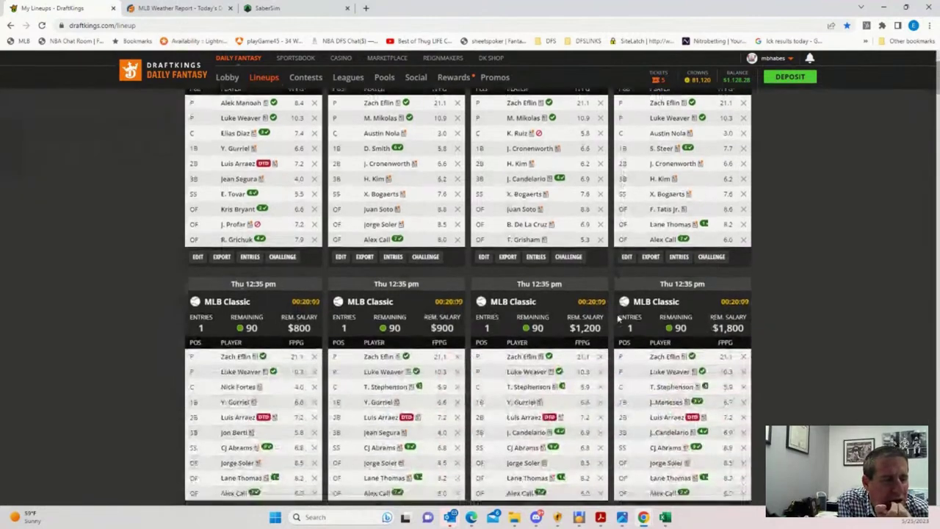
pyautogui.scroll(-4, 617, 317)
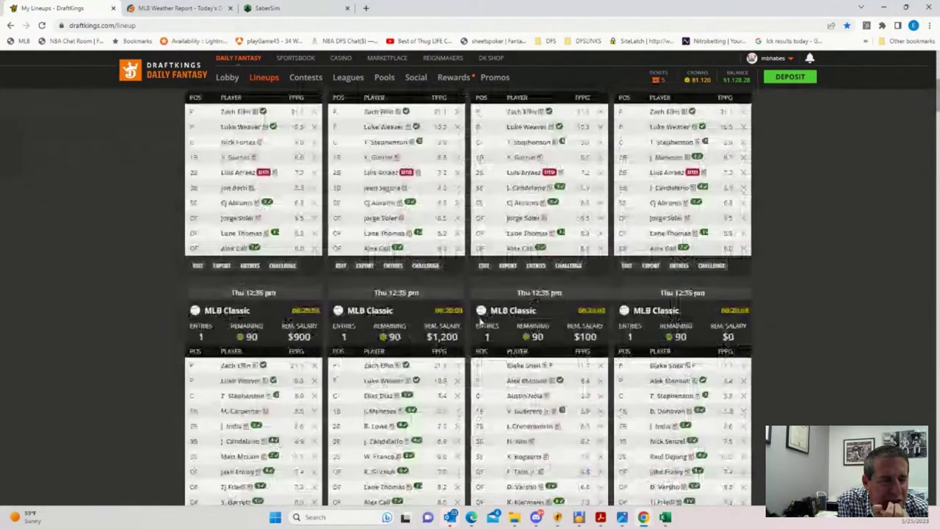
pyautogui.scroll(-3, 574, 318)
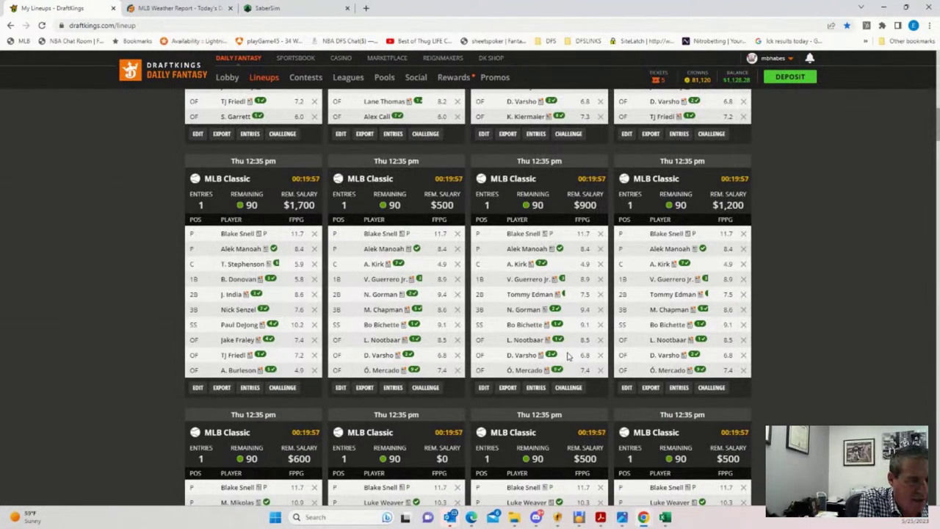
pyautogui.scroll(-3, 299, 336)
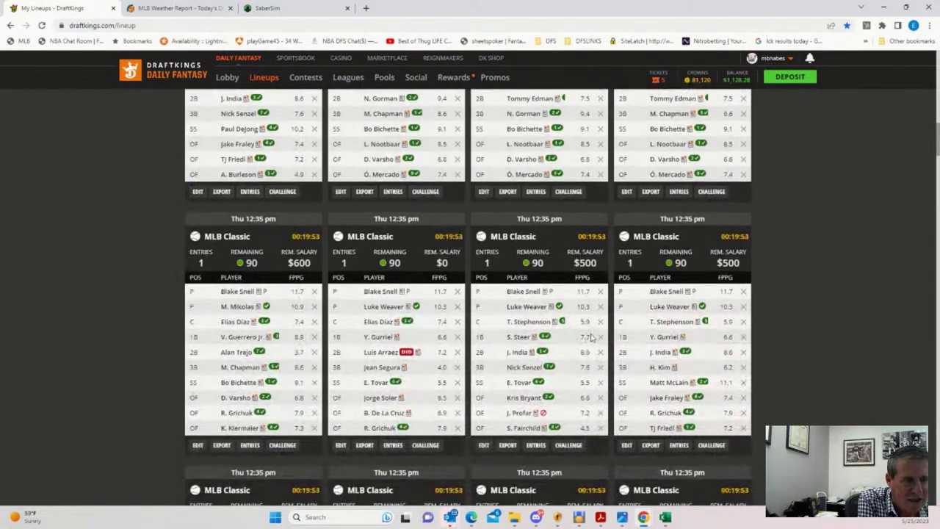
pyautogui.scroll(-4, 584, 338)
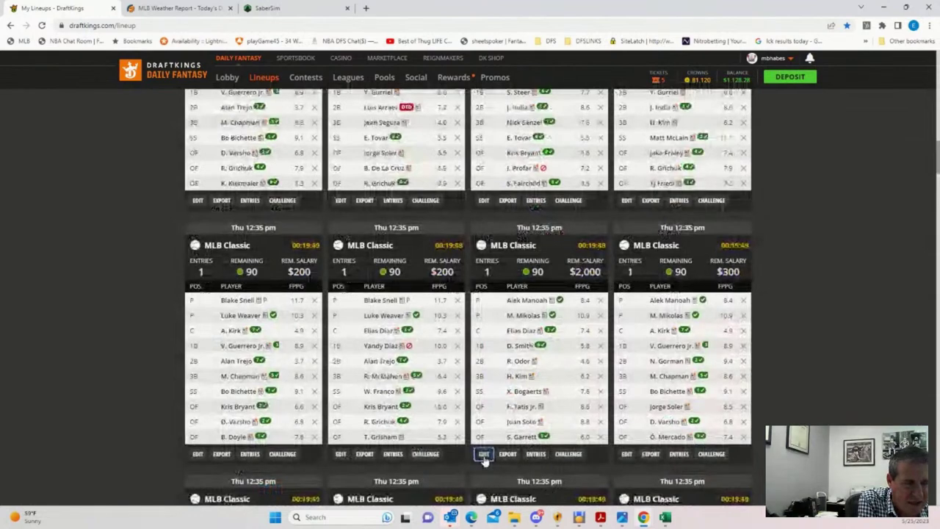
# Open the third lineup, with $2,000 salary remaining, in the Edit Lineup dialog to review its players.
pyautogui.click(484, 454)
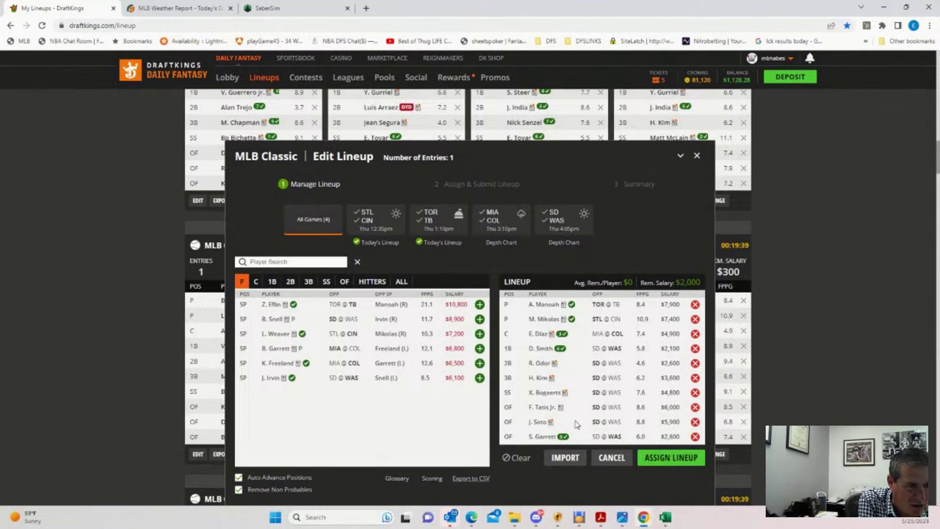
pyautogui.moveTo(560, 355)
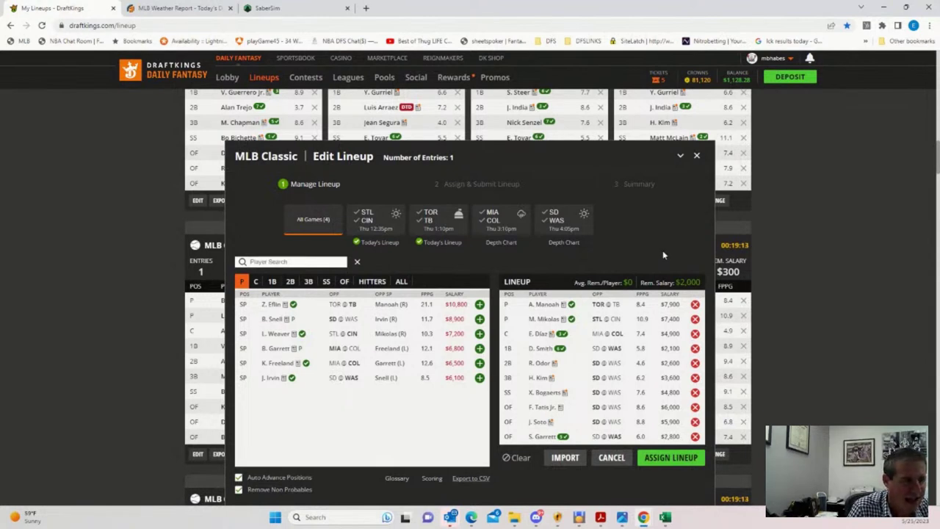
# Close the DraftKings editor and start a new SaberSim build with Min Salary 49200.
pyautogui.click(698, 158)
pyautogui.click(267, 8)
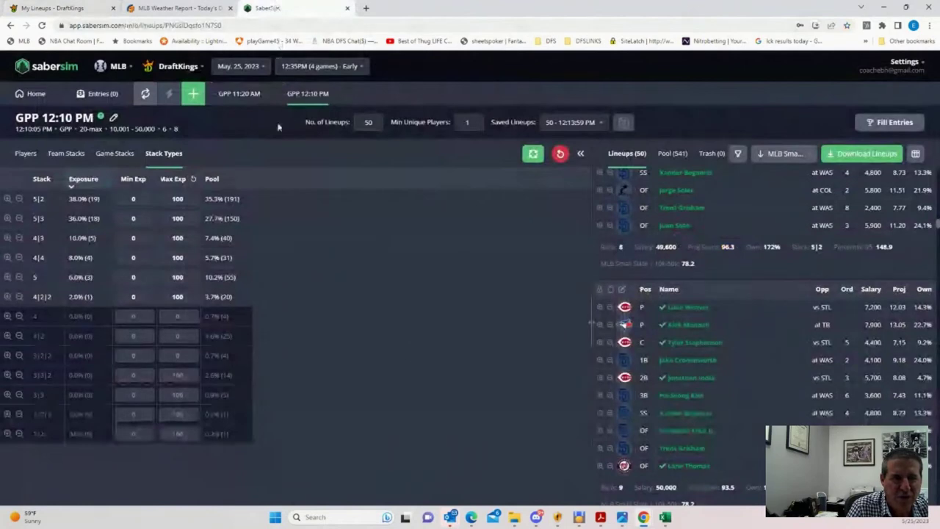
pyautogui.click(193, 94)
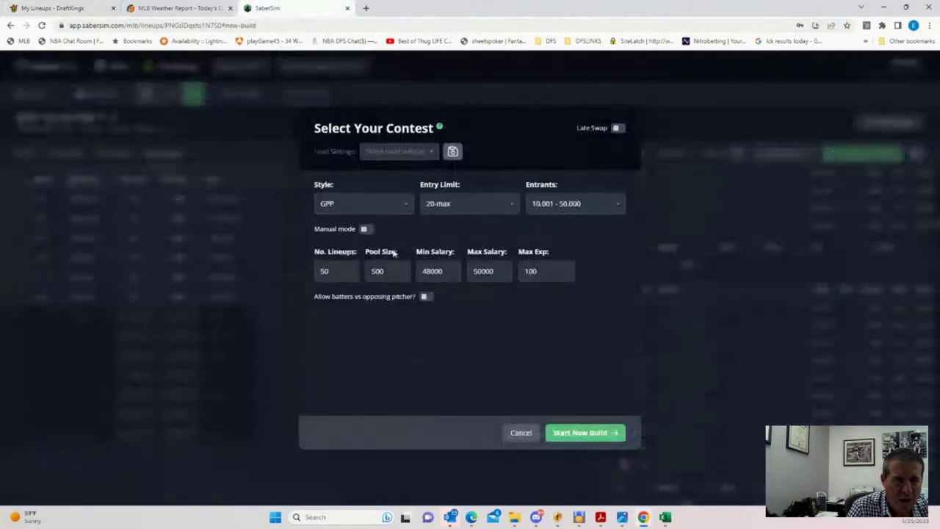
pyautogui.click(435, 274)
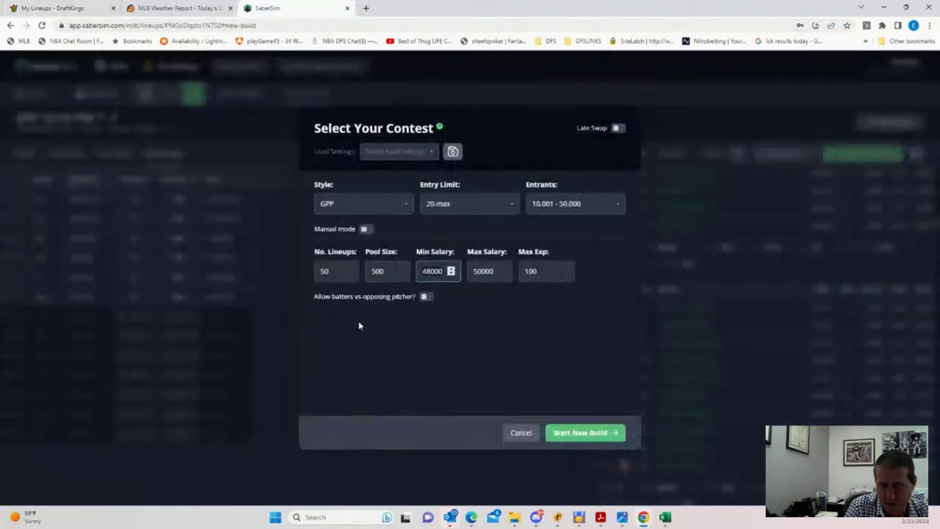
pyautogui.hotkey('ctrl', 'a')
pyautogui.write('49')
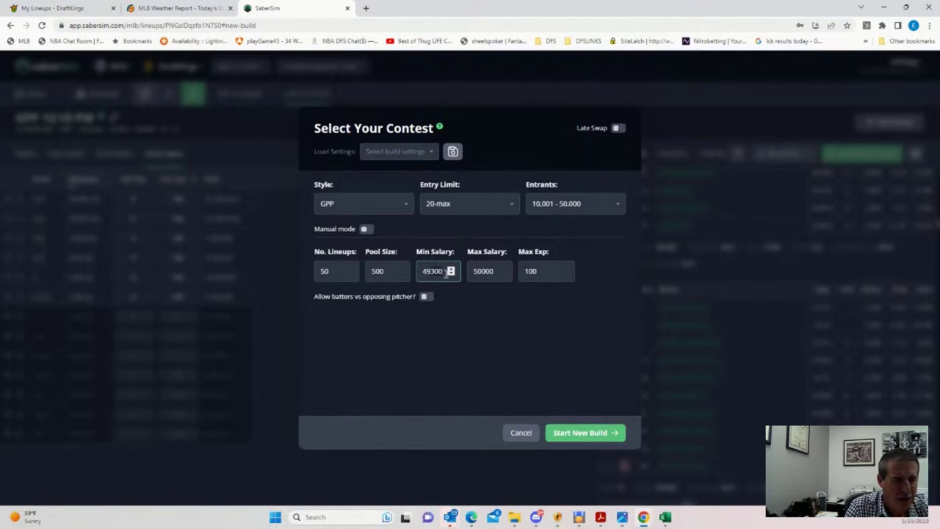
pyautogui.press('BackSpace')
pyautogui.press('BackSpace')
pyautogui.press('BackSpace')
pyautogui.write('2')
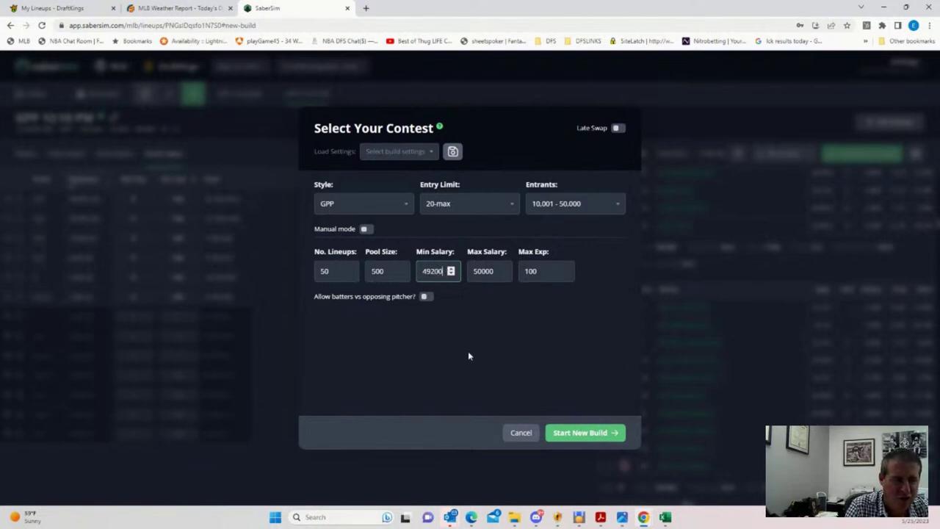
pyautogui.click(567, 433)
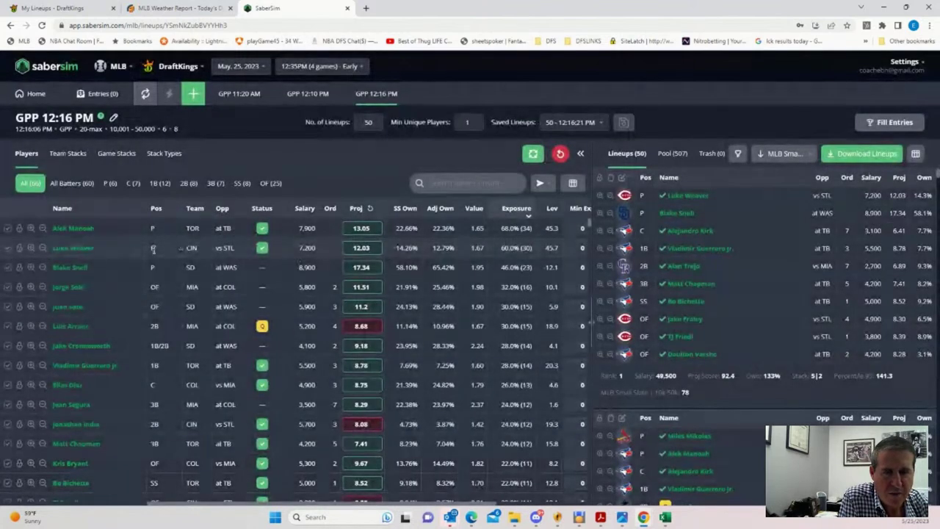
# Filter players to pitchers, set WAS Min Exp to 30, and review stack-type exposures.
pyautogui.click(109, 183)
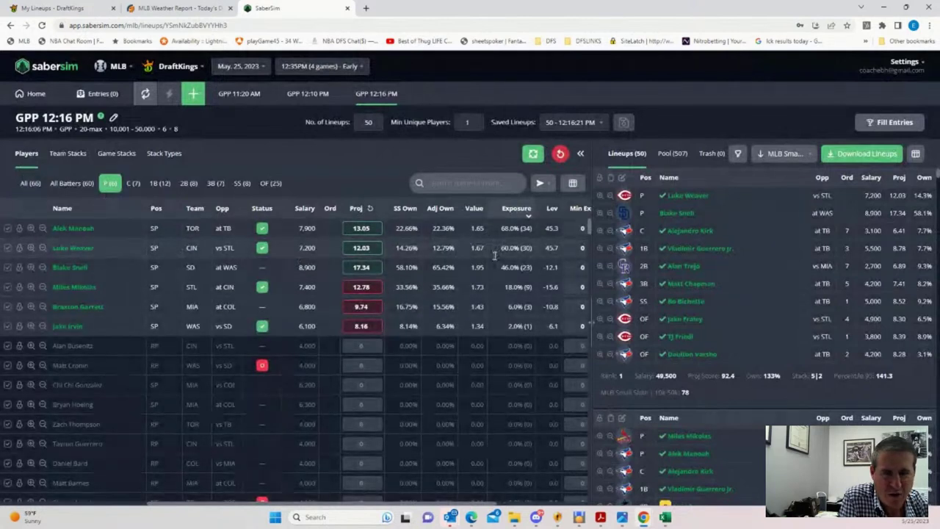
pyautogui.click(68, 155)
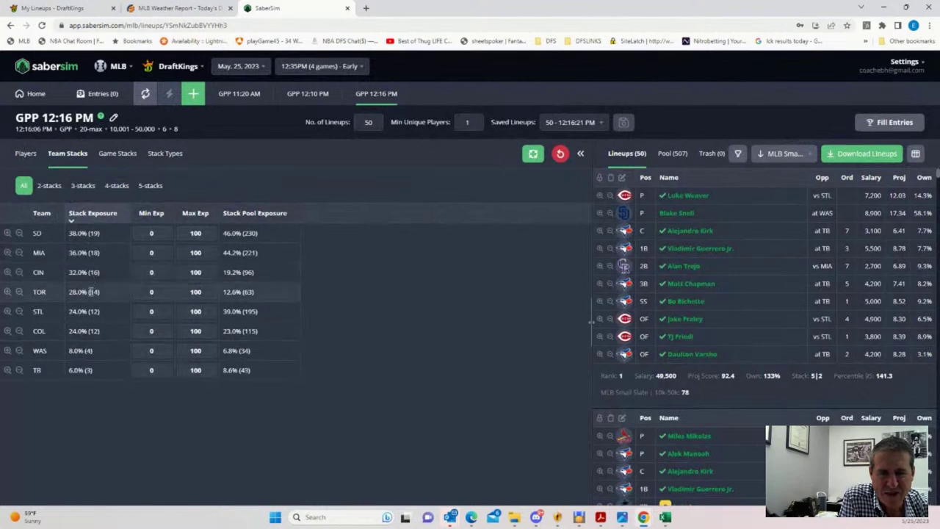
pyautogui.click(166, 353)
pyautogui.write('30')
pyautogui.press('Return')
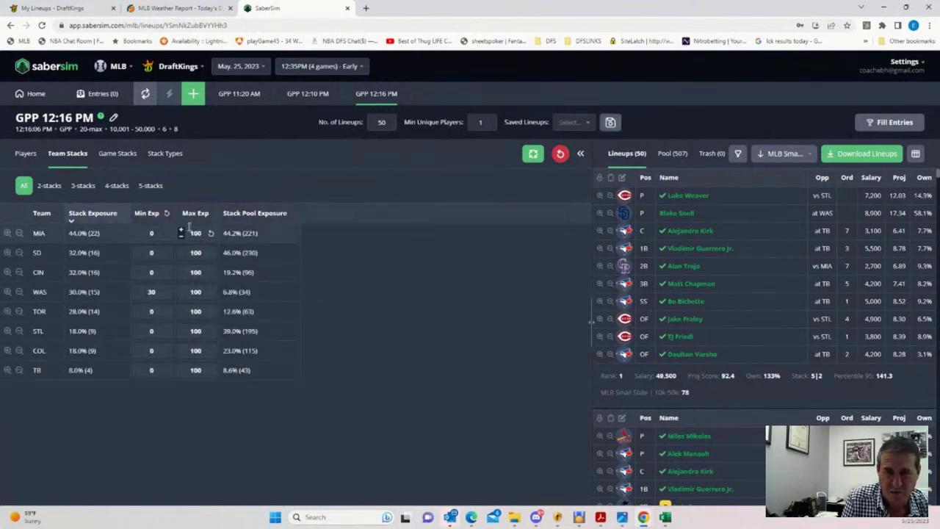
pyautogui.click(27, 155)
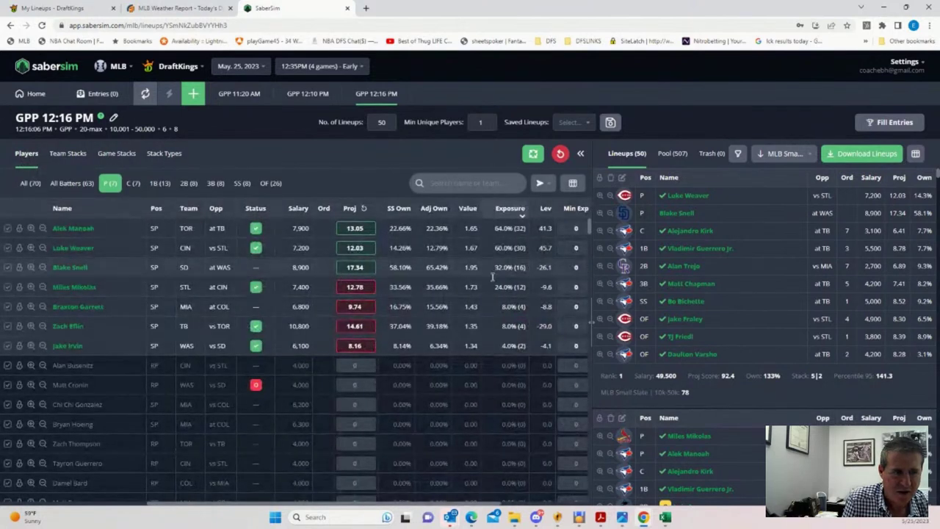
pyautogui.click(164, 154)
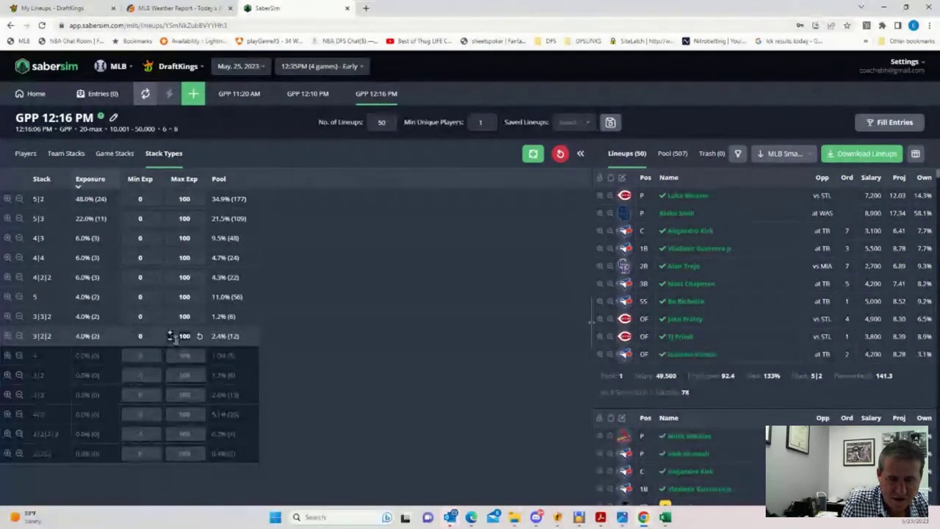
# Set the 3|2|2 stack max exposure to 0, then download and open the 50 rebuilt lineups as a DraftKings CSV.
pyautogui.doubleClick(182, 336)
pyautogui.write('0')
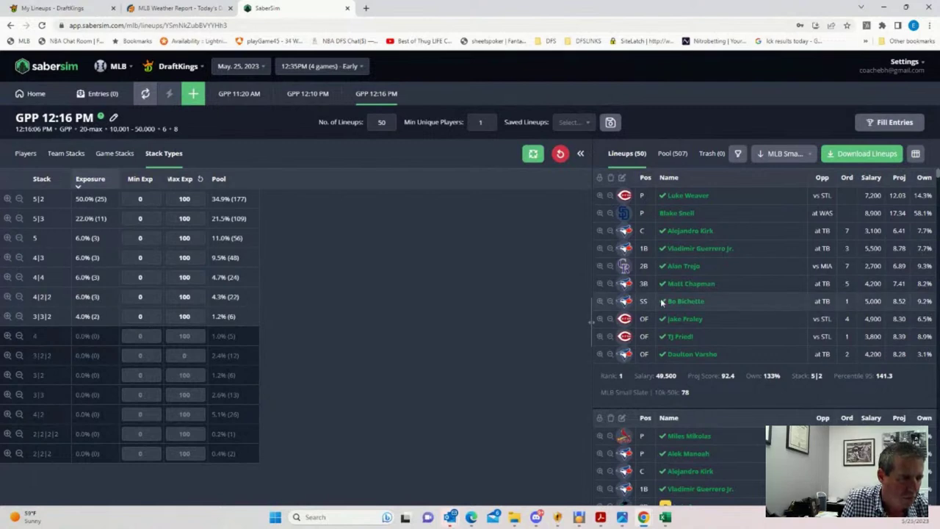
pyautogui.scroll(-3, 688, 318)
pyautogui.scroll(-10, 687, 316)
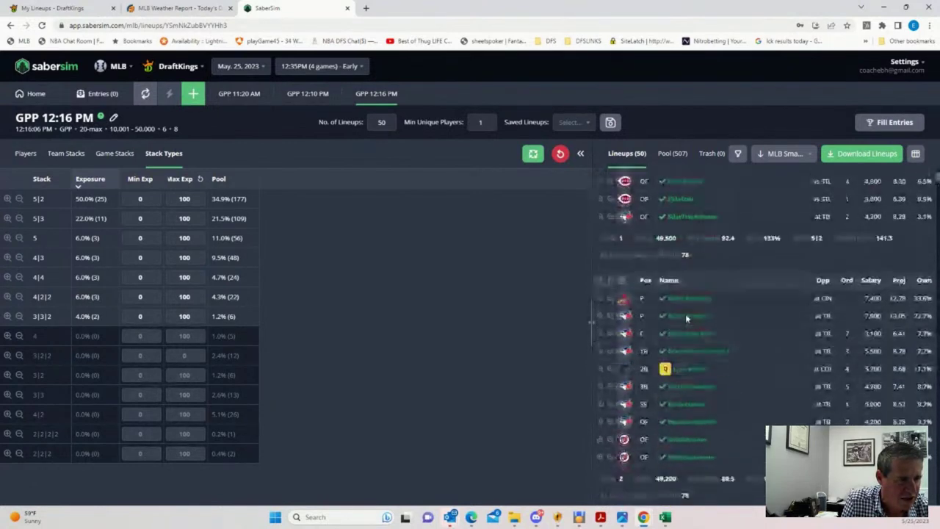
pyautogui.scroll(-10, 680, 326)
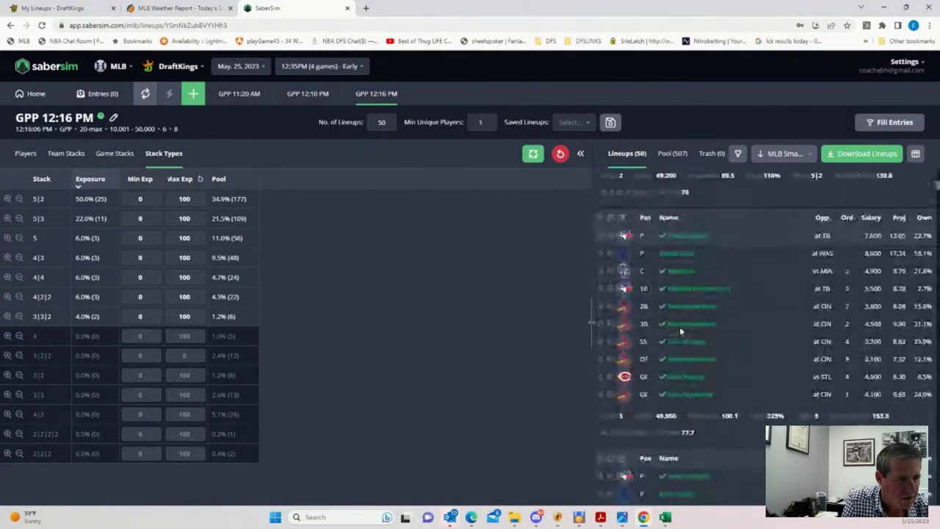
pyautogui.scroll(-10, 679, 332)
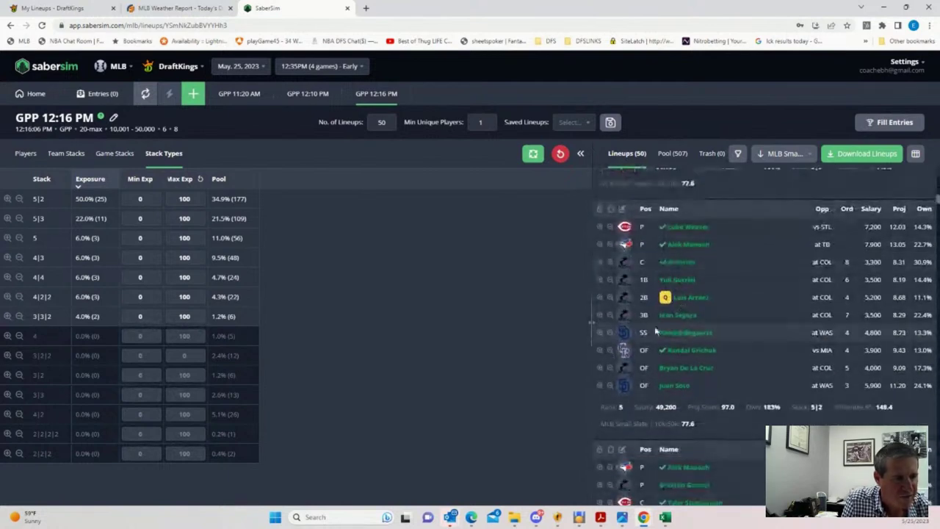
pyautogui.scroll(18, 705, 320)
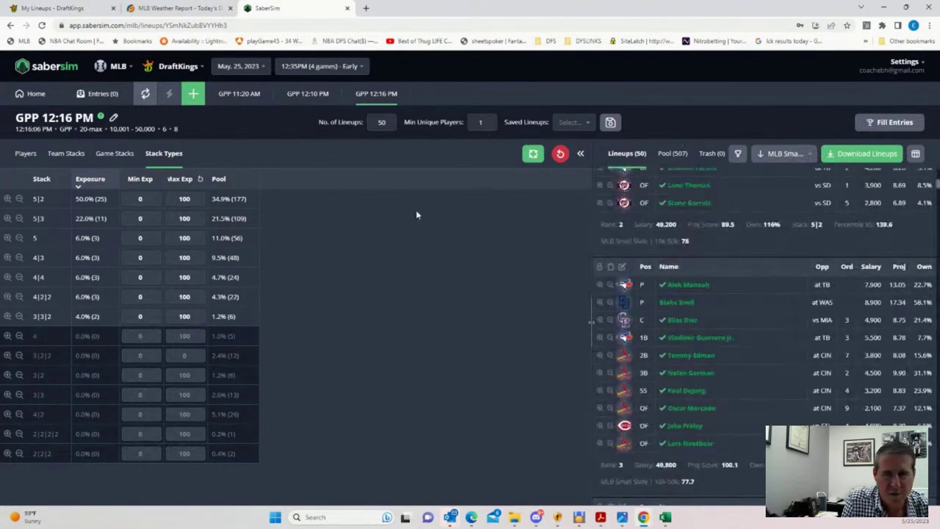
pyautogui.click(854, 158)
pyautogui.click(48, 496)
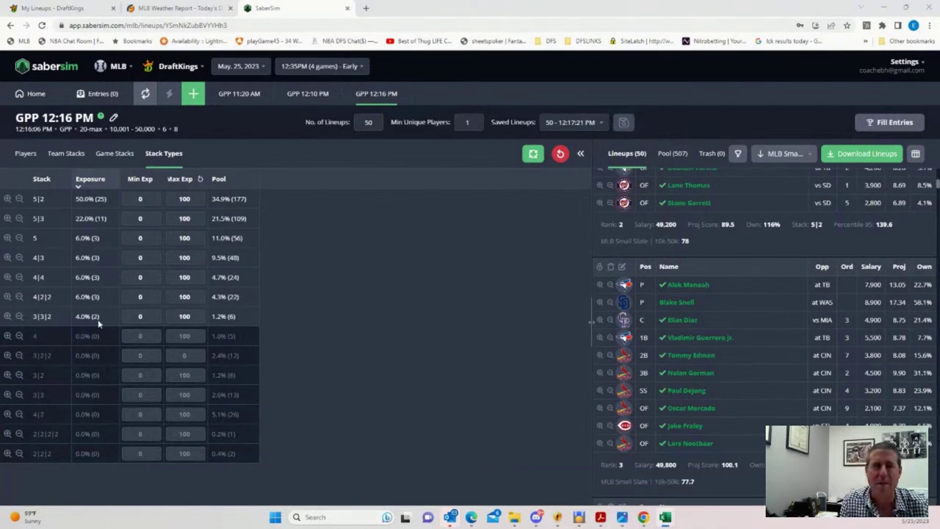
# From DraftKings Edit Entries, download the 05/25 12:35 pm MLB Classic entries file and open DKEntries (59).
pyautogui.click(110, 8)
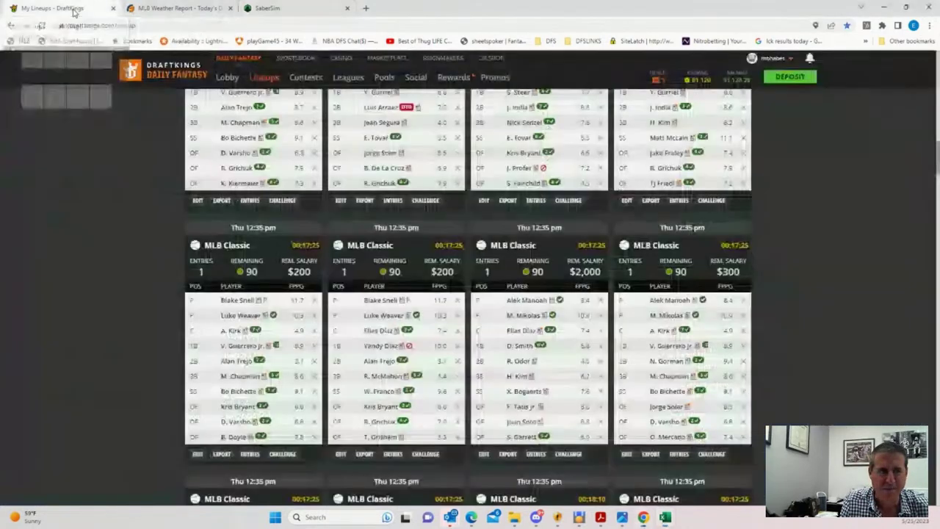
pyautogui.scroll(3, 771, 253)
pyautogui.scroll(10, 770, 198)
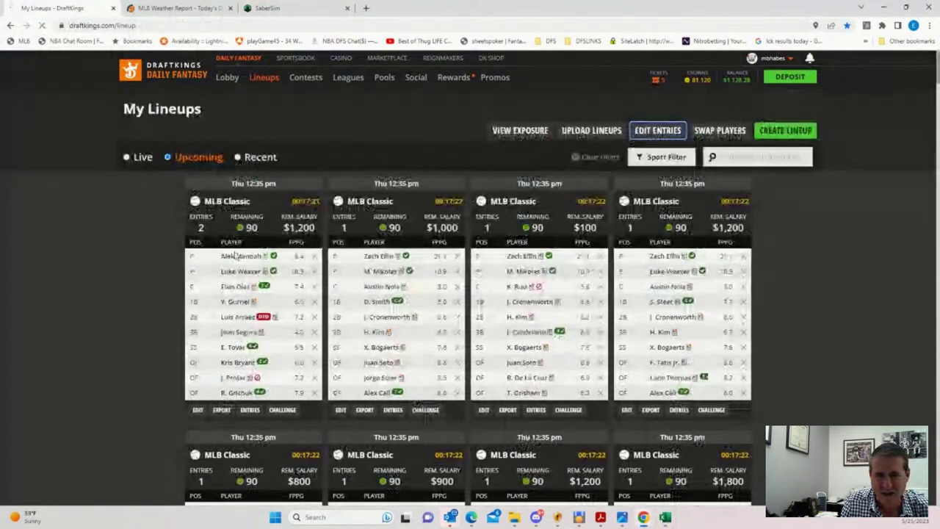
pyautogui.click(657, 130)
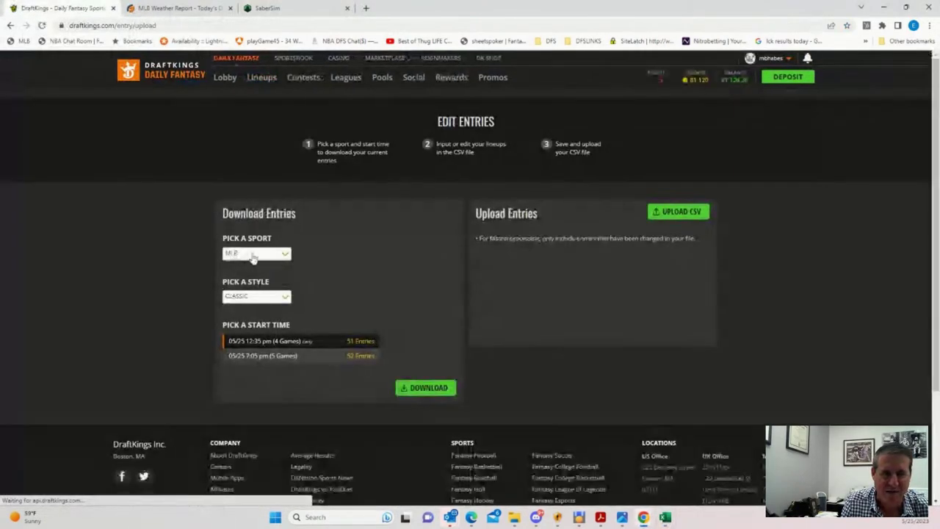
pyautogui.click(410, 390)
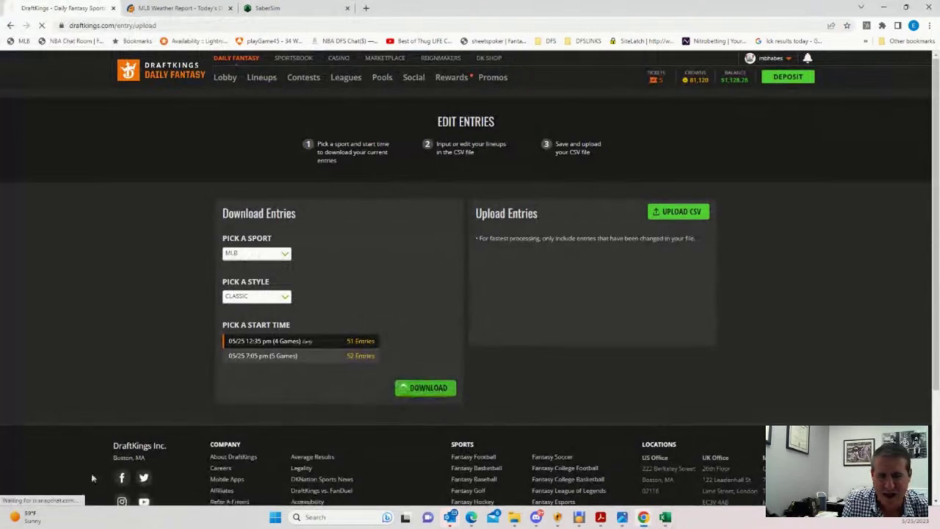
pyautogui.click(45, 492)
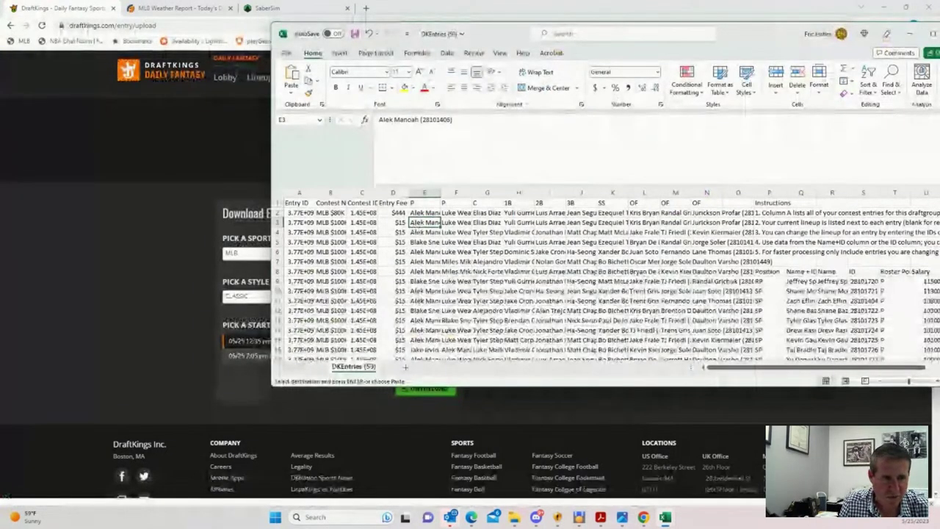
# Paste the player IDs from E3, copy row 3's IDs into E2:N2, and save DKEntries (59).
pyautogui.hotkey('ctrl', 'v')
pyautogui.moveTo(424, 222); pyautogui.dragTo(723, 222)
pyautogui.hotkey('ctrl', 'c')
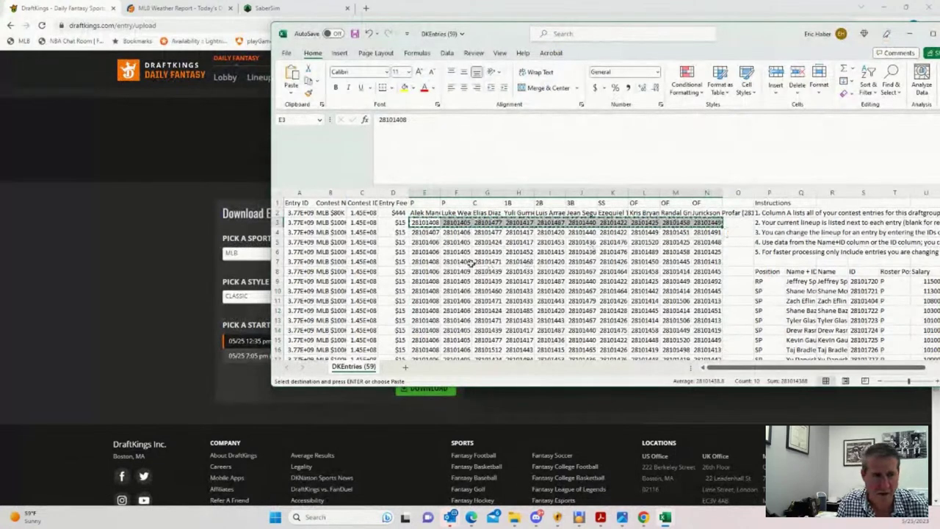
pyautogui.click(426, 212)
pyautogui.hotkey('ctrl', 'v')
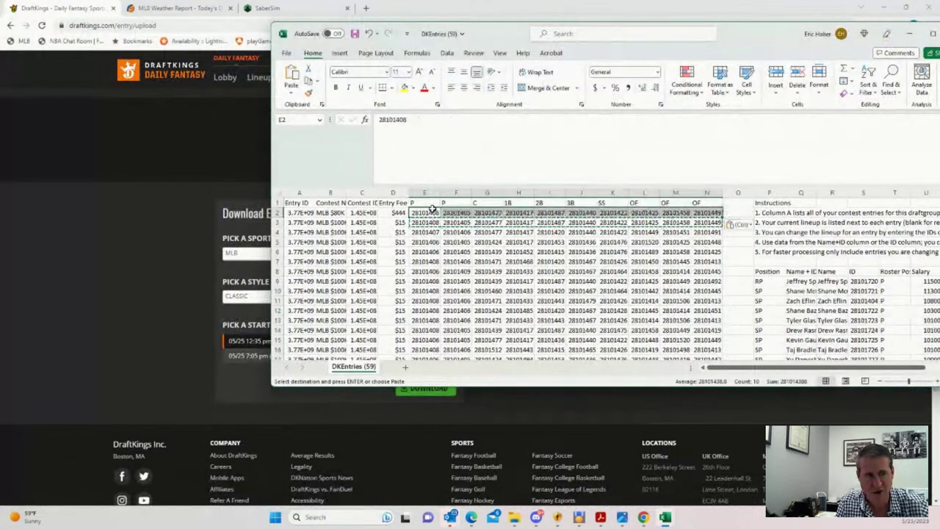
pyautogui.hotkey('ctrl', 's')
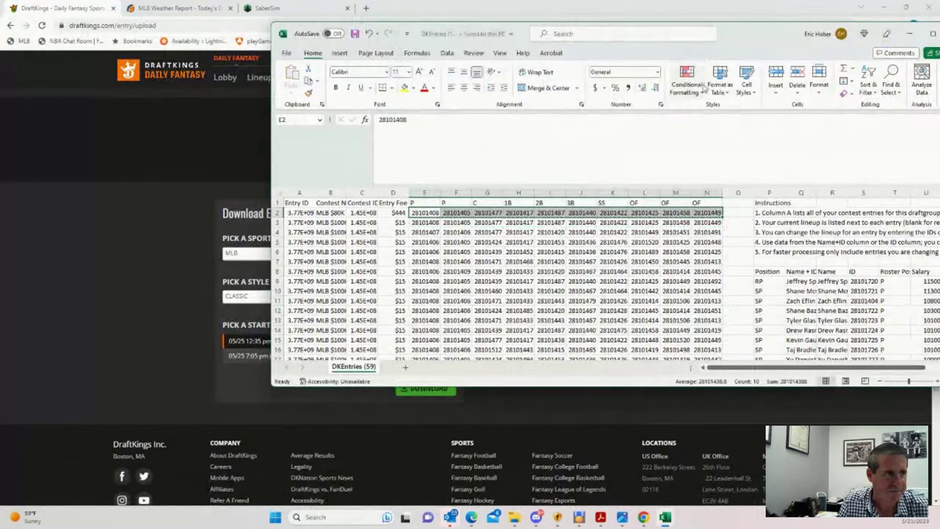
pyautogui.click(909, 34)
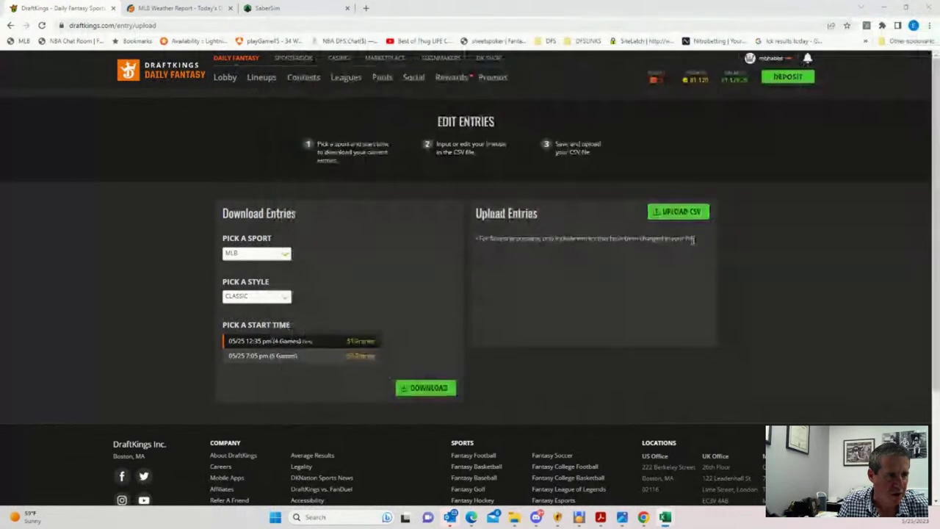
# Upload DKEntries (59) to DraftKings, check My Lineups, and go back to the SaberSim build.
pyautogui.click(678, 211)
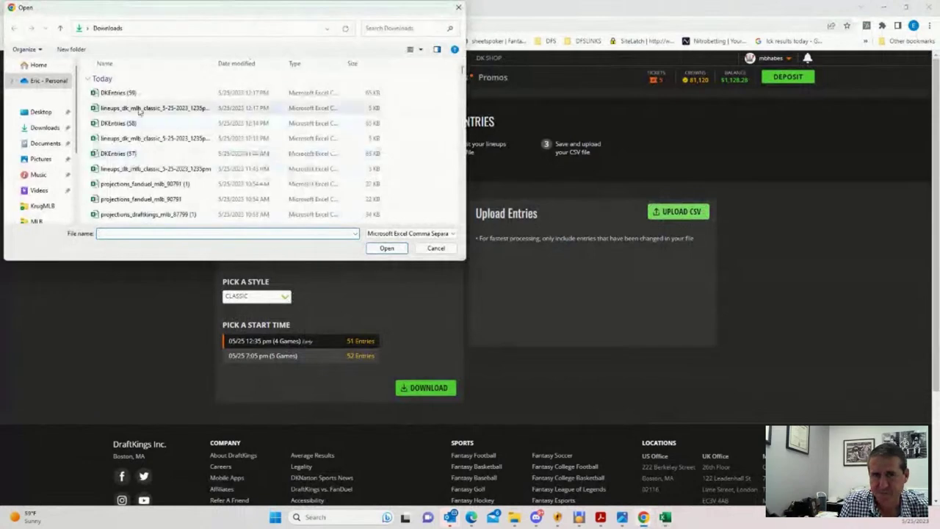
pyautogui.click(128, 93)
pyautogui.click(386, 247)
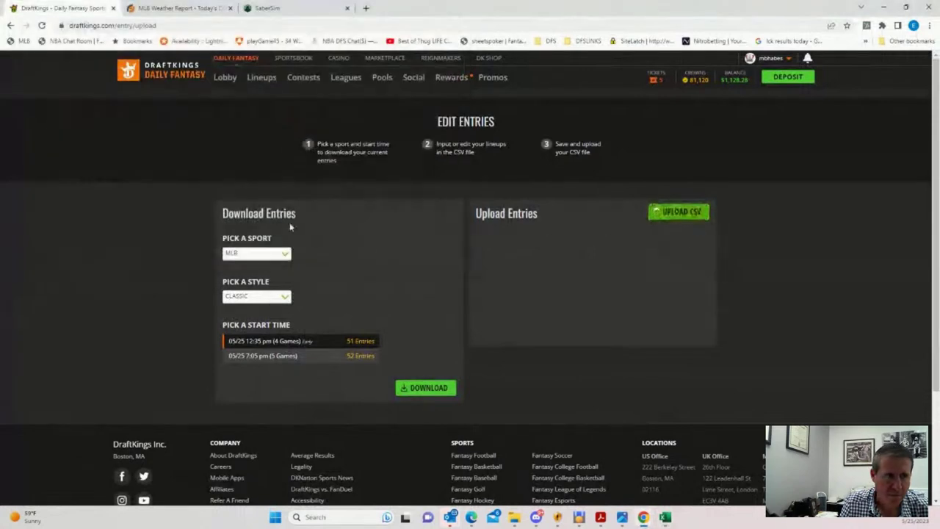
pyautogui.click(266, 82)
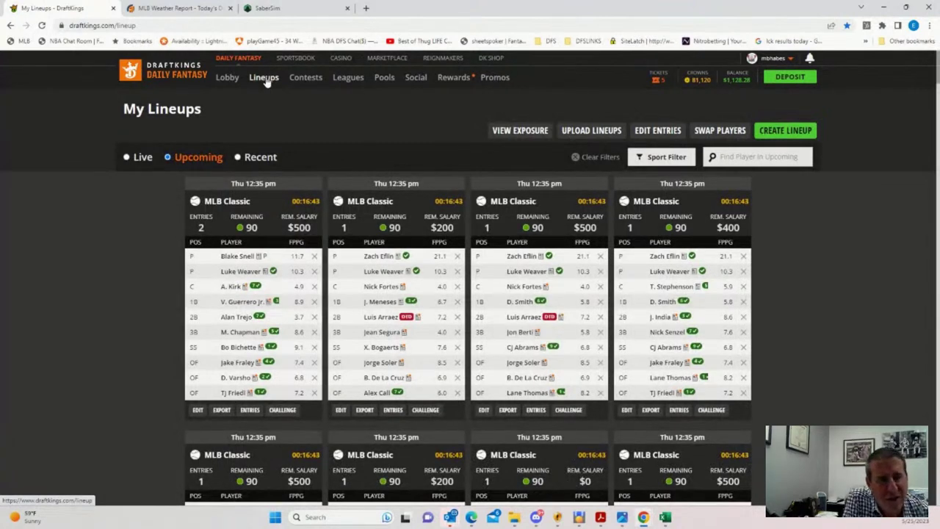
pyautogui.click(276, 9)
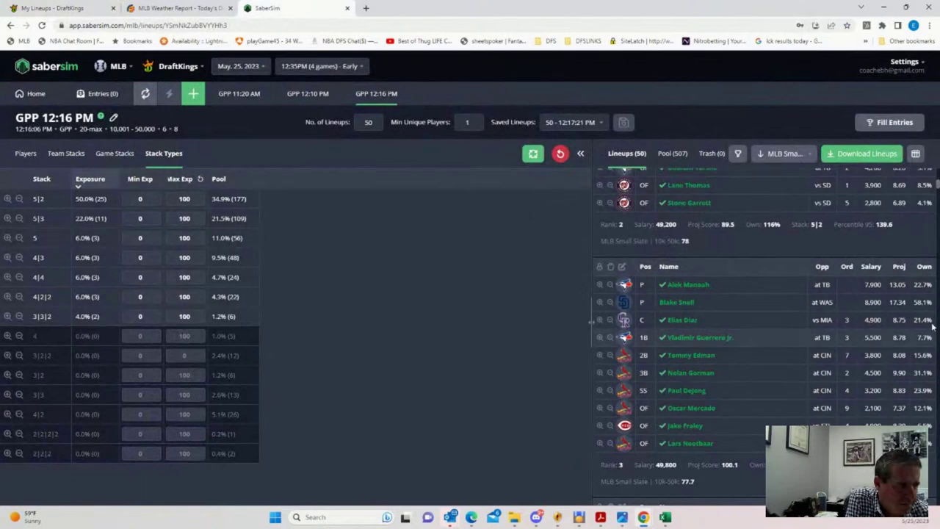
# Look over SaberSim's SaberScore sort options, then show the first DraftKings lineup's $80K Grand Slam and $100K Relay Throw entries.
pyautogui.scroll(5, 731, 243)
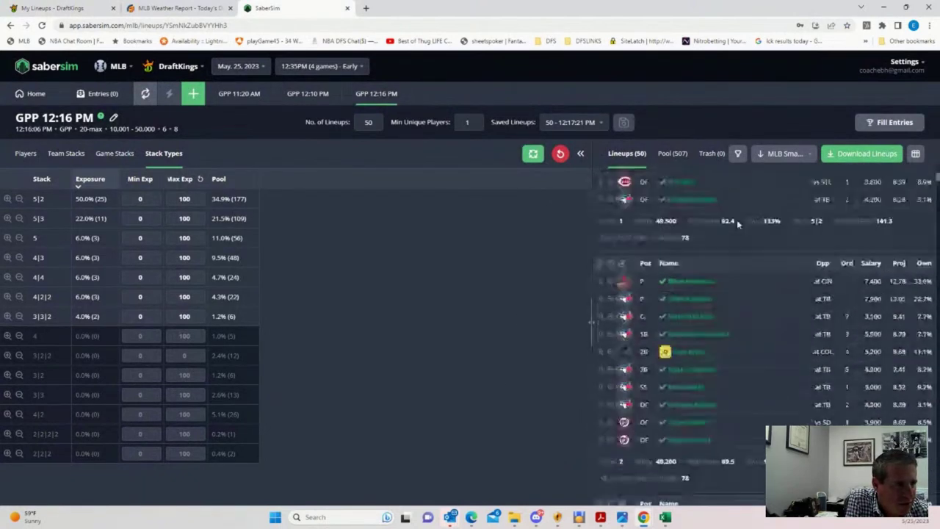
pyautogui.click(768, 156)
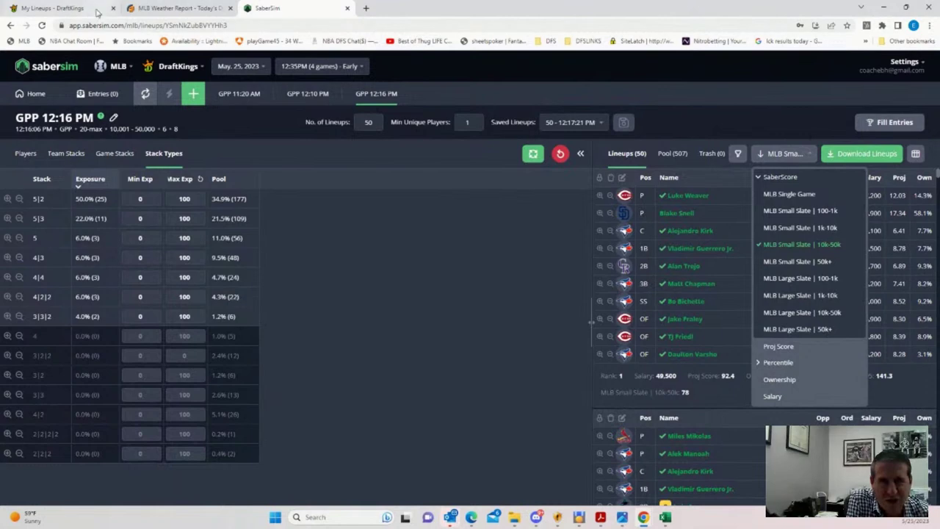
pyautogui.click(52, 8)
pyautogui.click(250, 410)
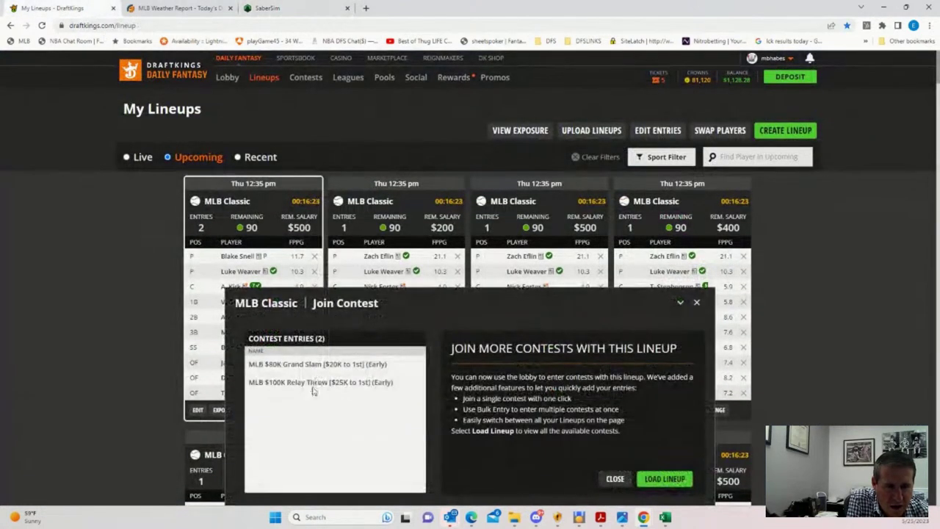
# Close Join Contest, view DraftKings' upcoming contests (7 contests, 144 entries), then go back to SaberSim.
pyautogui.click(696, 302)
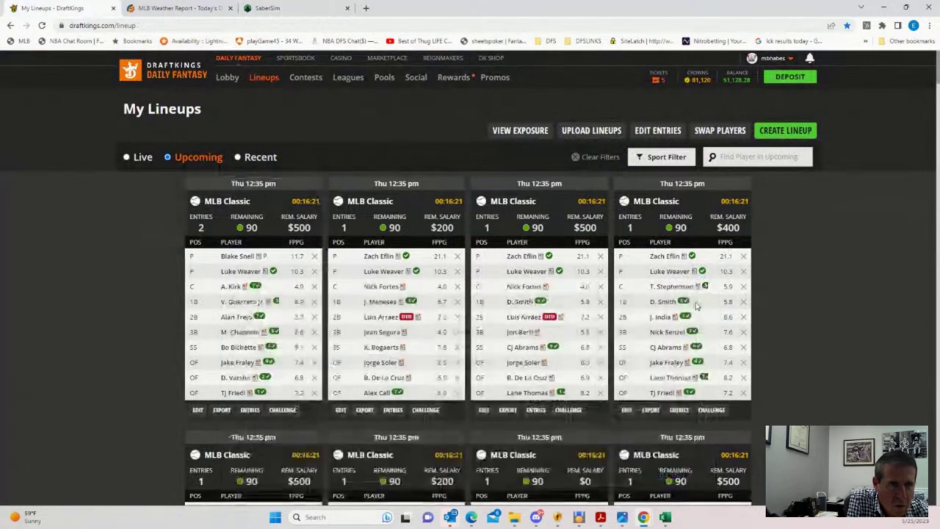
pyautogui.click(313, 78)
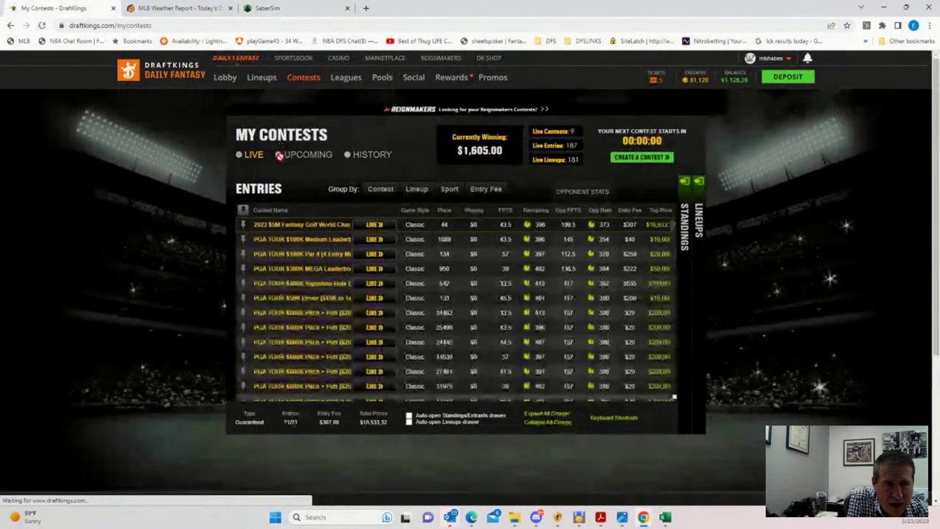
pyautogui.click(279, 160)
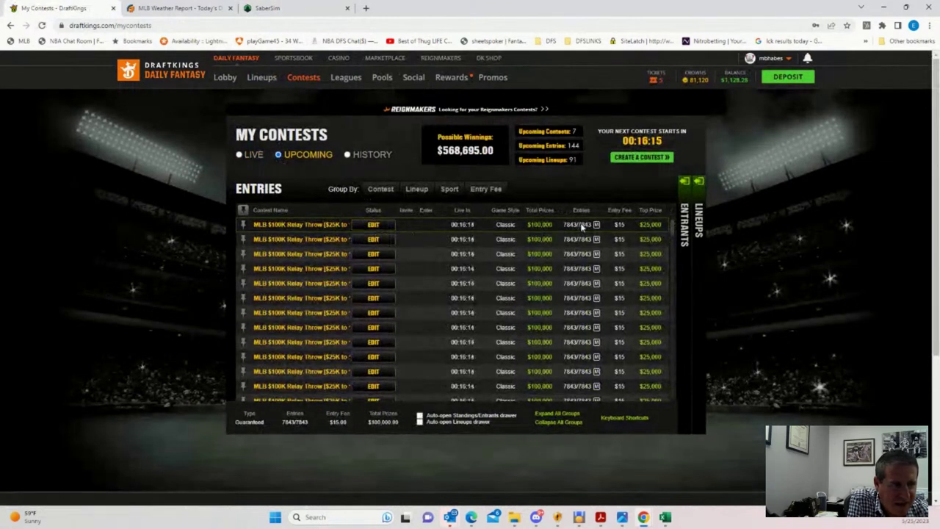
pyautogui.click(280, 8)
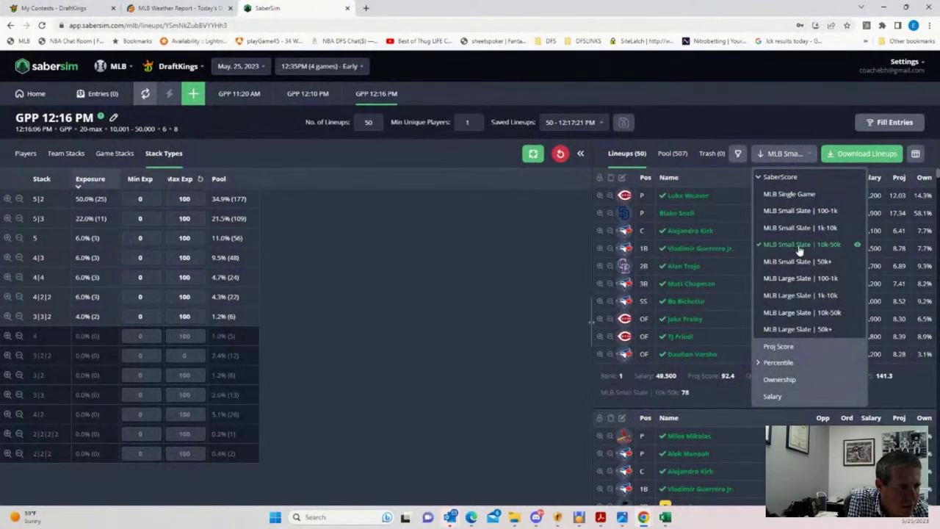
# Sort the lineups by MLB Small Slate | 1k-10k and review the Players and Team Stacks tabs.
pyautogui.click(783, 230)
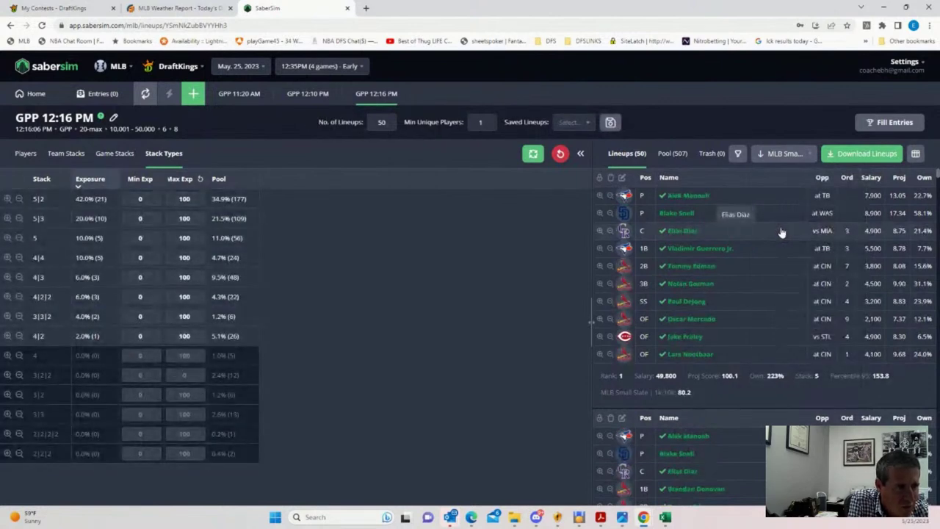
pyautogui.click(27, 154)
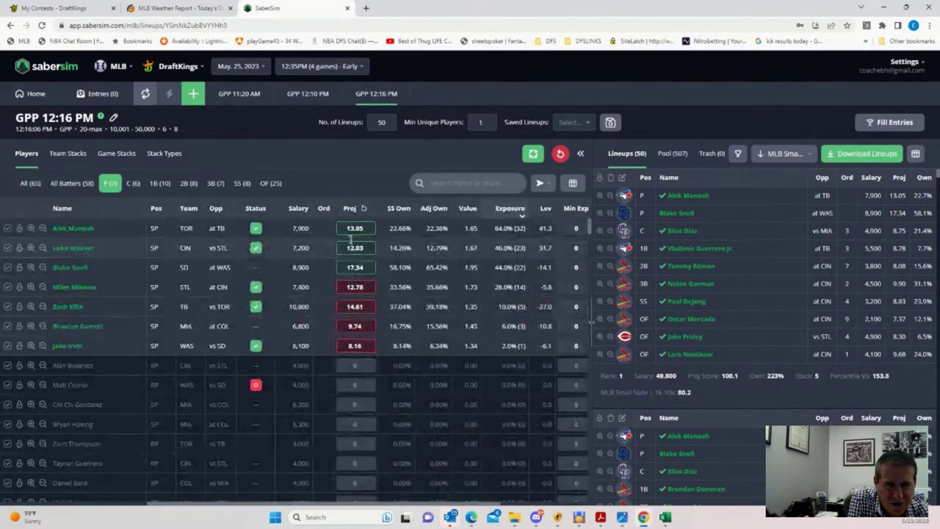
pyautogui.click(72, 156)
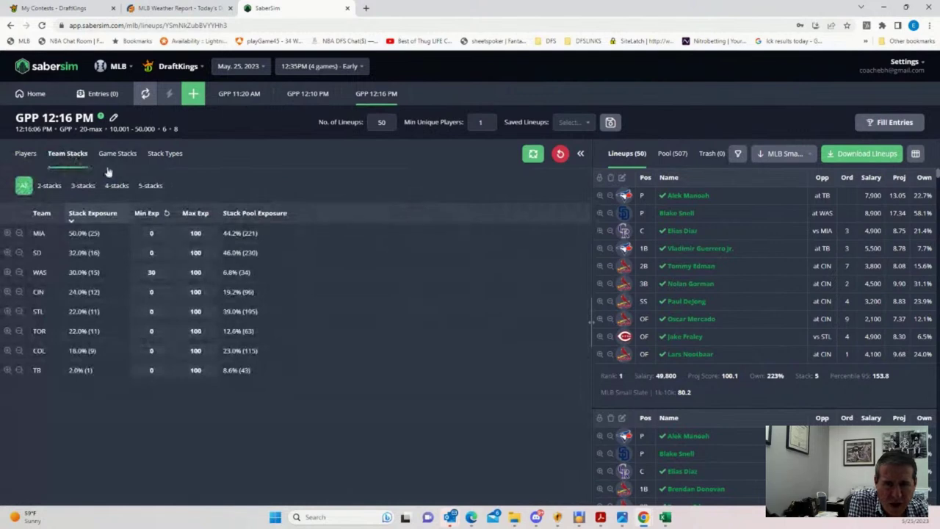
# Download and open the 50 lineups as a CSV, then go to DraftKings My Lineups.
pyautogui.click(867, 154)
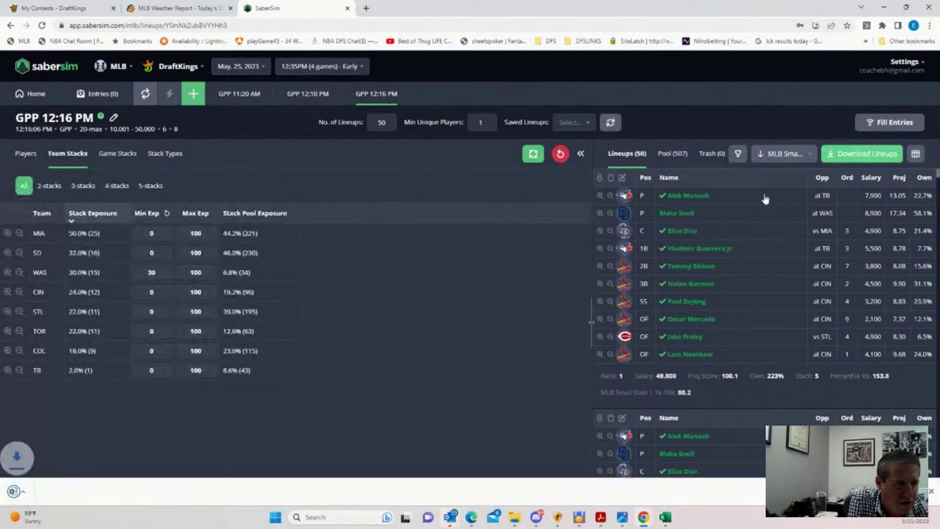
pyautogui.click(44, 492)
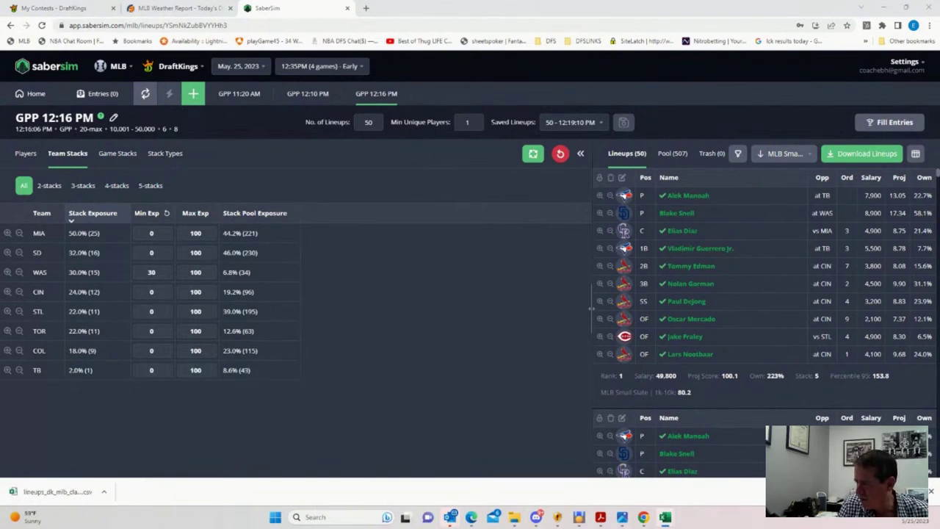
pyautogui.click(88, 8)
pyautogui.click(261, 78)
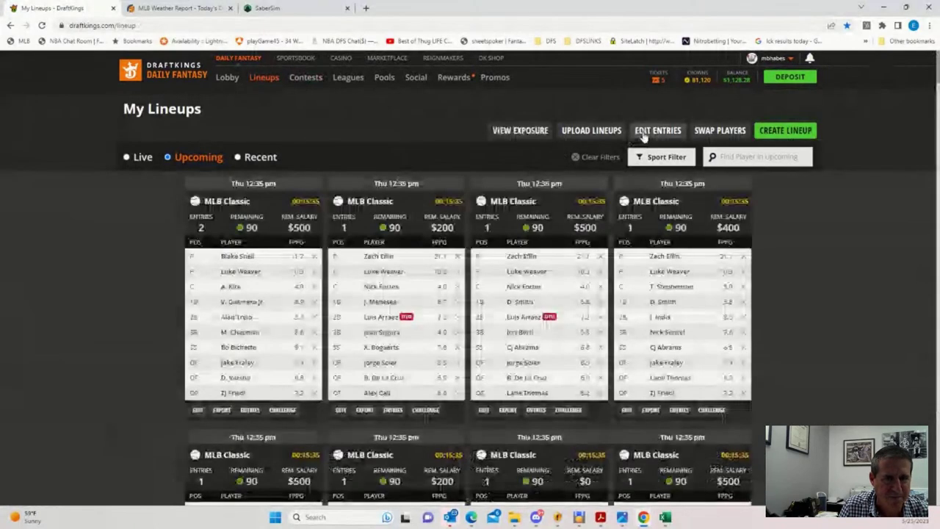
# From Edit Entries, download the current MLB entries file and open DKEntries (60) in Excel.
pyautogui.click(646, 132)
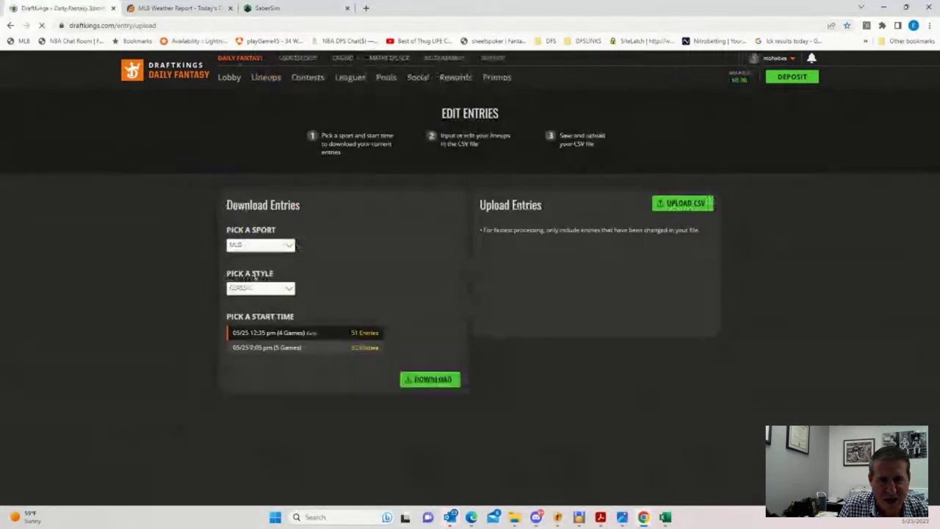
pyautogui.click(426, 379)
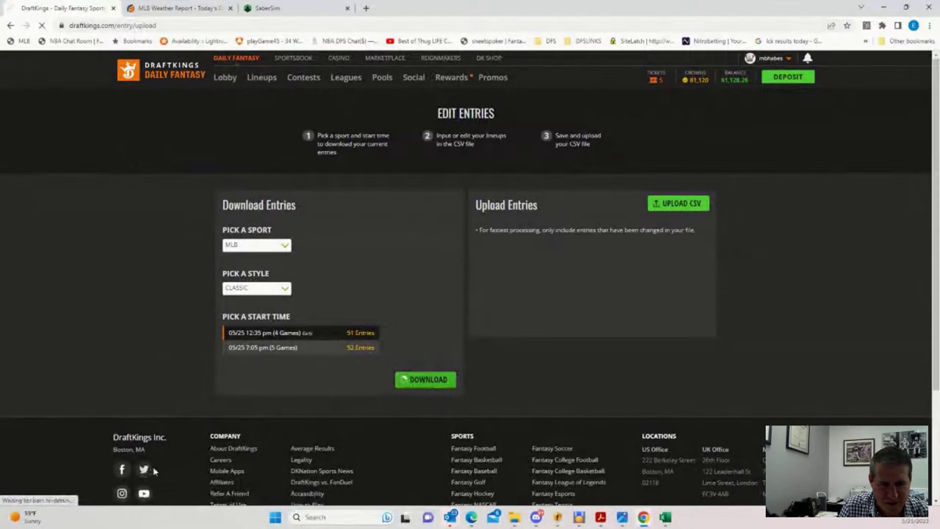
pyautogui.click(61, 488)
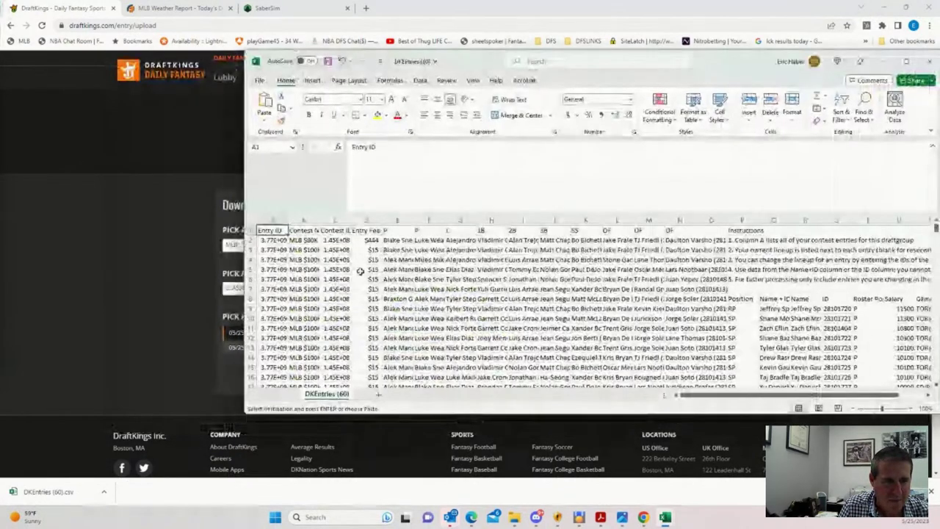
# Paste the new player IDs from E3, copy row 3 over row 2's names, then start DraftKings' CSV upload.
pyautogui.click(393, 252)
pyautogui.hotkey('ctrl', 'v')
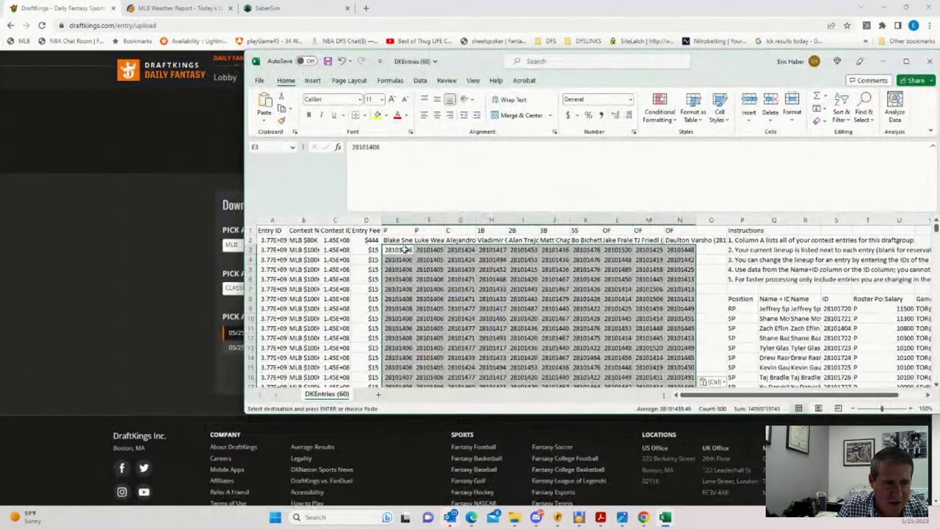
pyautogui.moveTo(406, 251); pyautogui.dragTo(669, 257)
pyautogui.hotkey('ctrl', 'c')
pyautogui.click(398, 240)
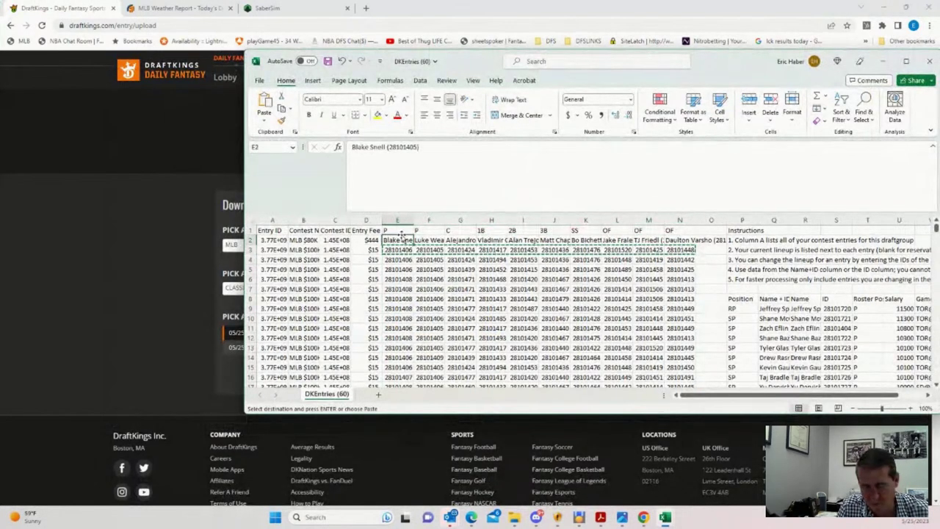
pyautogui.hotkey('ctrl', 'v')
pyautogui.press('Escape')
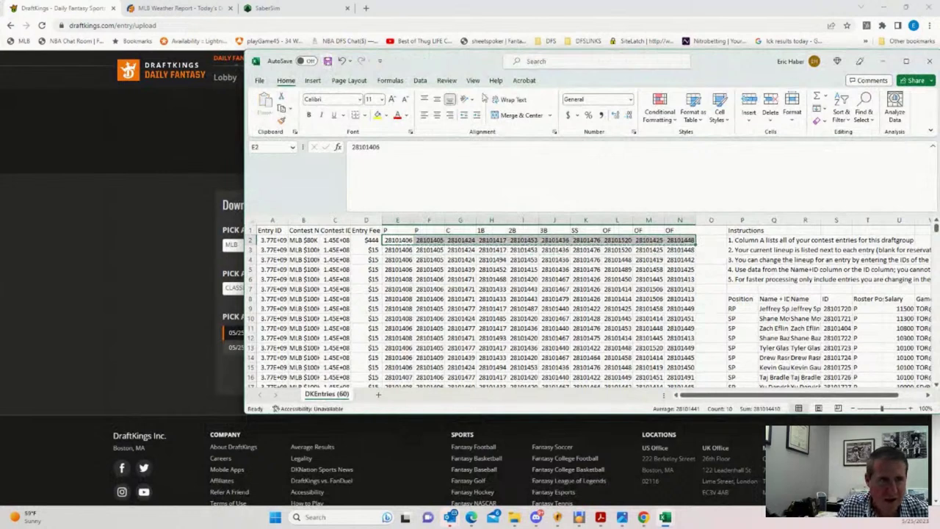
pyautogui.click(883, 61)
pyautogui.click(677, 204)
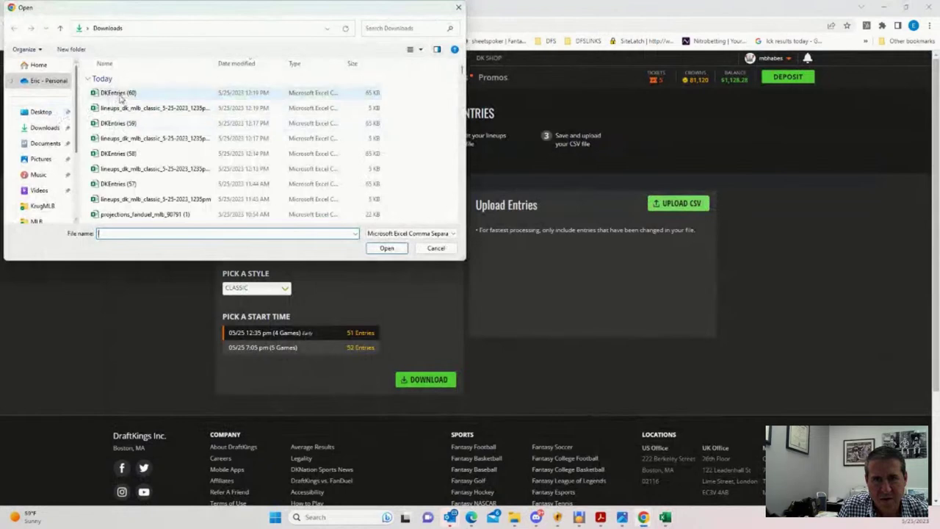
# Upload DKEntries (60) so 51 of 51 entries update, then check My Lineups and Yandy Díaz's details.
pyautogui.click(119, 99)
pyautogui.click(384, 248)
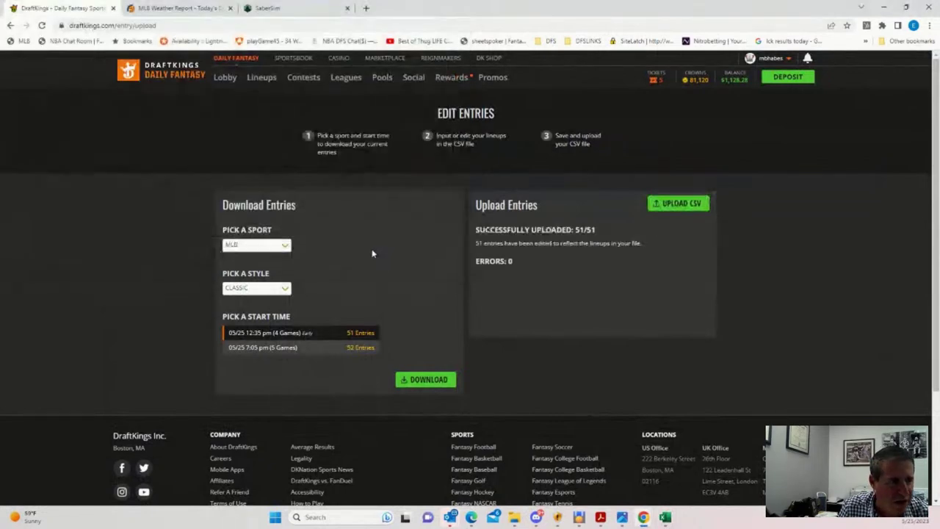
pyautogui.click(261, 77)
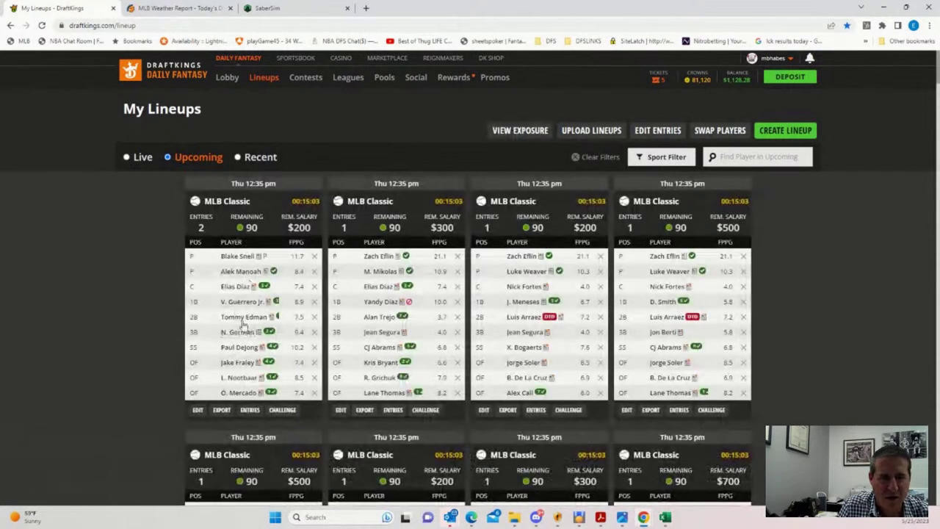
pyautogui.click(377, 302)
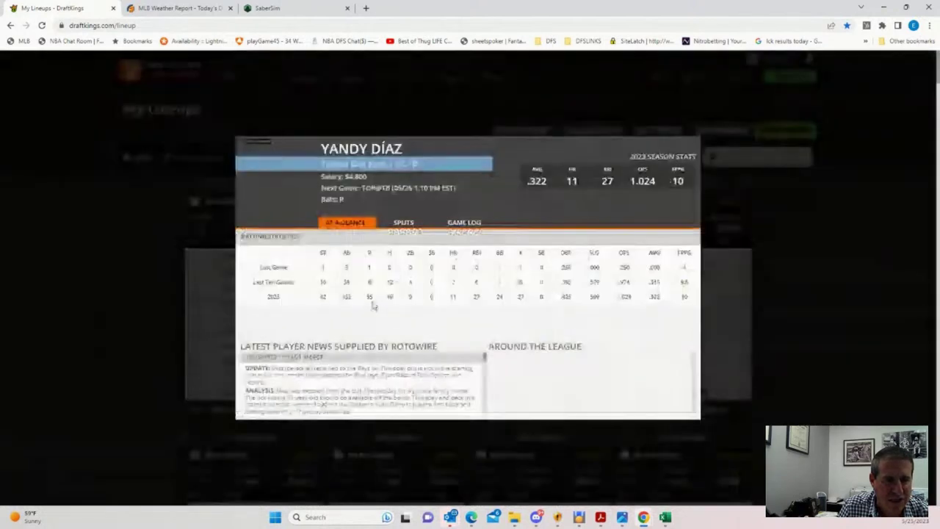
pyautogui.click(693, 147)
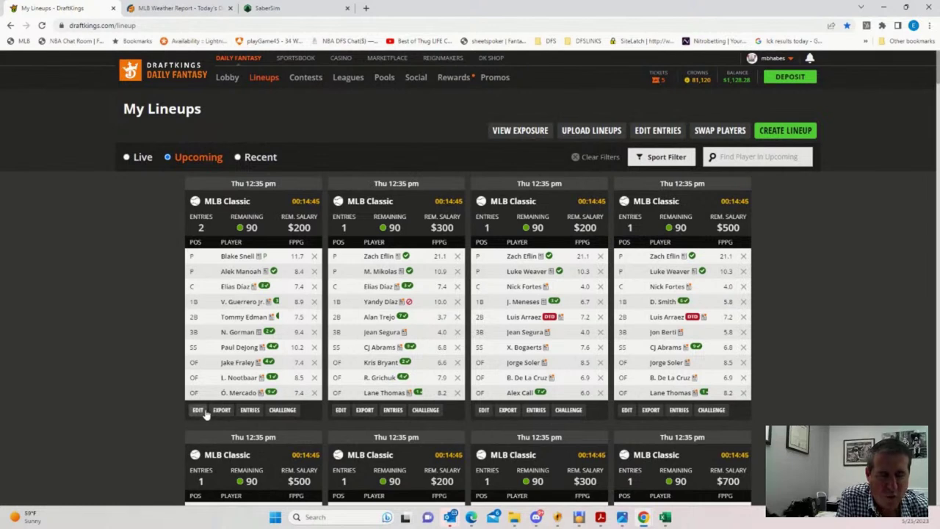
# Review the upcoming DraftKings contests, then return to SaberSim's GPP 12:16 PM build.
pyautogui.click(306, 78)
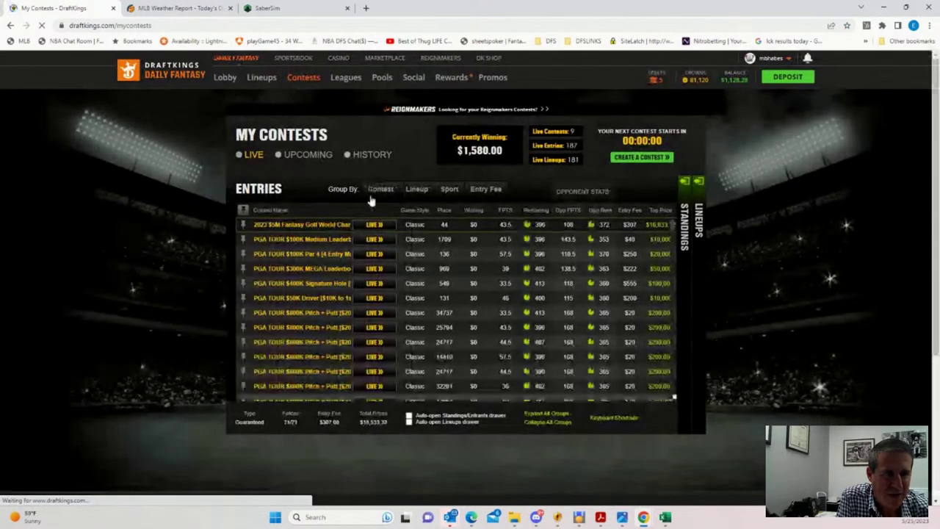
pyautogui.click(279, 156)
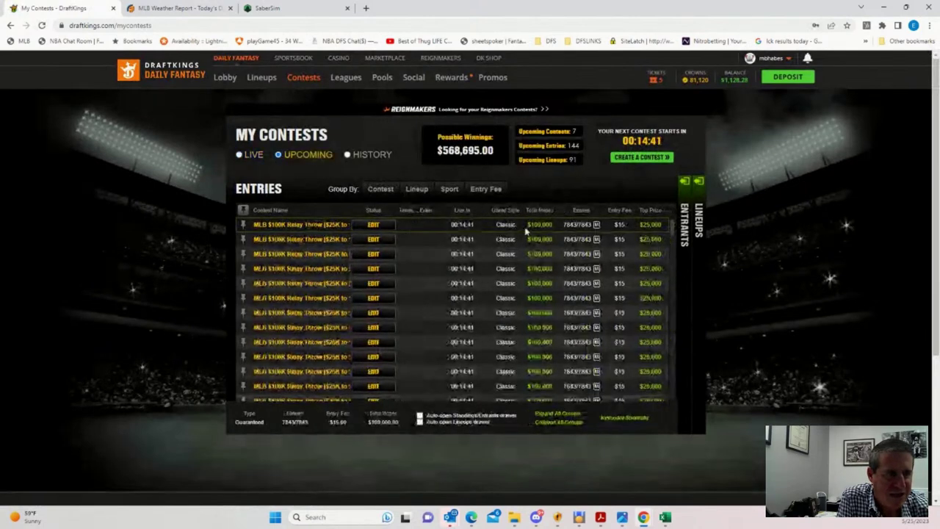
pyautogui.scroll(-3, 615, 214)
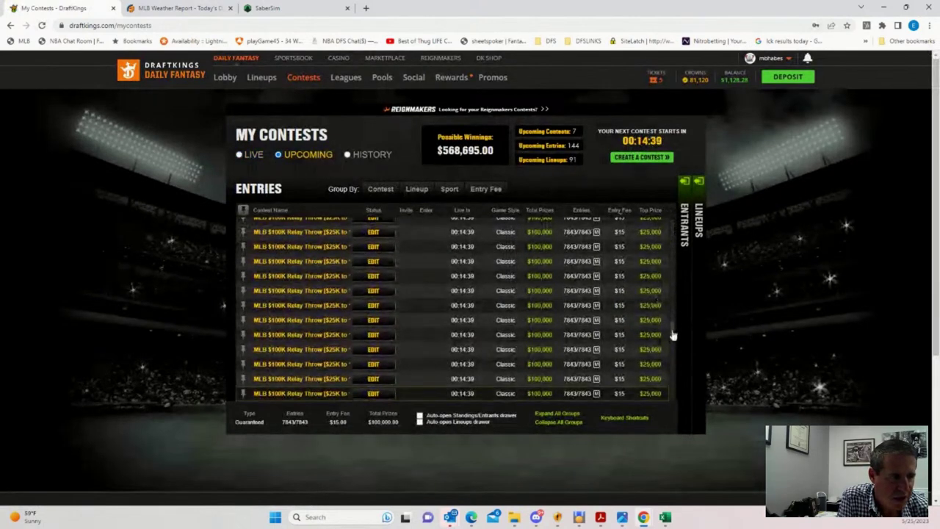
pyautogui.scroll(3, 675, 321)
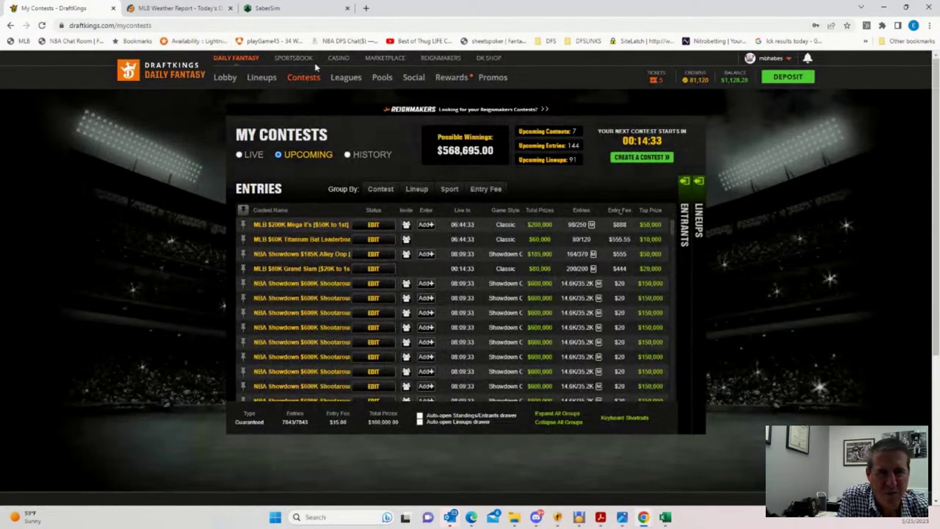
pyautogui.click(282, 8)
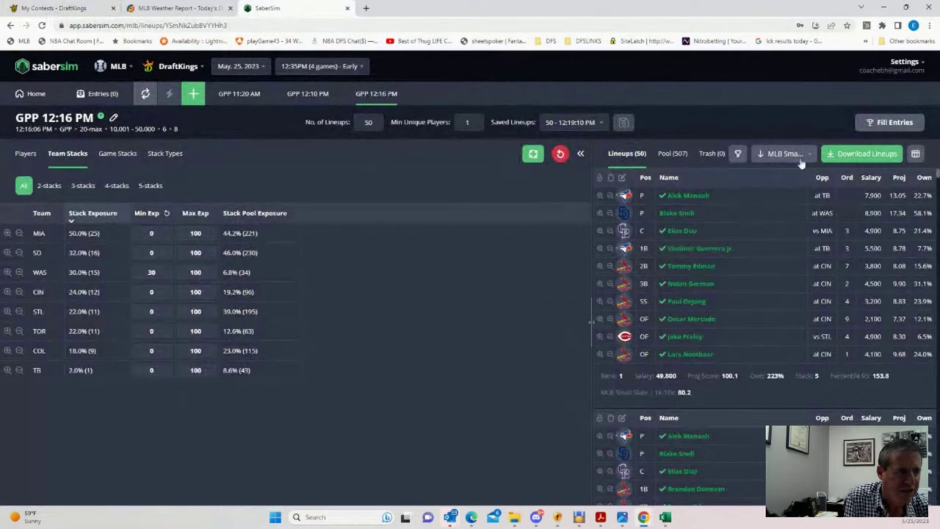
# Sort the built lineups by MLB Small Slate | 100-1k score, then return to the DraftKings contests tab.
pyautogui.click(785, 154)
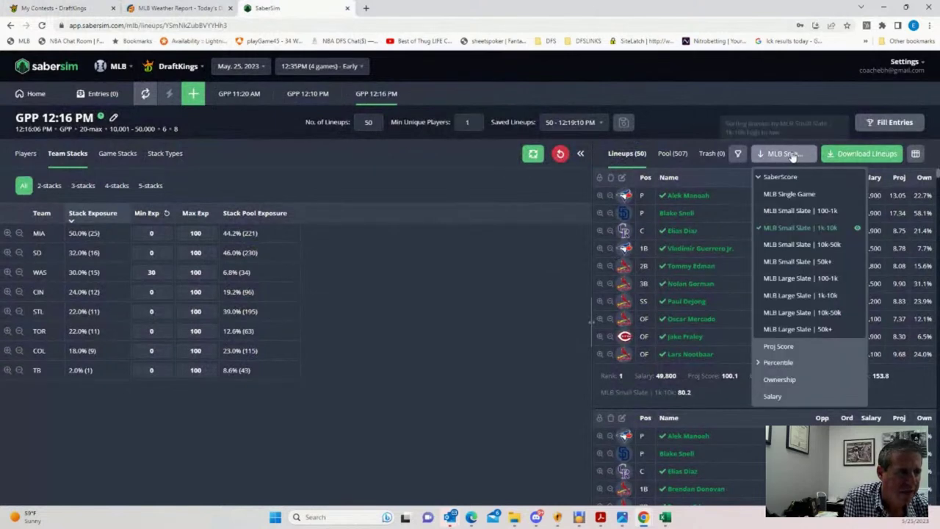
pyautogui.click(788, 212)
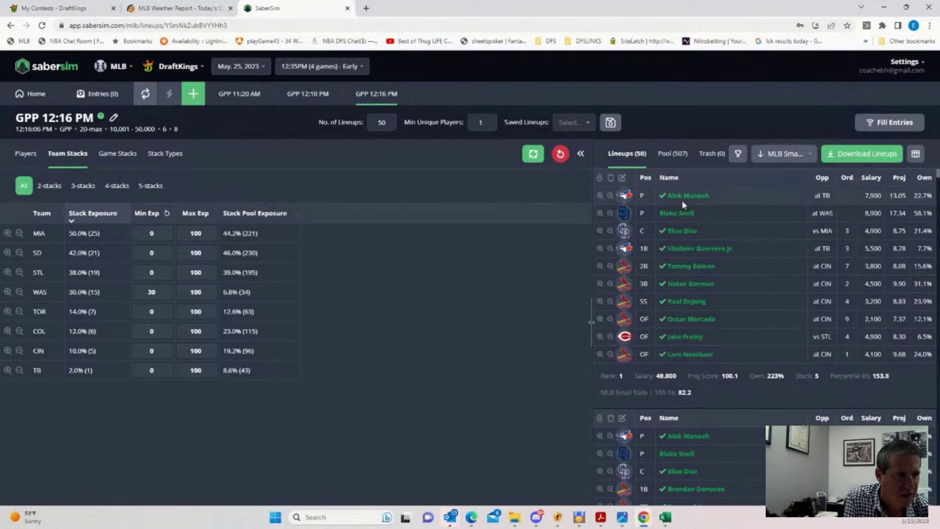
pyautogui.click(55, 8)
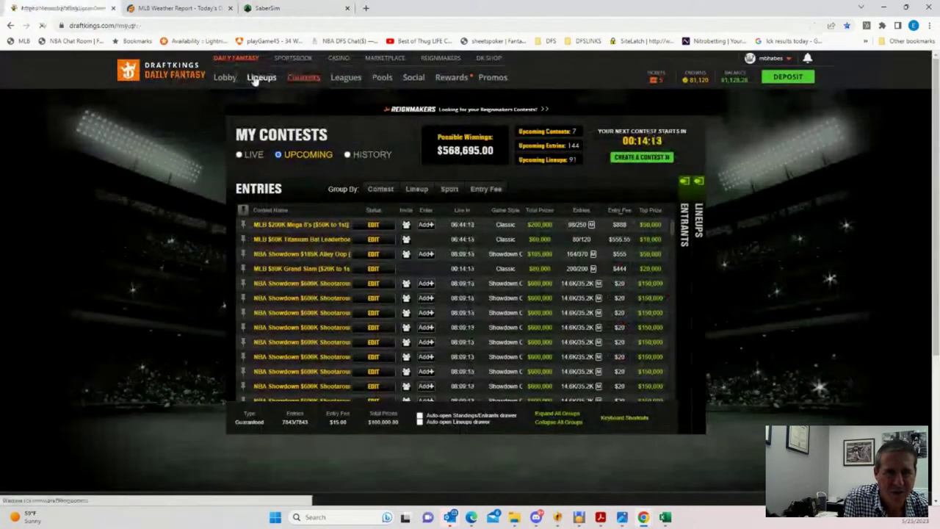
# Open DraftKings' My Lineups page and check Yandy Díaz's player card.
pyautogui.click(262, 77)
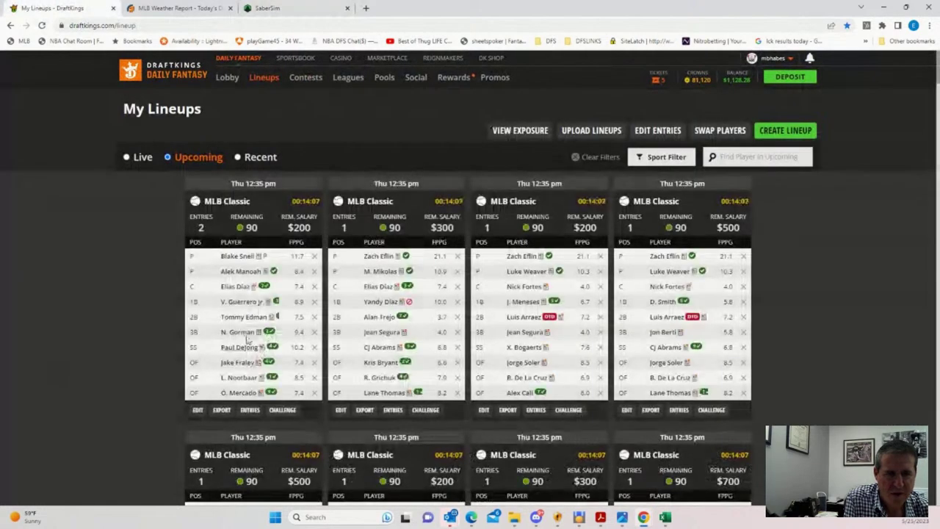
pyautogui.click(270, 9)
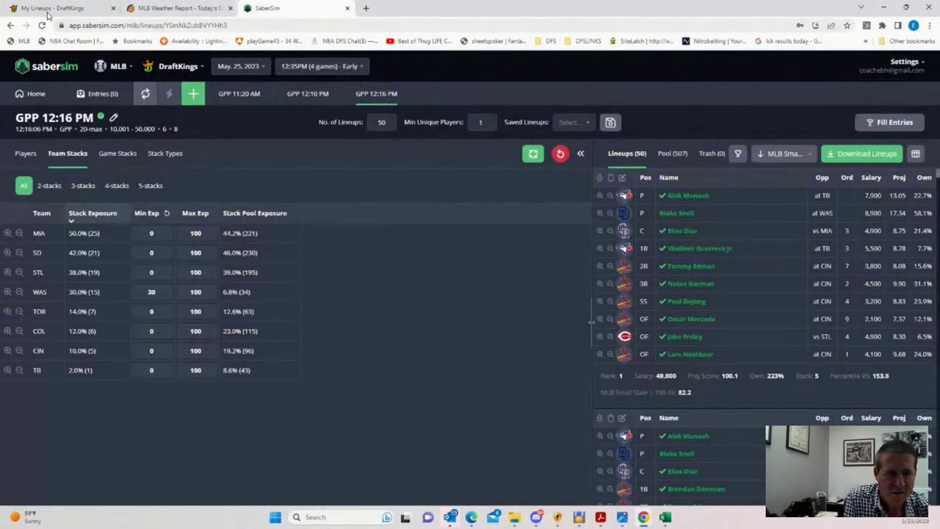
pyautogui.click(52, 8)
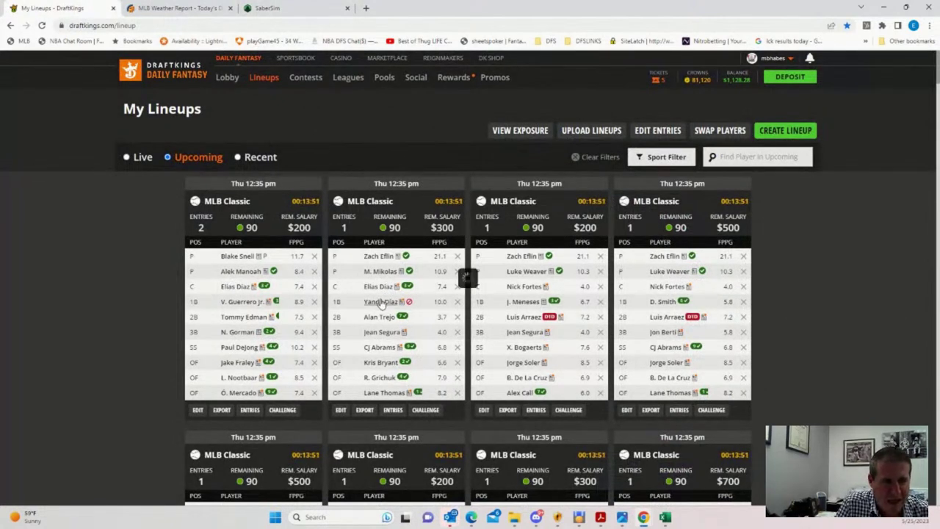
pyautogui.click(382, 303)
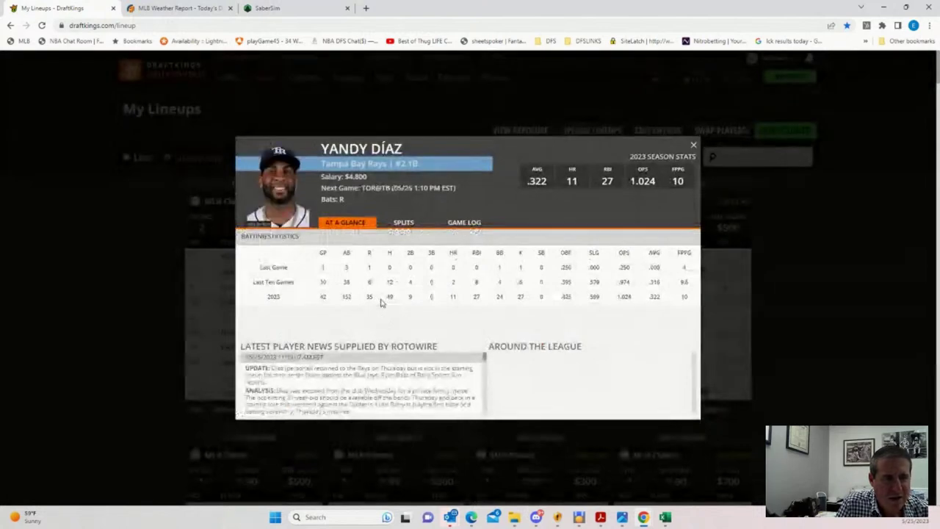
pyautogui.click(694, 148)
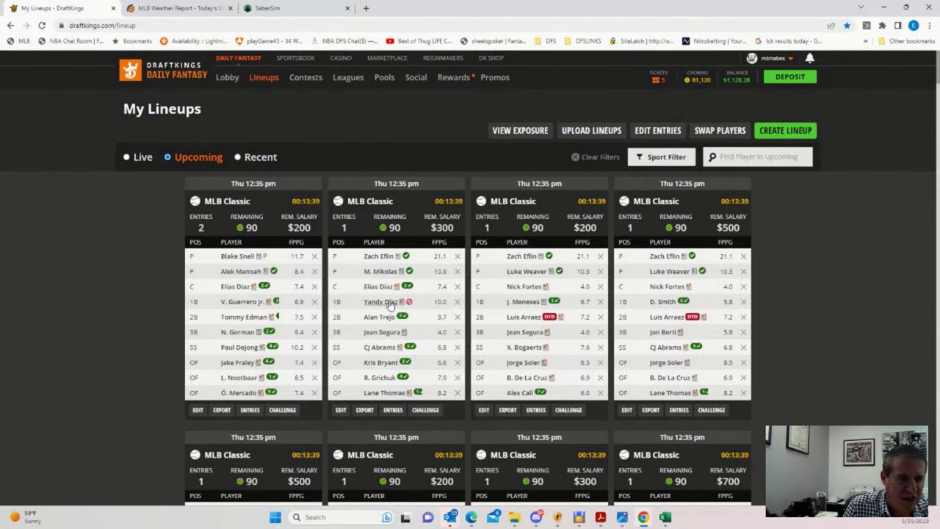
# Scroll through the uploaded lineup cards and check Jurickson Profar's player card.
pyautogui.scroll(-2, 536, 340)
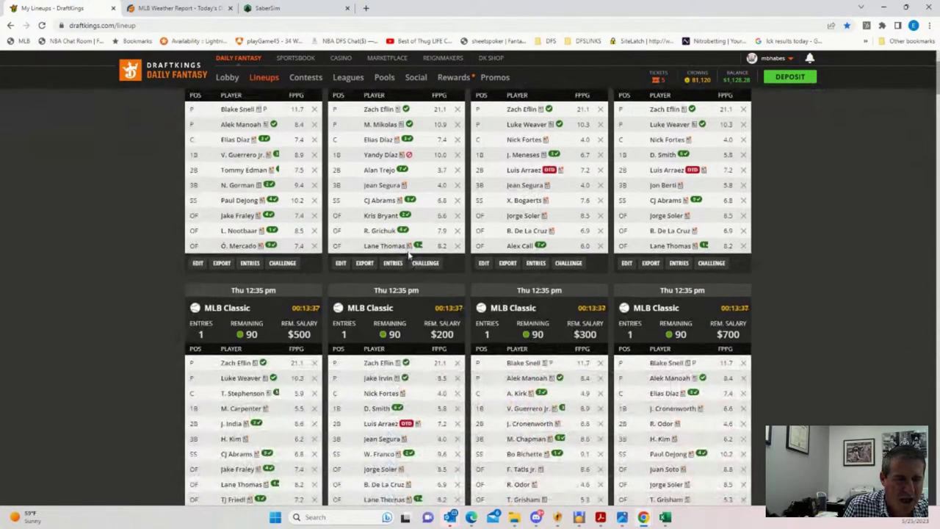
pyautogui.scroll(-5, 403, 263)
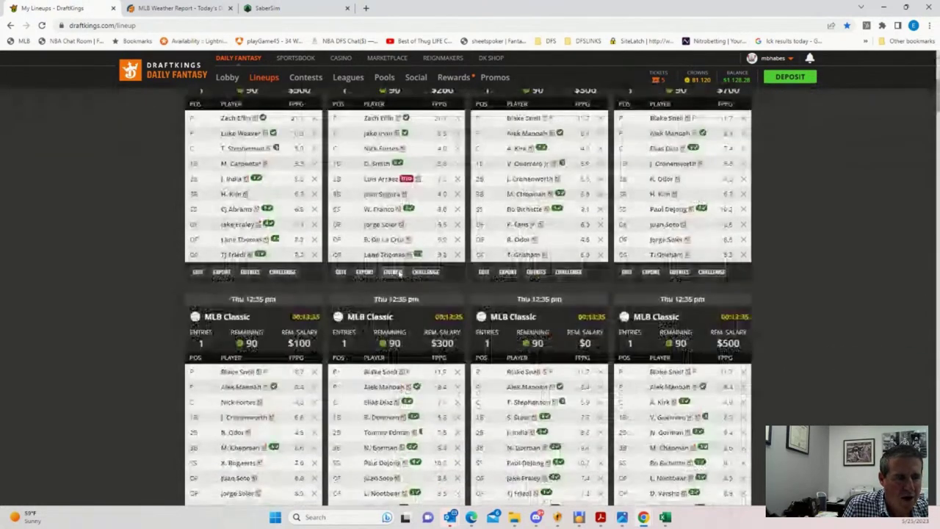
pyautogui.scroll(-5, 399, 273)
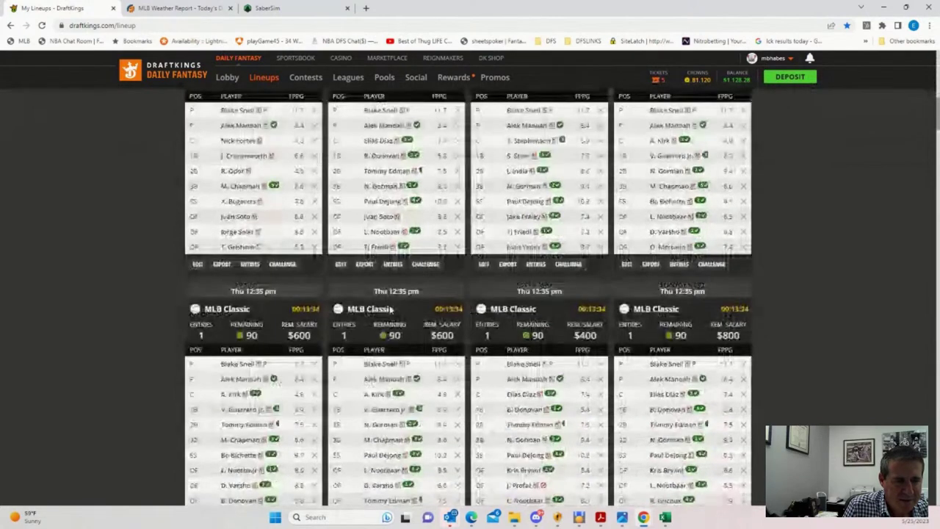
pyautogui.scroll(-3, 391, 310)
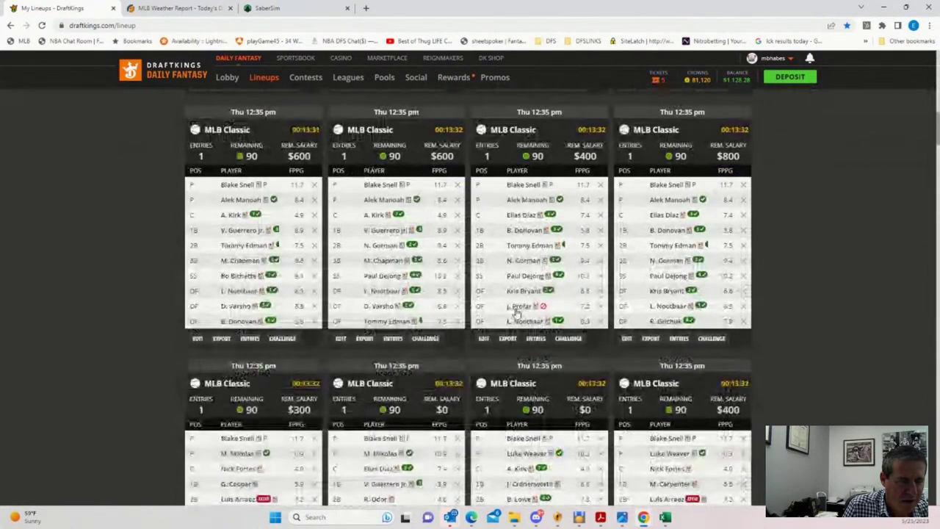
pyautogui.click(518, 307)
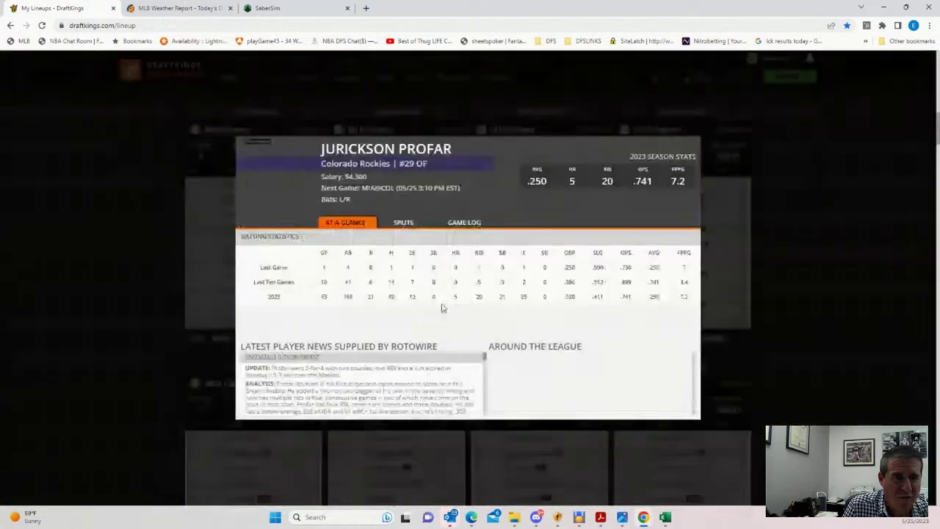
pyautogui.click(695, 147)
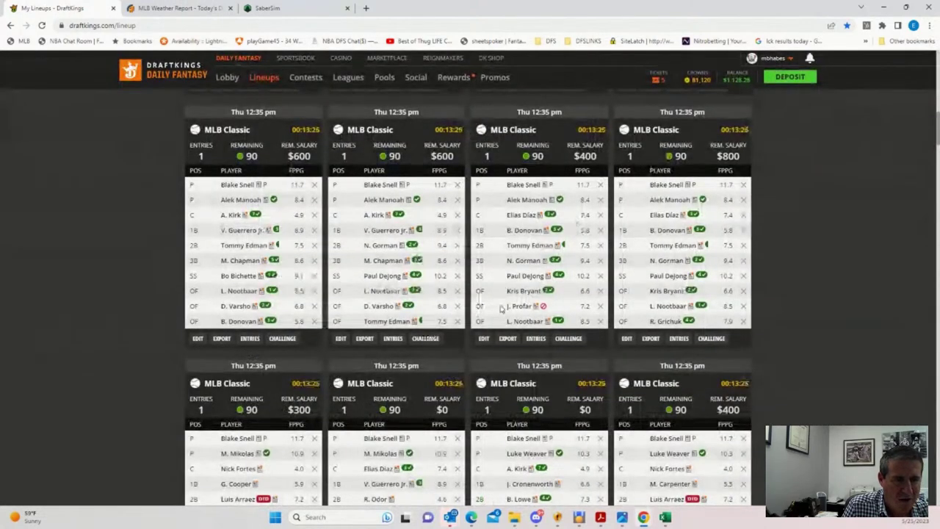
pyautogui.scroll(-4, 501, 308)
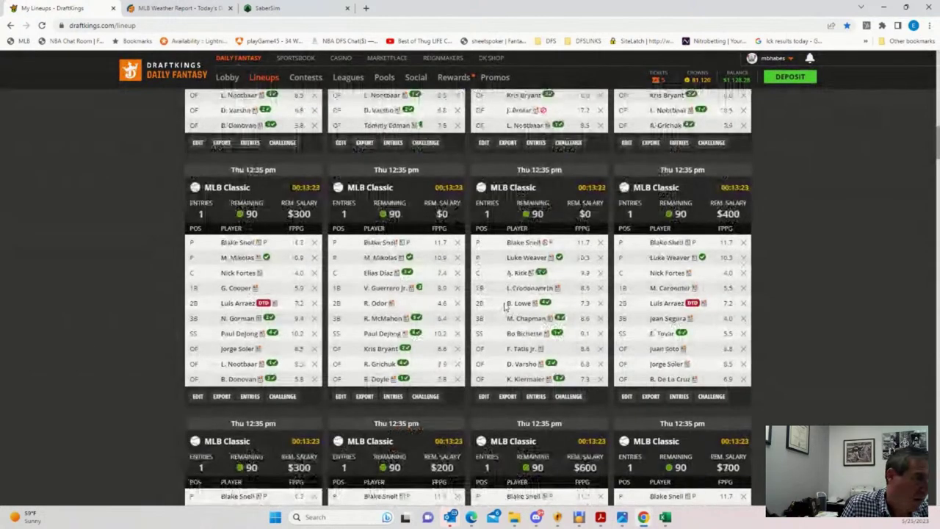
pyautogui.scroll(12, 514, 293)
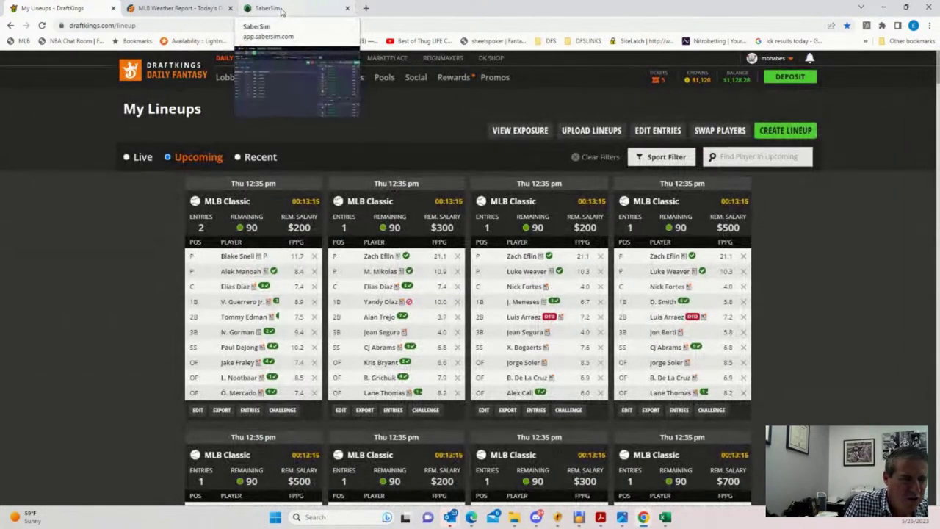
# In SaberSim, switch from team stacks to the players table of May 25 early-slate pitchers.
pyautogui.click(283, 10)
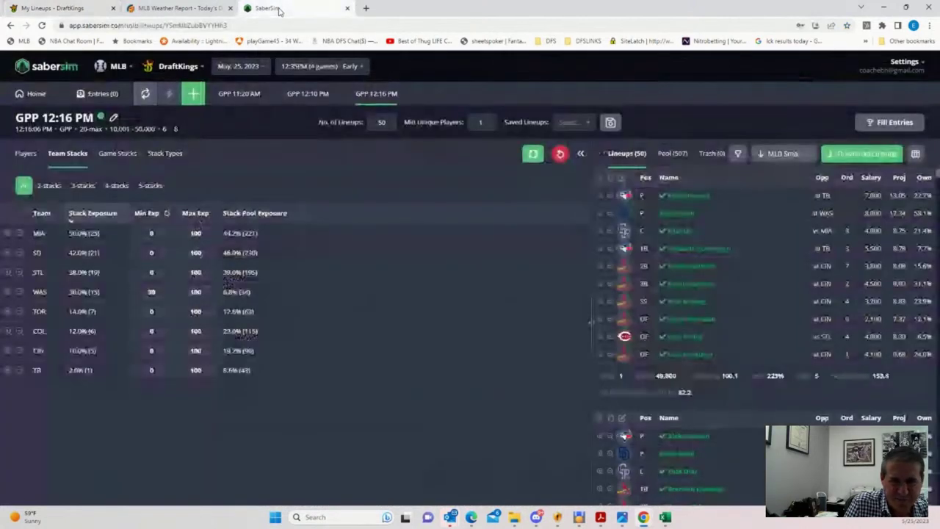
pyautogui.click(26, 153)
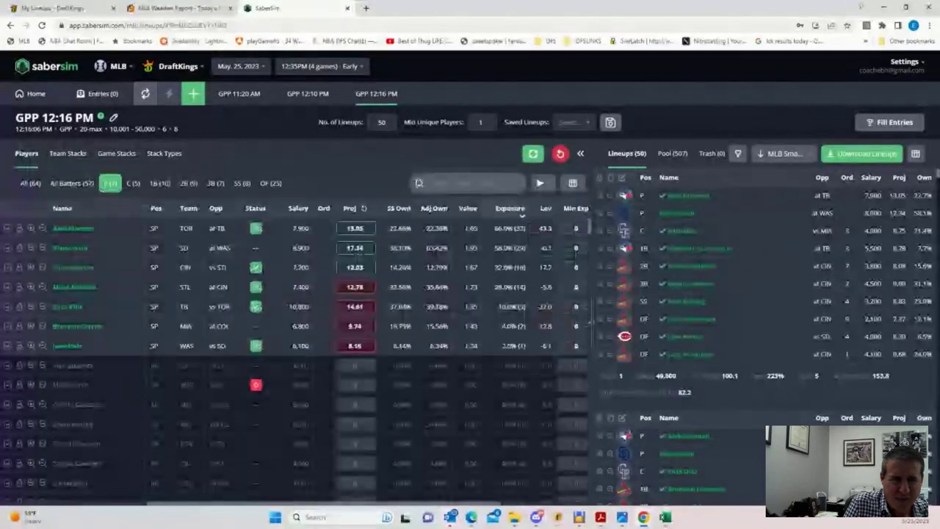
pyautogui.click(456, 181)
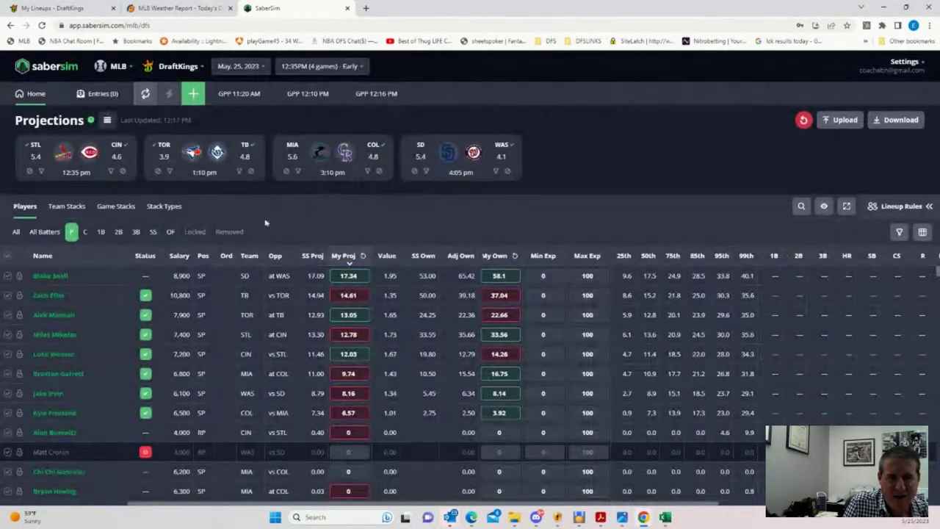
# Show Colorado batters sorted by SS Proj and set Austin Wynns' My Proj to 6.
pyautogui.click(367, 171)
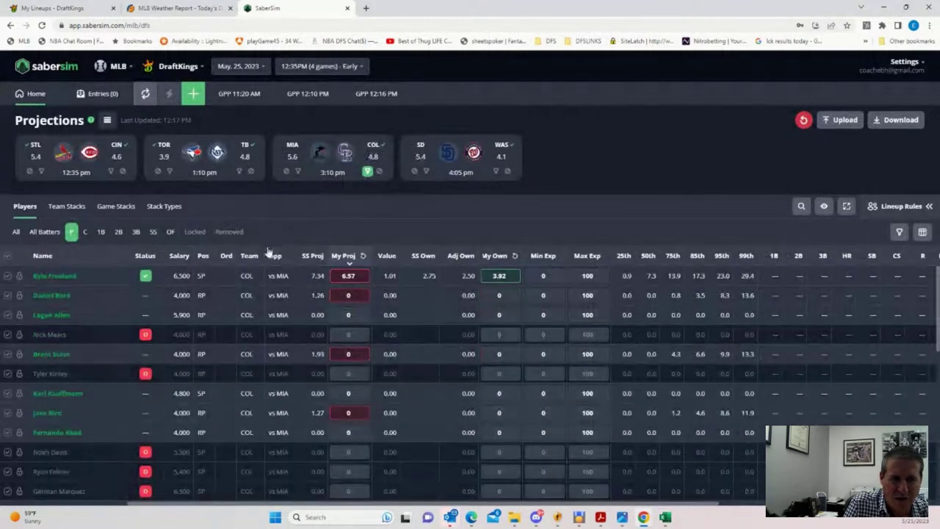
pyautogui.click(317, 258)
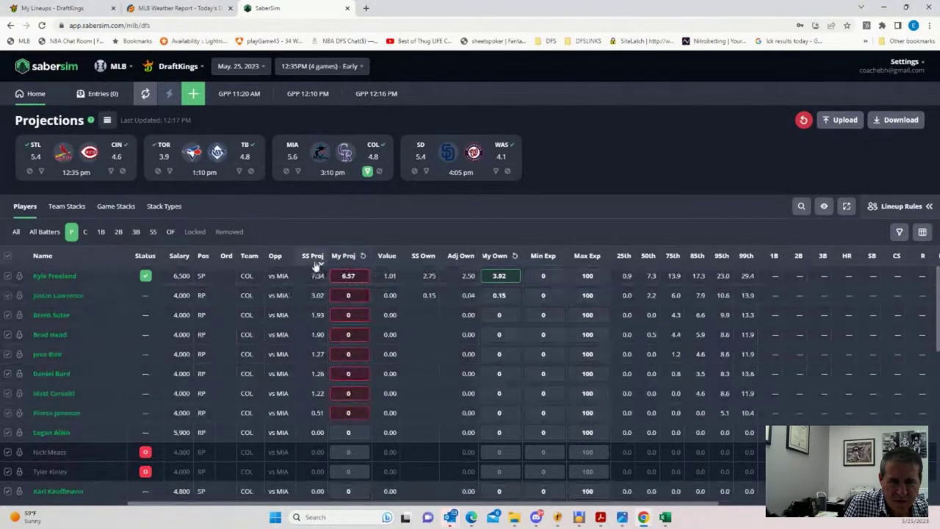
pyautogui.click(40, 232)
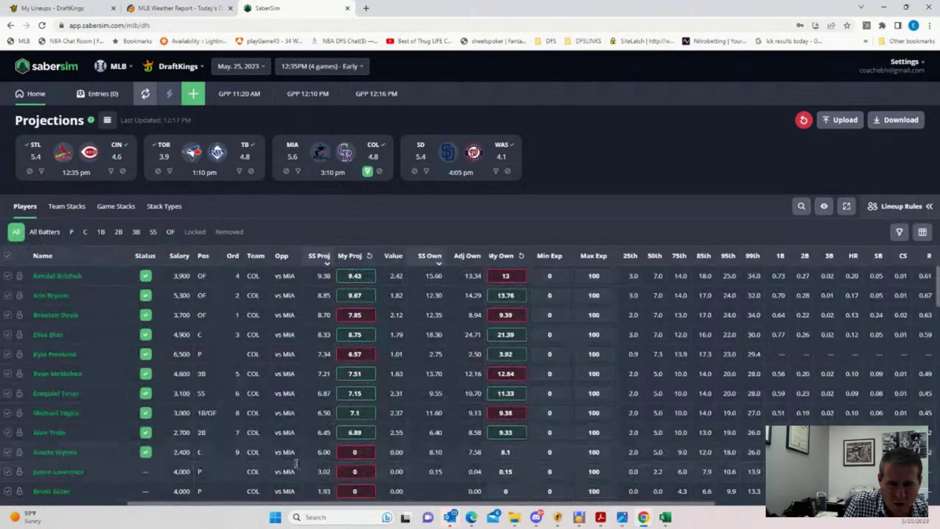
pyautogui.click(371, 457)
pyautogui.write('6')
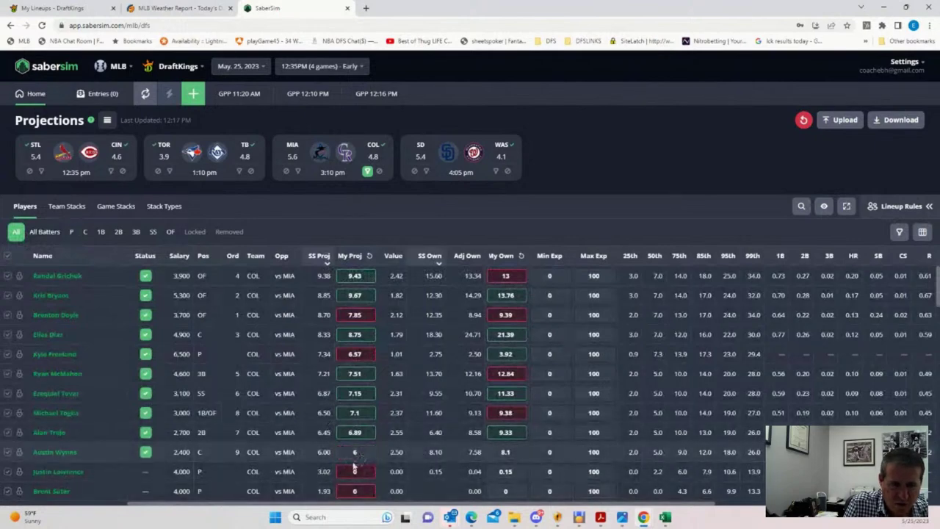
pyautogui.scroll(-3, 420, 451)
pyautogui.scroll(-10, 419, 451)
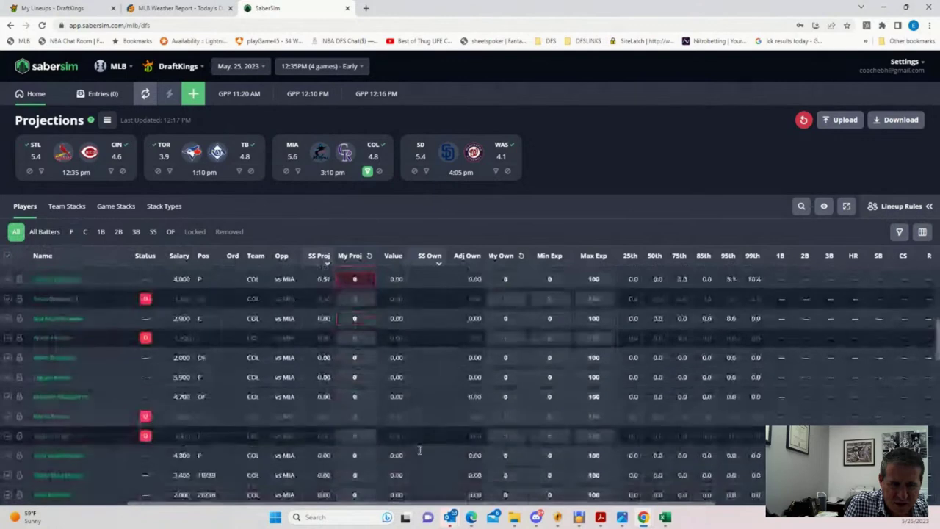
pyautogui.scroll(10, 419, 450)
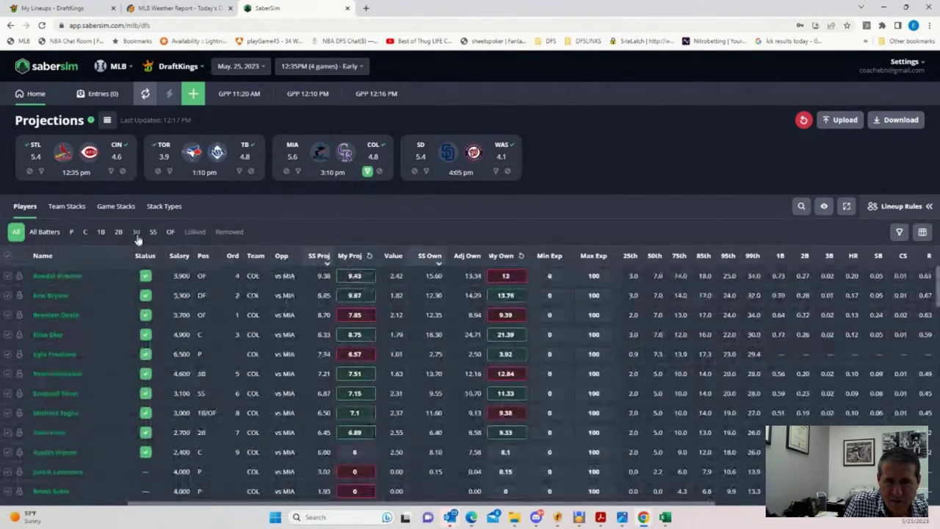
# Search 'PRO' and remove Jurickson Profar from the player pool.
pyautogui.click(801, 206)
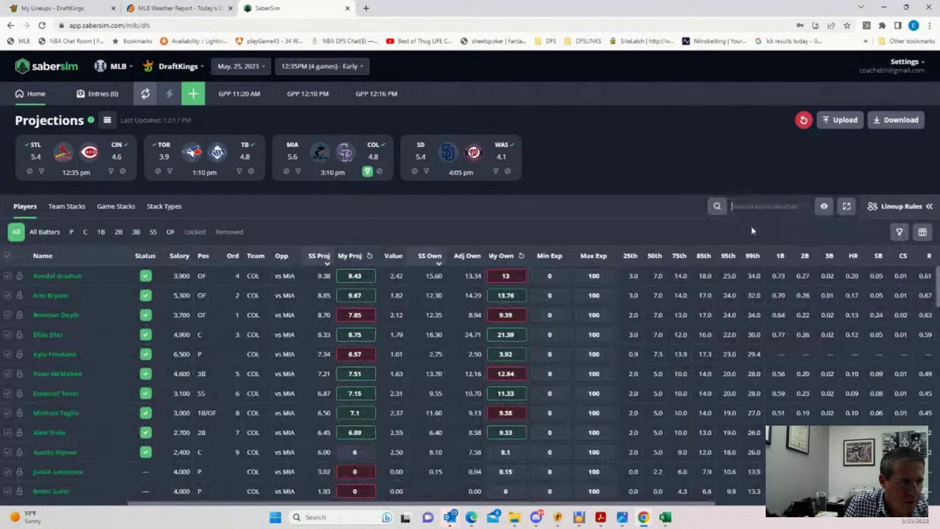
pyautogui.write('PRO')
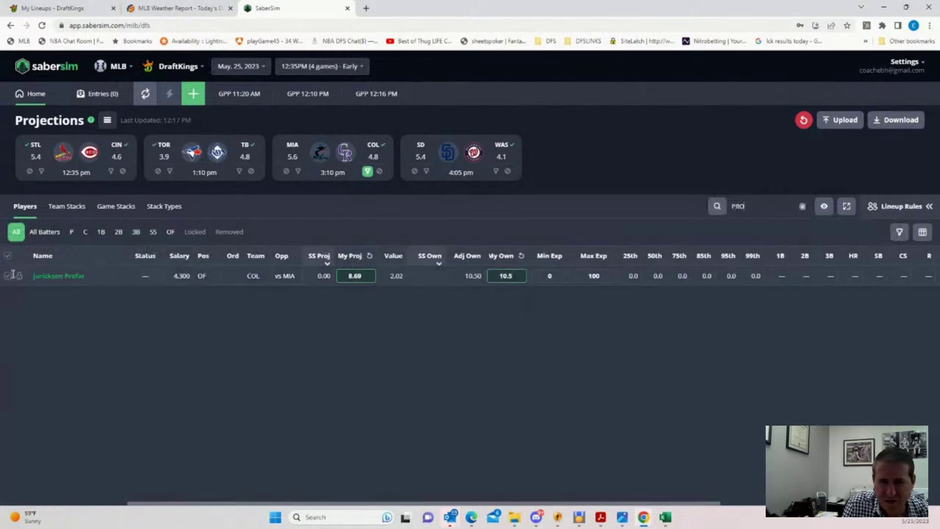
pyautogui.click(7, 275)
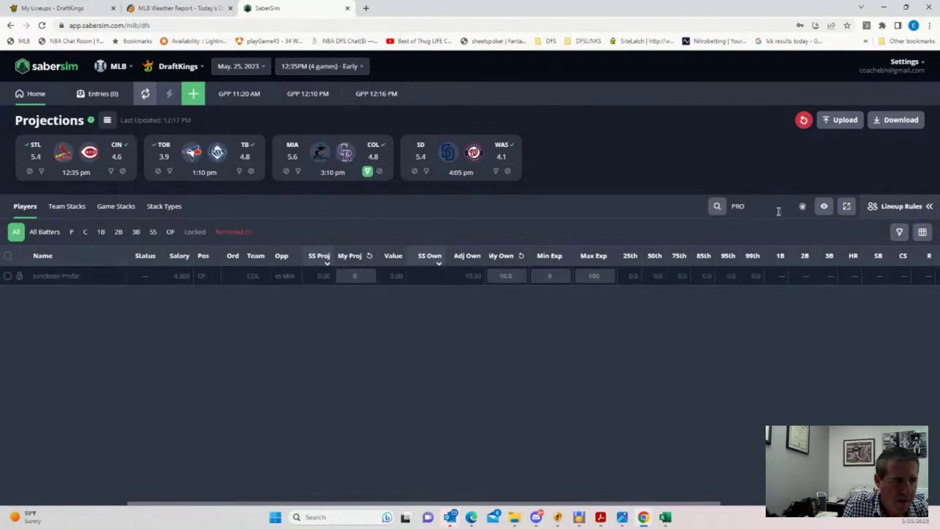
pyautogui.click(803, 207)
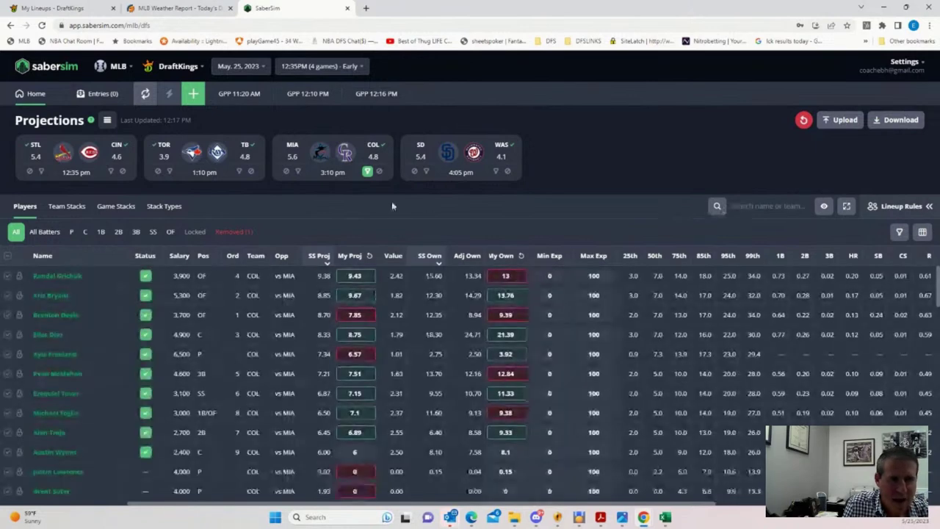
# Switch the team filter from COL to TB and reset Walls, Raley, Ramirez, Margot and Mejia projections.
pyautogui.click(368, 171)
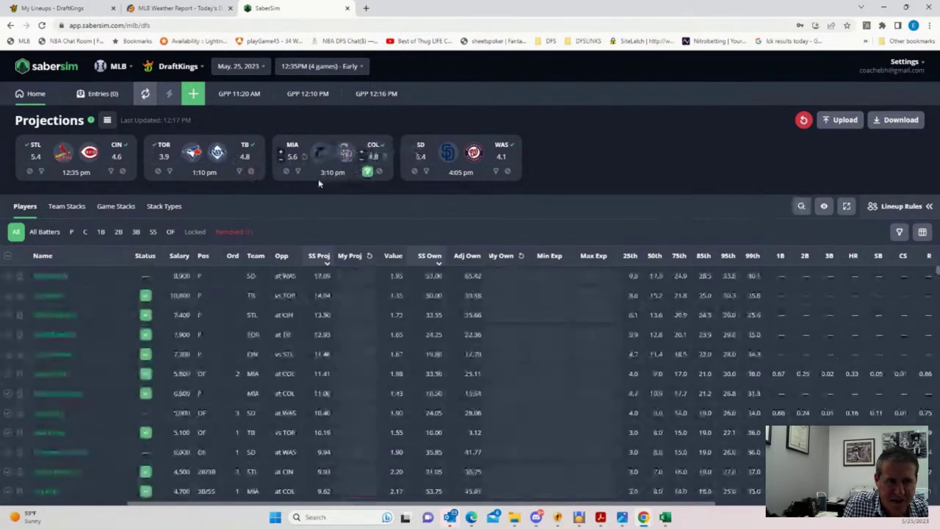
pyautogui.click(239, 172)
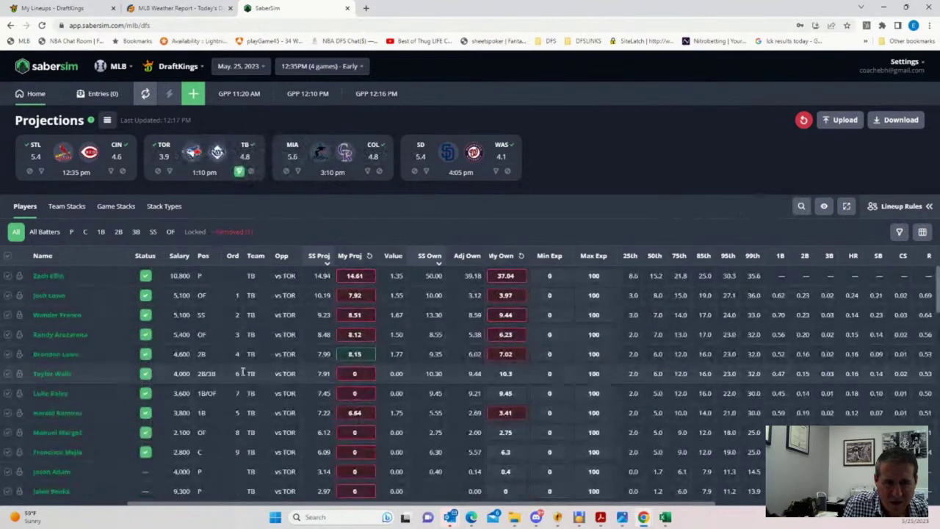
pyautogui.click(370, 374)
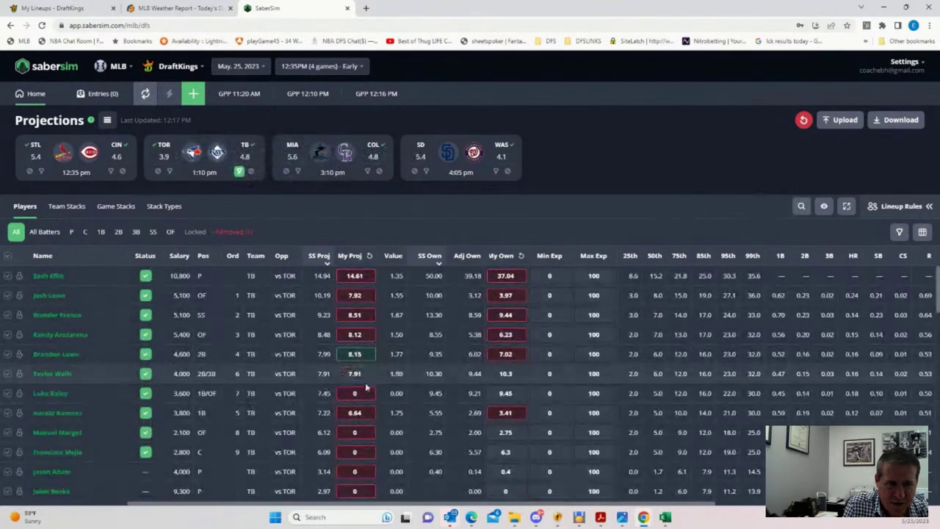
pyautogui.click(372, 396)
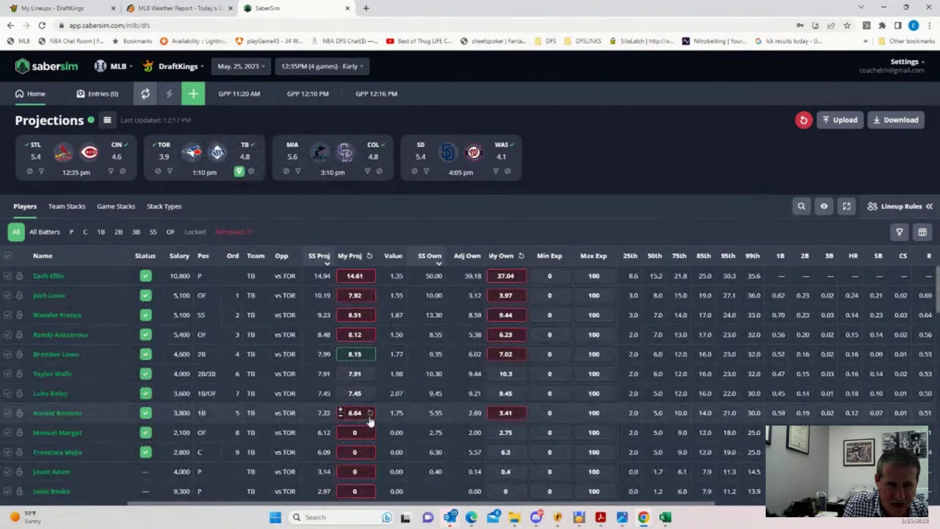
pyautogui.click(371, 414)
pyautogui.click(370, 432)
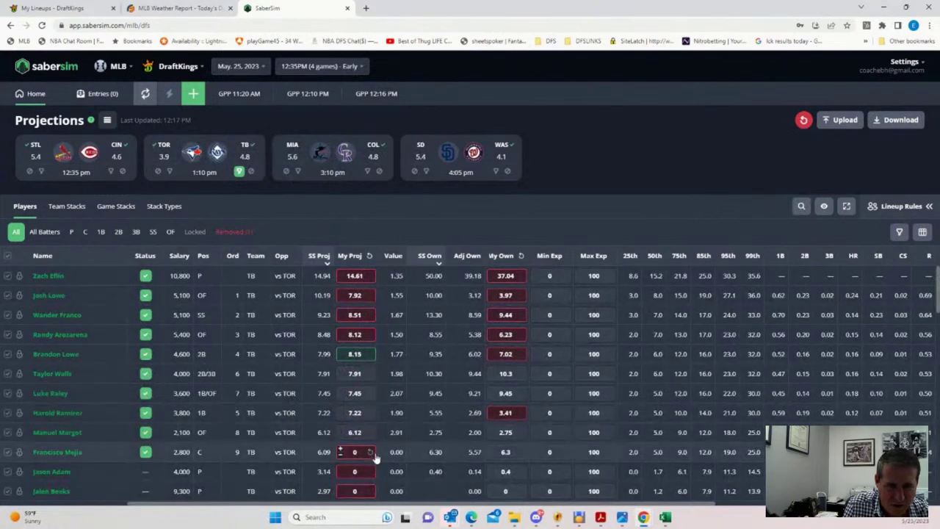
pyautogui.click(370, 454)
# Remove Isaac Paredes from the player pool and review the Rays list.
pyautogui.scroll(-2, 413, 444)
pyautogui.scroll(-3, 419, 441)
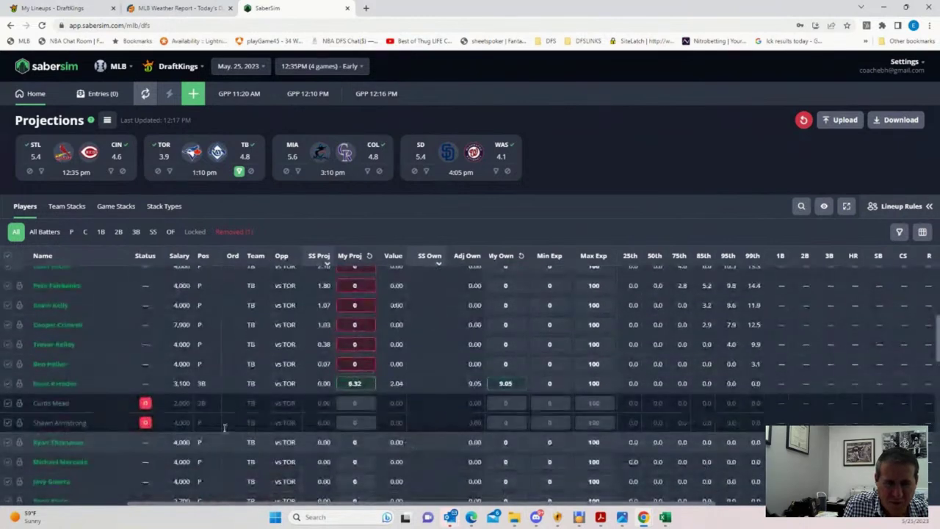
pyautogui.click(8, 384)
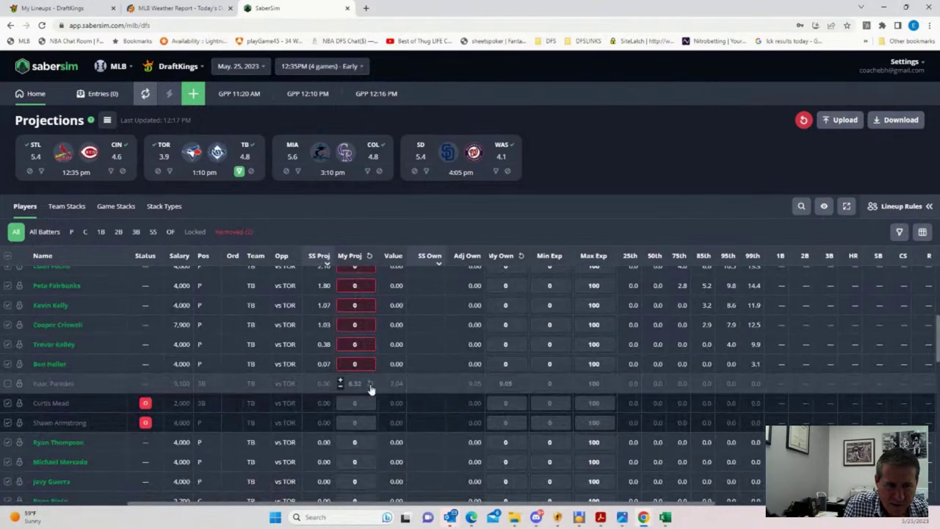
pyautogui.scroll(-5, 371, 390)
pyautogui.scroll(1, 371, 368)
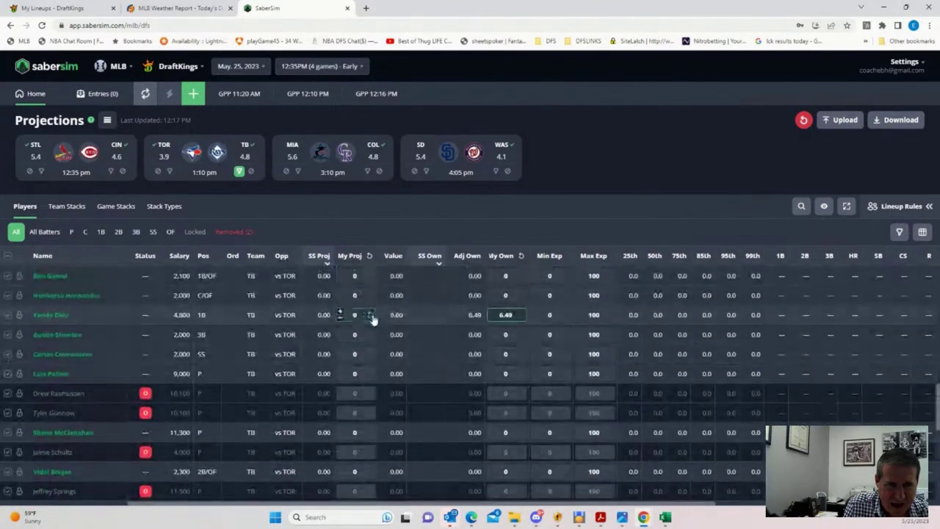
pyautogui.scroll(-5, 371, 323)
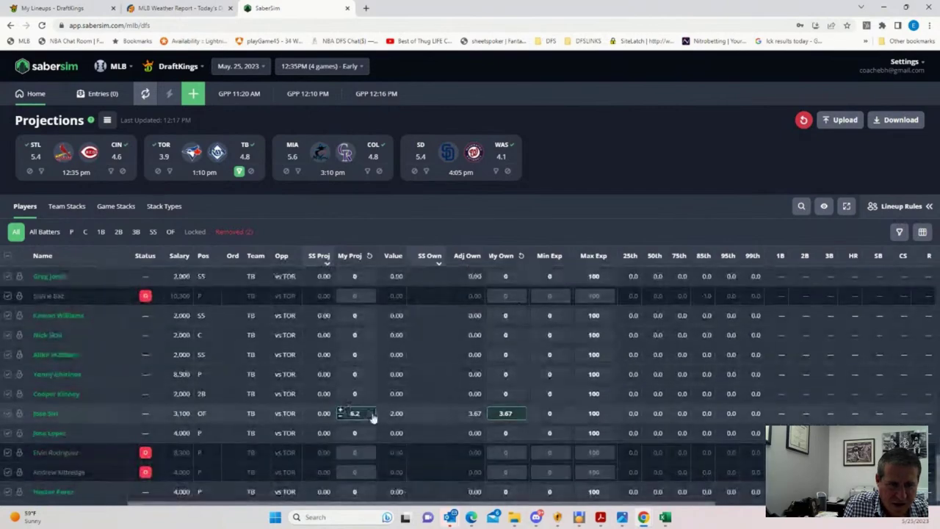
pyautogui.scroll(-3, 379, 294)
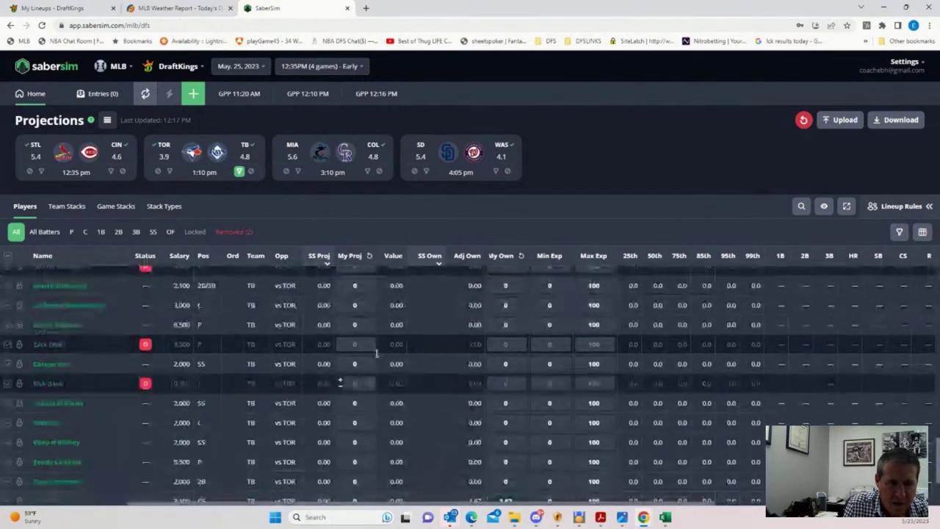
pyautogui.scroll(8, 378, 290)
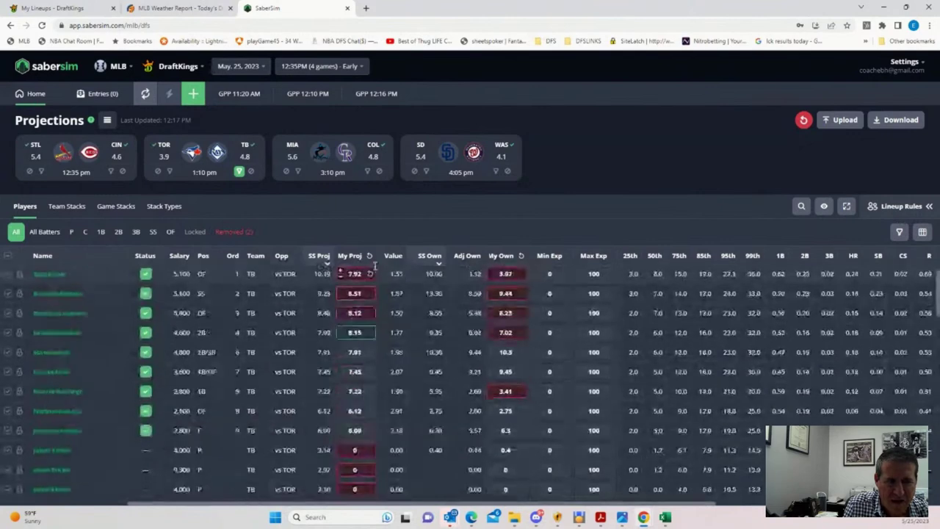
# Set up a new GPP build for 1,001 - 10,000 entrants with 50 lineups and start it.
pyautogui.click(193, 93)
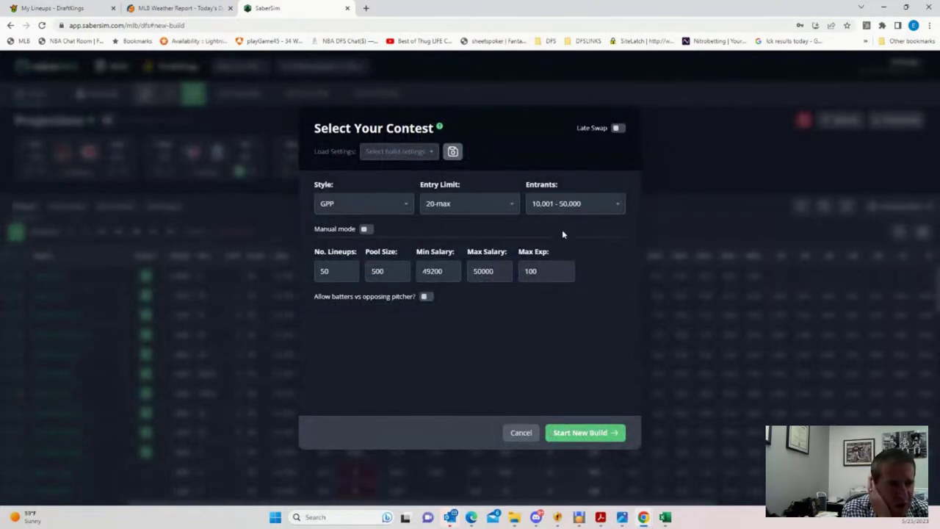
pyautogui.click(597, 209)
pyautogui.click(578, 276)
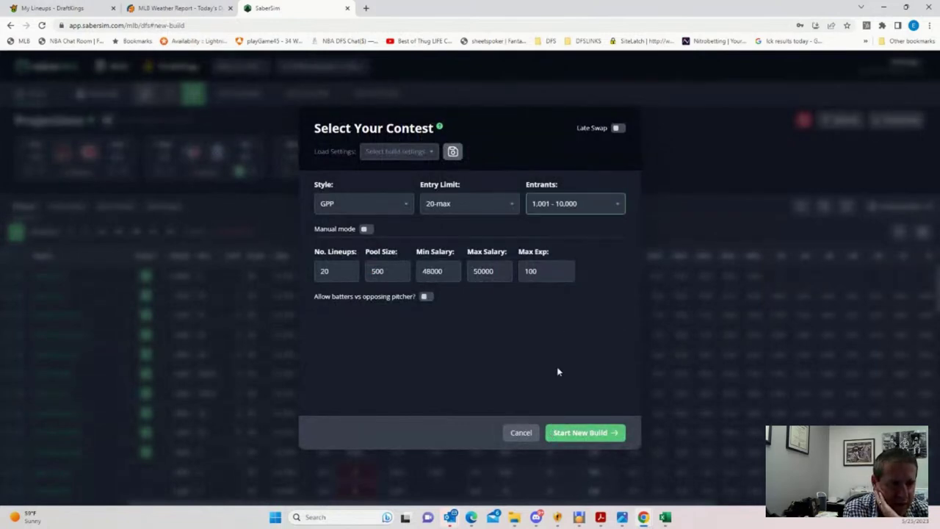
pyautogui.click(341, 271)
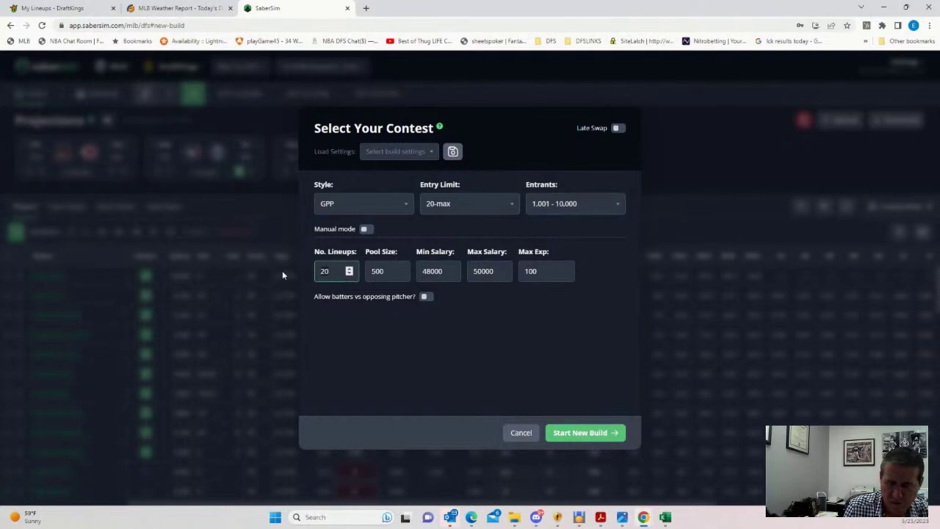
pyautogui.doubleClick(342, 297)
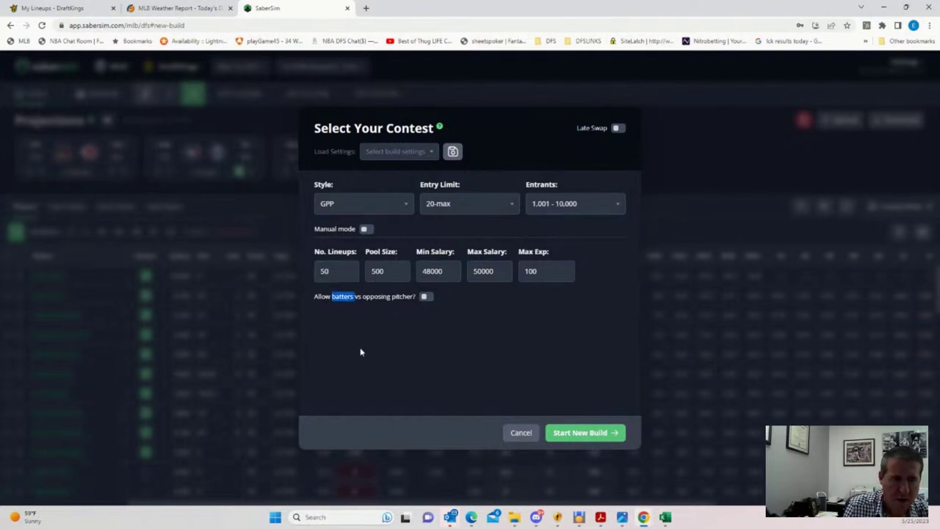
pyautogui.click(561, 426)
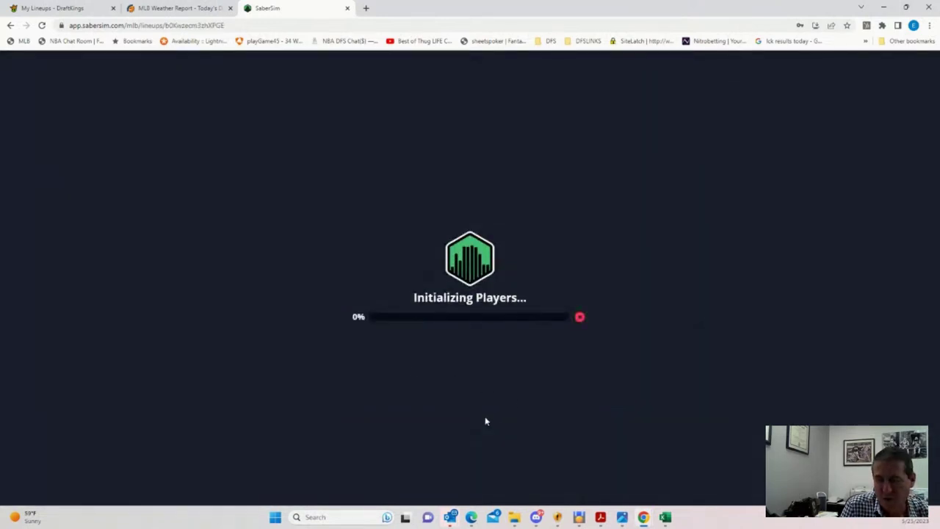
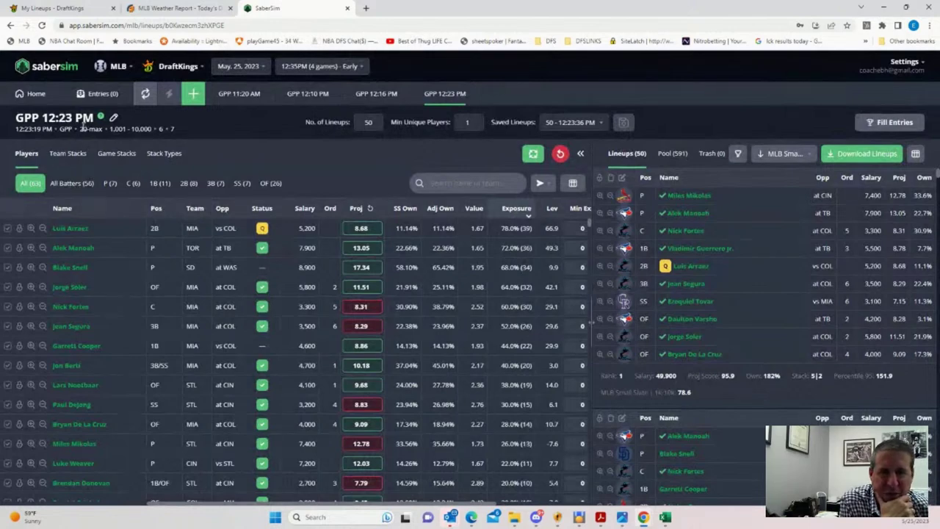
# Filter the projections to Miami and reset Jean Segura (8.43) and Jonathan Davis (6.47) to default.
pyautogui.click(37, 97)
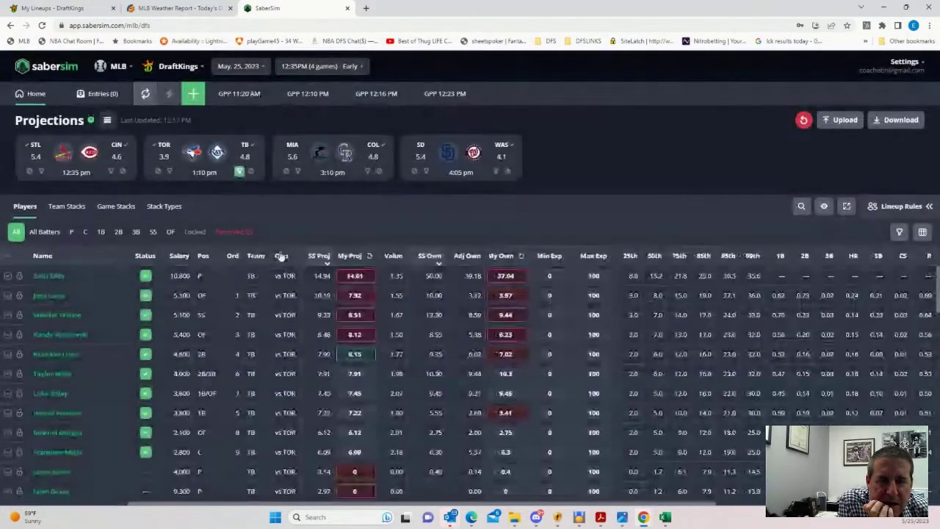
pyautogui.click(238, 171)
pyautogui.click(297, 171)
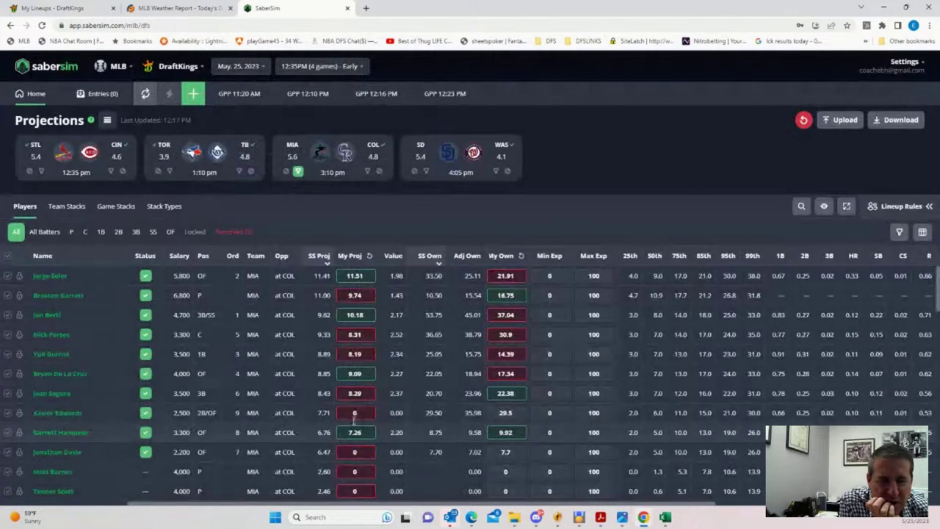
pyautogui.click(371, 395)
pyautogui.scroll(-2, 371, 394)
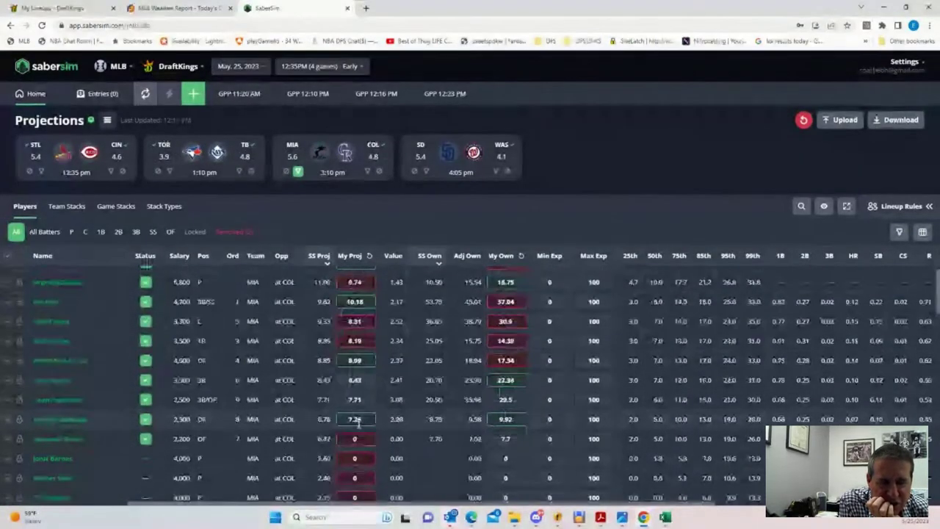
pyautogui.click(370, 354)
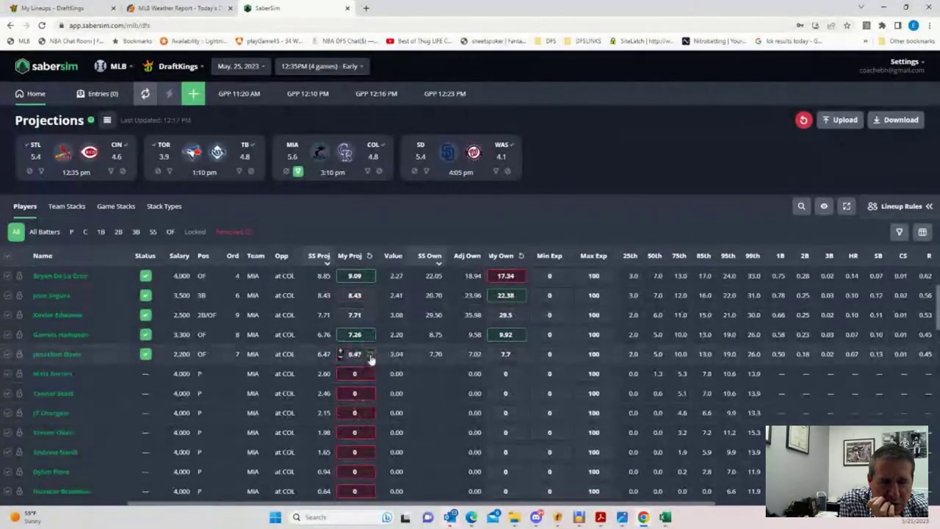
pyautogui.scroll(-10, 365, 385)
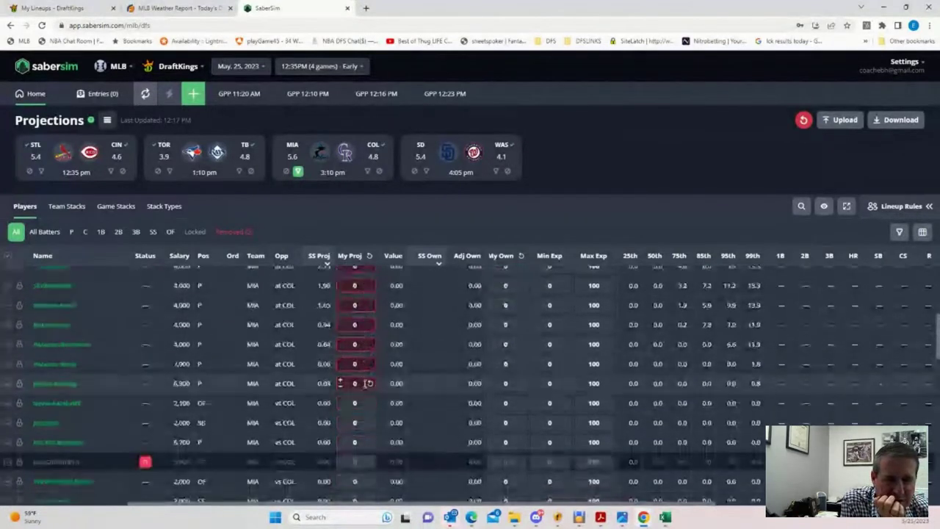
pyautogui.scroll(10, 365, 388)
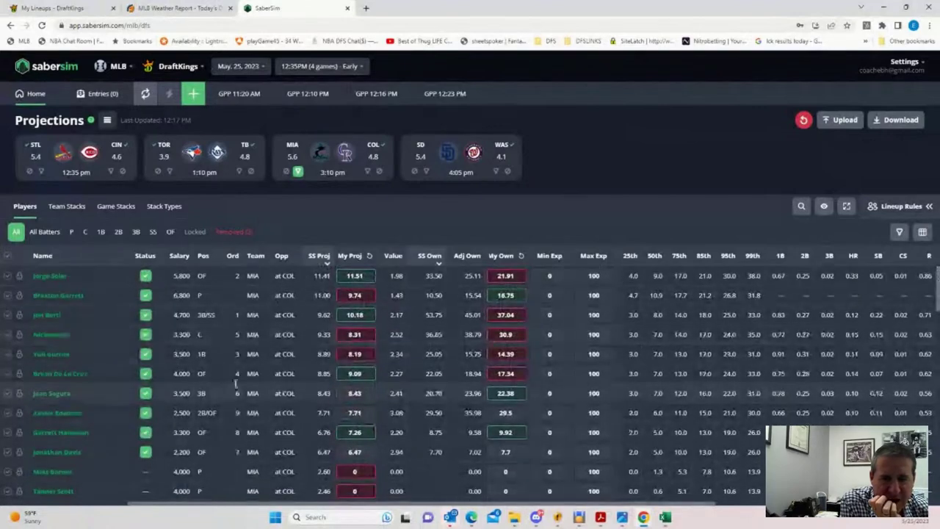
pyautogui.scroll(-5, 235, 387)
pyautogui.scroll(3, 246, 386)
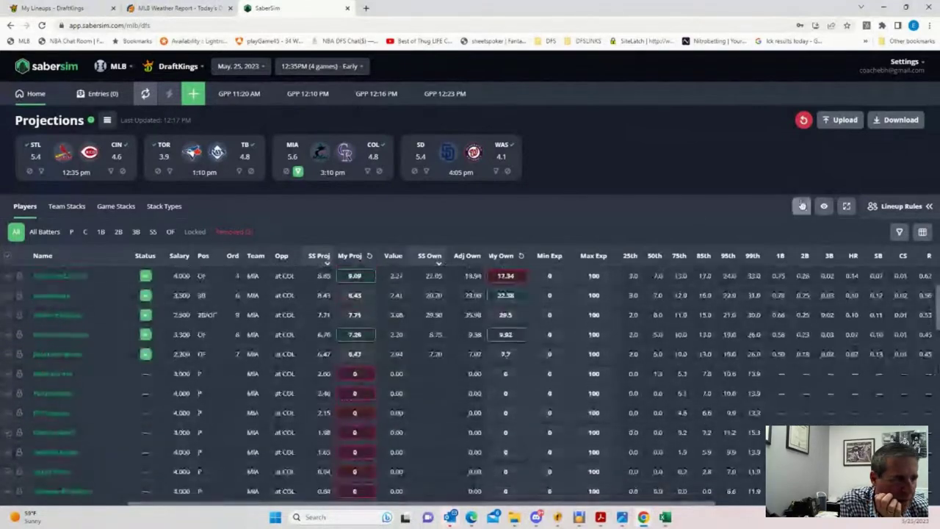
# Search 'Arr' and set Luis Arraez's and Garrett Cooper's My Proj to 0.
pyautogui.click(802, 206)
pyautogui.write('Arr')
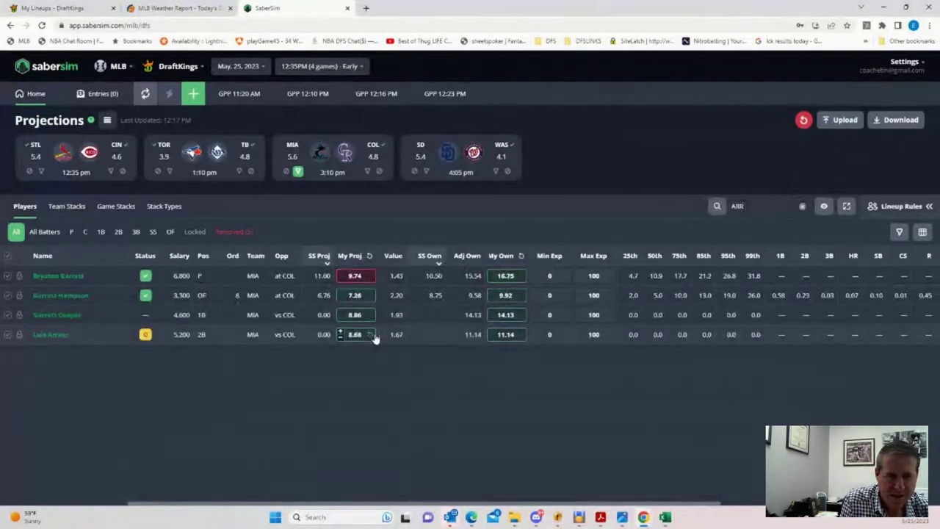
pyautogui.doubleClick(369, 336)
pyautogui.write('0')
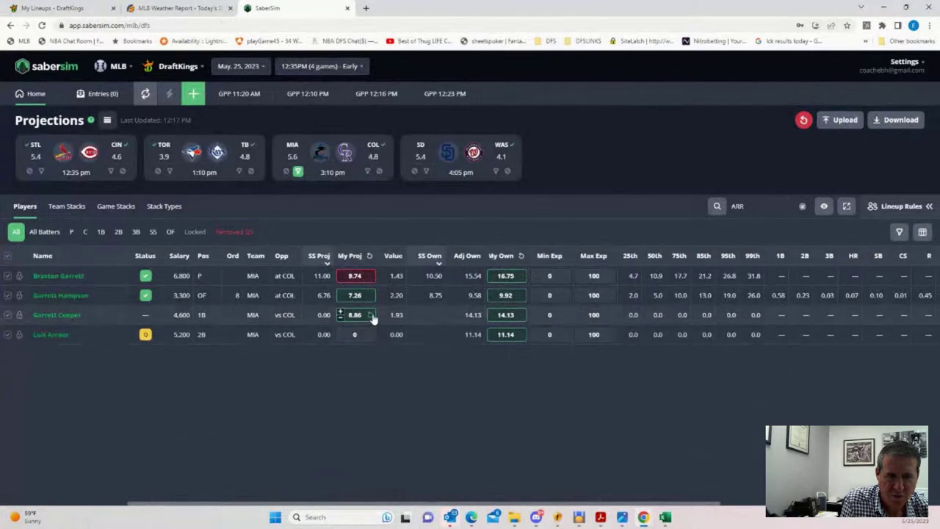
pyautogui.doubleClick(371, 315)
pyautogui.write('0')
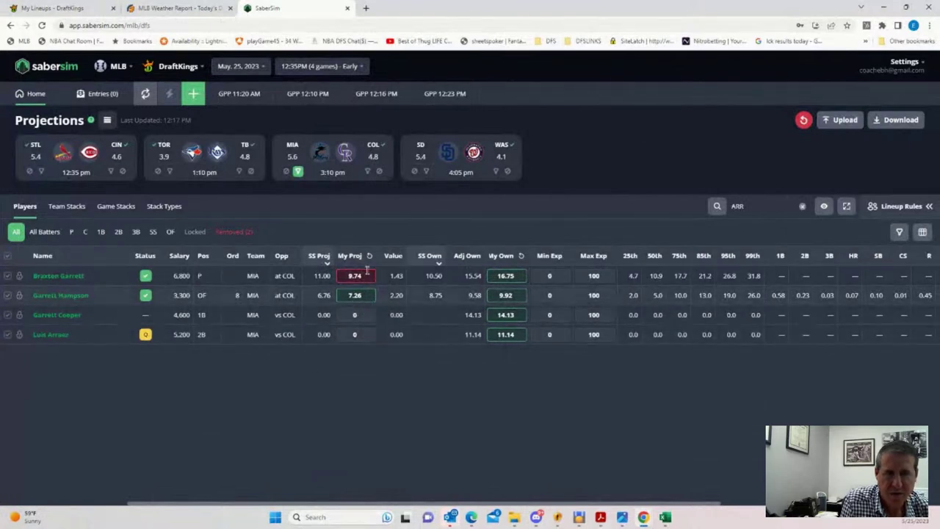
# Start a new build of 50 GPP lineups, producing the GPP 12:24 PM contest.
pyautogui.click(195, 96)
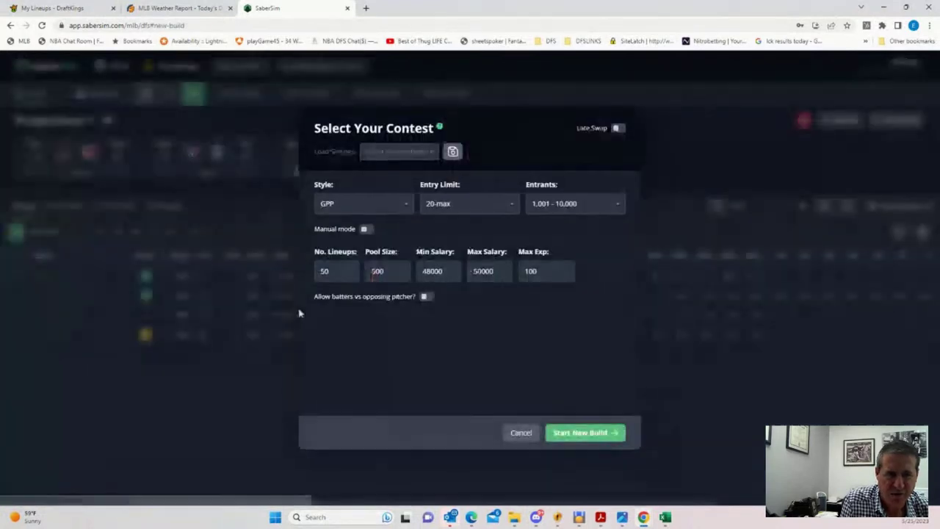
pyautogui.click(560, 433)
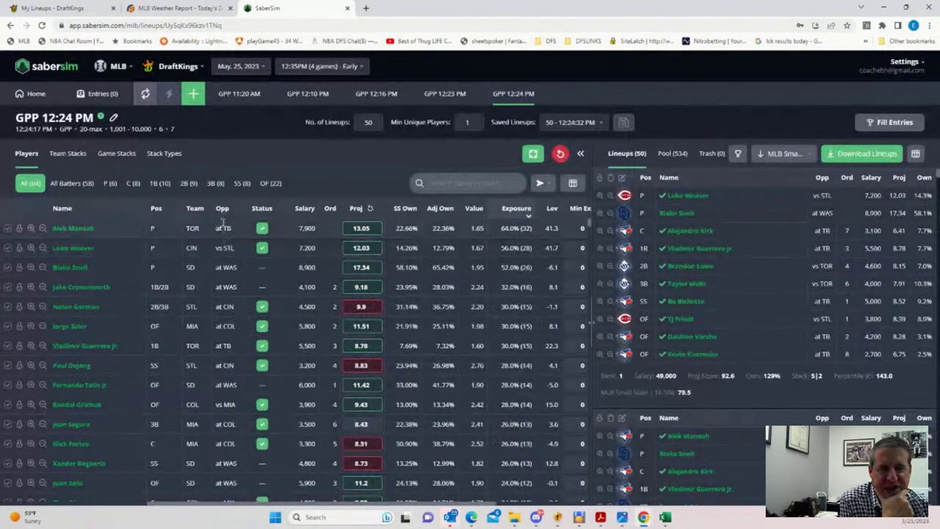
# Review the lineups' exposure by stack type.
pyautogui.click(164, 154)
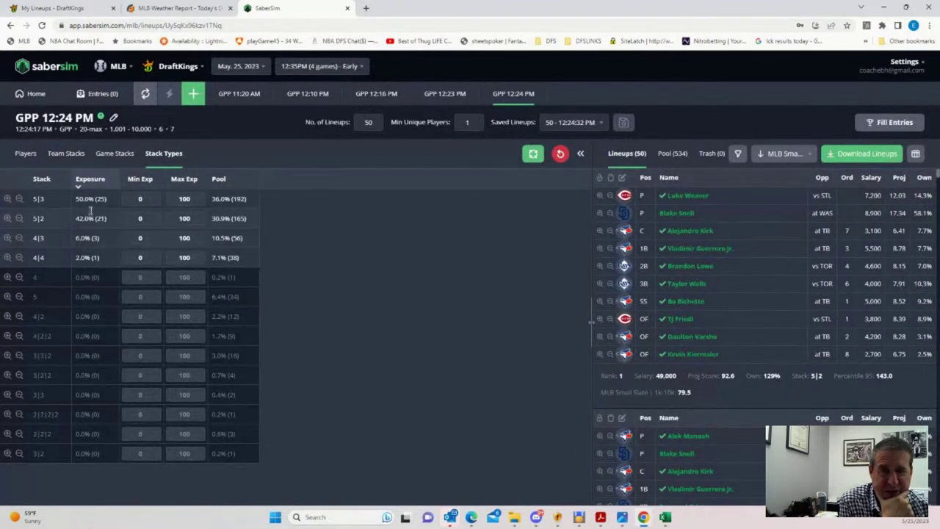
pyautogui.scroll(-5, 690, 304)
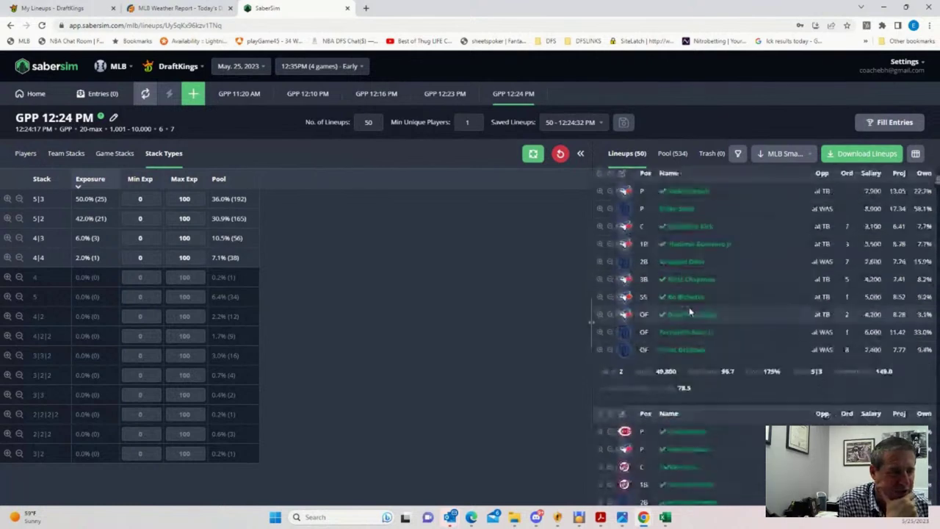
pyautogui.scroll(-4, 691, 309)
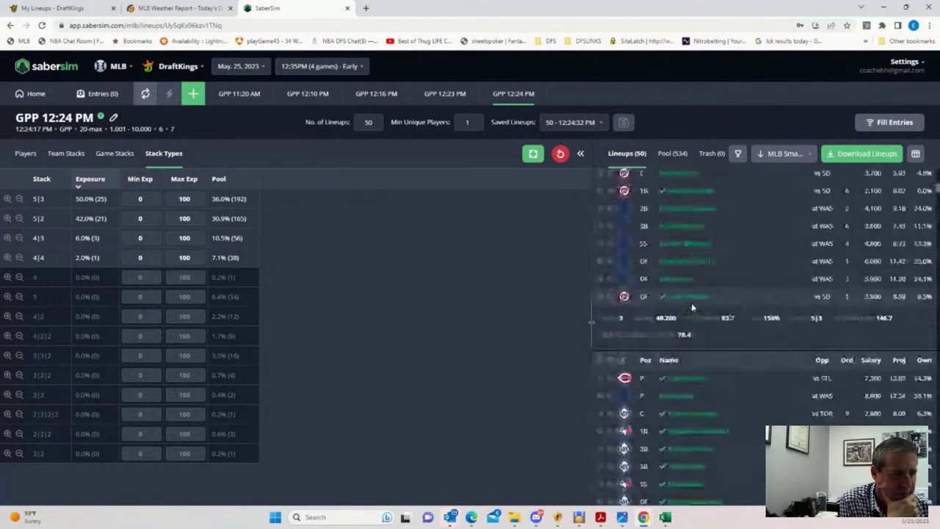
pyautogui.scroll(-6, 691, 307)
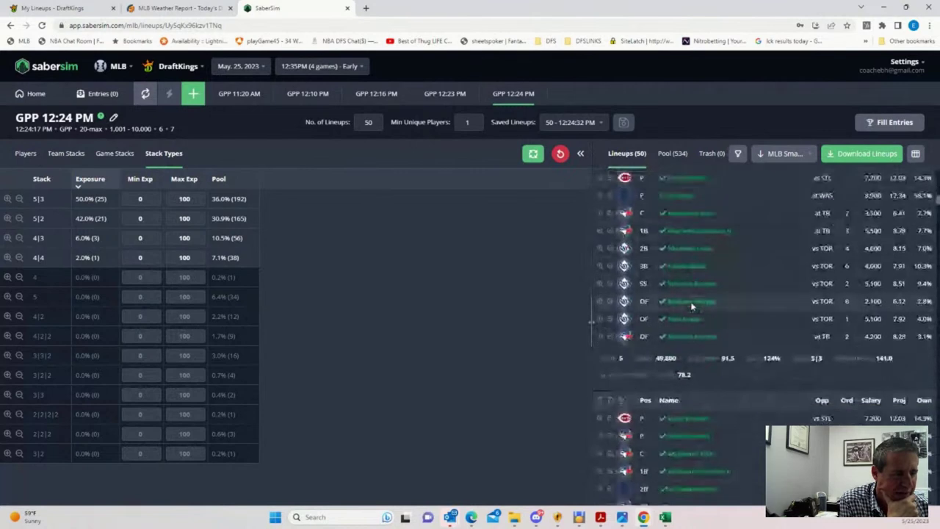
pyautogui.scroll(-5, 691, 306)
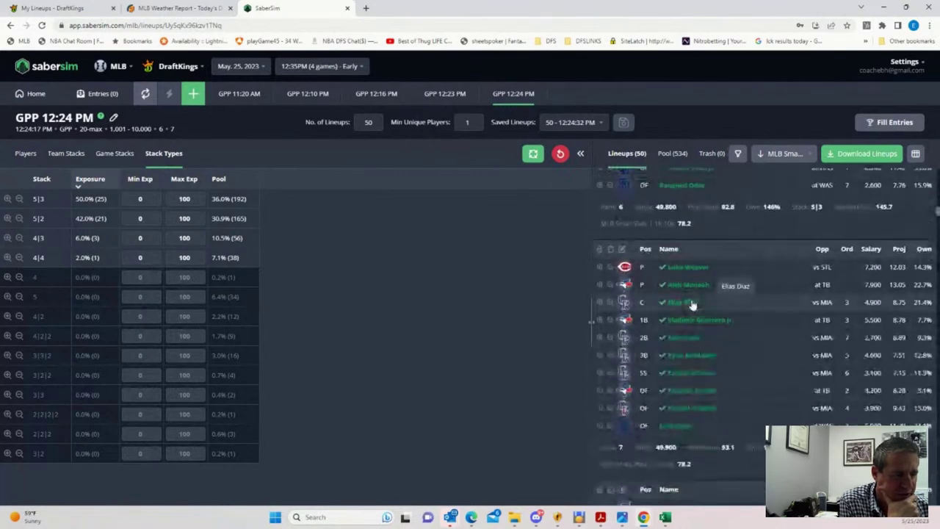
# Set a 25% minimum exposure on WAS team stacks, raising it to 26%.
pyautogui.click(66, 154)
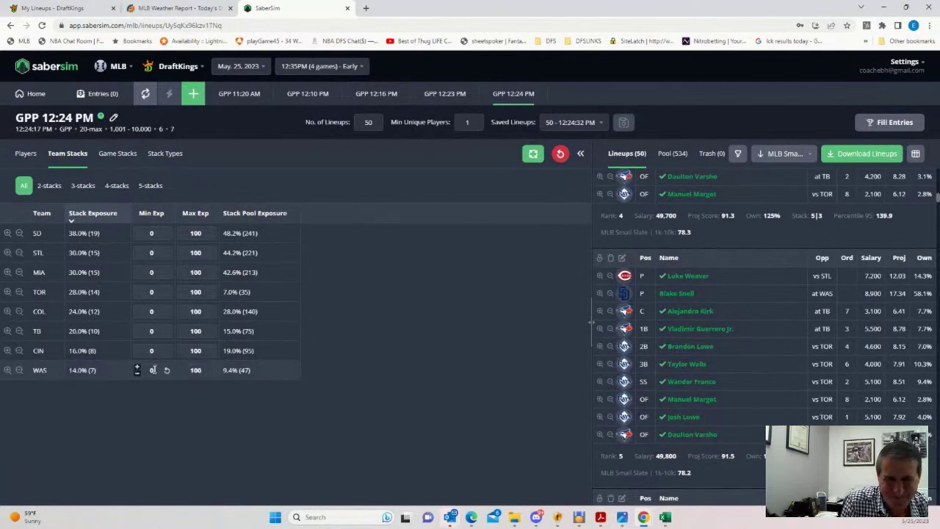
pyautogui.click(131, 369)
pyautogui.write('25')
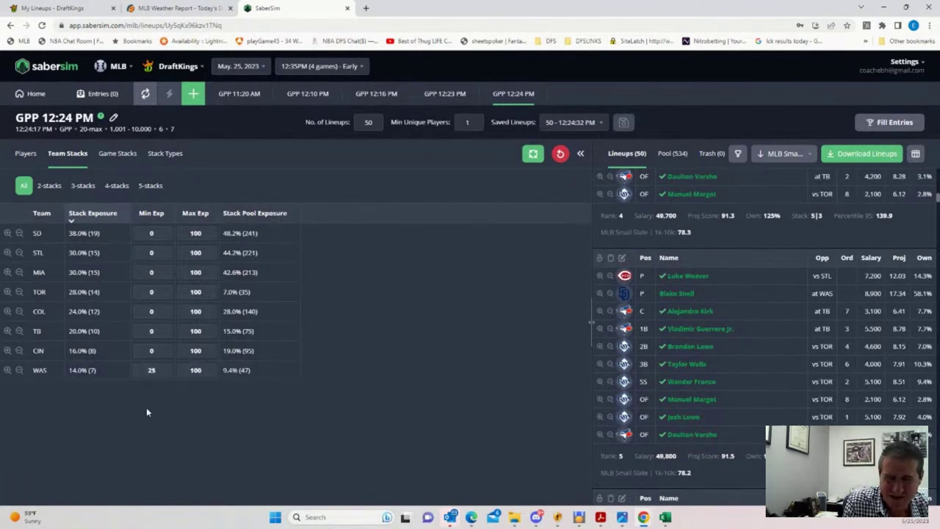
pyautogui.click(146, 407)
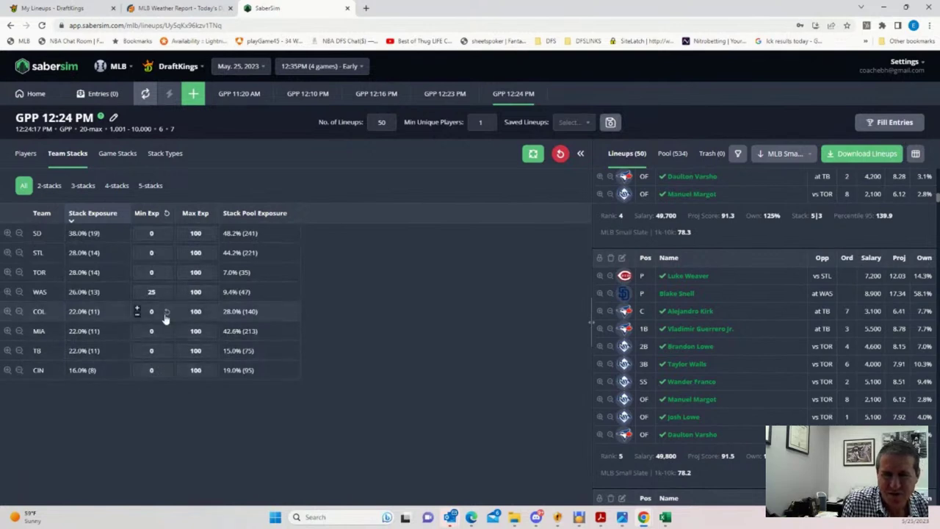
pyautogui.click(25, 153)
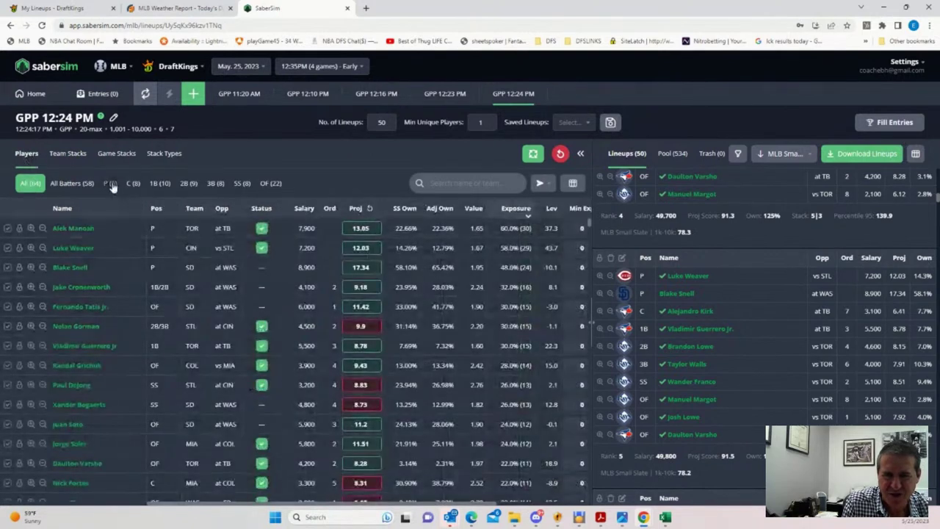
# Filter to pitchers, download the 50 lineups as a DraftKings CSV, and open it.
pyautogui.click(109, 183)
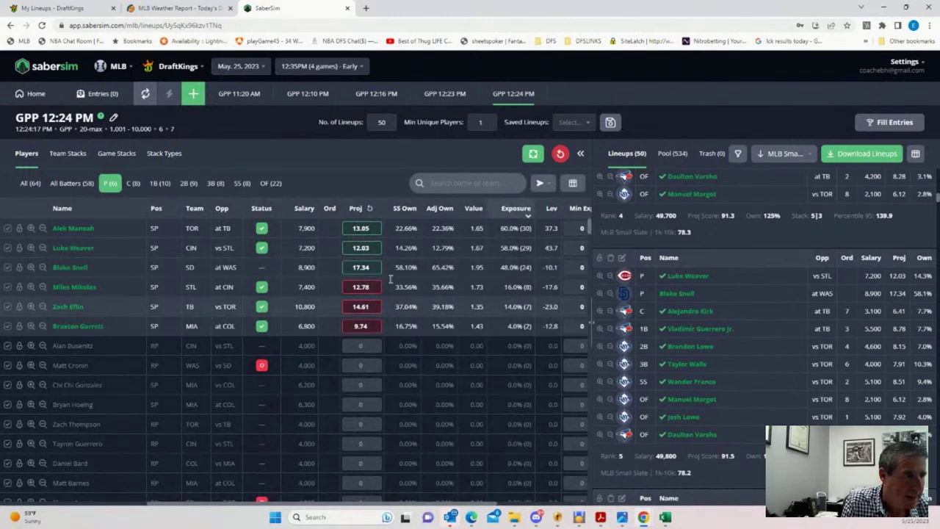
pyautogui.click(852, 156)
pyautogui.click(50, 497)
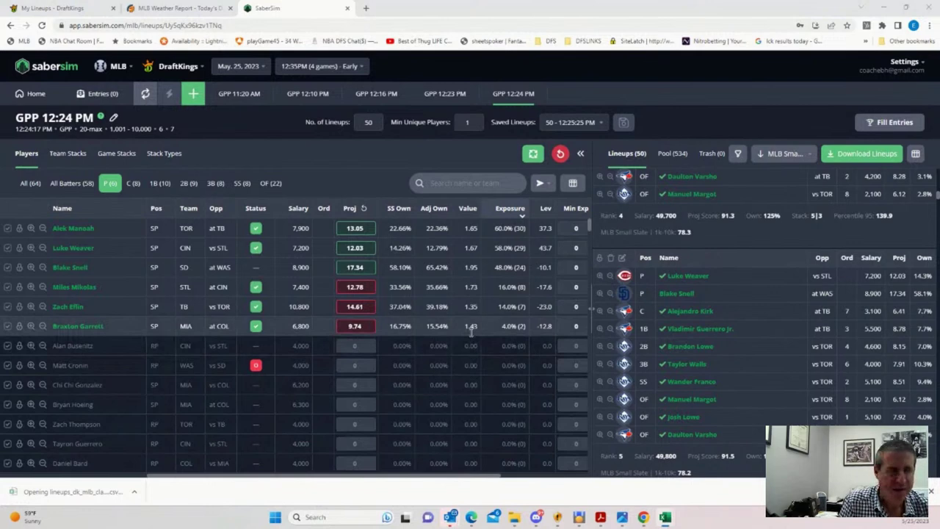
pyautogui.click(788, 155)
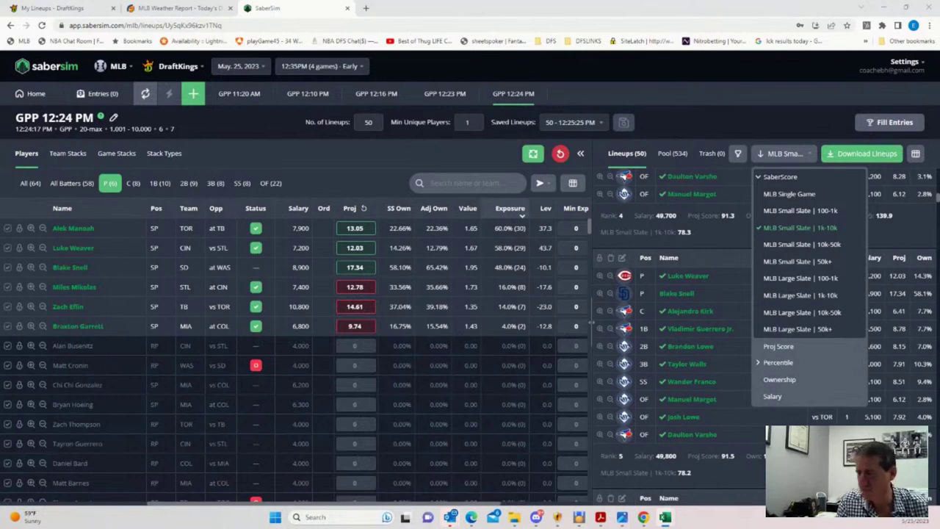
pyautogui.click(68, 9)
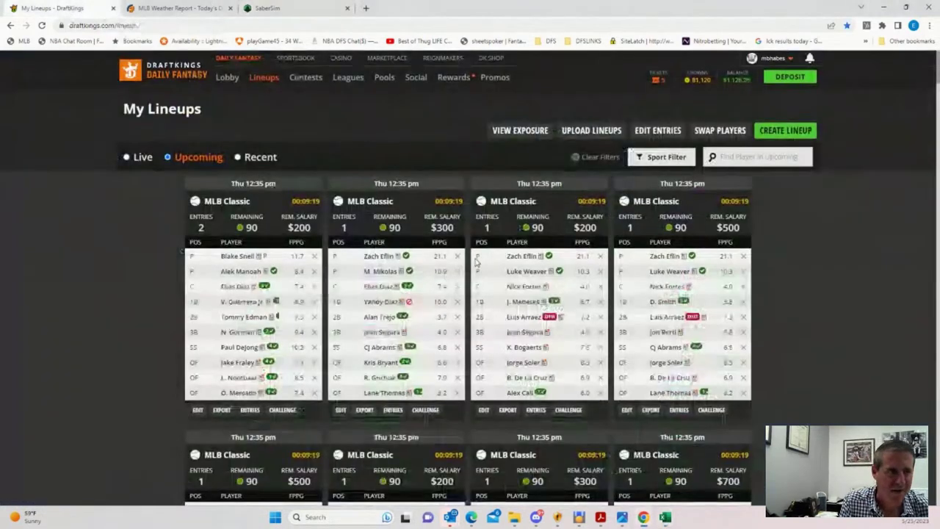
# Download the MLB Classic 05/25 12:35 pm entries and open DKEntries (61).csv in Excel.
pyautogui.click(661, 134)
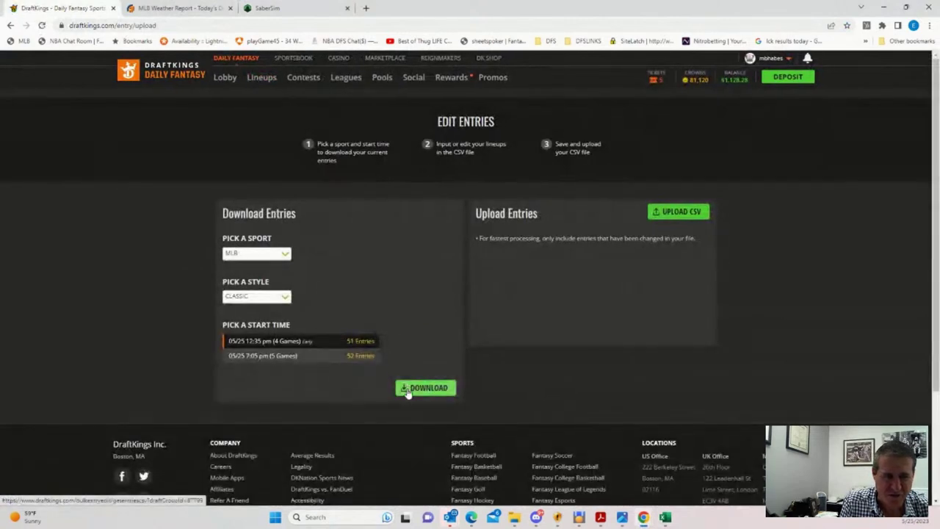
pyautogui.click(402, 391)
pyautogui.click(62, 496)
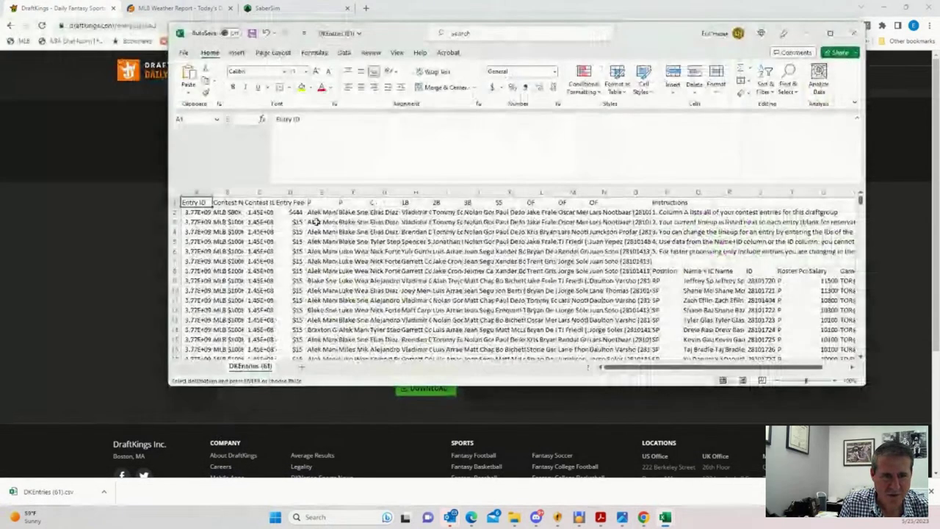
# Paste the lineup player IDs into the entries, copy E3:N3 into row 2, and save.
pyautogui.click(314, 221)
pyautogui.hotkey('ctrl', 'v')
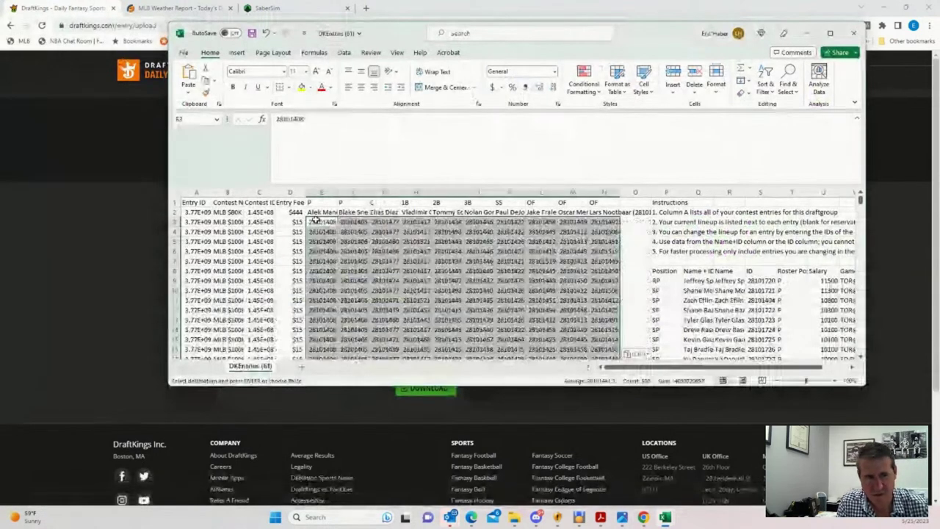
pyautogui.moveTo(314, 221); pyautogui.dragTo(602, 221)
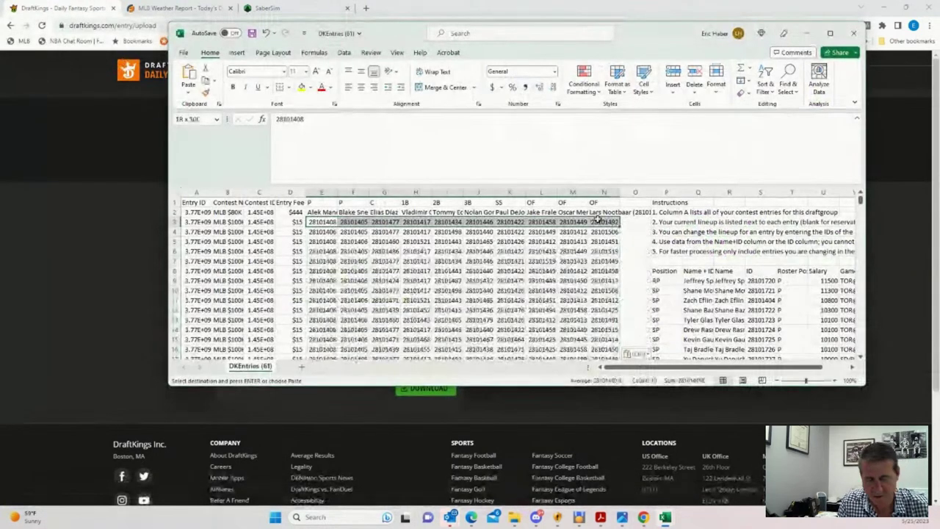
pyautogui.hotkey('ctrl', 'c')
pyautogui.click(321, 211)
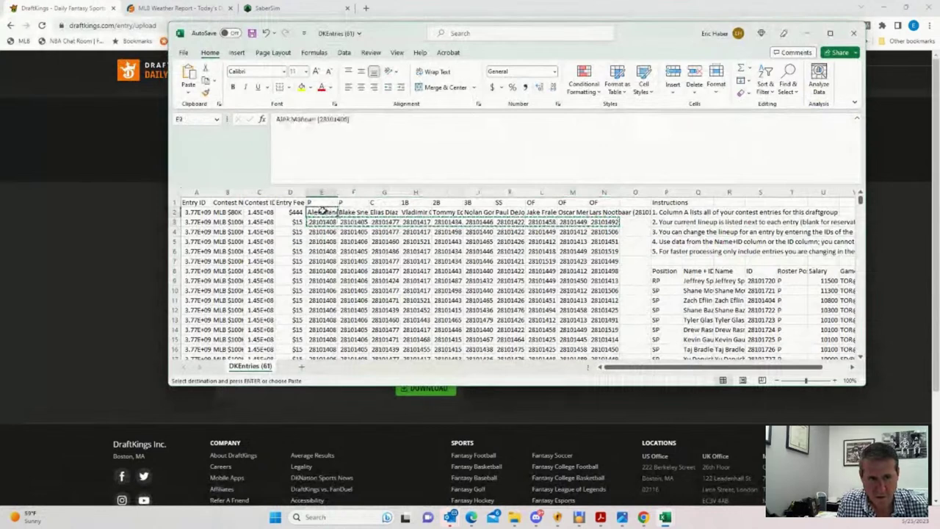
pyautogui.press('Return')
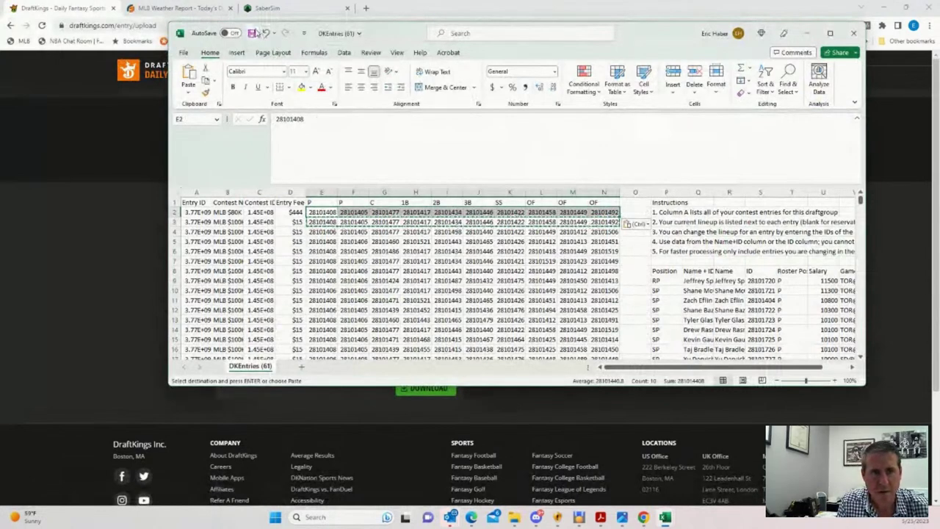
pyautogui.click(252, 34)
pyautogui.click(807, 33)
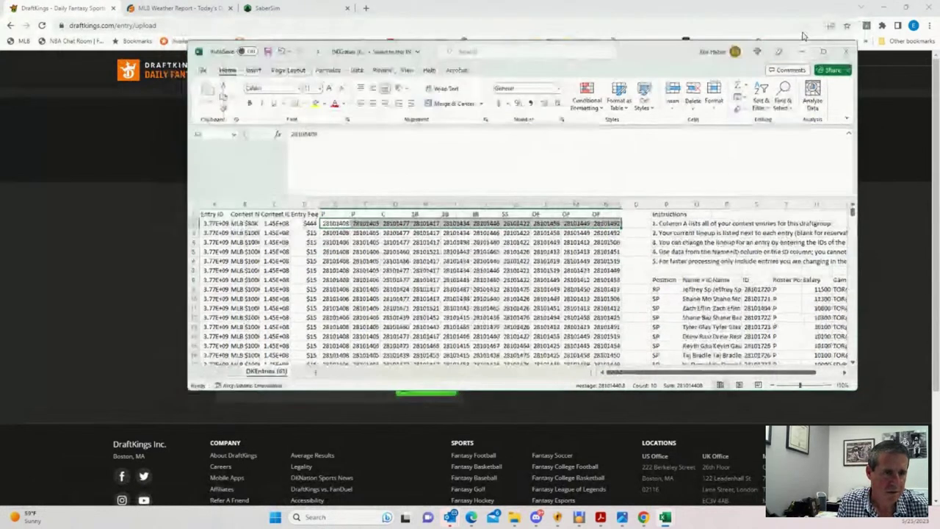
# Upload DKEntries (61) to DraftKings and check the upcoming lineups on My Lineups.
pyautogui.click(678, 212)
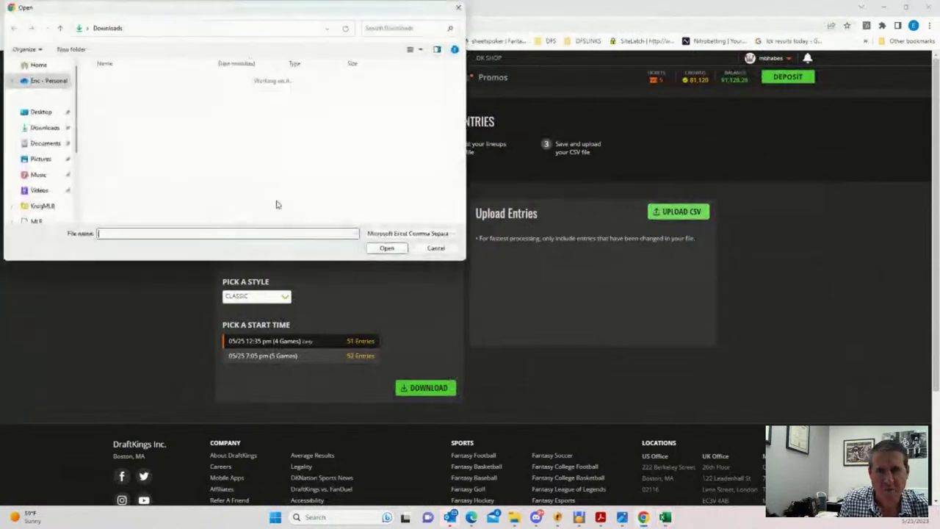
pyautogui.click(130, 93)
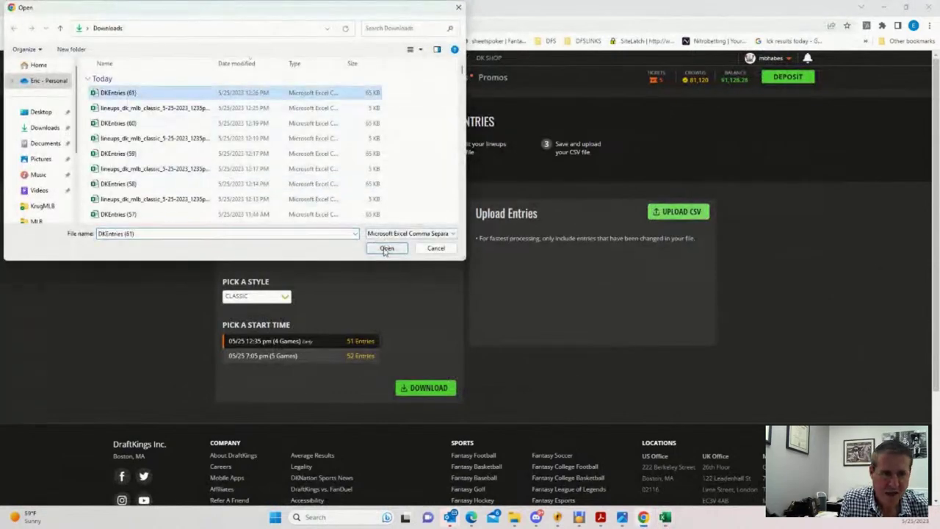
pyautogui.click(386, 248)
pyautogui.click(257, 79)
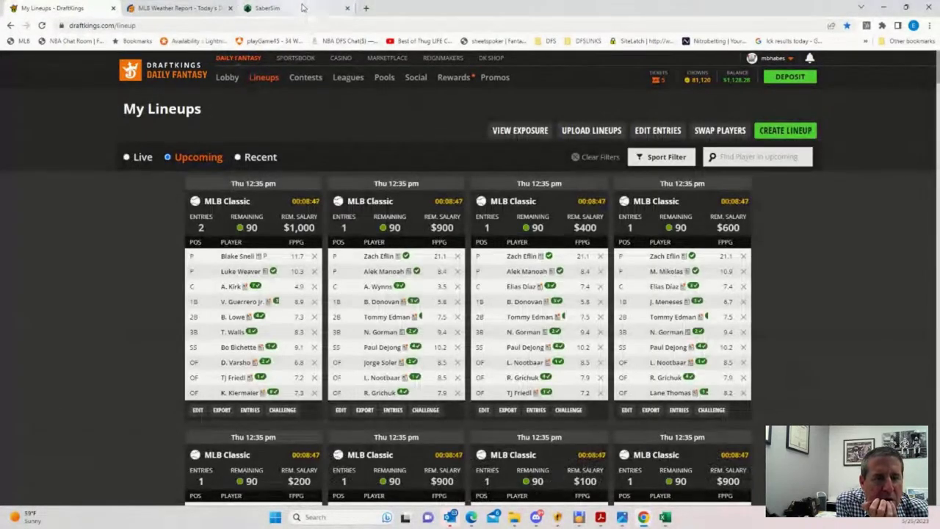
pyautogui.click(300, 12)
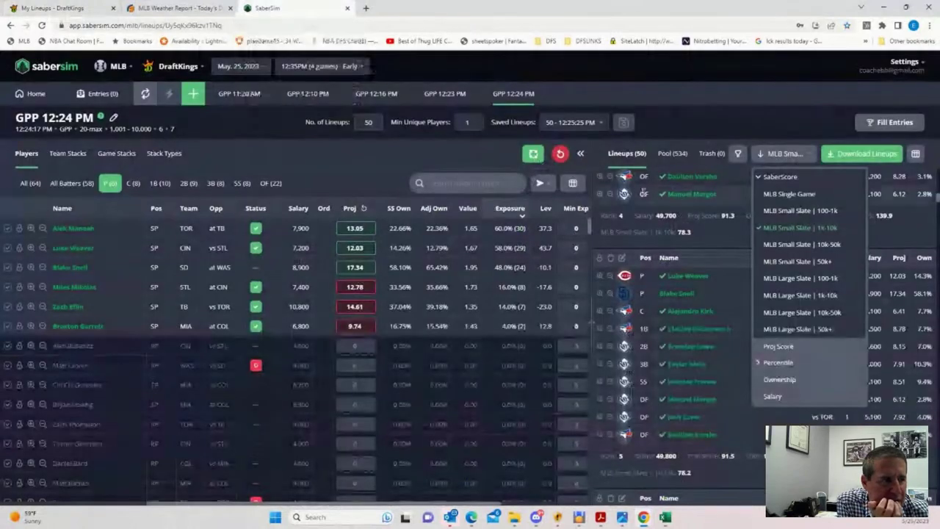
# Sort the lineups by MLB Small Slate | 100-1k and compare with the DraftKings lineups.
pyautogui.click(781, 211)
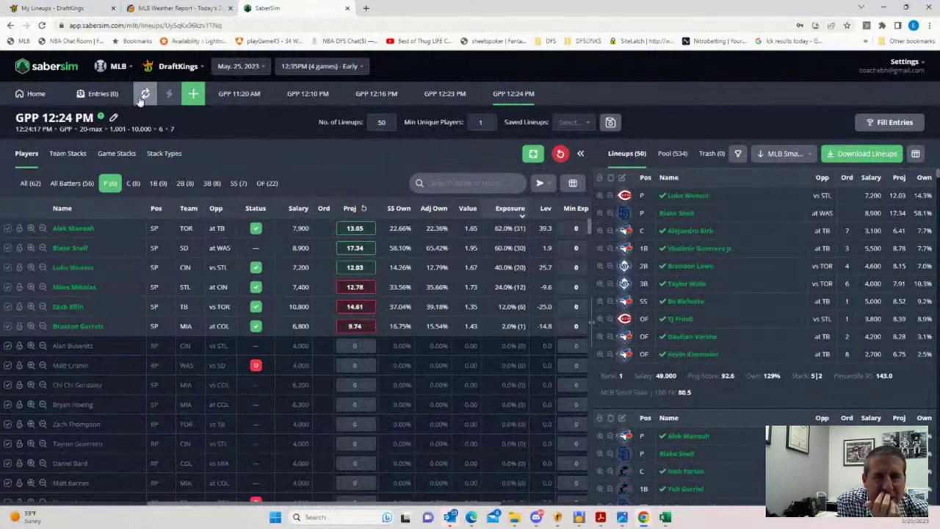
pyautogui.click(76, 12)
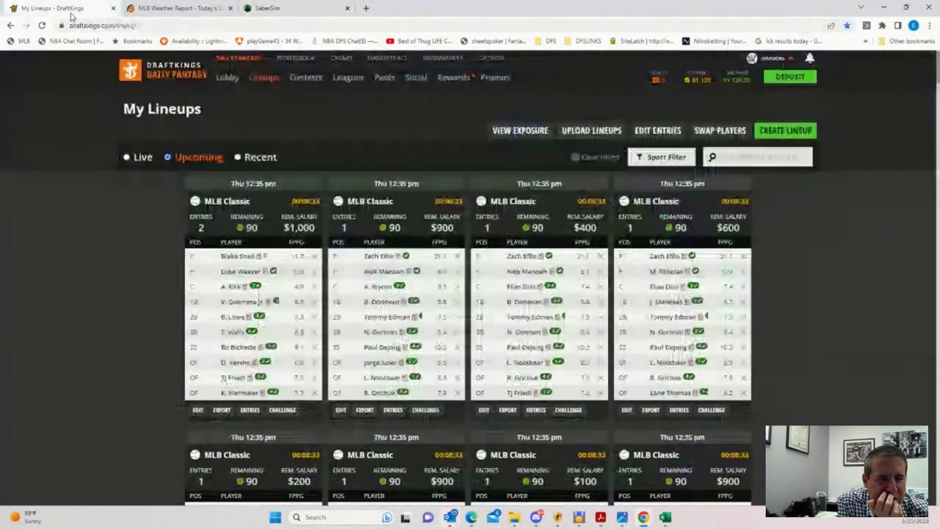
pyautogui.click(283, 7)
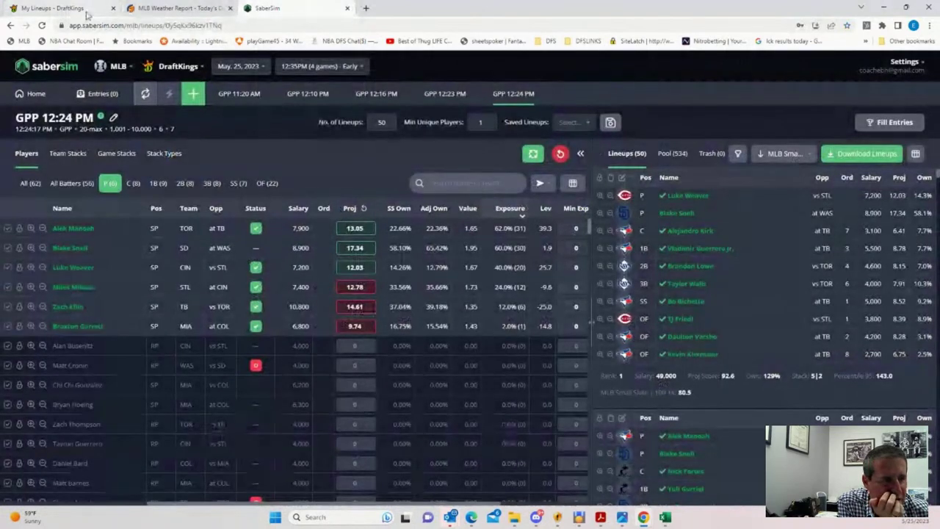
pyautogui.moveTo(83, 12)
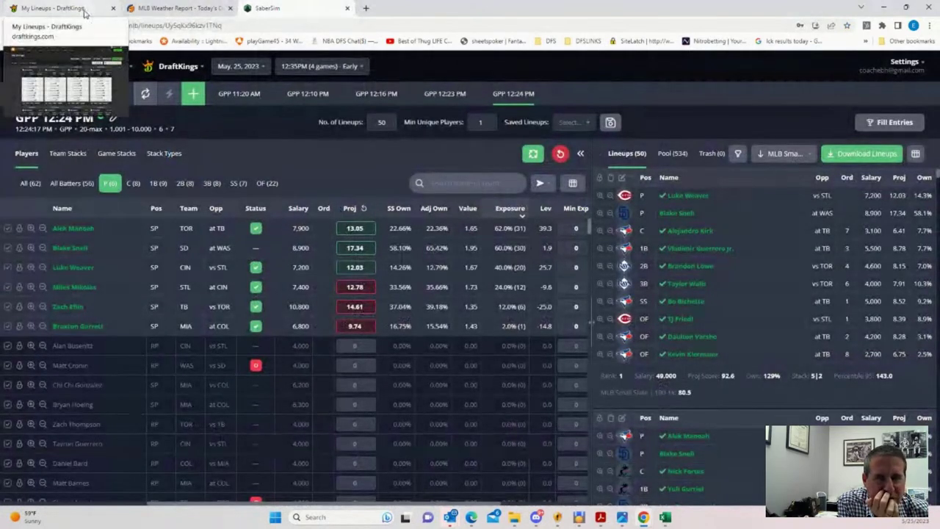
pyautogui.click(79, 9)
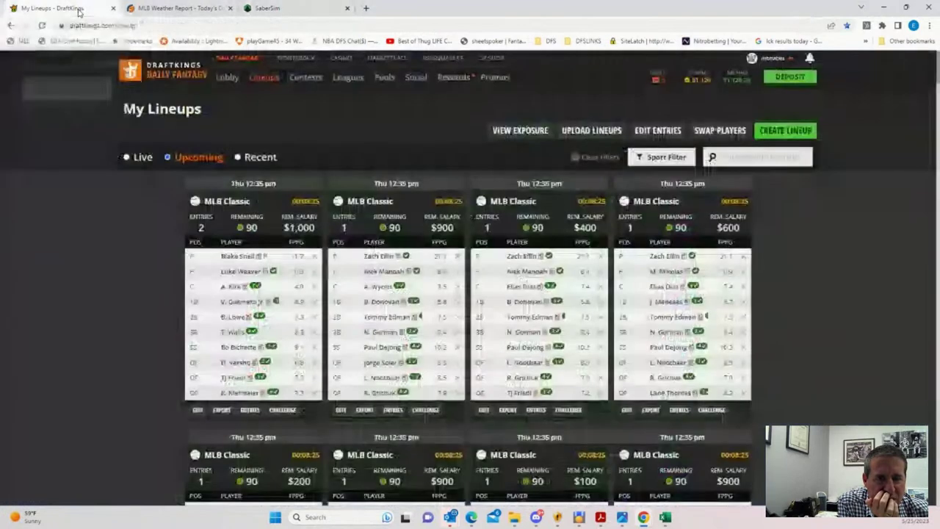
pyautogui.click(276, 9)
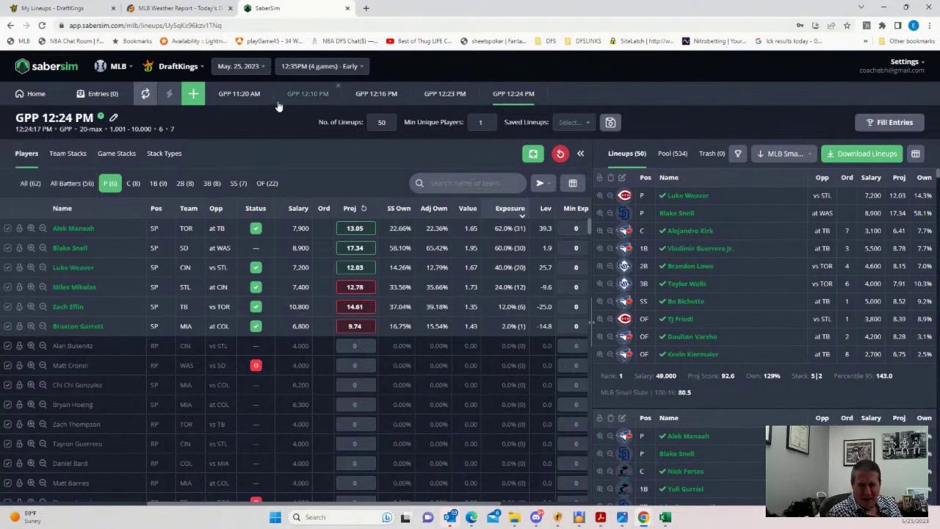
# Reset all SaberSim projection settings on the Home page.
pyautogui.moveTo(279, 106)
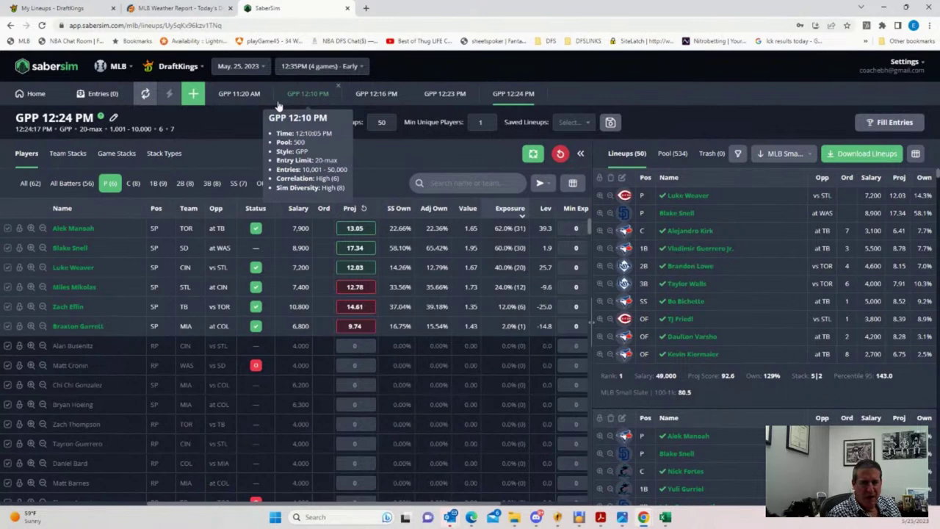
pyautogui.click(34, 97)
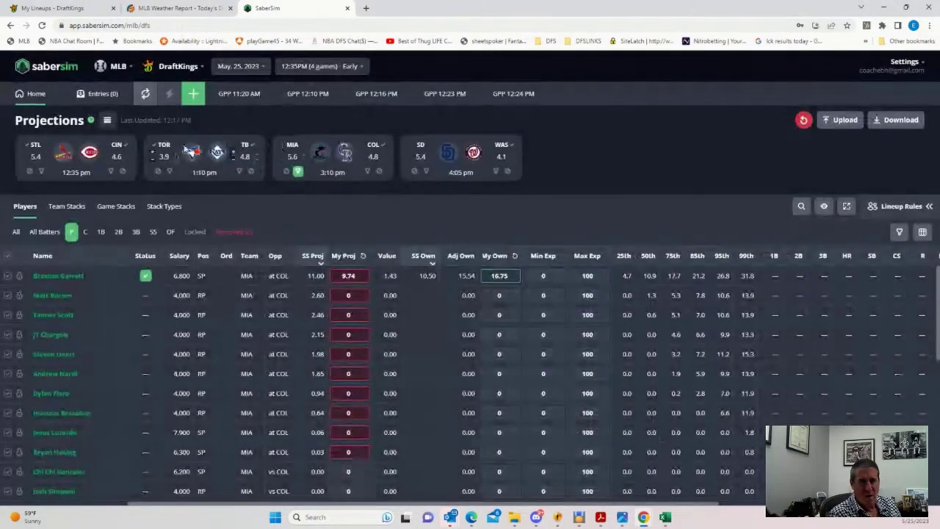
pyautogui.click(803, 120)
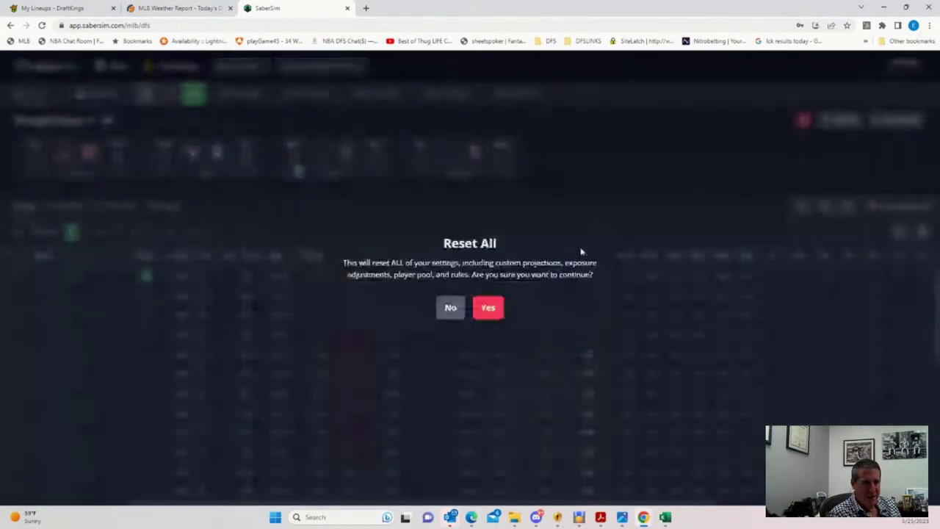
pyautogui.click(490, 308)
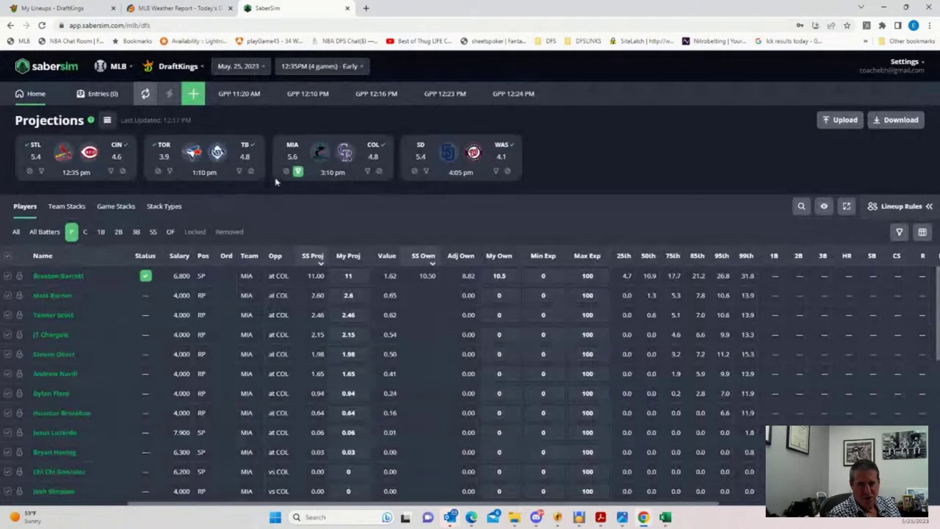
# Clear the team filters and set Blake Snell's projection to 17 and Zach Eflin's to 14.9.
pyautogui.click(298, 171)
pyautogui.click(239, 172)
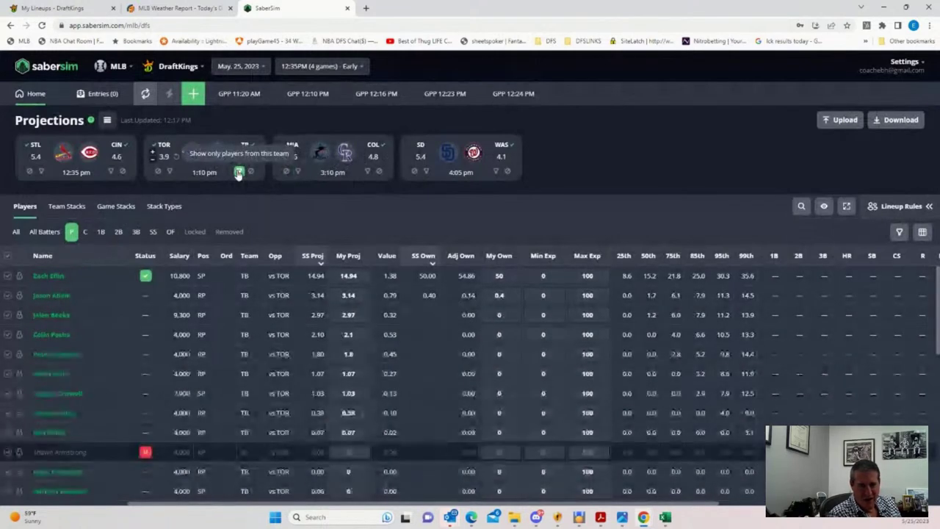
pyautogui.click(239, 172)
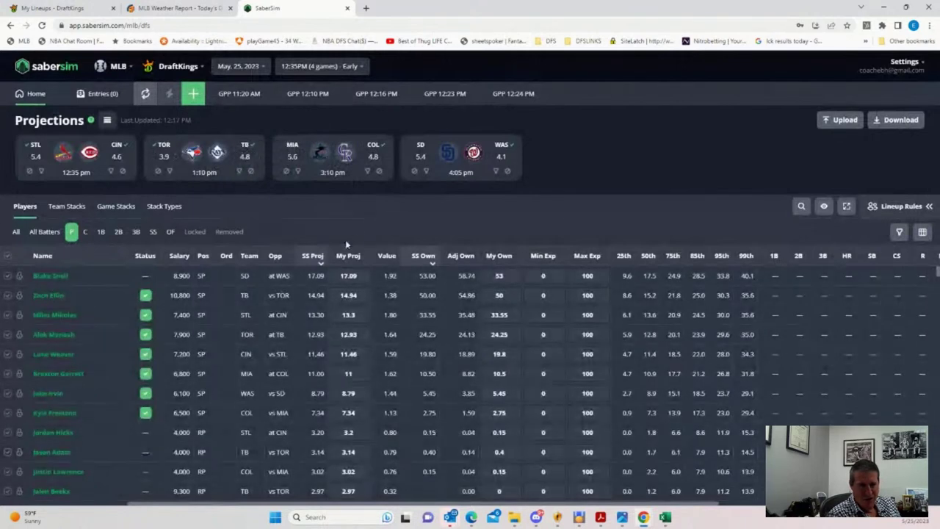
pyautogui.click(335, 278)
pyautogui.click(336, 294)
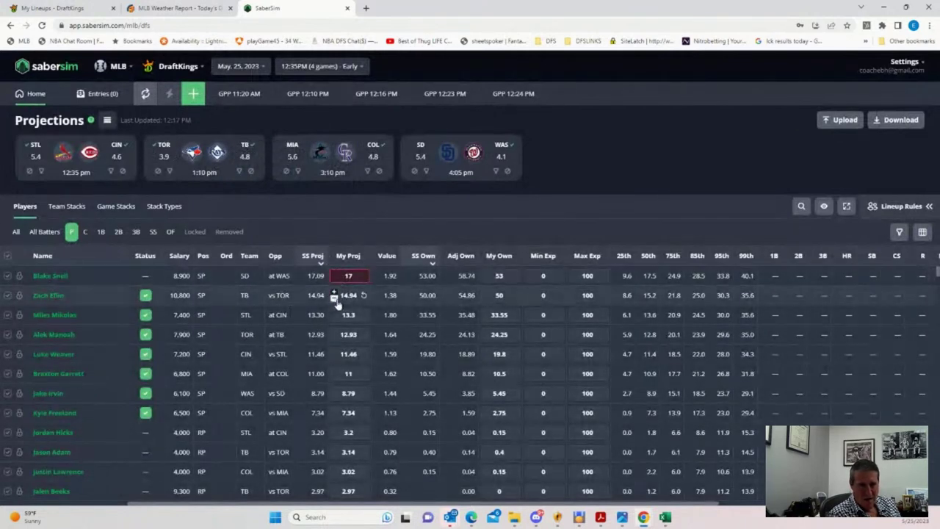
# Build 50 lineups for the 20-max contest, creating the GPP 12:27 PM build.
pyautogui.click(195, 97)
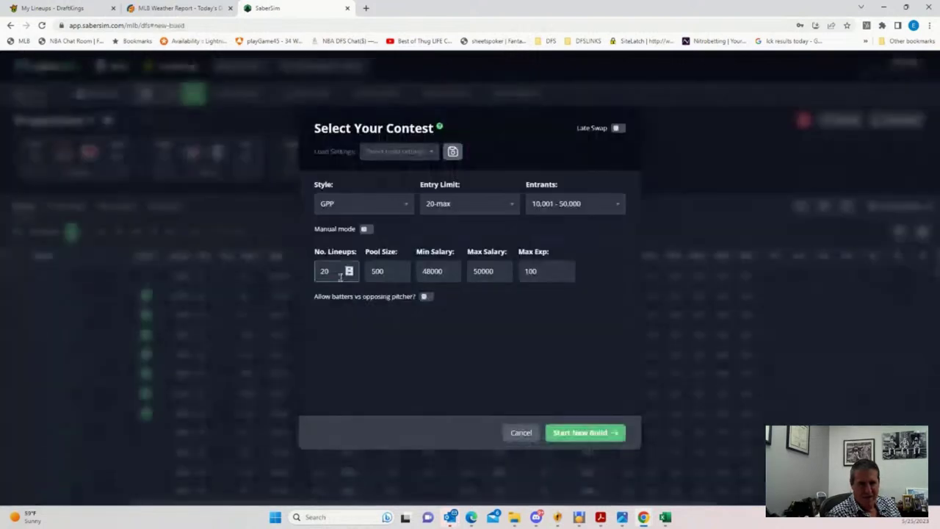
pyautogui.write('50')
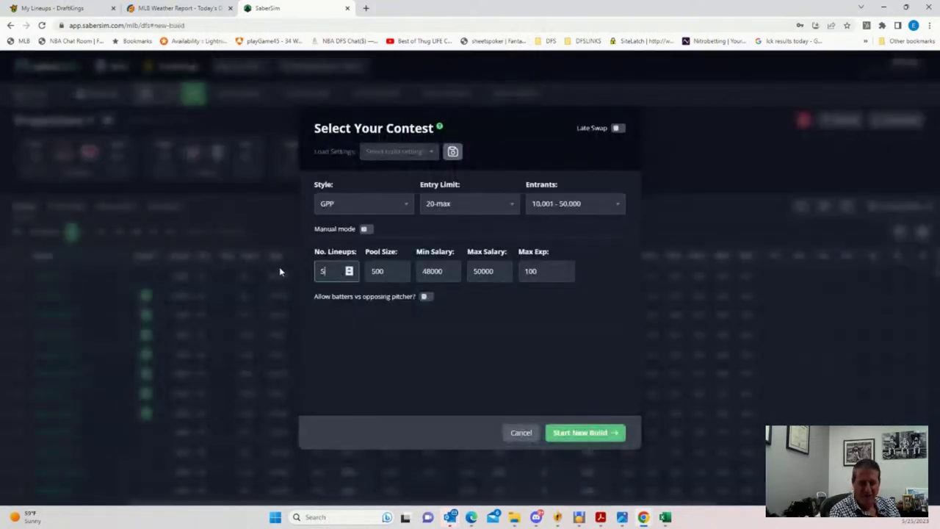
pyautogui.click(412, 389)
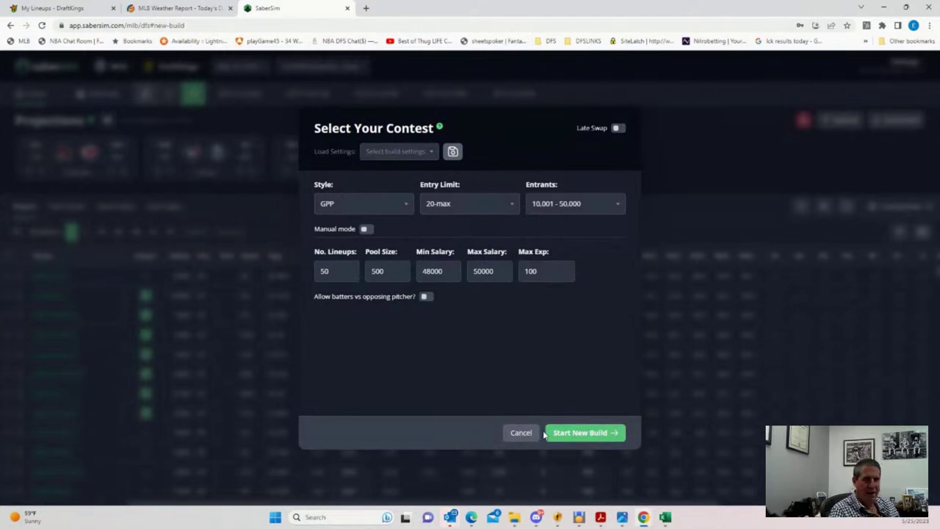
pyautogui.click(608, 436)
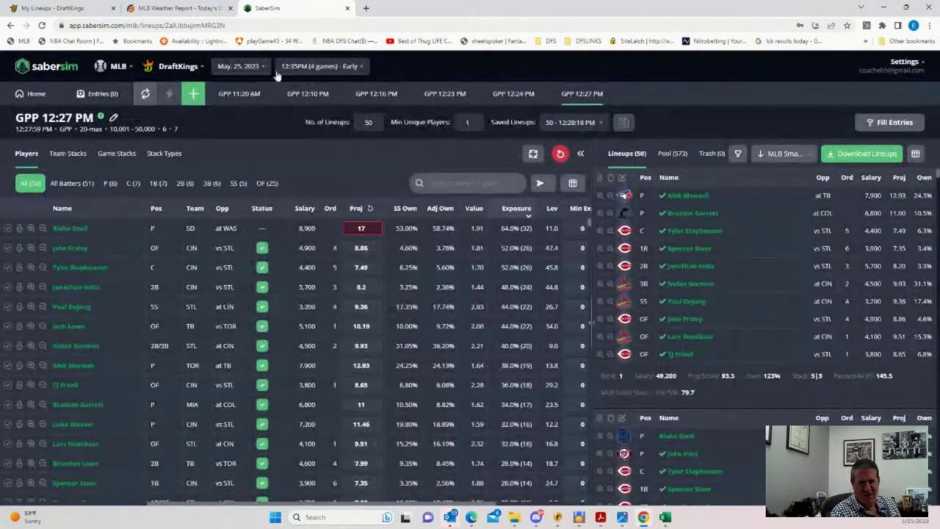
# Check team stack exposures for the GPP 12:27 PM build, then filter the player table to pitchers.
pyautogui.click(165, 154)
pyautogui.click(68, 154)
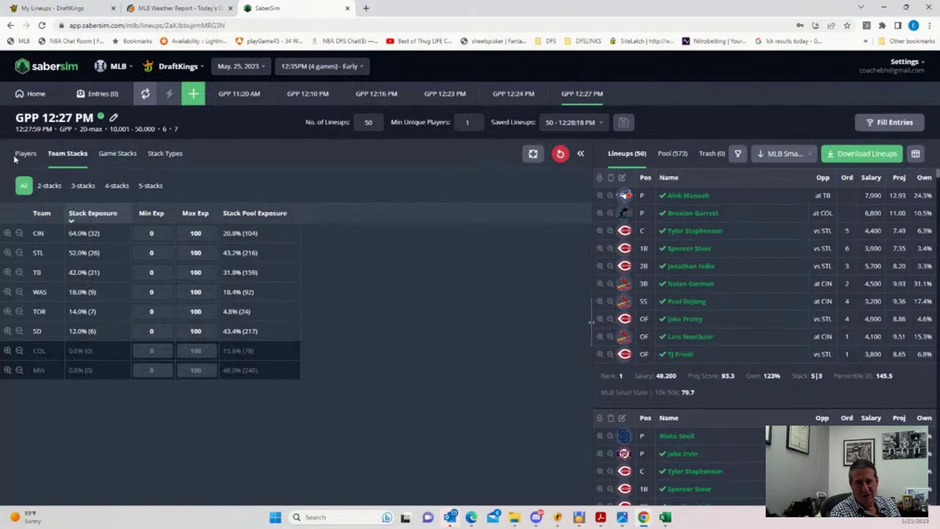
pyautogui.click(25, 154)
pyautogui.click(110, 183)
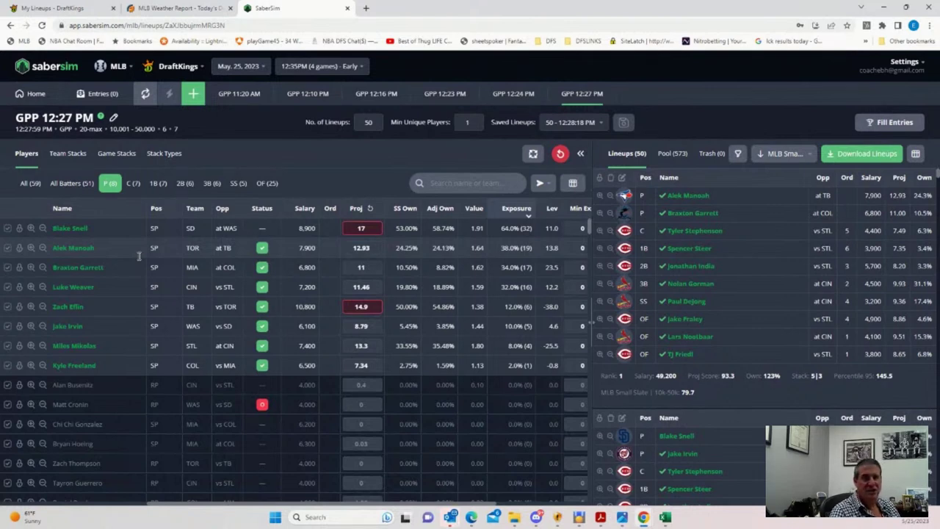
pyautogui.click(243, 25)
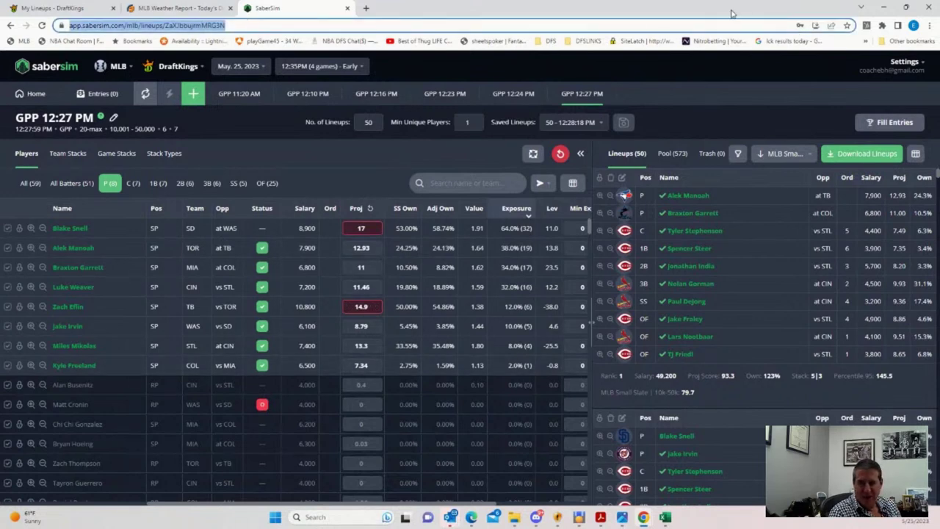
# Load truedfs.com in a new browser tab.
pyautogui.click(929, 25)
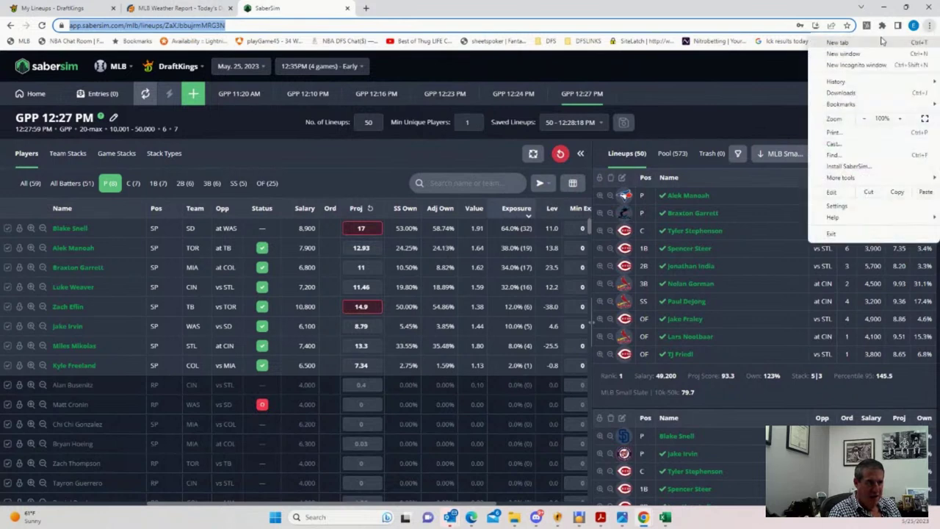
pyautogui.click(831, 47)
pyautogui.click(134, 25)
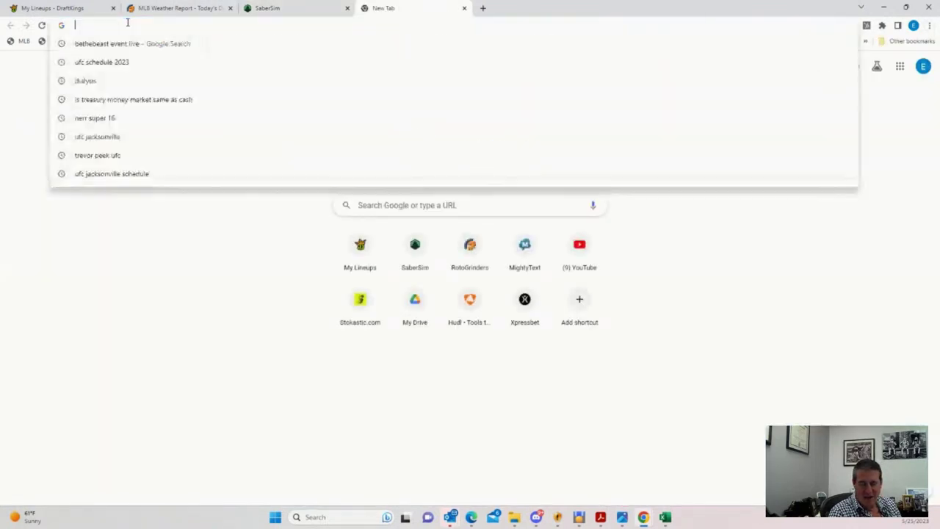
pyautogui.write('truedfs.com')
pyautogui.press('Return')
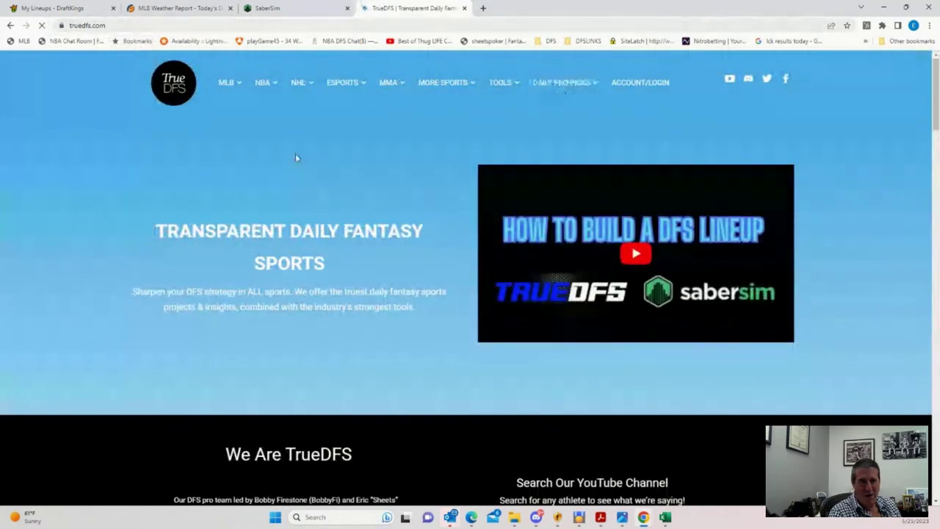
# Log in to the TrueDFS premium account with saved credentials and the two-factor code.
pyautogui.moveTo(226, 82)
pyautogui.click(245, 143)
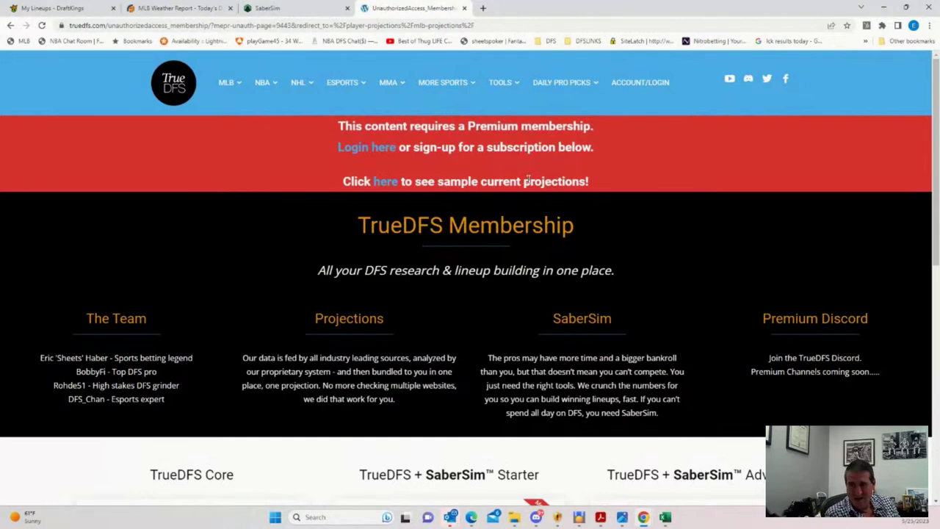
pyautogui.click(360, 148)
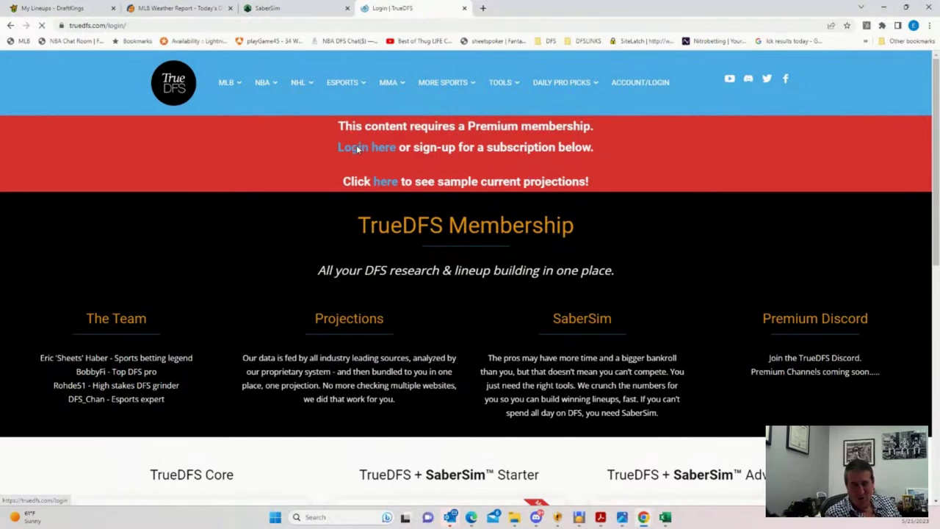
pyautogui.click(220, 271)
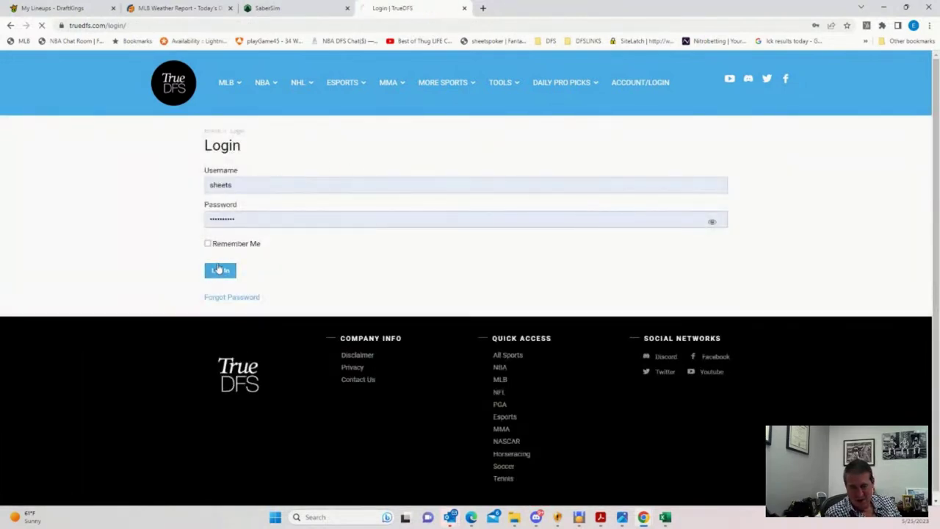
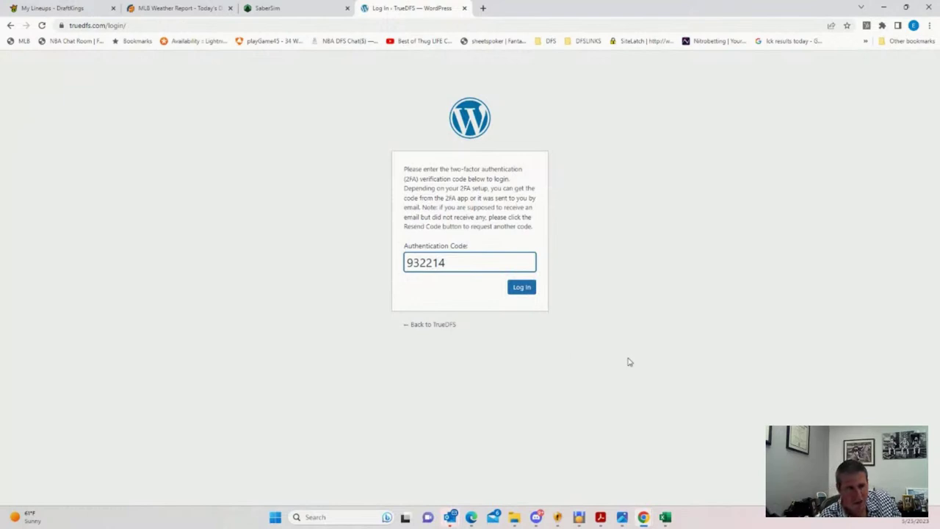
pyautogui.click(520, 287)
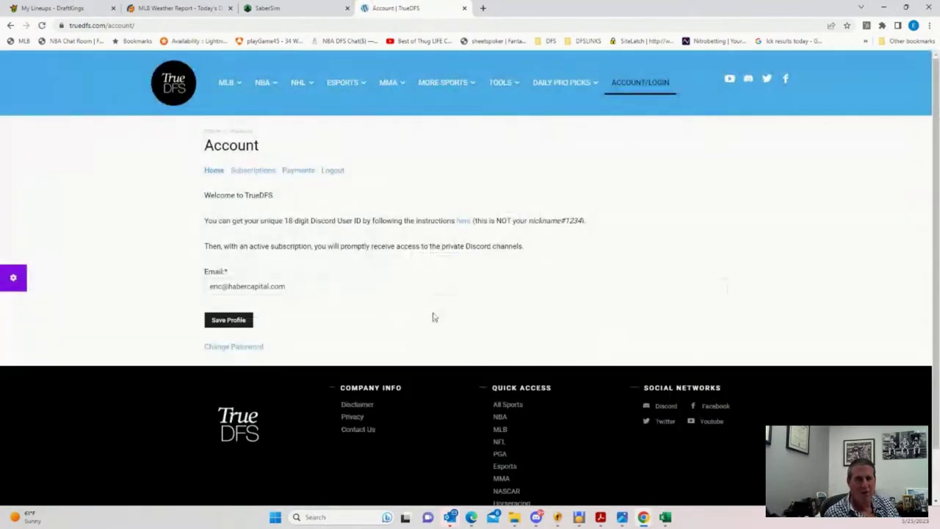
# Go to MLB Projections from the MLB menu and show the DraftKings Goldy table.
pyautogui.moveTo(226, 82)
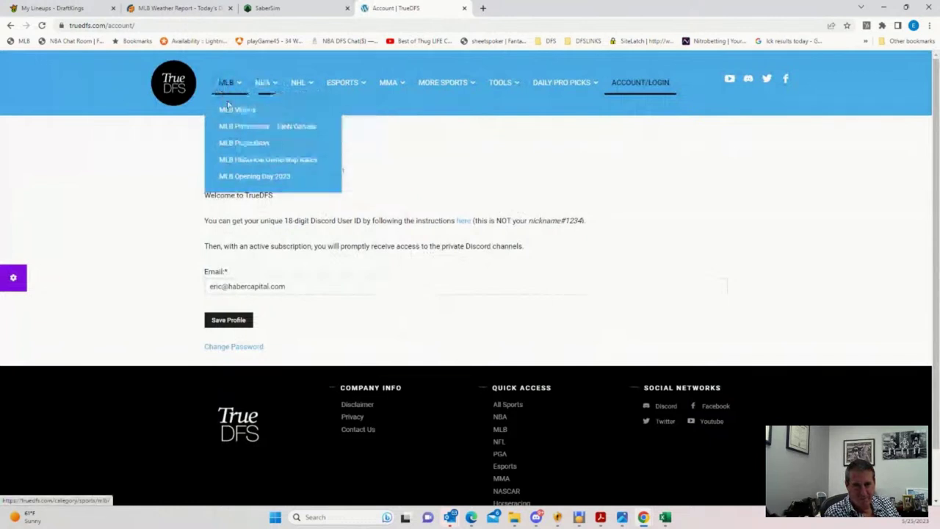
pyautogui.click(247, 145)
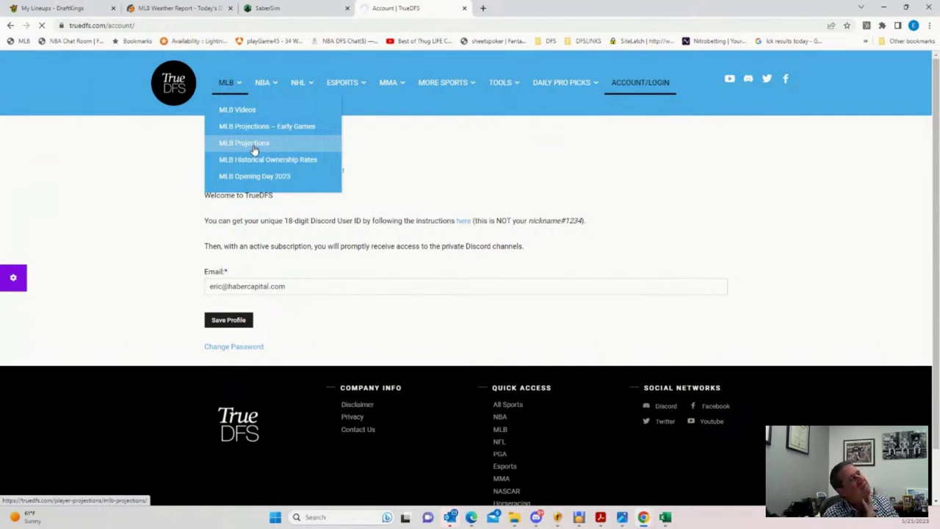
pyautogui.click(254, 150)
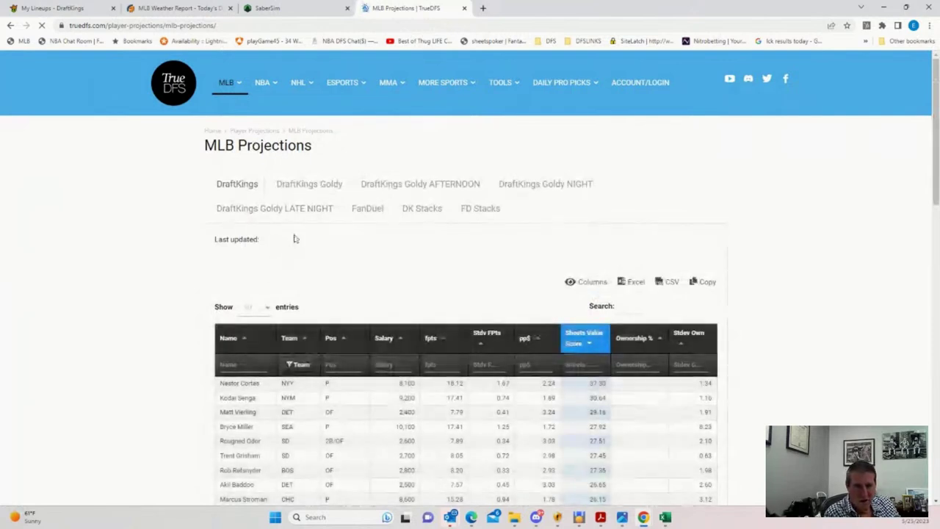
pyautogui.click(297, 185)
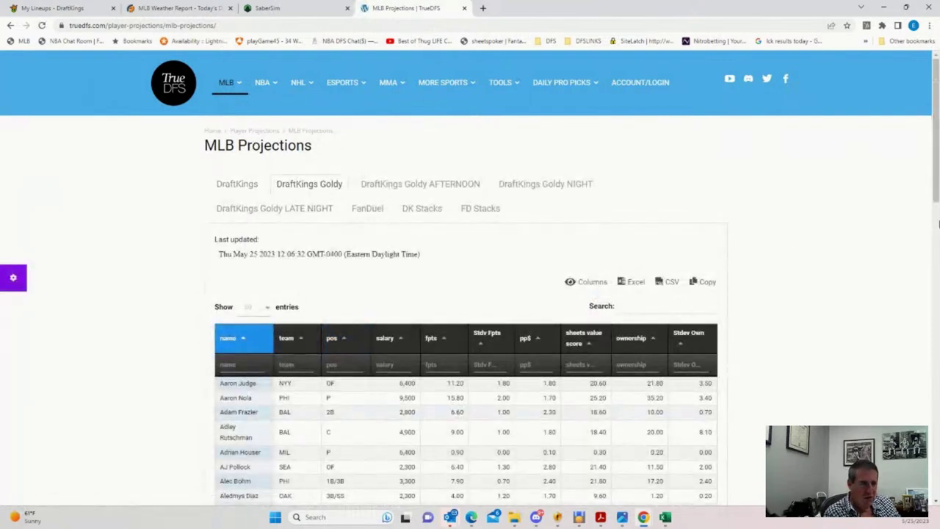
pyautogui.scroll(-1, 924, 248)
pyautogui.scroll(-1, 923, 248)
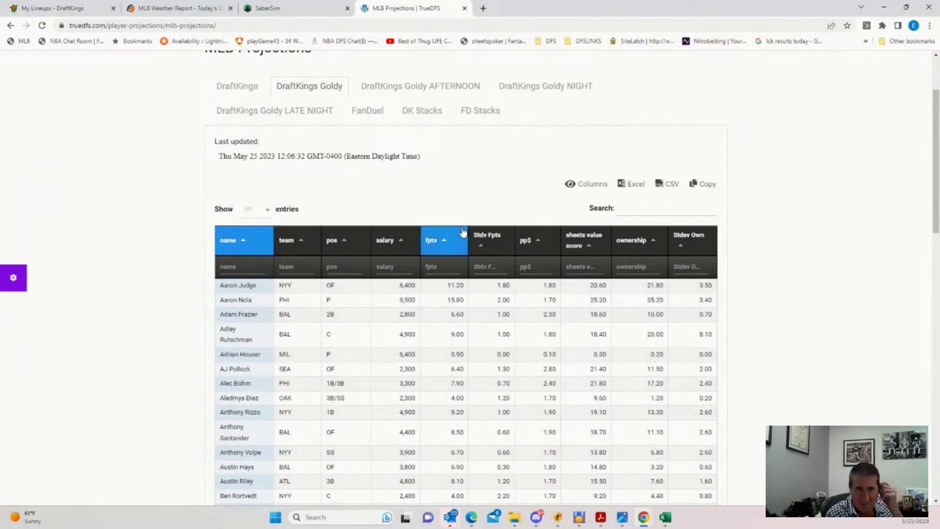
# Sort DraftKings Goldy players by sheets value score descending, Logan Gilbert first at 42.80.
pyautogui.click(590, 247)
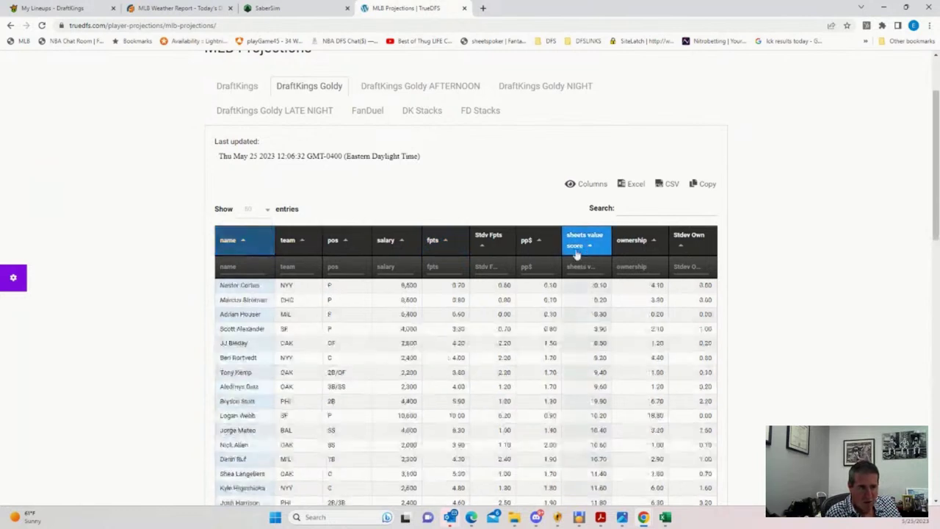
pyautogui.click(590, 248)
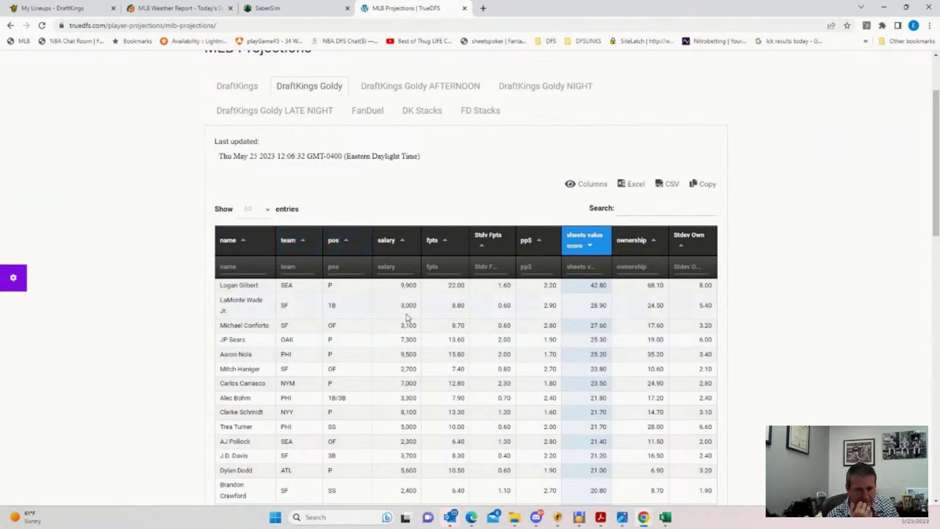
# Sort by fpts and filter the fpts column with 1, leaving 13 of 114 players.
pyautogui.click(304, 244)
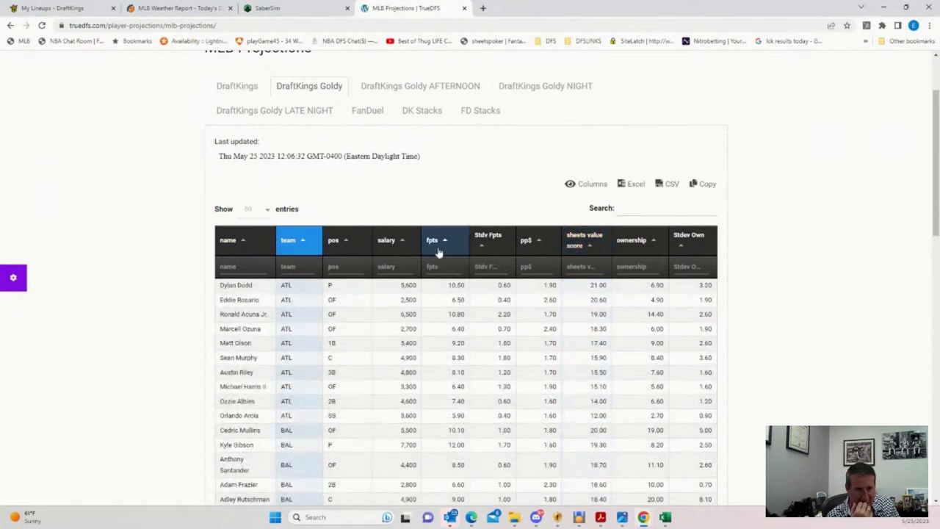
pyautogui.click(442, 245)
pyautogui.click(438, 268)
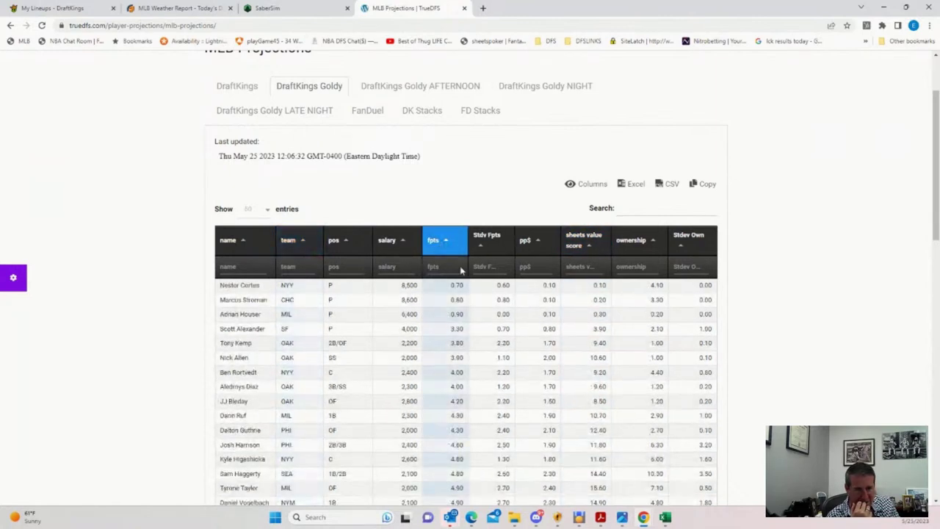
pyautogui.write('1')
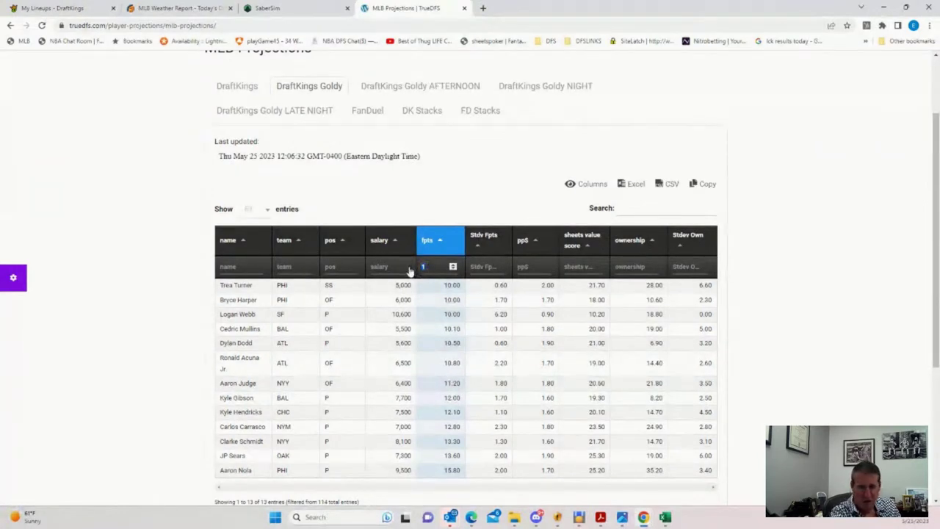
pyautogui.press('BackSpace')
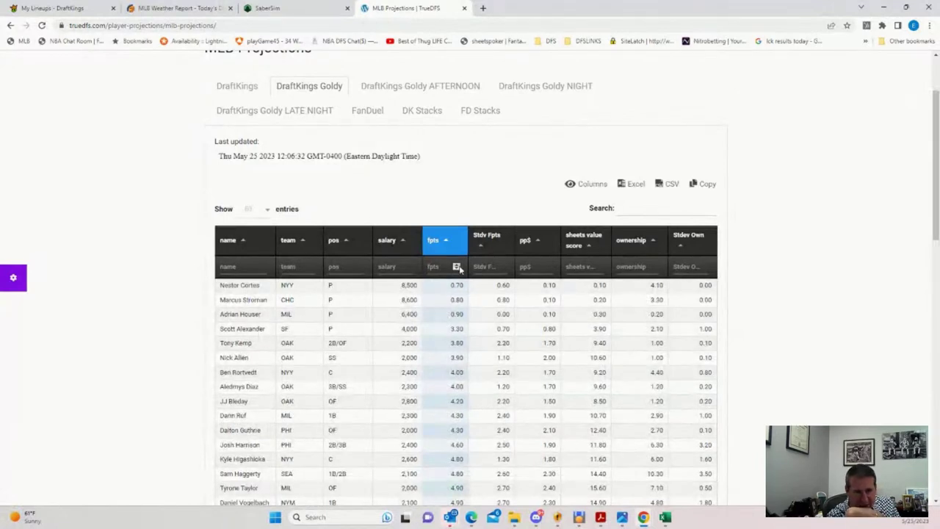
pyautogui.write('1')
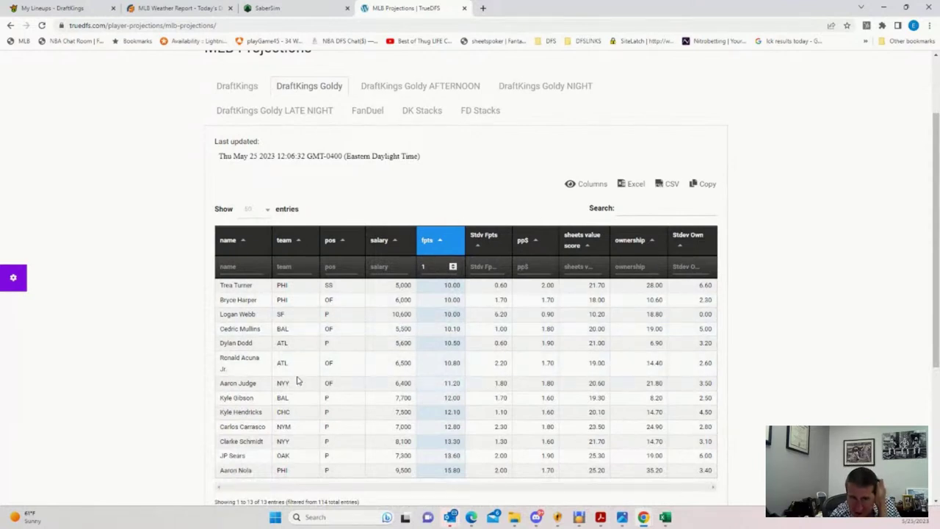
# Rank the 13 filtered players by sheets value score descending, led by JP Sears (25.30).
pyautogui.click(581, 247)
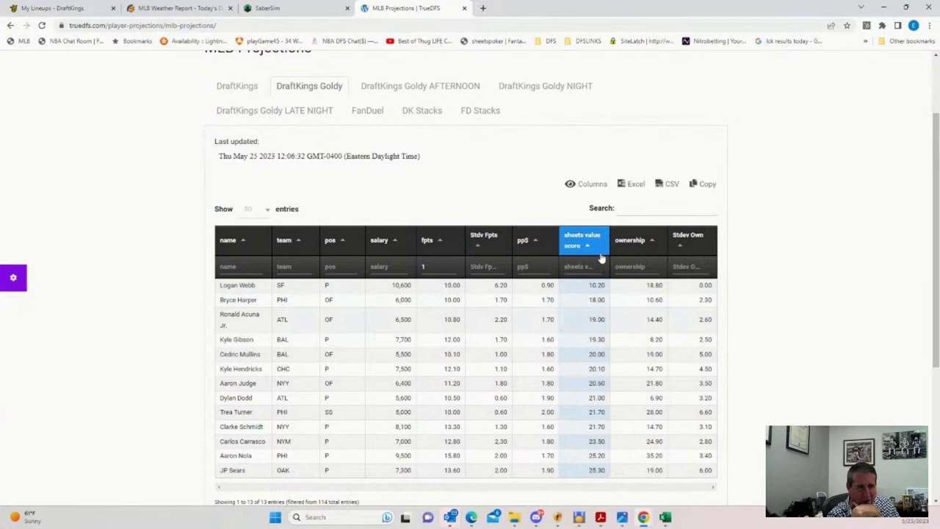
pyautogui.click(594, 248)
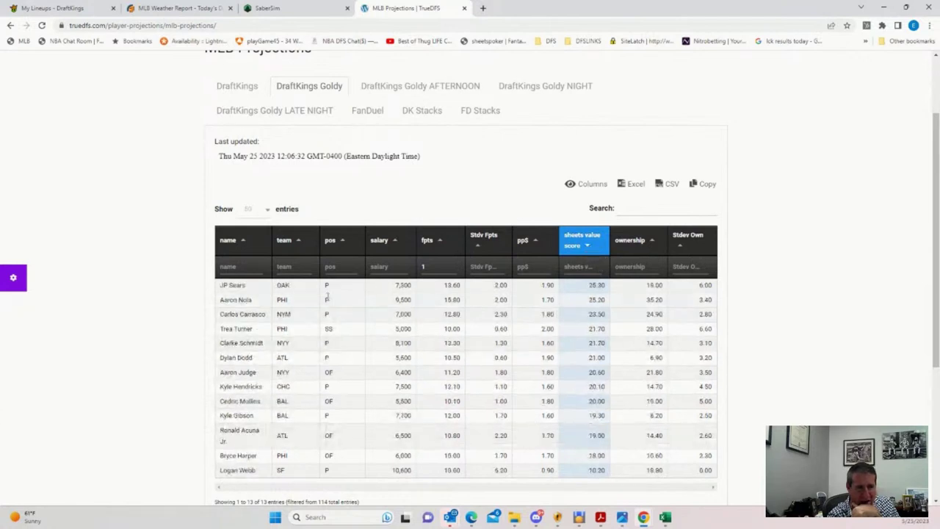
pyautogui.click(342, 243)
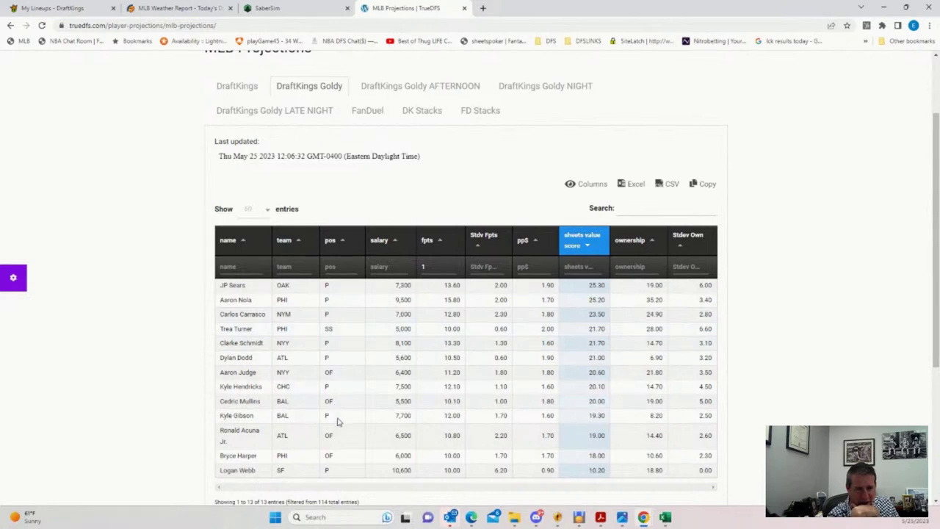
pyautogui.scroll(-1, 338, 426)
pyautogui.scroll(-1, 502, 359)
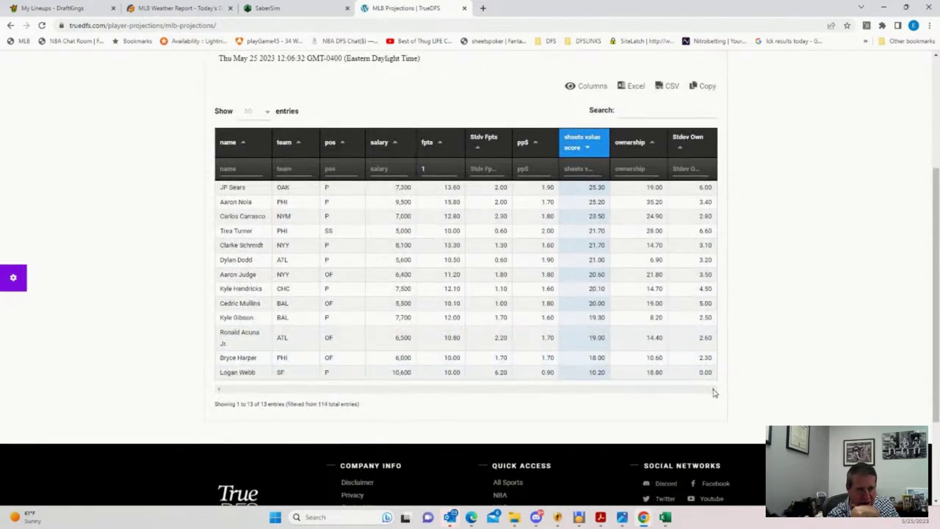
pyautogui.scroll(-2, 709, 390)
pyautogui.scroll(3, 709, 390)
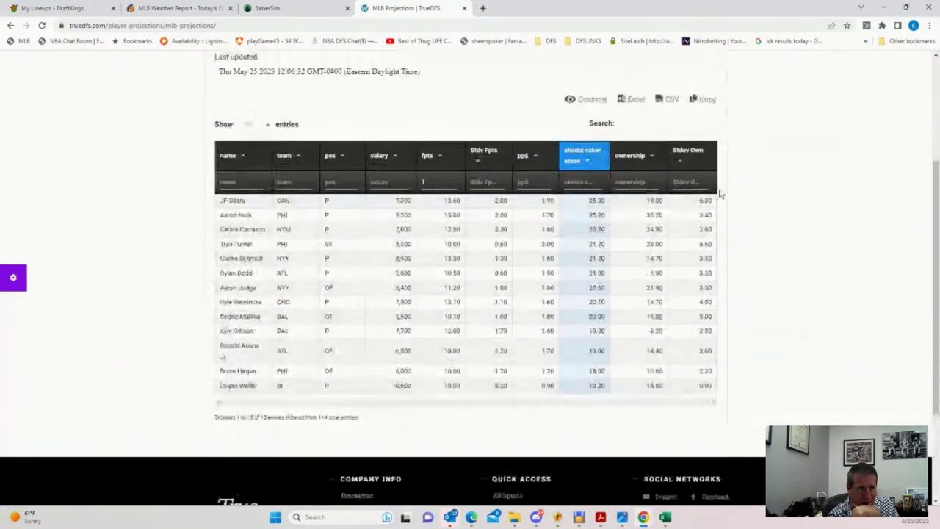
pyautogui.scroll(-3, 588, 250)
pyautogui.scroll(4, 584, 243)
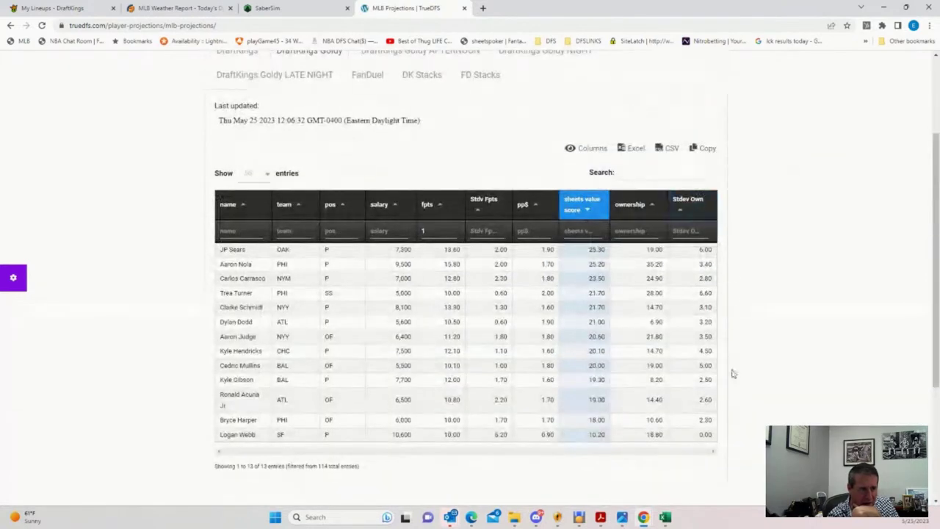
pyautogui.scroll(2, 935, 261)
pyautogui.scroll(-4, 935, 250)
pyautogui.scroll(3, 465, 288)
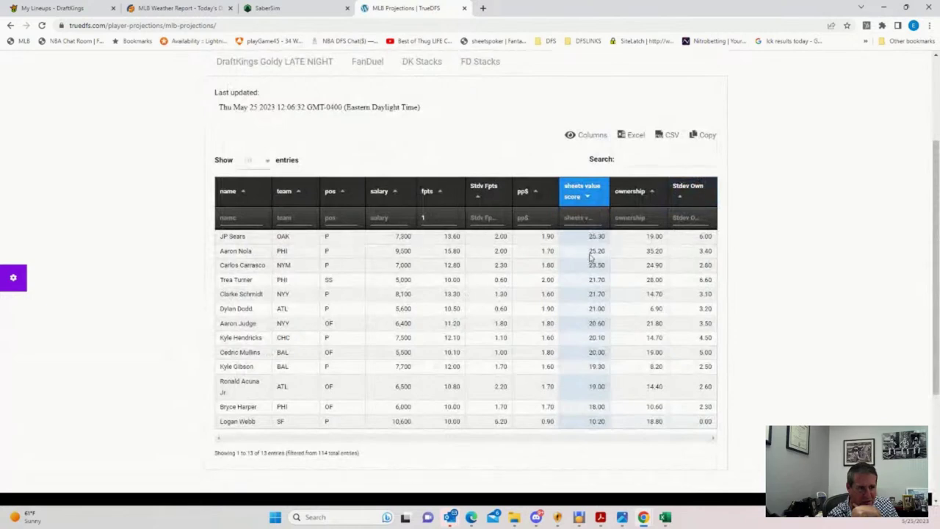
pyautogui.scroll(-3, 594, 403)
pyautogui.scroll(3, 603, 365)
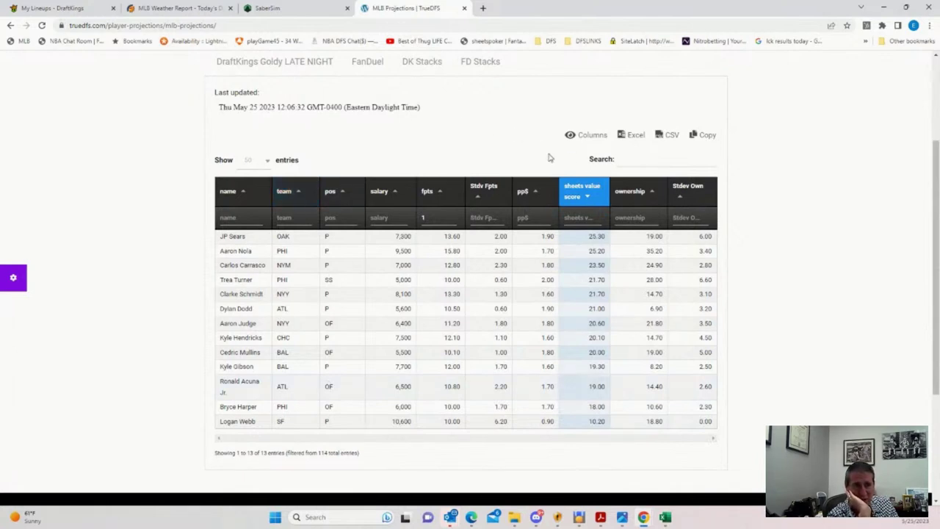
pyautogui.scroll(1, 536, 136)
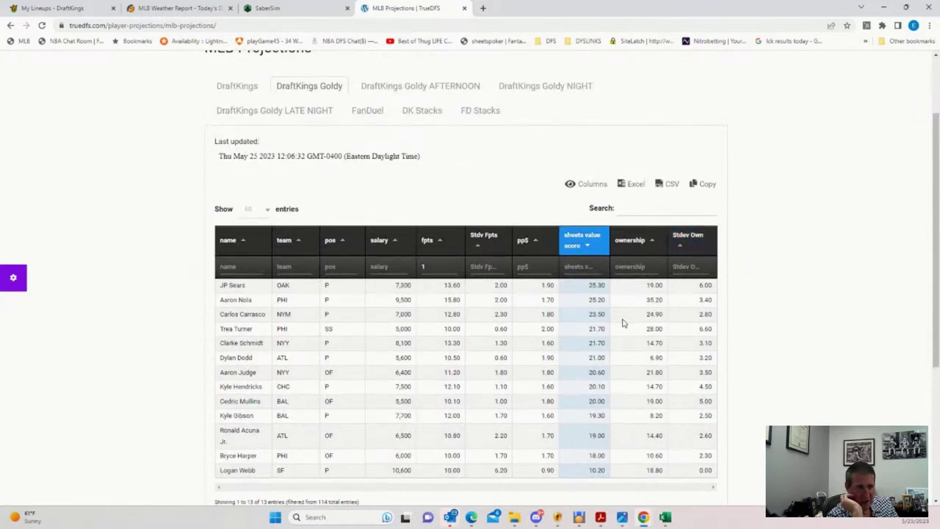
pyautogui.scroll(-3, 623, 322)
pyautogui.scroll(1, 582, 321)
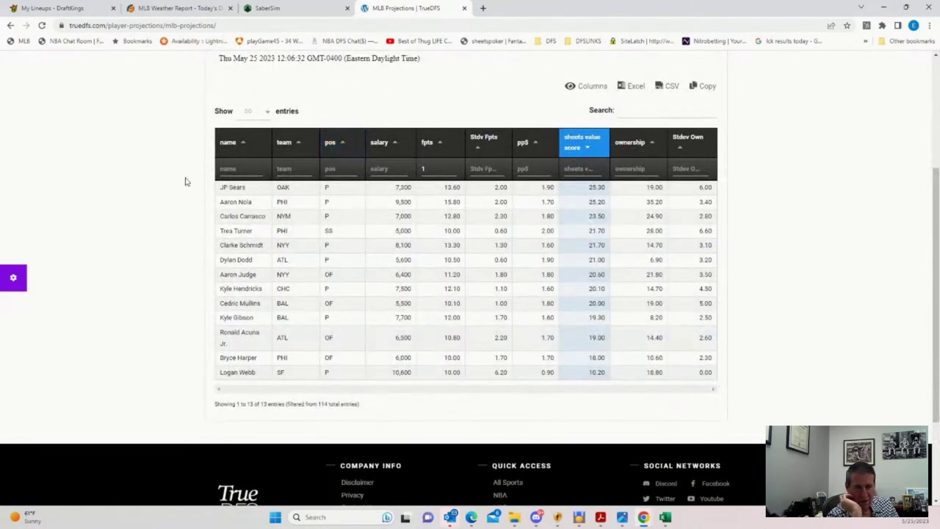
pyautogui.scroll(3, 160, 178)
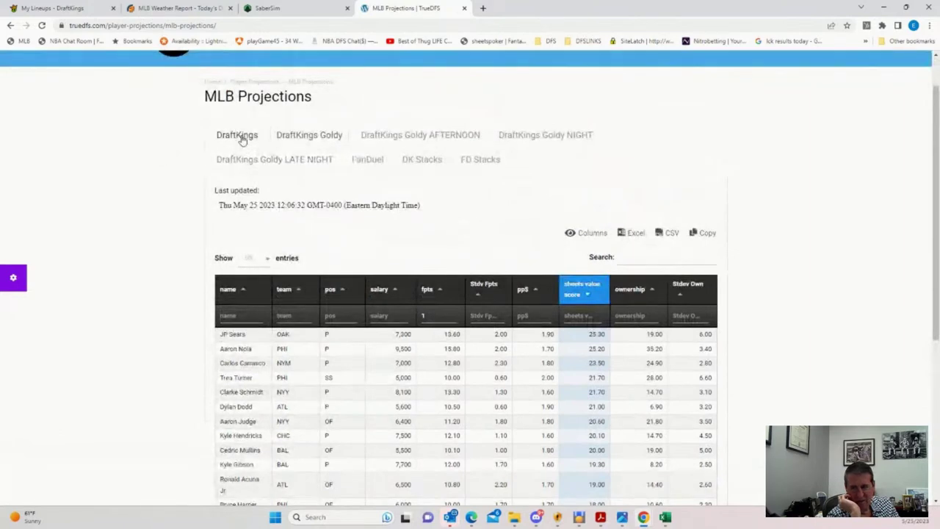
# Browse the standard DraftKings projections through pages two and three.
pyautogui.click(243, 139)
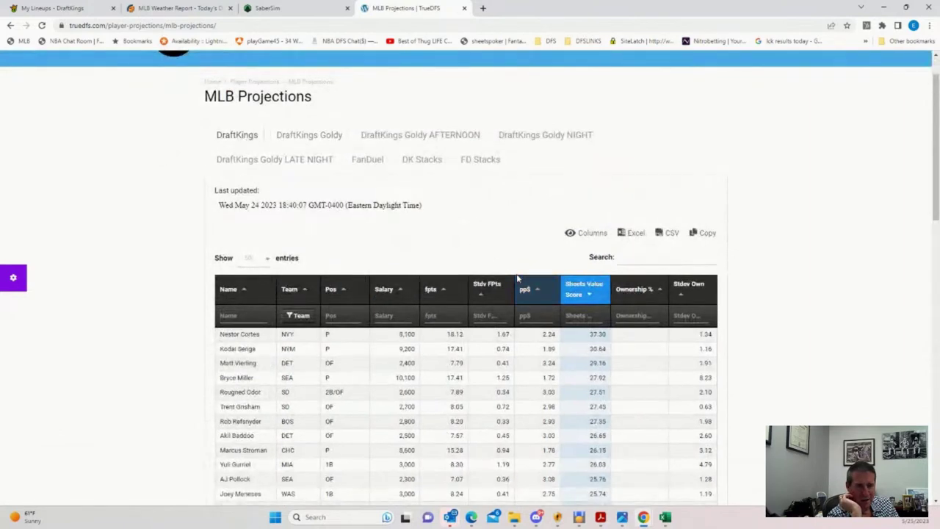
pyautogui.scroll(-10, 664, 377)
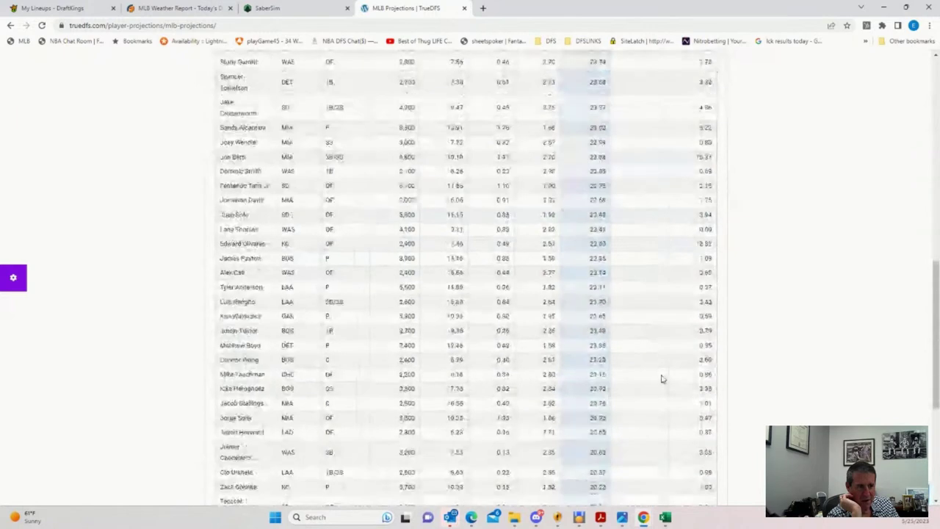
pyautogui.scroll(-5, 661, 378)
pyautogui.scroll(1, 661, 378)
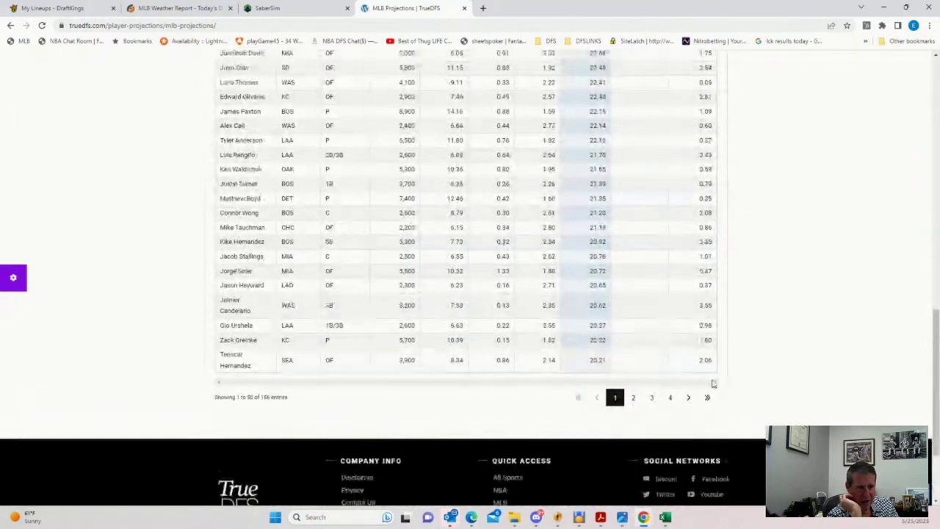
pyautogui.click(635, 399)
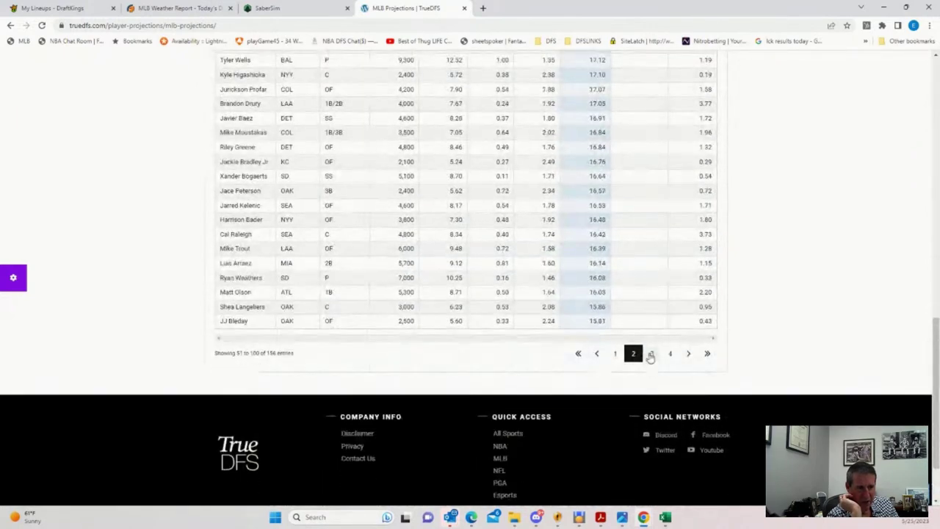
pyautogui.click(650, 354)
pyautogui.scroll(5, 652, 294)
pyautogui.scroll(10, 640, 216)
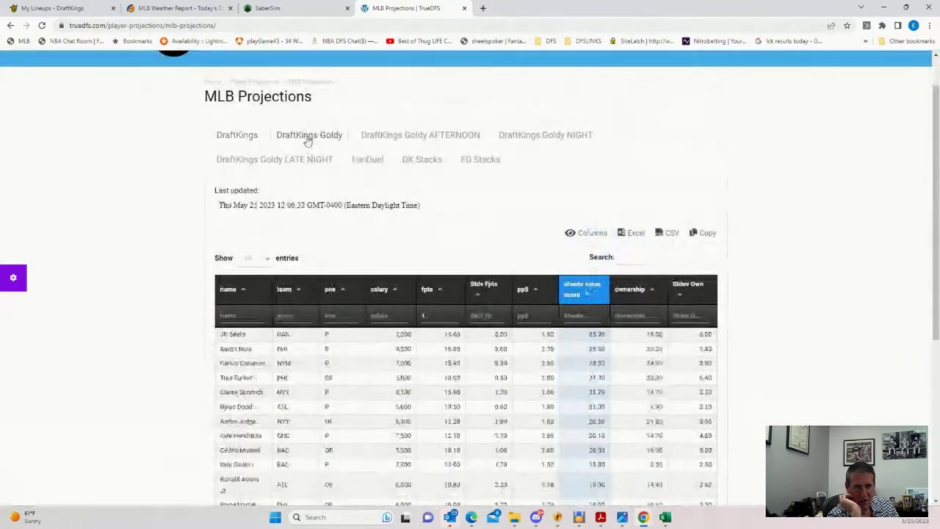
pyautogui.scroll(-4, 441, 301)
pyautogui.scroll(1, 441, 301)
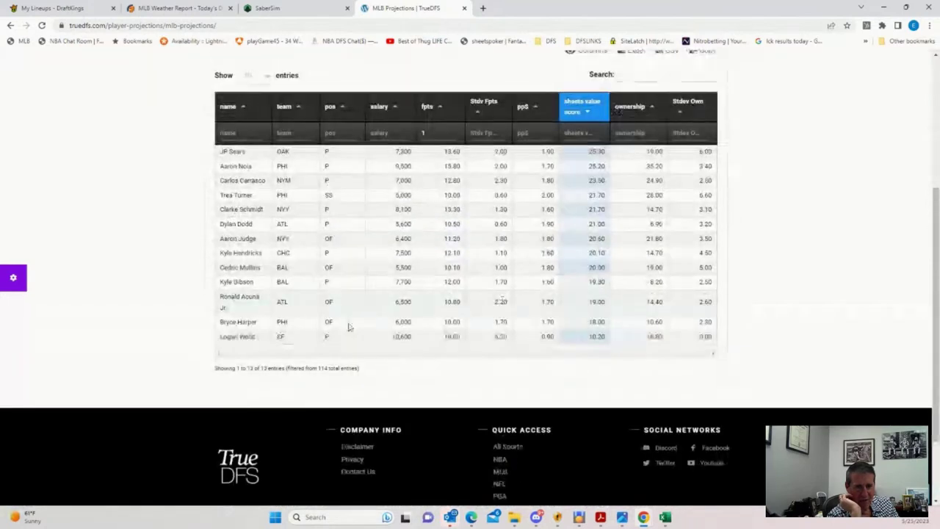
pyautogui.scroll(2, 311, 319)
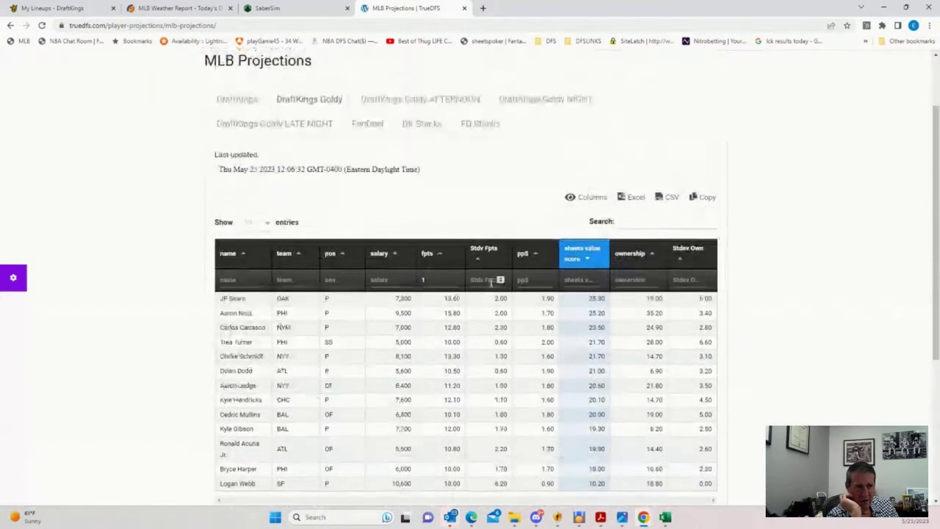
# Sort the 13 DraftKings Goldy players A–Z by name, starting with Aaron Judge.
pyautogui.click(247, 256)
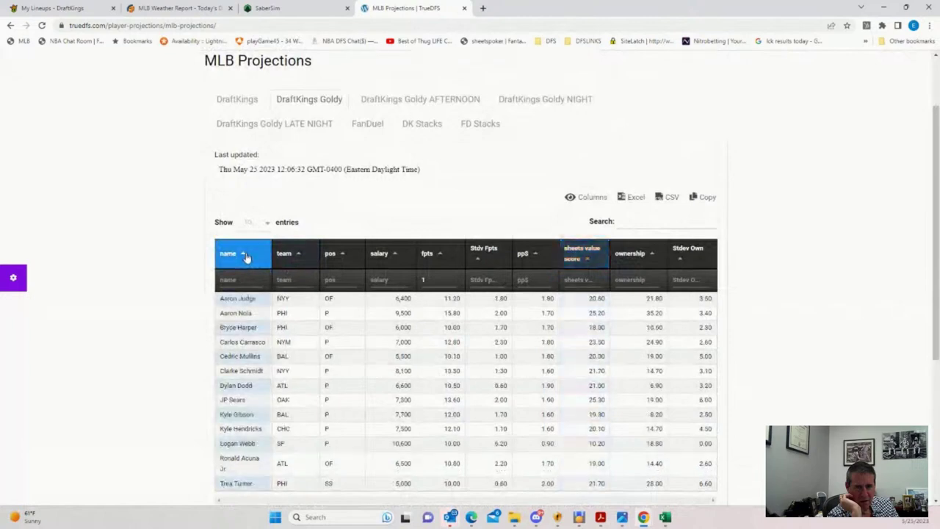
pyautogui.scroll(-3, 401, 367)
pyautogui.scroll(1, 403, 372)
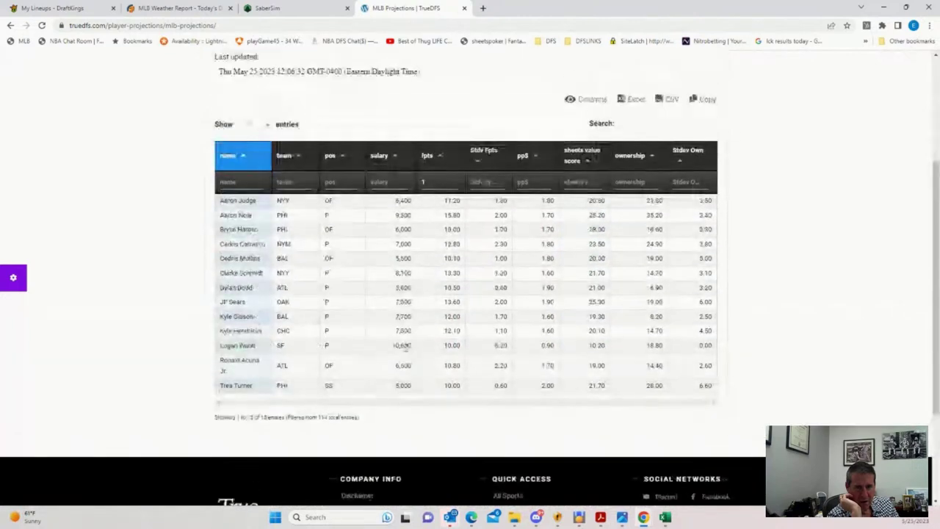
pyautogui.scroll(1, 332, 257)
pyautogui.scroll(1, 342, 242)
# Reload the projections page to clear the filter and reopen the DraftKings Goldy table.
pyautogui.click(248, 24)
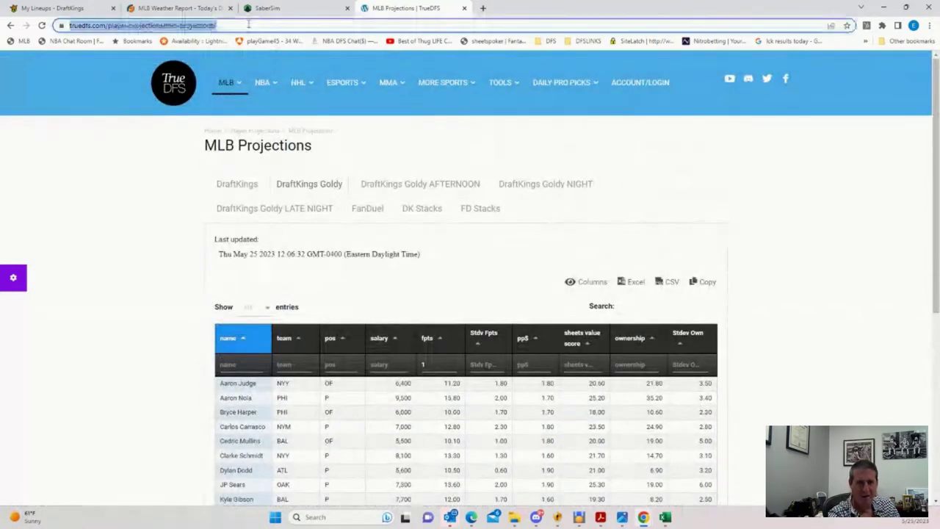
pyautogui.press('Return')
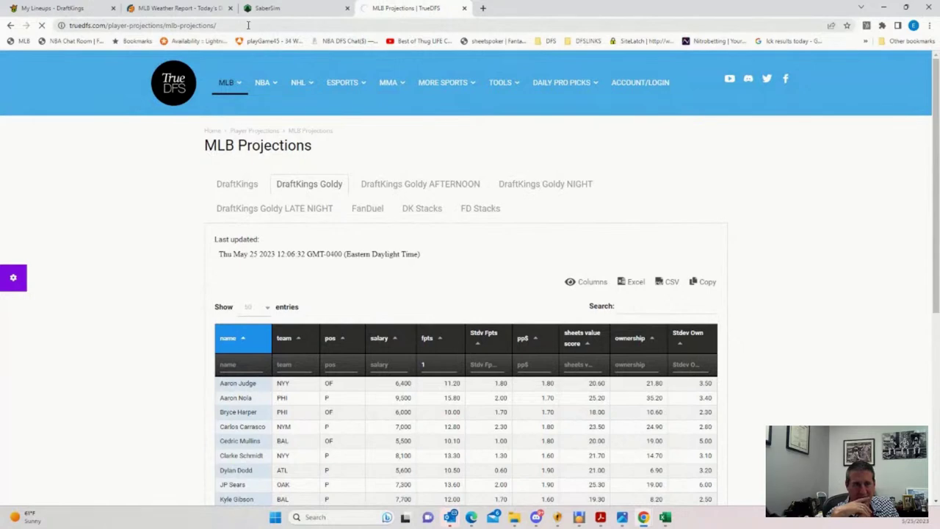
pyautogui.moveTo(262, 82)
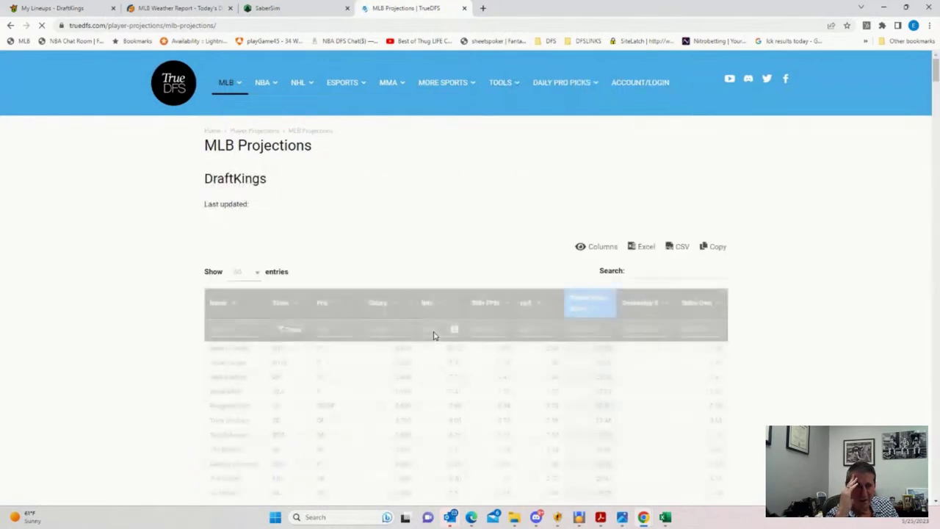
pyautogui.scroll(-2, 367, 365)
pyautogui.scroll(3, 367, 364)
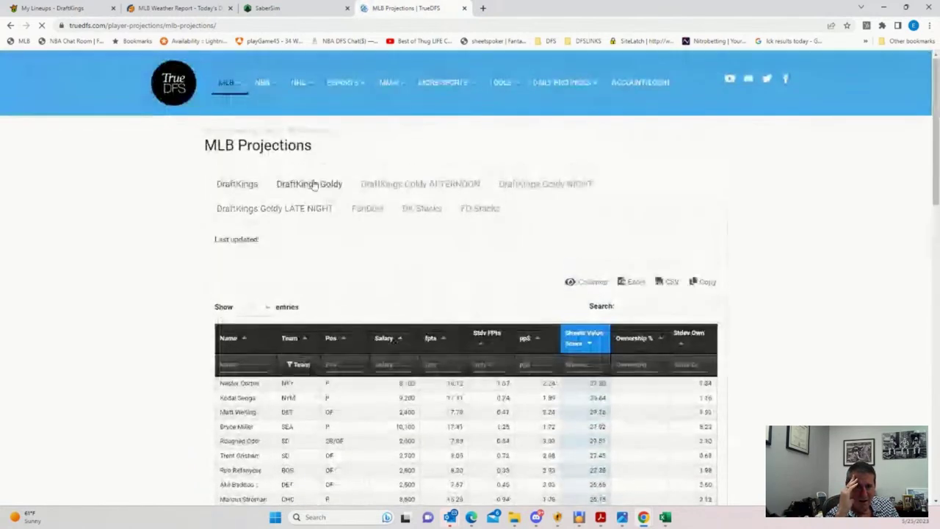
pyautogui.click(314, 185)
pyautogui.scroll(-1, 419, 397)
pyautogui.scroll(-10, 419, 396)
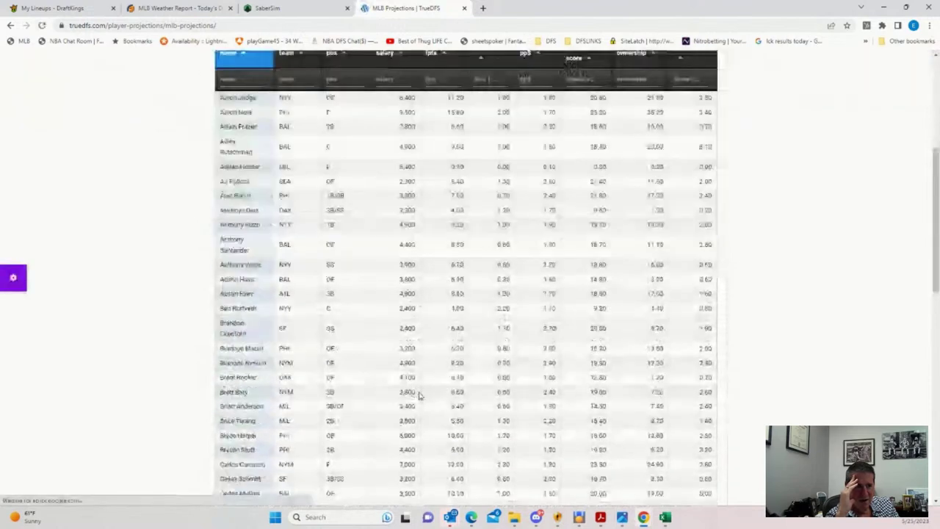
pyautogui.scroll(-3, 416, 391)
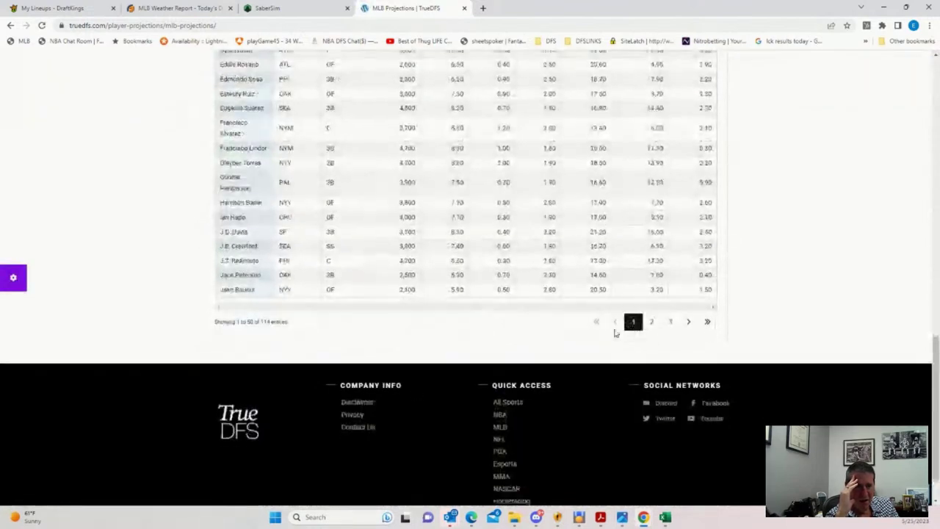
pyautogui.scroll(2, 558, 221)
pyautogui.scroll(10, 543, 192)
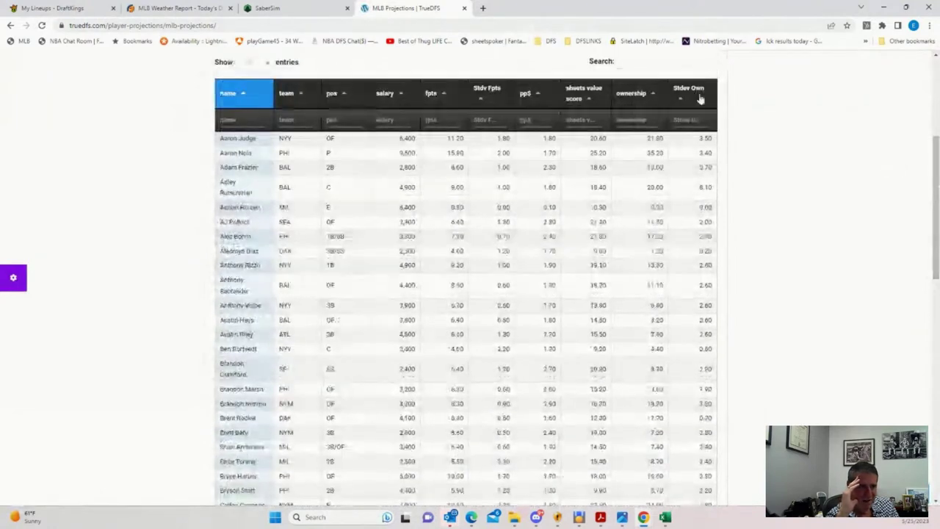
# Sort the full table by sheets value score, highest first, led by Logan Gilbert at 42.80.
pyautogui.click(586, 93)
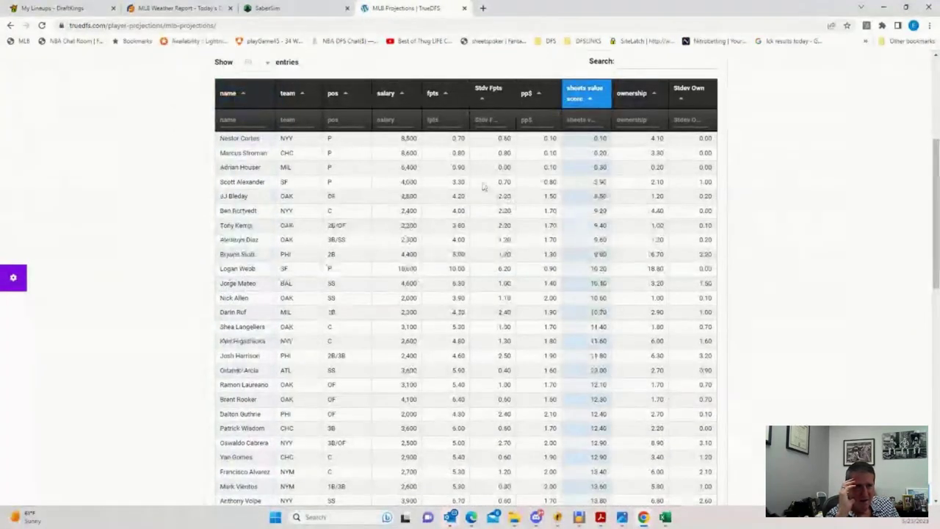
pyautogui.moveTo(934, 151); pyautogui.dragTo(923, 53)
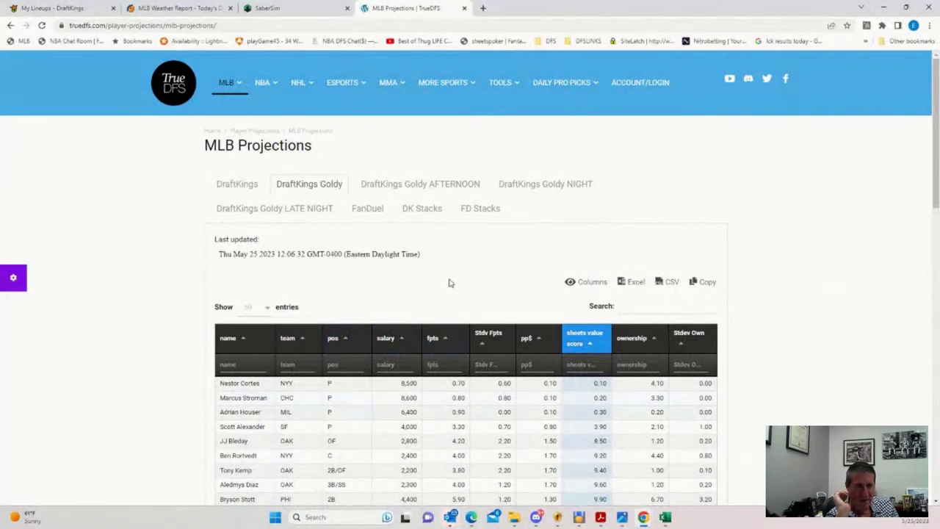
pyautogui.click(587, 348)
pyautogui.scroll(-2, 430, 371)
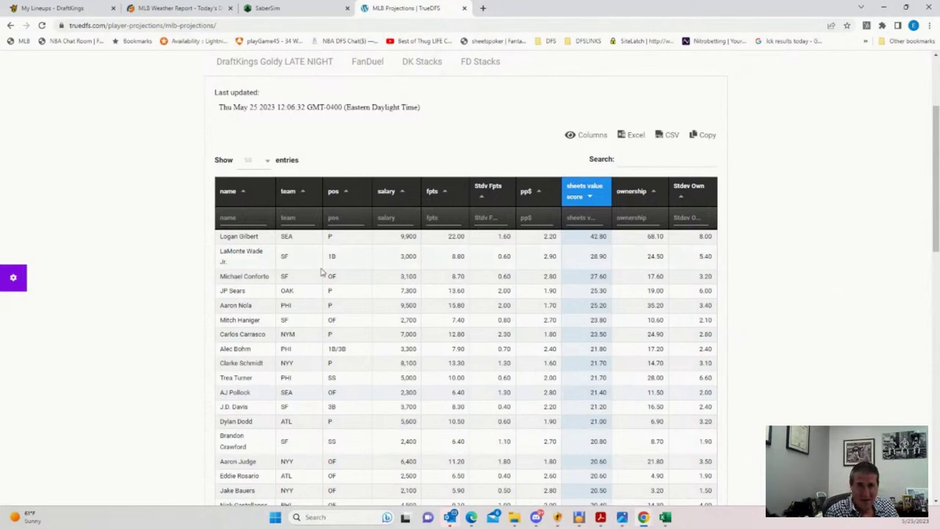
# In DraftKings, pick the MLB 7:05 pm slate under Edit Entries, then return to My Lineups.
pyautogui.click(51, 8)
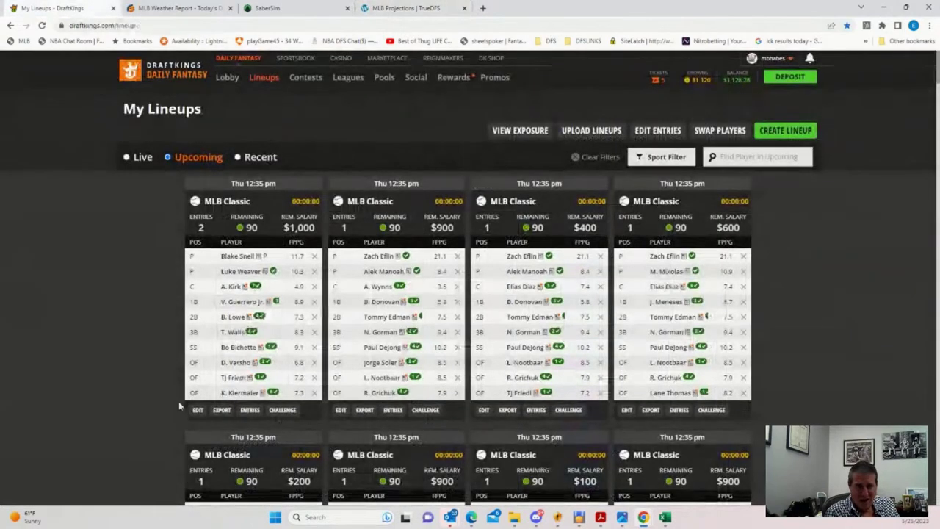
pyautogui.click(646, 131)
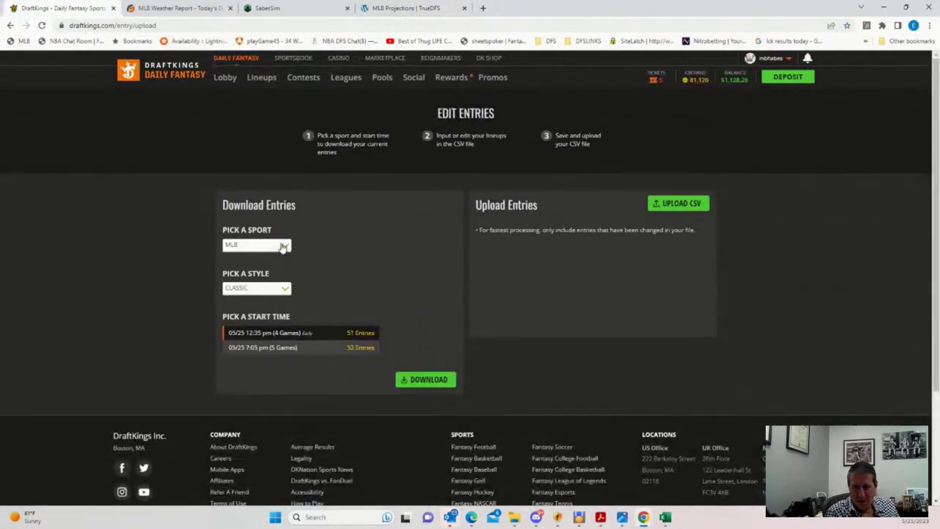
pyautogui.click(283, 247)
pyautogui.click(283, 247)
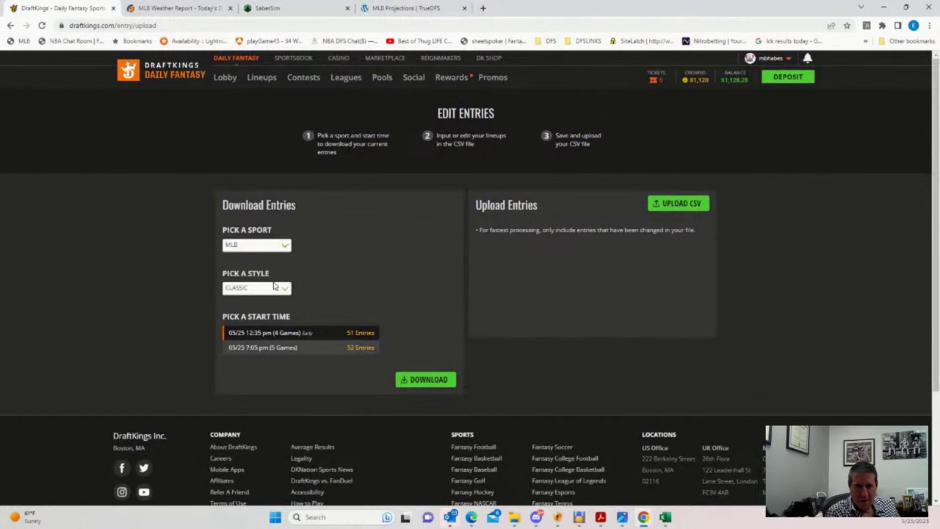
pyautogui.click(266, 348)
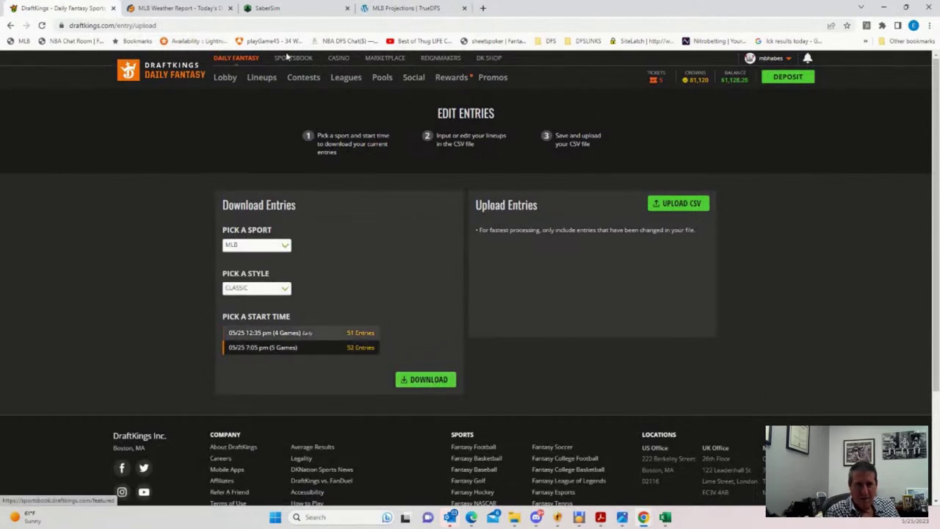
pyautogui.click(262, 80)
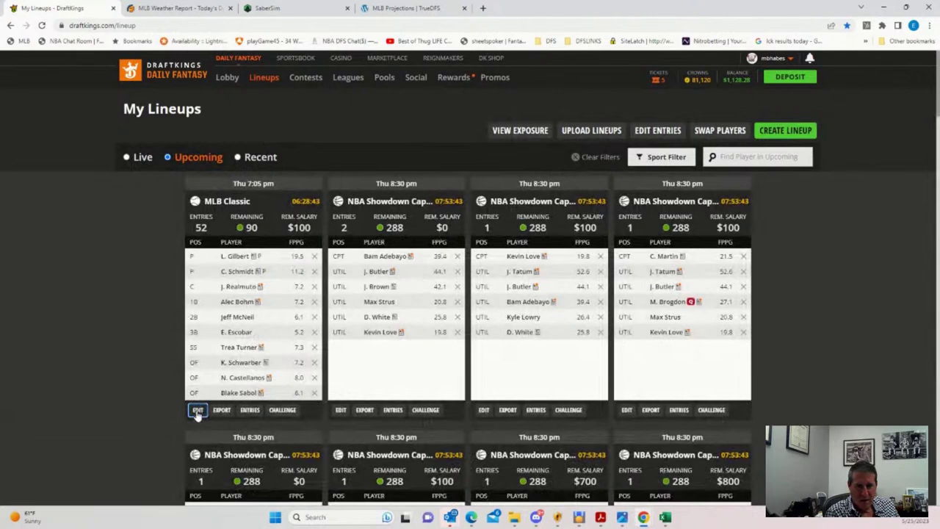
# Clear the 7:05 pm lineup and check pitchers for BAL @ NYY, PHI @ ATL, SF @ MIL, NYM @ CHC.
pyautogui.click(198, 410)
pyautogui.click(515, 457)
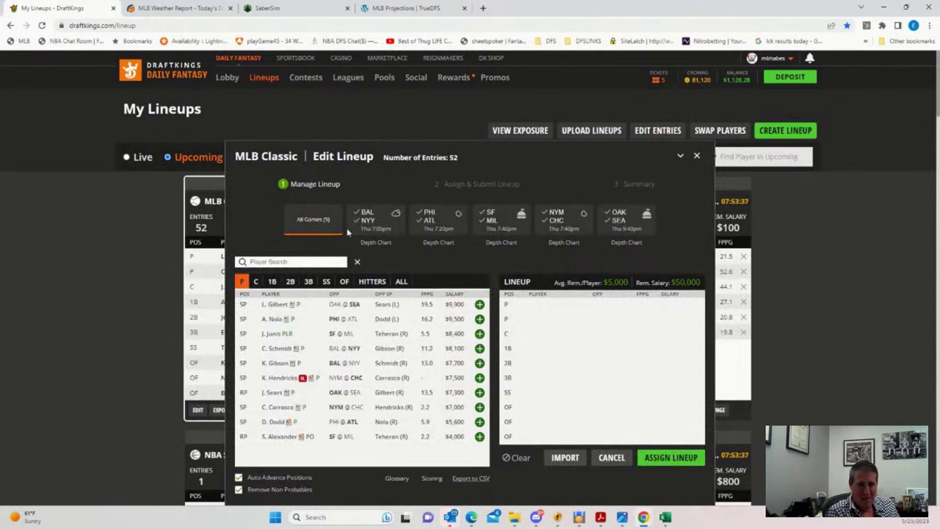
pyautogui.click(368, 219)
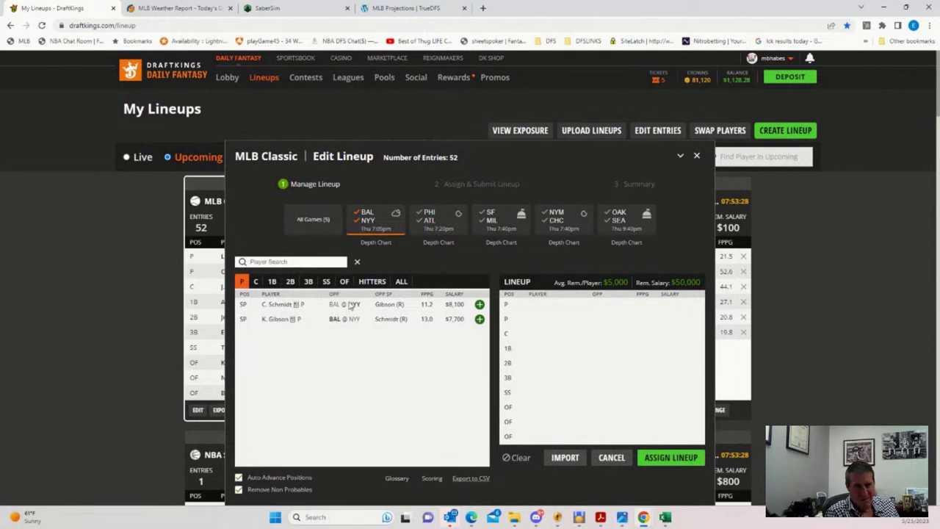
pyautogui.click(367, 215)
pyautogui.click(430, 219)
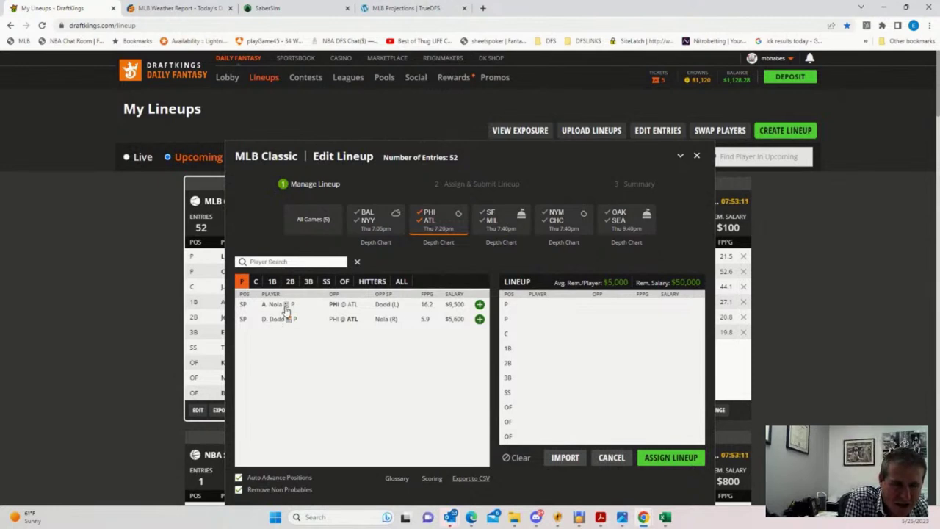
pyautogui.click(419, 220)
pyautogui.click(496, 225)
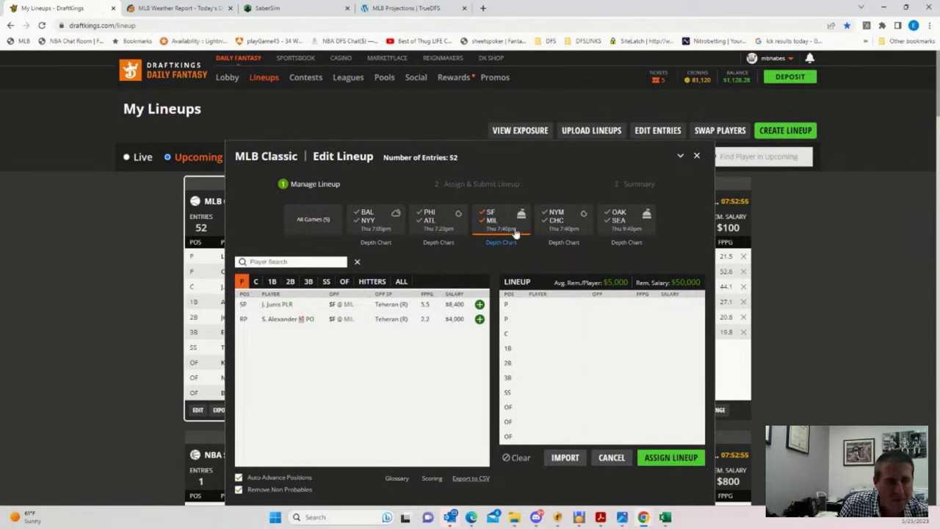
pyautogui.click(492, 214)
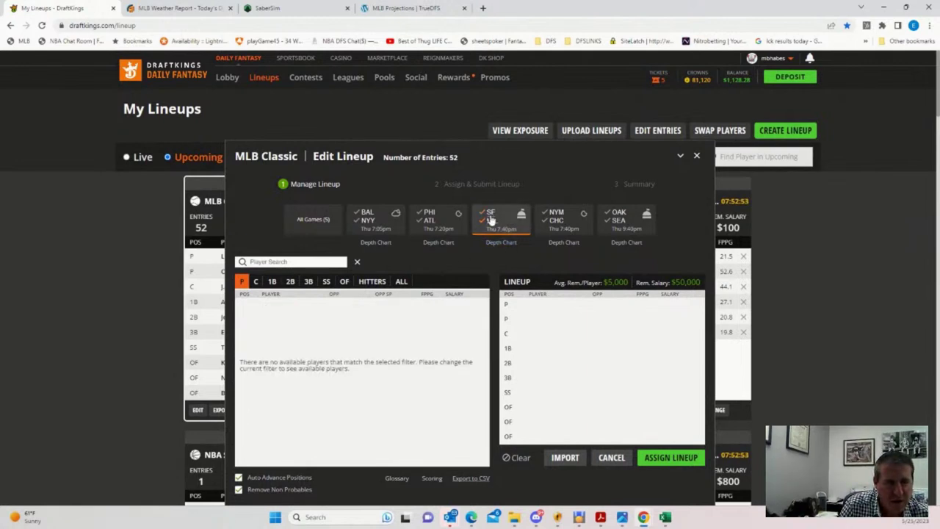
pyautogui.click(486, 224)
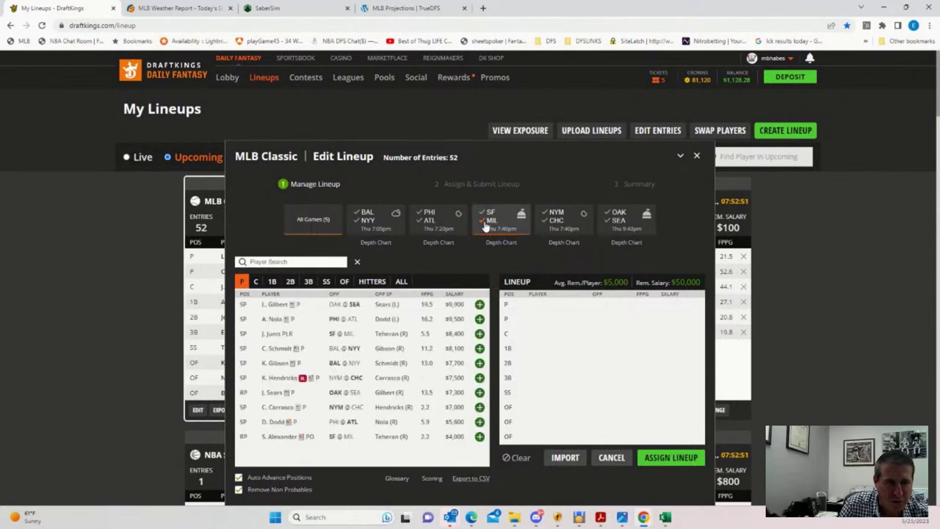
pyautogui.click(540, 228)
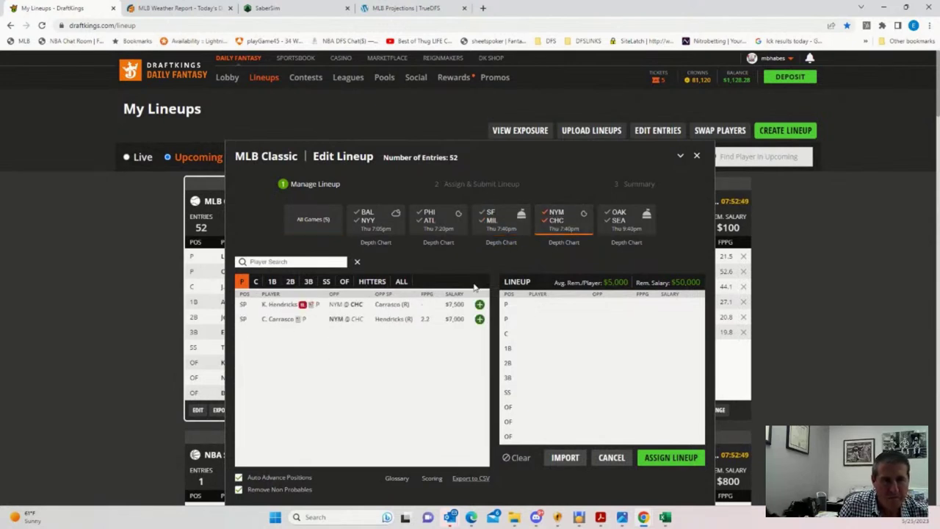
# Review Kyle Hendricks's player card and Carlos Carrasco's game log.
pyautogui.click(280, 305)
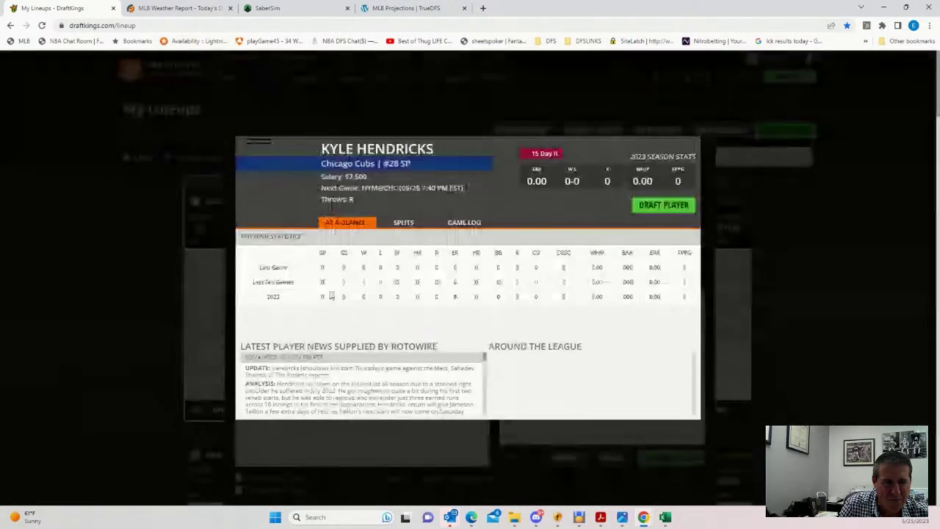
pyautogui.click(693, 149)
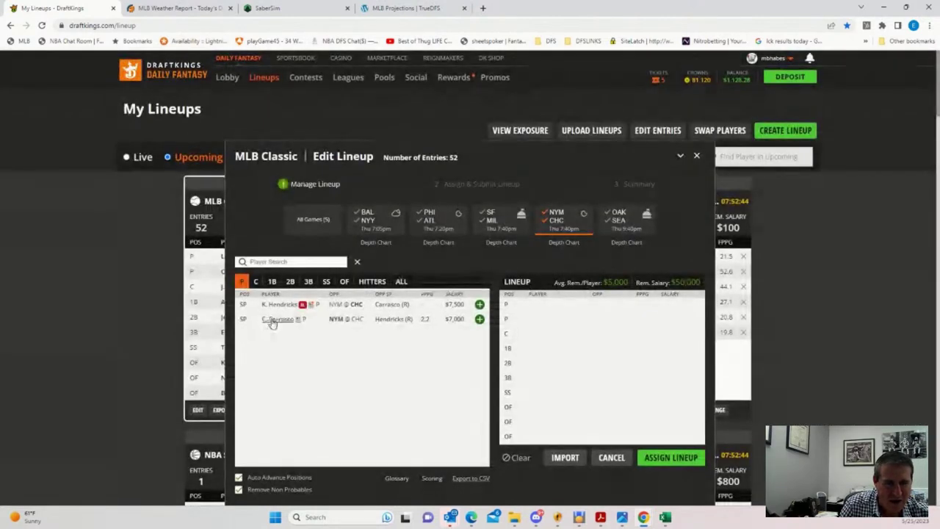
pyautogui.click(275, 321)
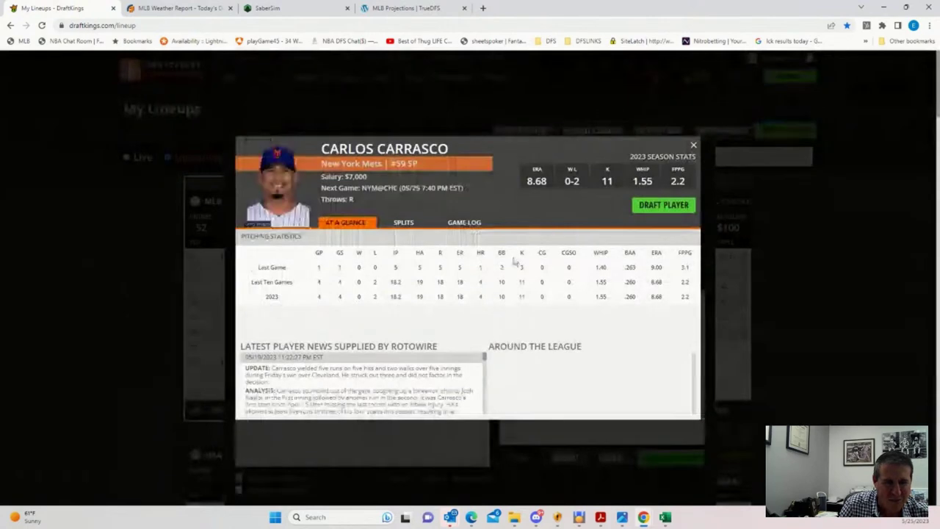
pyautogui.click(472, 224)
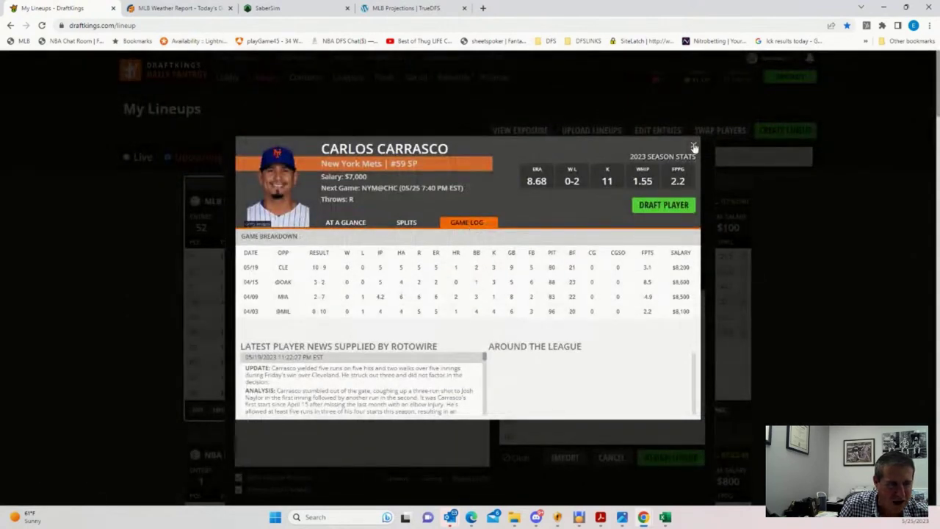
pyautogui.click(694, 147)
# Filter to the OAK @ SEA game and review JP Sears's game log.
pyautogui.click(587, 213)
pyautogui.click(588, 213)
pyautogui.click(620, 214)
pyautogui.click(559, 215)
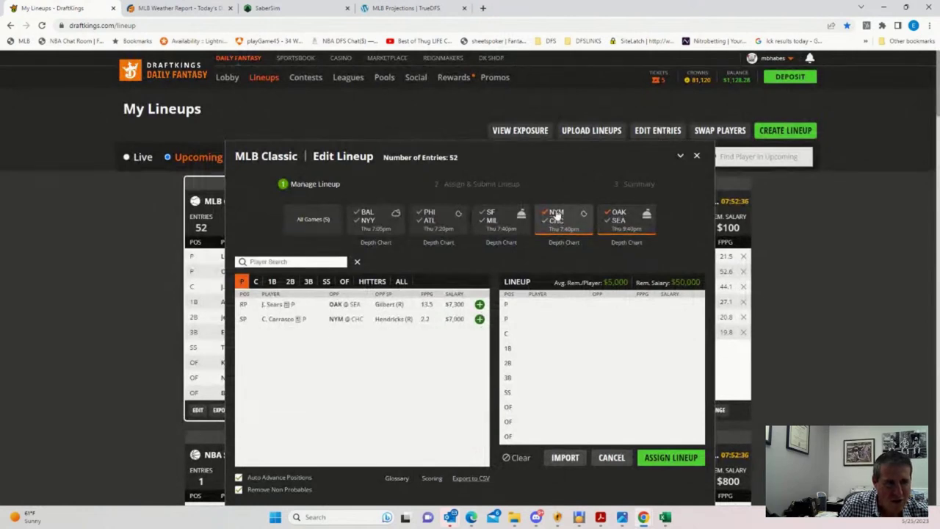
pyautogui.click(620, 220)
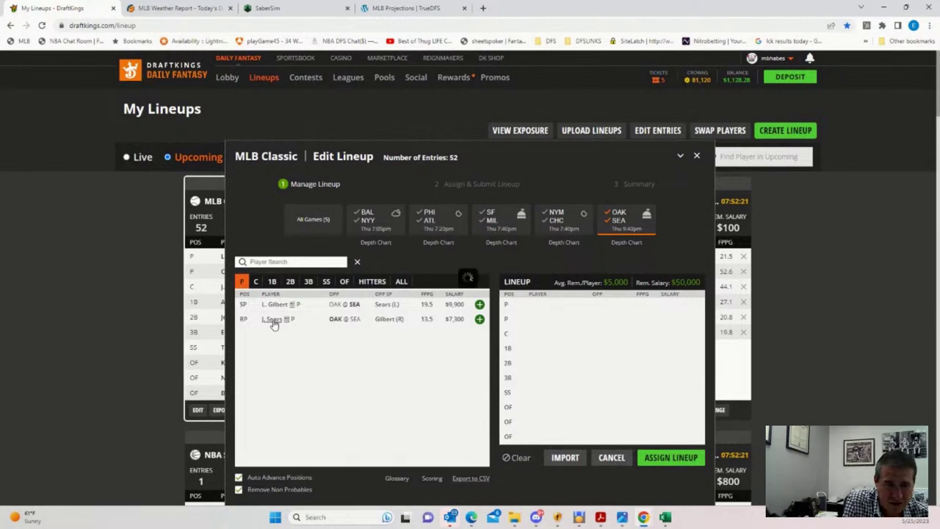
pyautogui.click(274, 319)
pyautogui.click(467, 224)
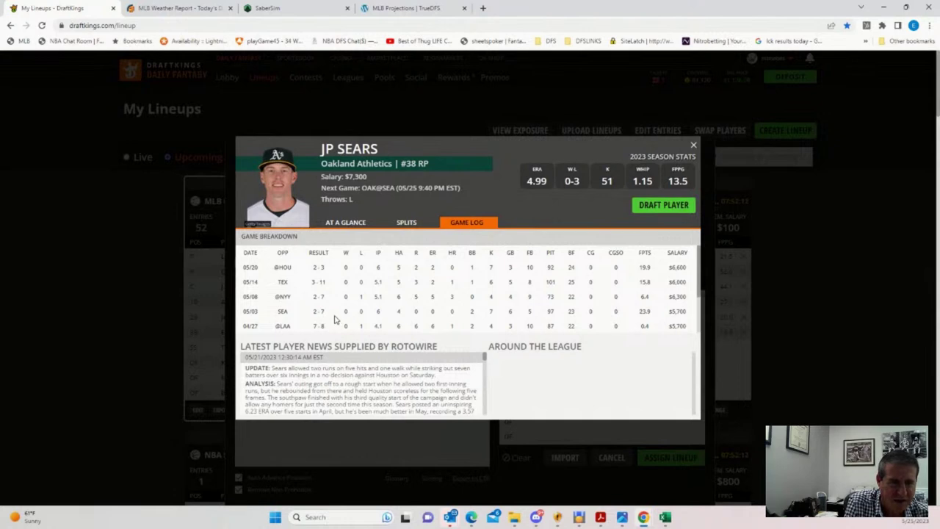
pyautogui.click(694, 145)
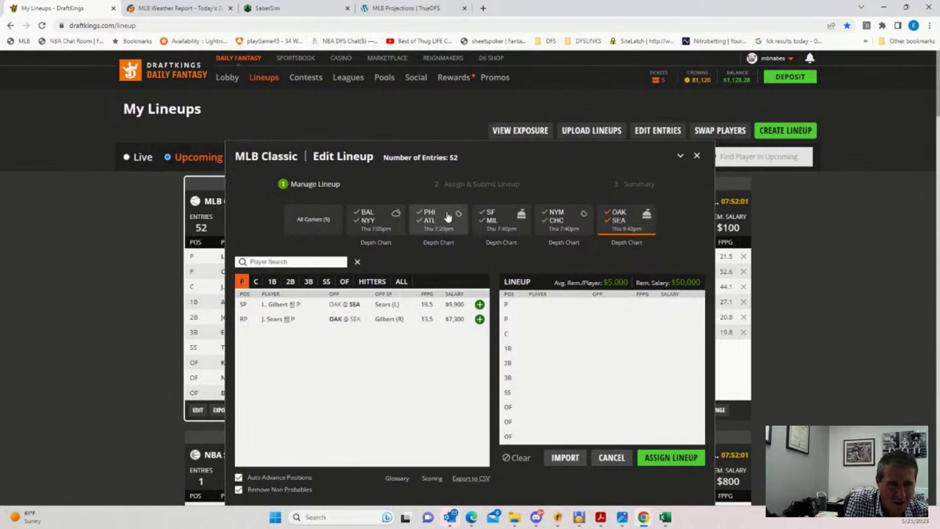
# Toggle the BAL @ NYY filter and return to pitchers from all five games.
pyautogui.click(617, 223)
pyautogui.click(617, 223)
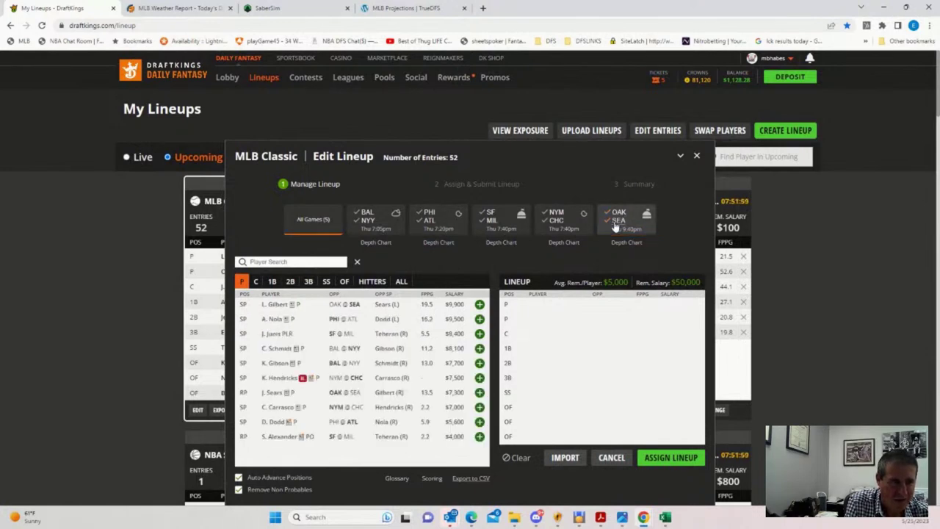
pyautogui.click(372, 229)
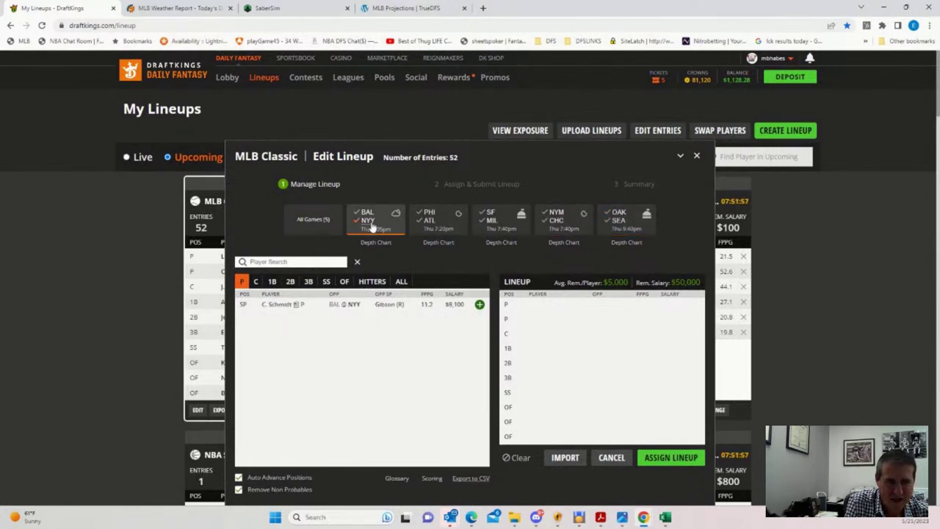
pyautogui.click(370, 224)
pyautogui.click(367, 214)
pyautogui.click(368, 213)
pyautogui.click(370, 218)
pyautogui.click(371, 217)
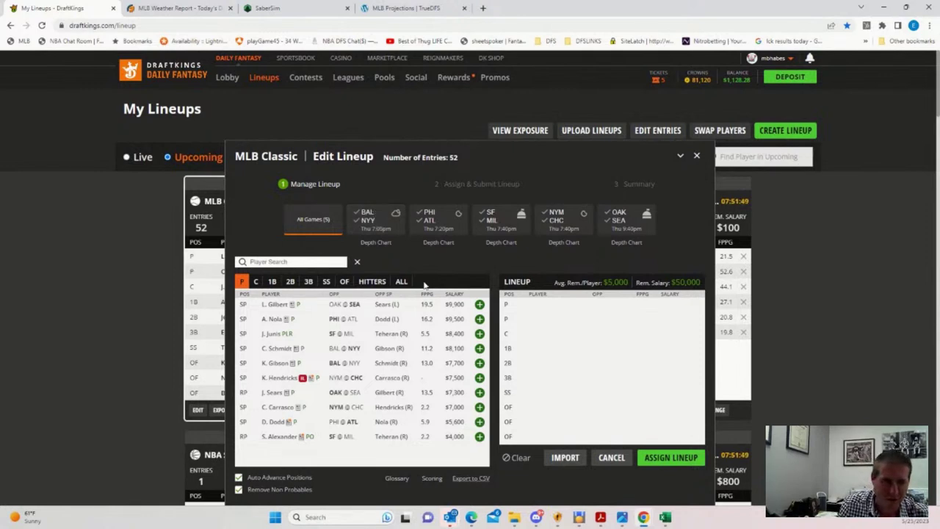
# Add pitchers L. Gilbert and A. Nola, then A. Bohm at first base from the PHI @ ATL players.
pyautogui.click(479, 304)
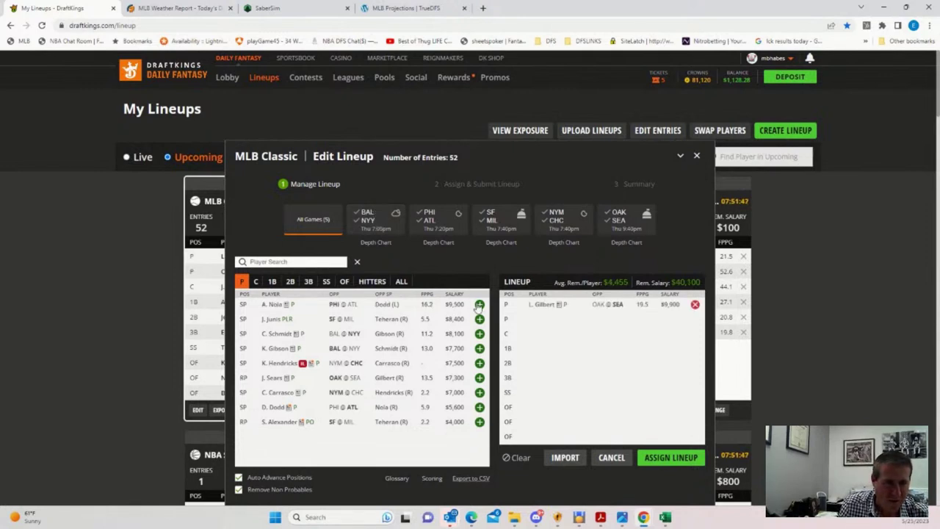
pyautogui.click(478, 305)
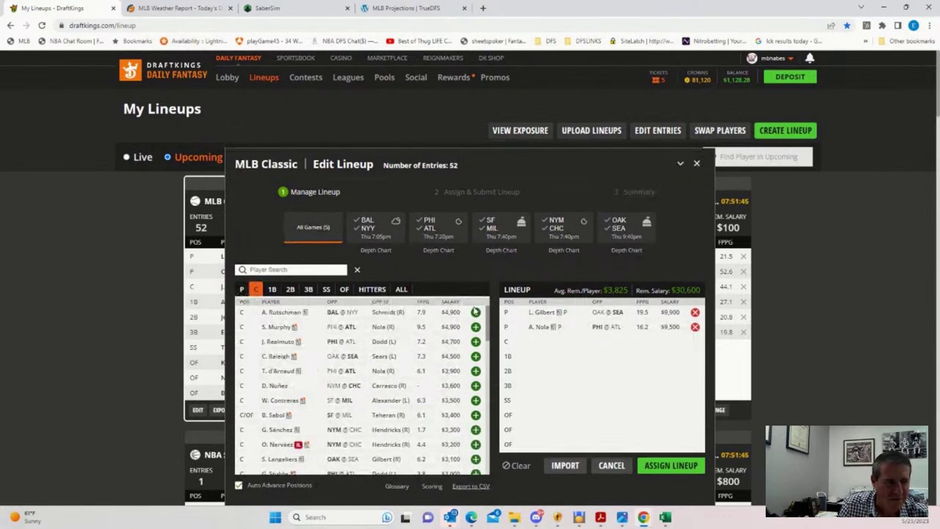
pyautogui.click(429, 224)
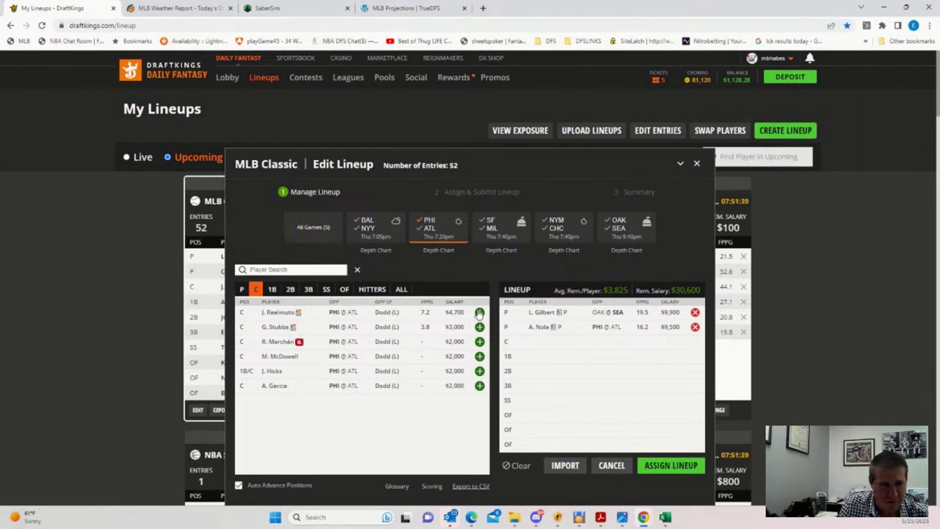
pyautogui.click(272, 290)
pyautogui.click(479, 327)
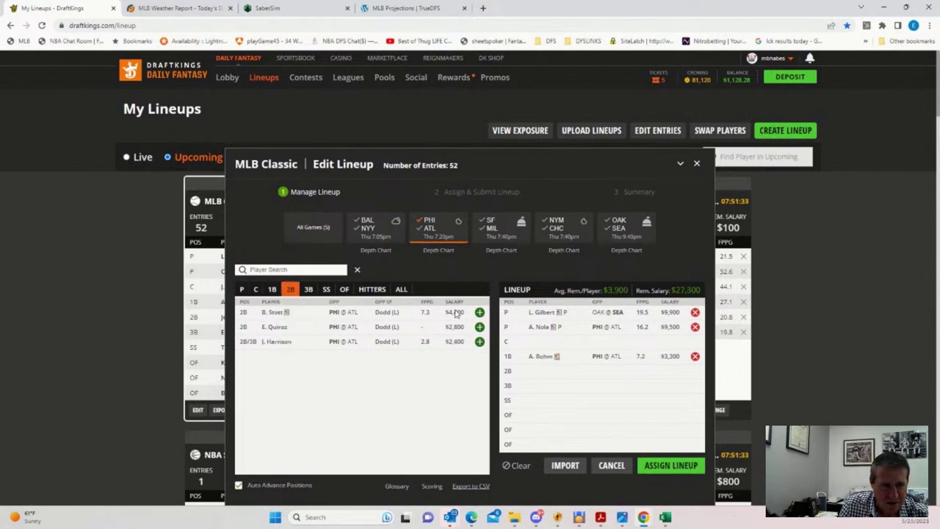
# Add Phillies hitters T. Turner at shortstop, N. Castellanos in the outfield and B. Stott at second base.
pyautogui.click(308, 291)
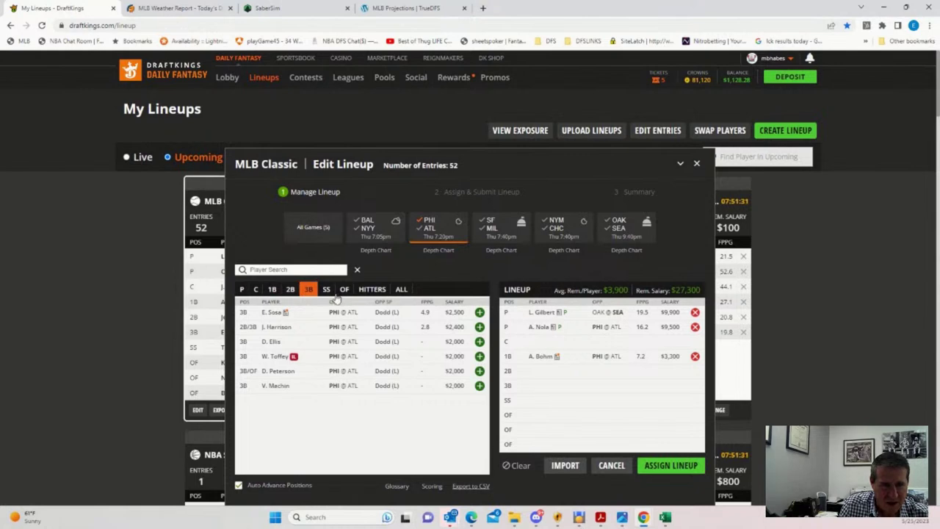
pyautogui.click(327, 289)
pyautogui.click(476, 312)
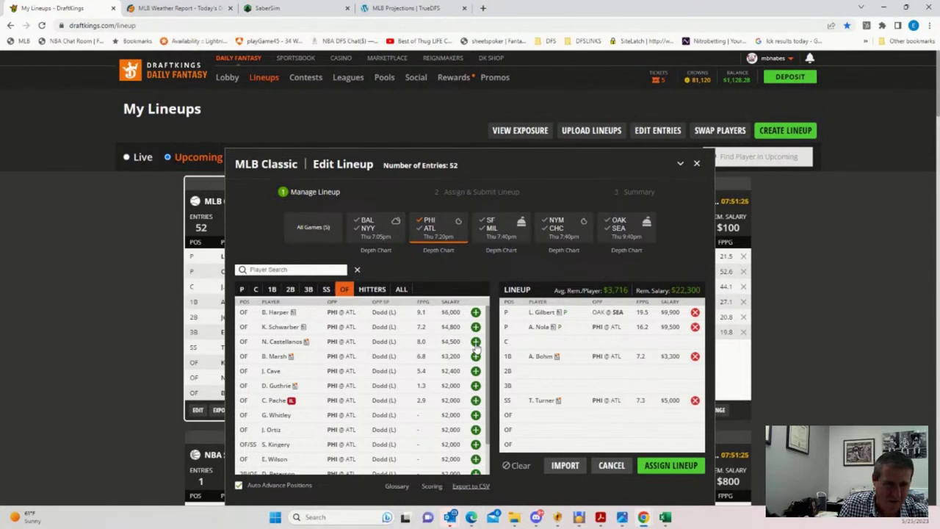
pyautogui.click(476, 344)
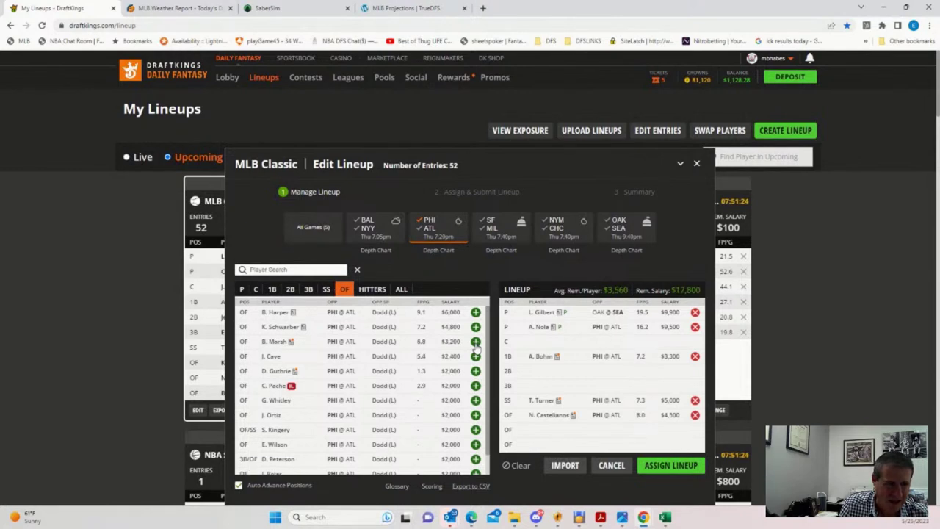
pyautogui.click(271, 289)
pyautogui.click(290, 289)
pyautogui.click(480, 315)
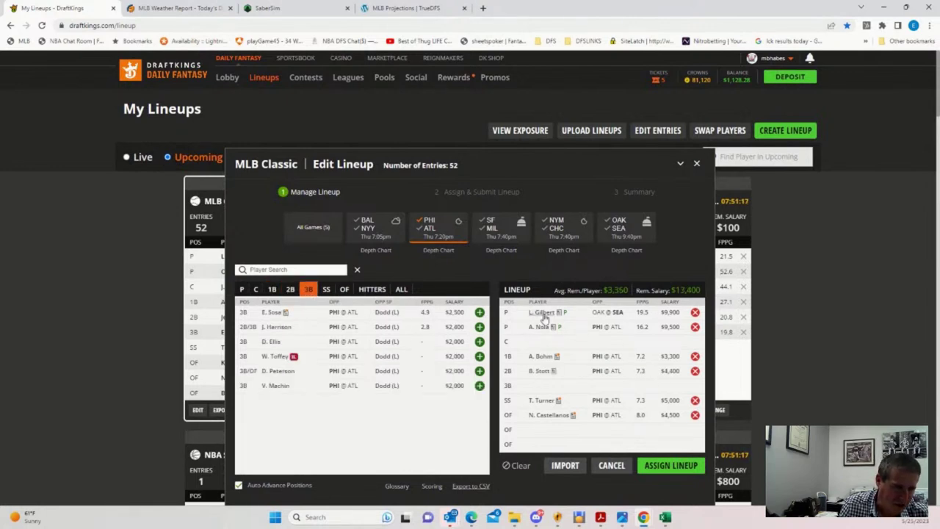
# Remove Bohm, Stott, Turner, Castellanos, Nola and Gilbert to empty the lineup.
pyautogui.click(695, 357)
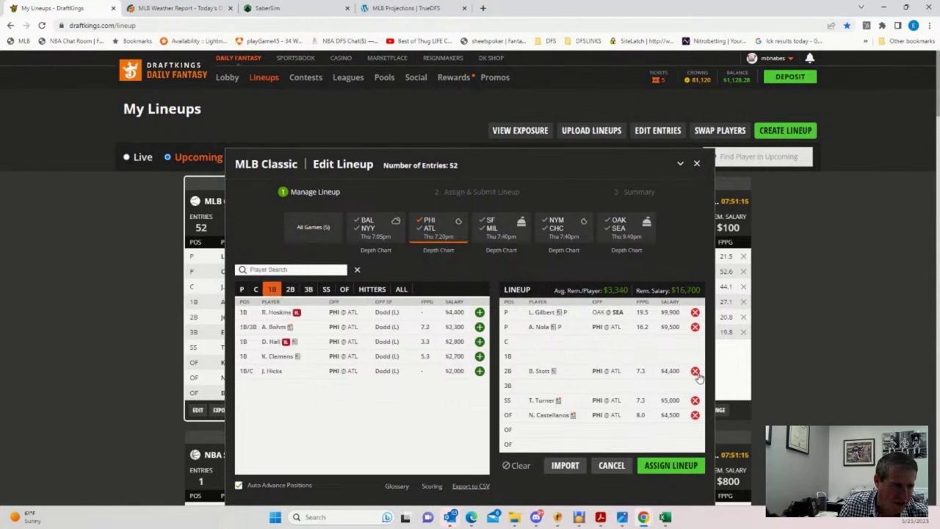
pyautogui.click(695, 372)
pyautogui.click(695, 400)
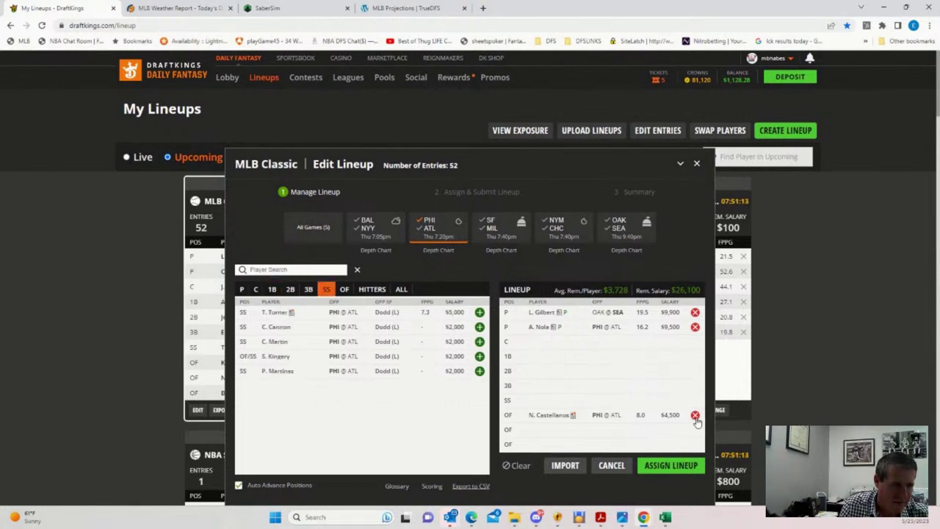
pyautogui.click(695, 415)
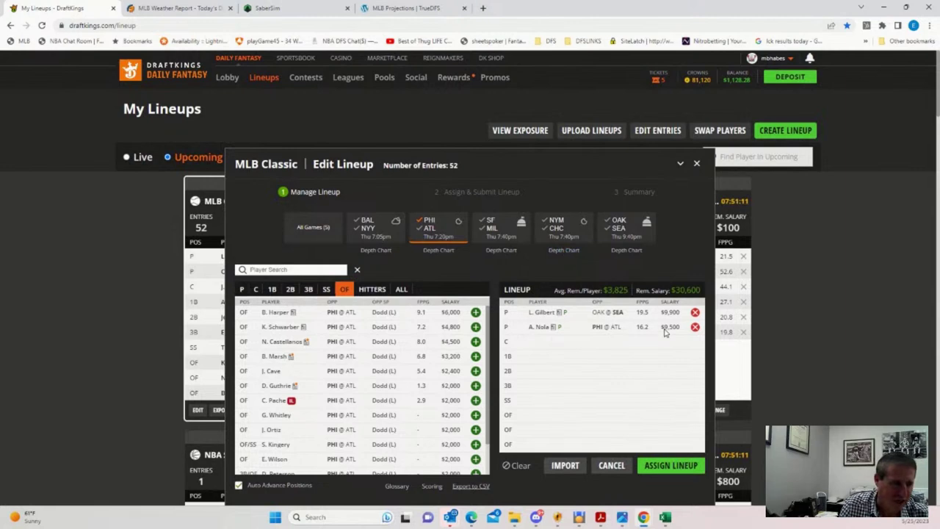
pyautogui.click(695, 328)
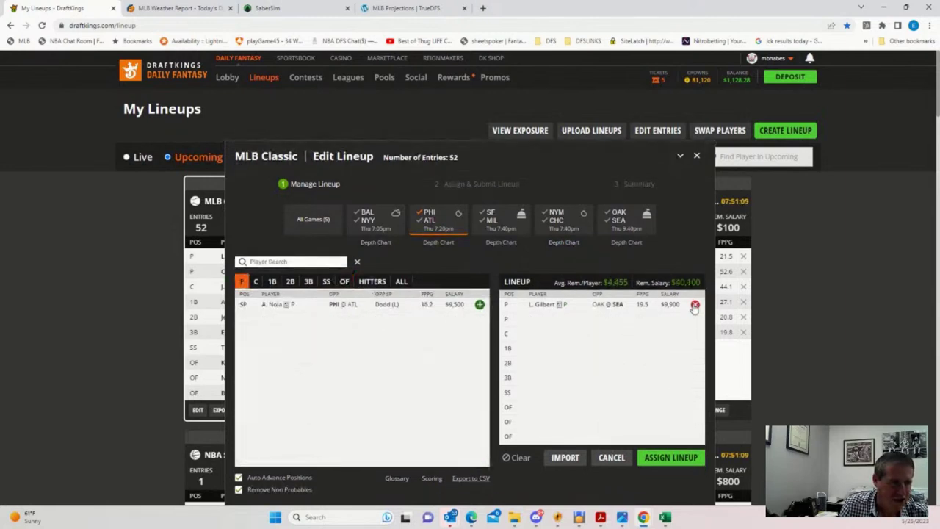
pyautogui.click(695, 305)
# Switch SaberSim to the 7:05 PM five-game main slate, then return to the TrueDFS projections tab.
pyautogui.click(267, 8)
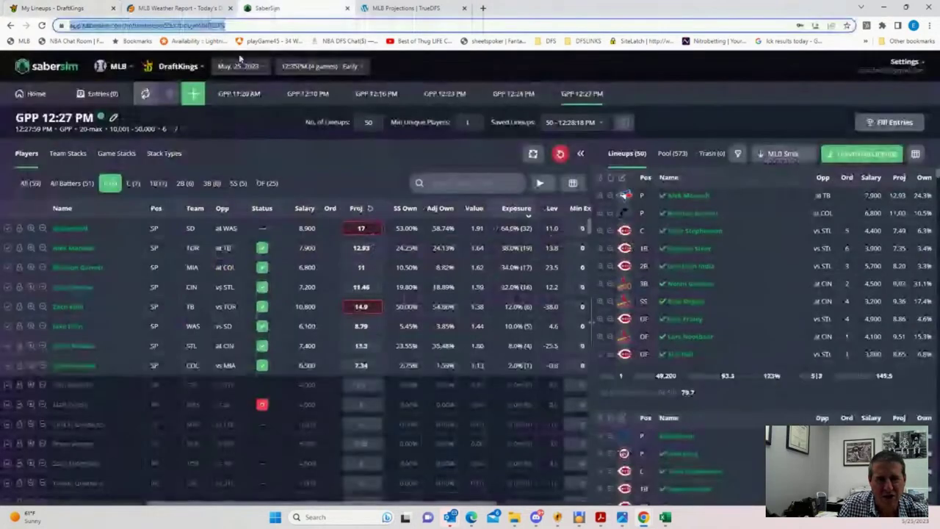
pyautogui.click(309, 67)
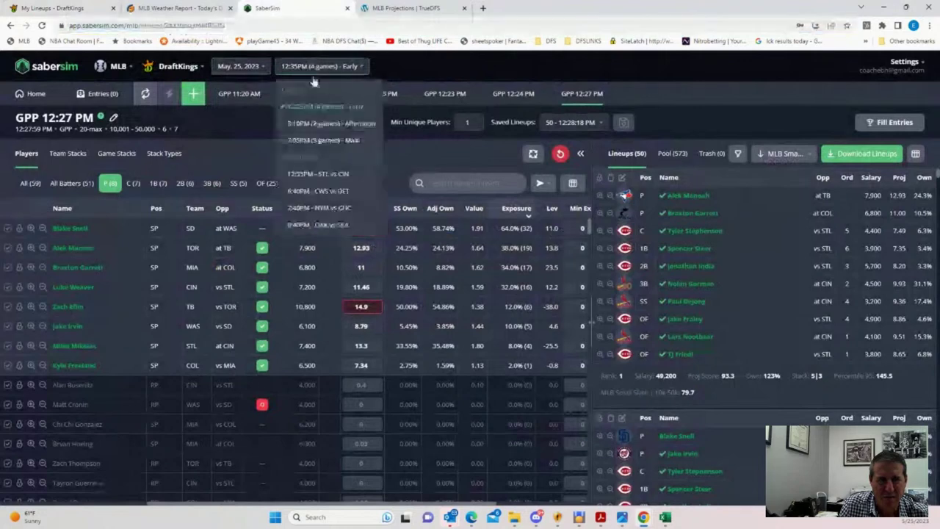
pyautogui.click(326, 143)
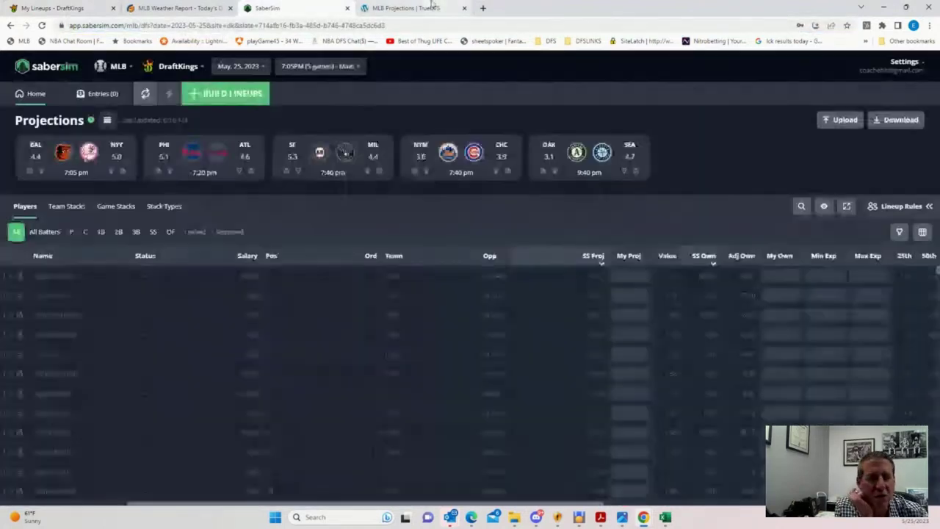
pyautogui.hotkey('ctrl', 'Tab')
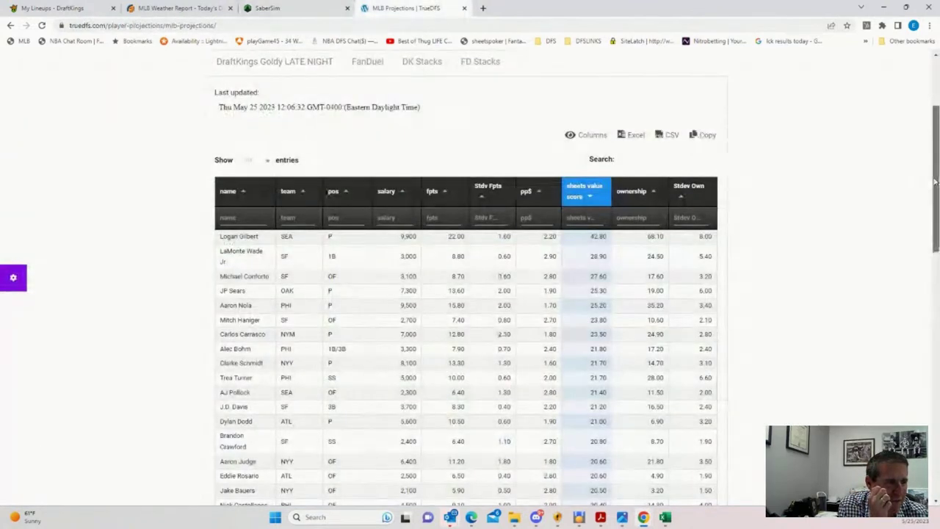
# Launch SaberSim from the TOOLS menu, change the sport from GOLF to MLB, and pick the 7:05PM (5 games) Main slate.
pyautogui.scroll(3, 915, 180)
pyautogui.moveTo(499, 83)
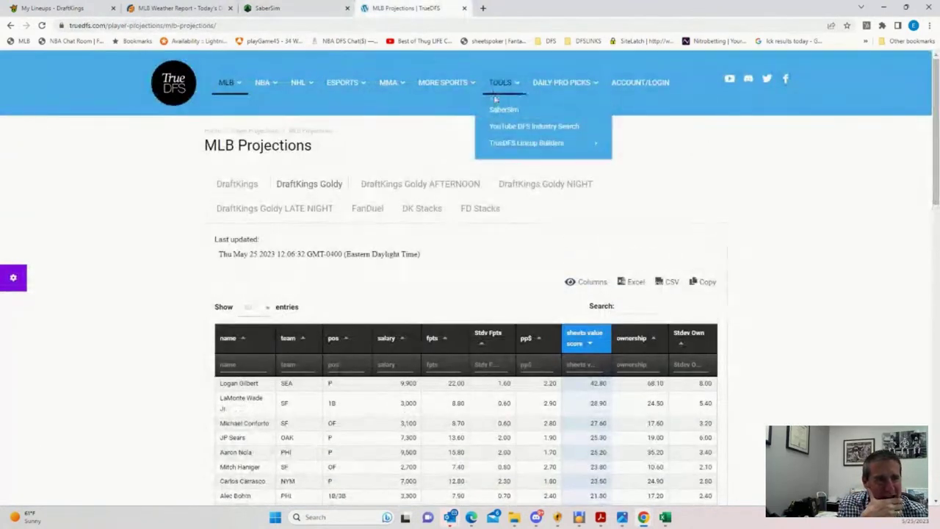
pyautogui.click(497, 110)
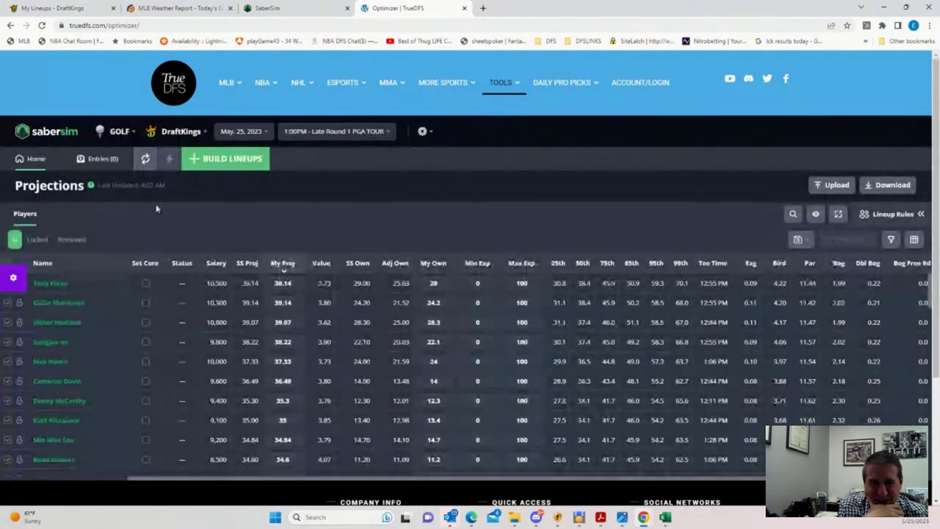
pyautogui.click(119, 131)
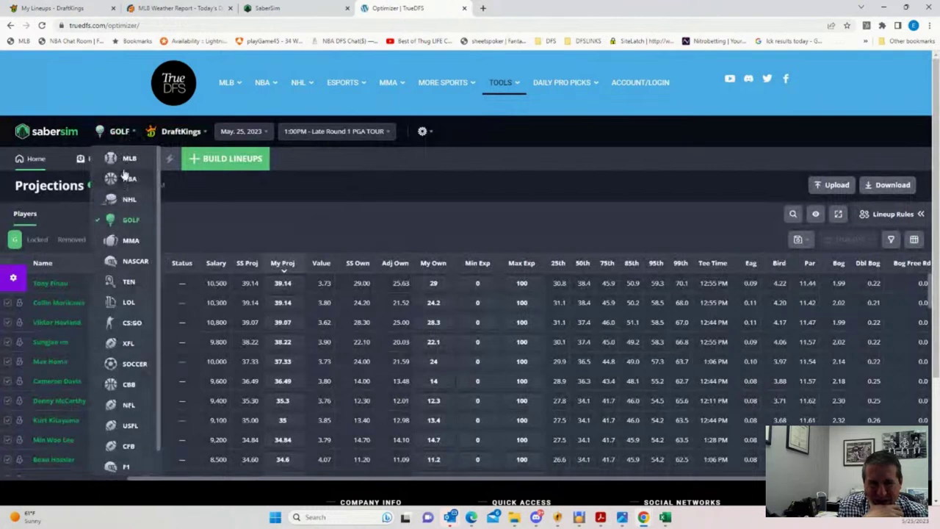
pyautogui.click(127, 168)
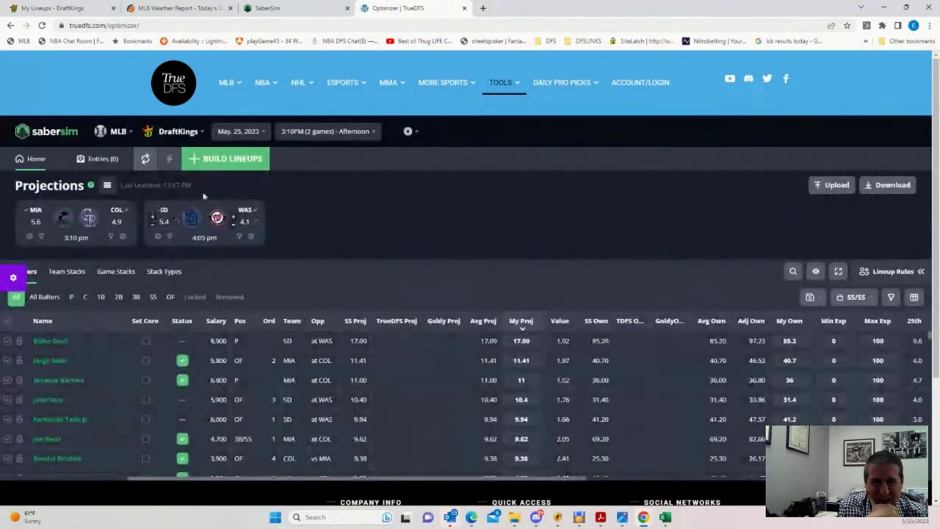
pyautogui.click(324, 137)
pyautogui.click(317, 206)
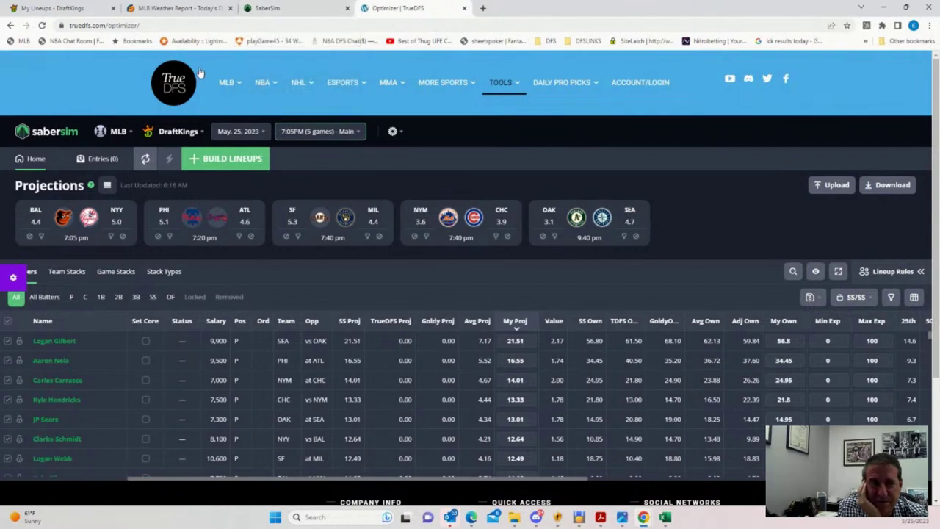
# Download the DraftKings Goldy MLB projections as a CSV, then switch back to SaberSim and sign in.
pyautogui.moveTo(239, 85)
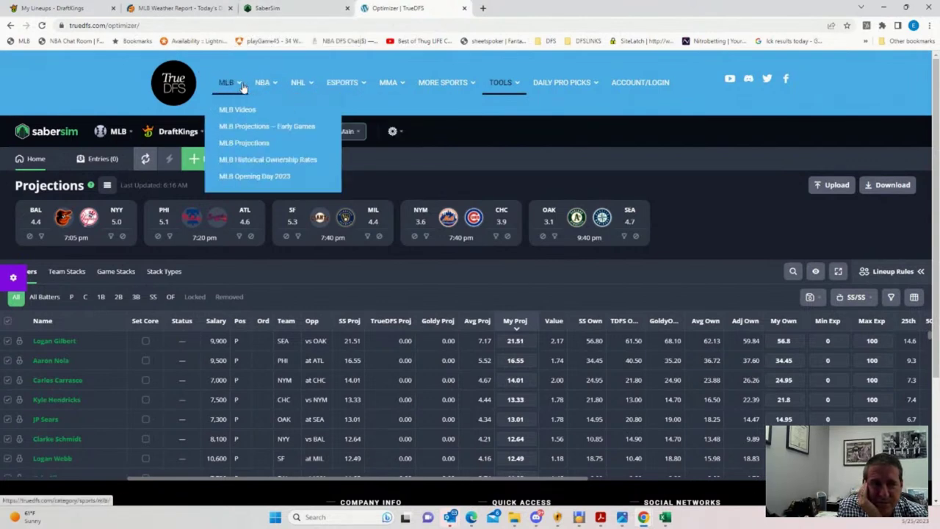
pyautogui.click(246, 147)
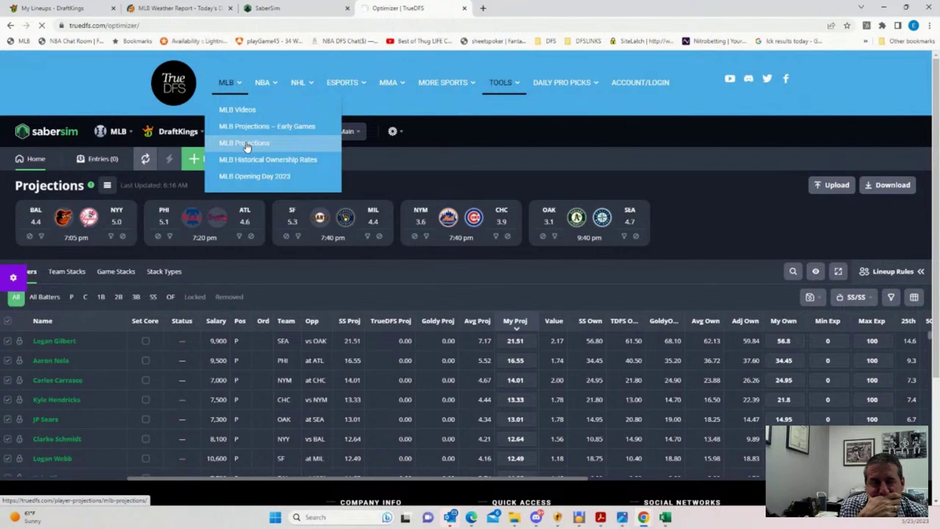
pyautogui.click(247, 147)
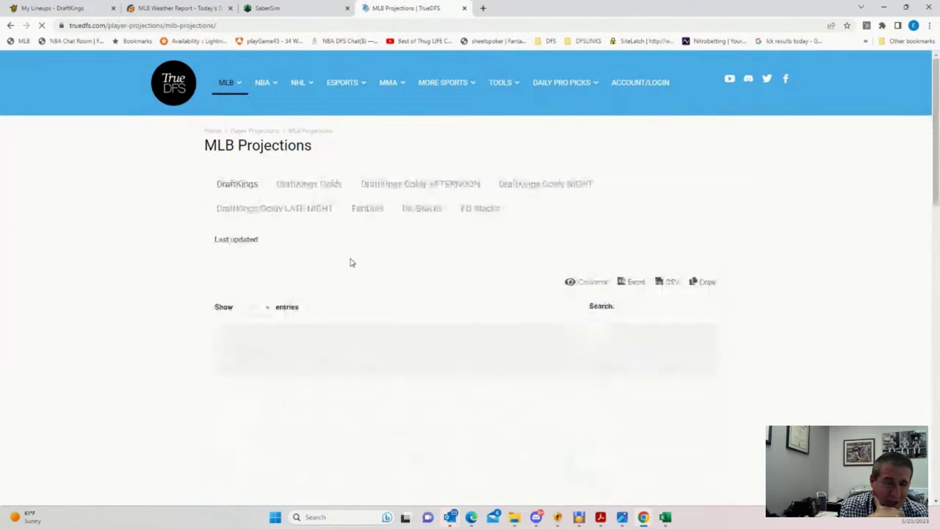
pyautogui.click(309, 186)
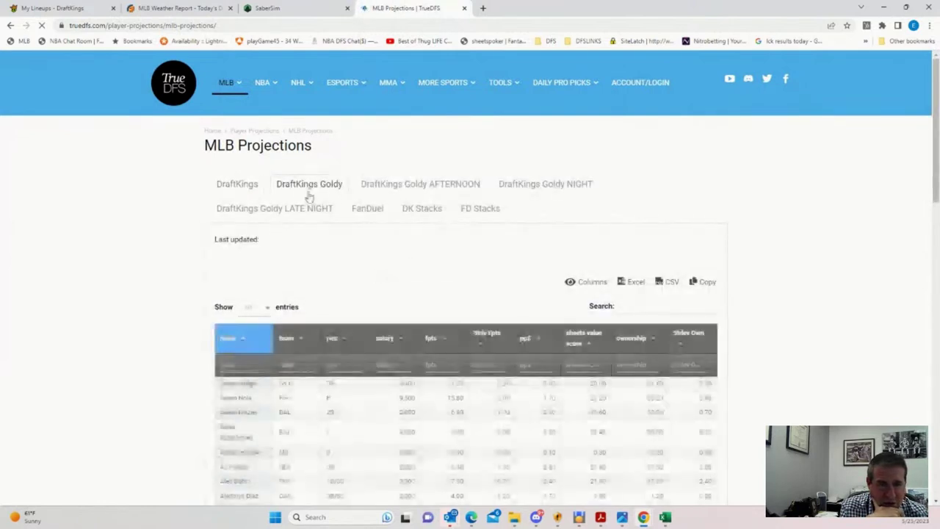
pyautogui.click(671, 283)
pyautogui.click(342, 6)
pyautogui.click(540, 297)
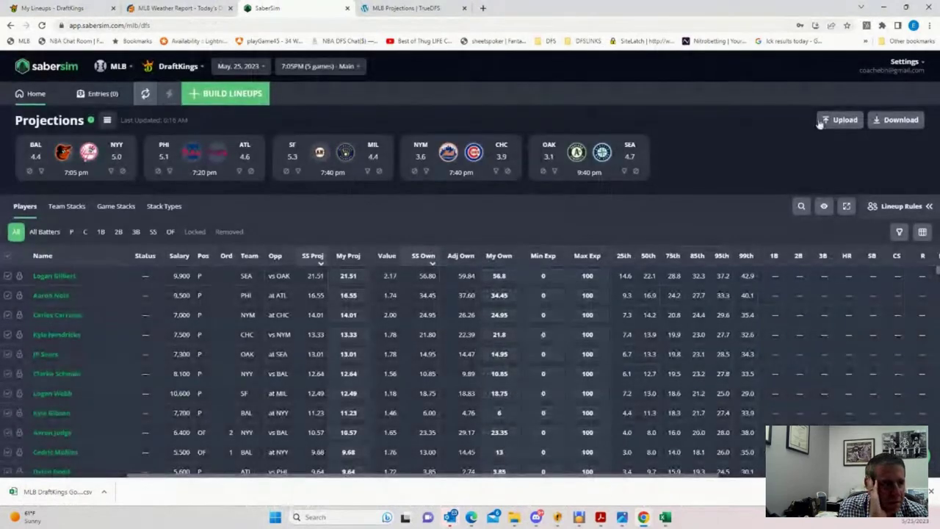
# Upload the MLB DraftKings Goldy Player Projections CSV with unlisted players excluded, and save it.
pyautogui.click(840, 120)
pyautogui.click(577, 116)
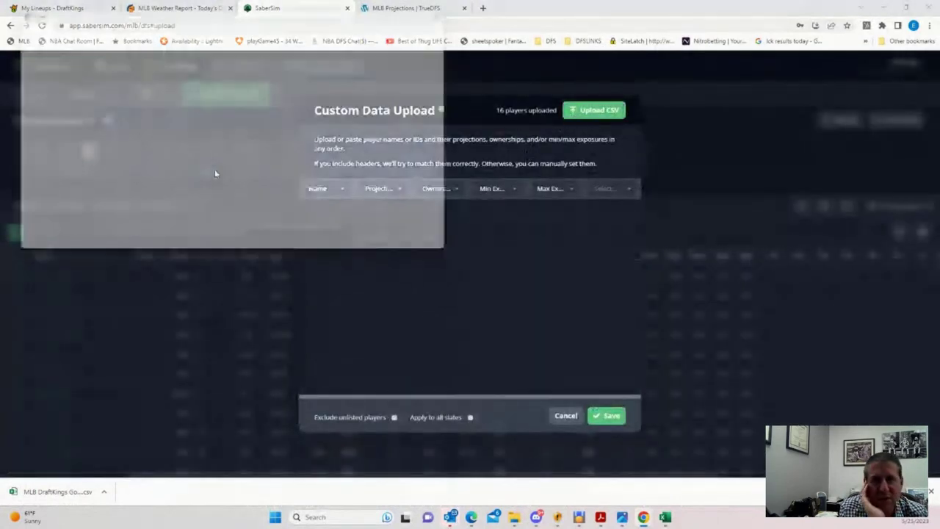
pyautogui.click(137, 94)
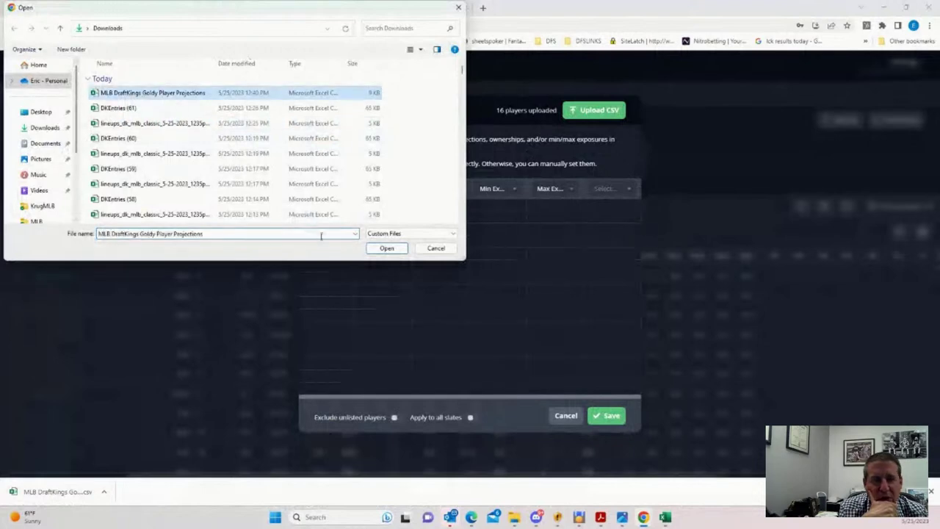
pyautogui.click(387, 249)
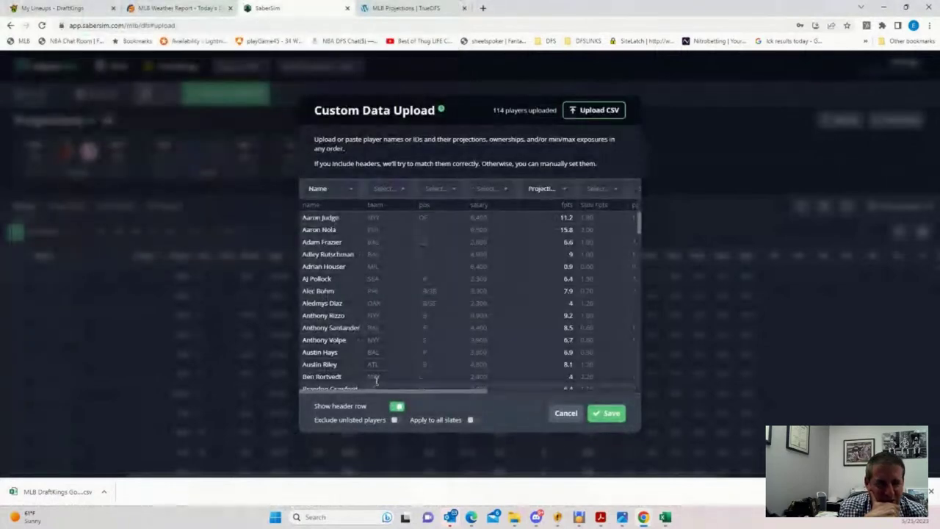
pyautogui.click(606, 413)
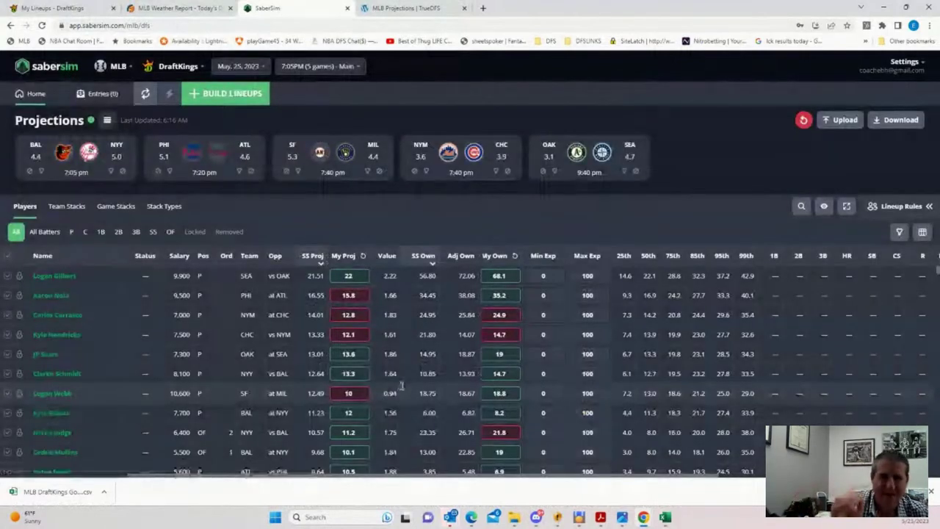
# Set up a new build with No. Lineups set to 50 and start it.
pyautogui.click(228, 94)
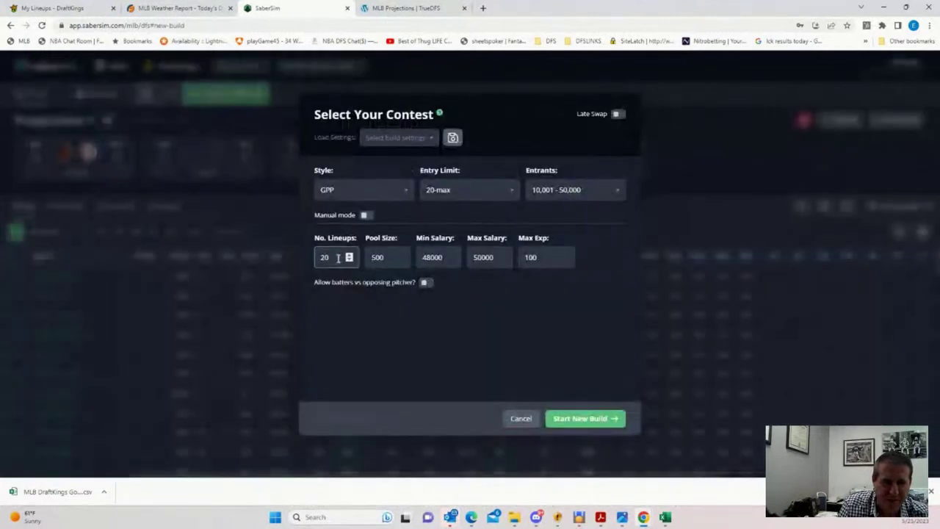
pyautogui.press('BackSpace')
pyautogui.press('BackSpace')
pyautogui.write('50')
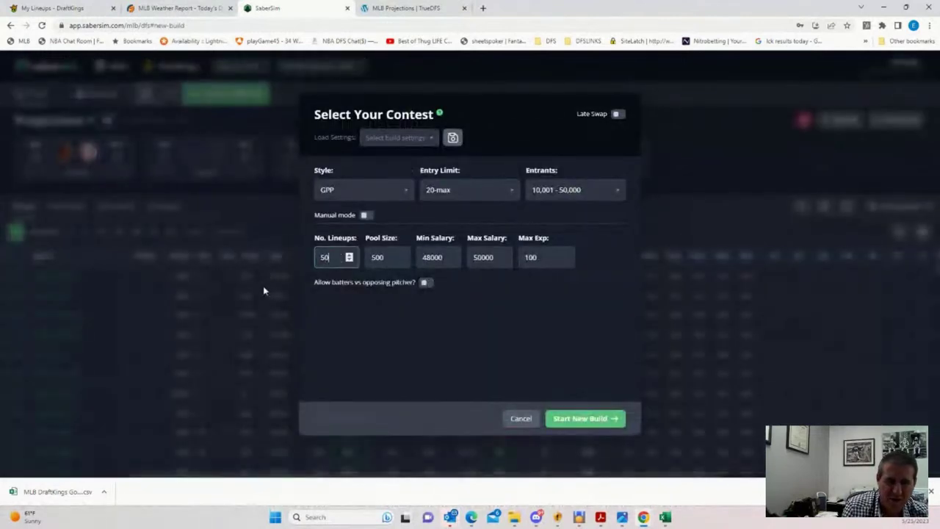
pyautogui.click(323, 365)
pyautogui.click(556, 420)
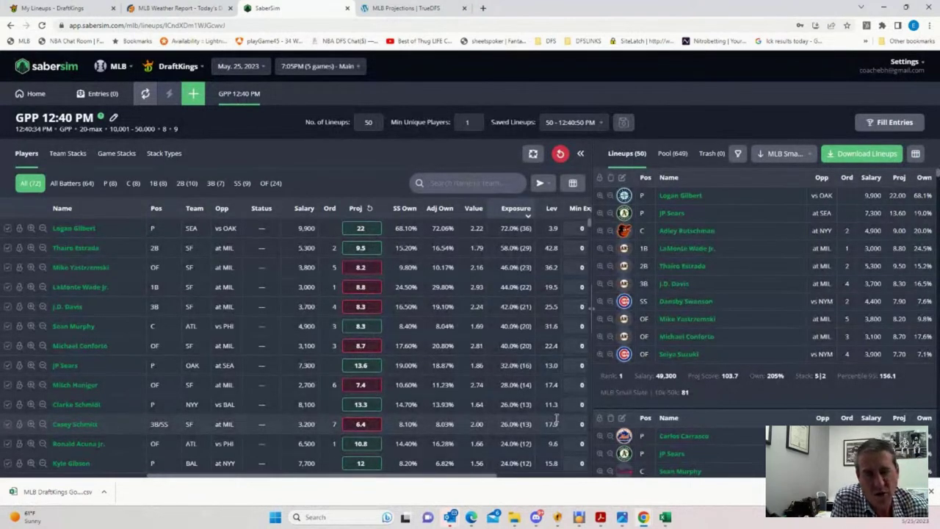
# Filter the build's player list to pitchers, then view the Team Stacks exposures.
pyautogui.click(110, 183)
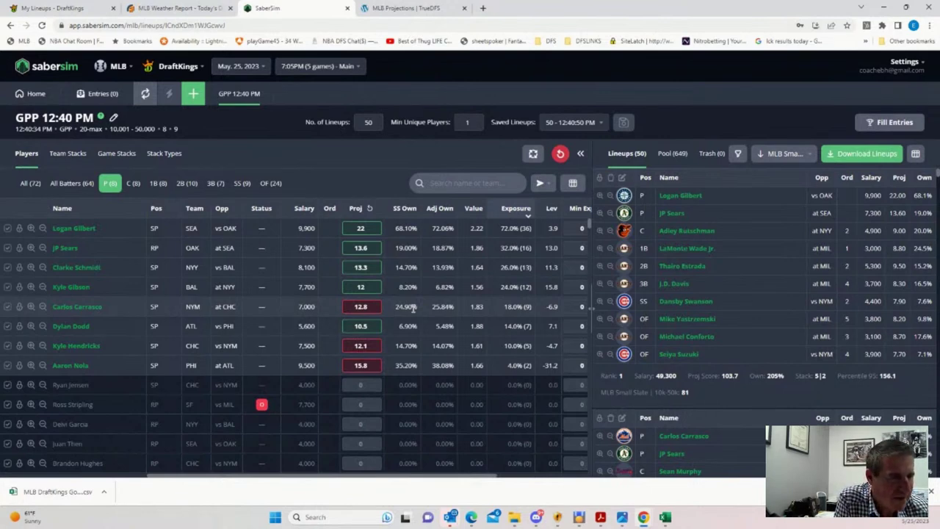
pyautogui.click(70, 154)
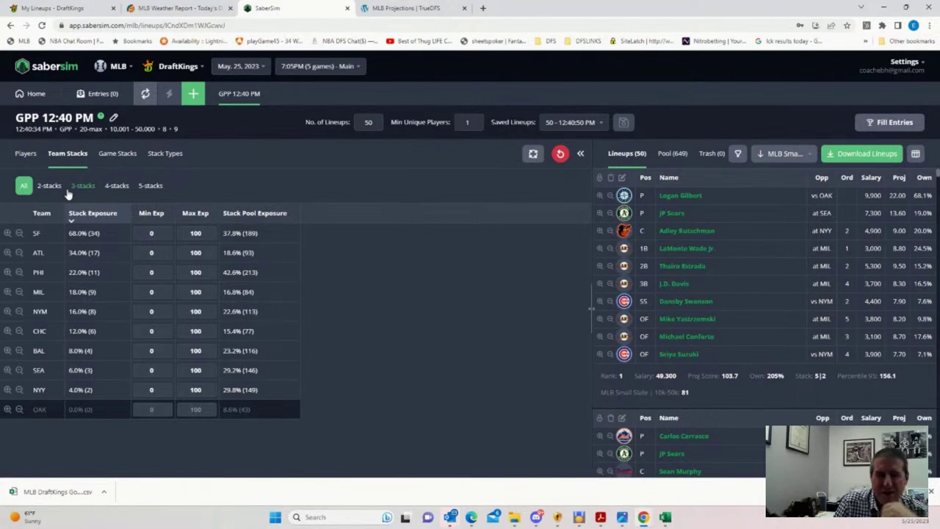
# Download the 50 built lineups as a CSV and open the downloaded file.
pyautogui.click(839, 159)
pyautogui.click(71, 492)
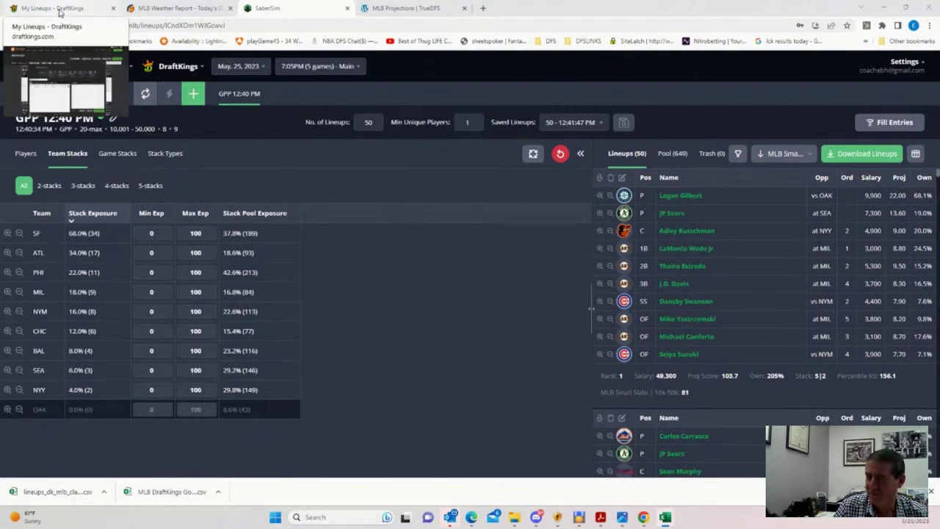
# Close the lineup editor, then download the MLB 05/25 7:05 pm entries CSV and open it.
pyautogui.click(59, 10)
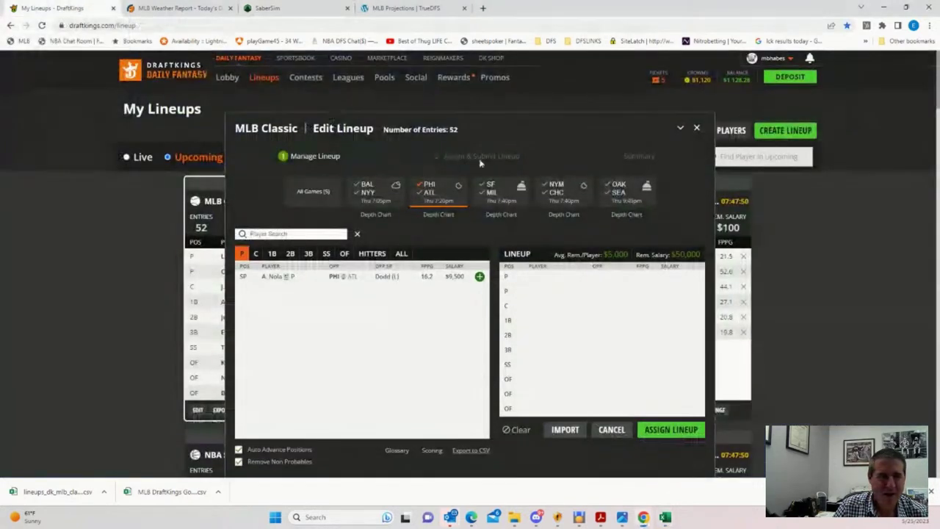
pyautogui.click(697, 128)
pyautogui.click(659, 130)
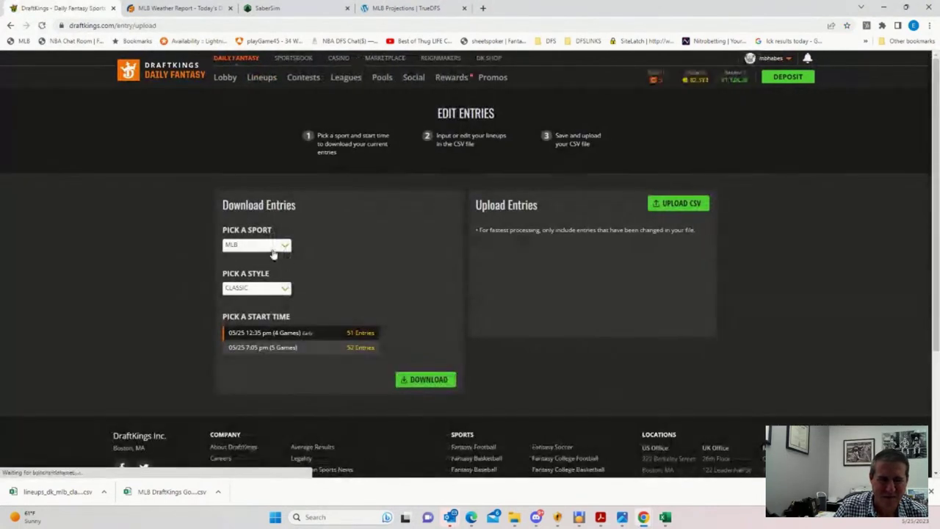
pyautogui.click(272, 248)
pyautogui.click(247, 259)
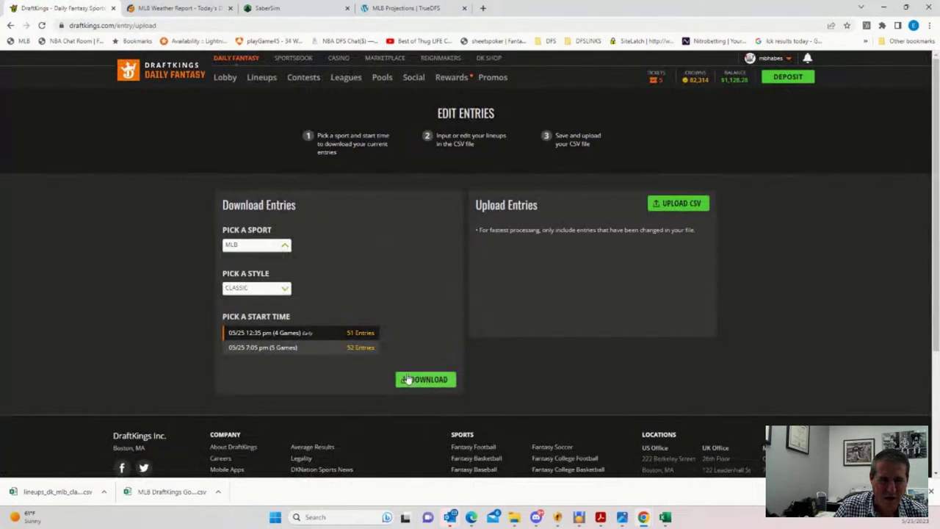
pyautogui.click(294, 349)
pyautogui.click(416, 380)
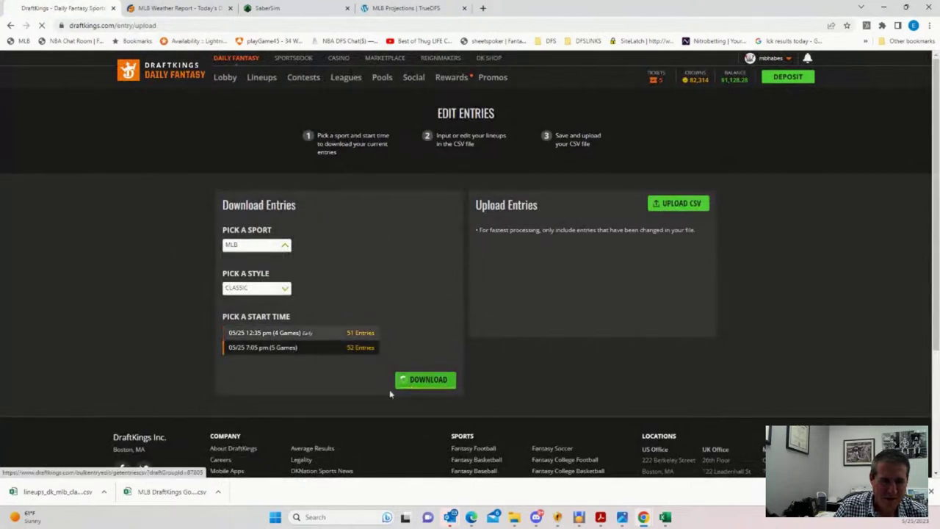
pyautogui.click(44, 491)
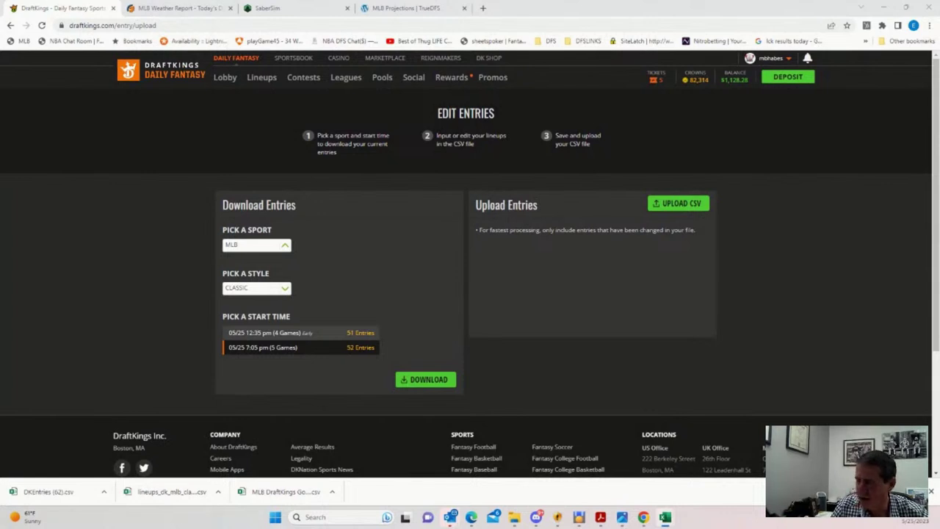
# Upload the DKEntries (62) file as entries and go back to My Lineups.
pyautogui.click(690, 208)
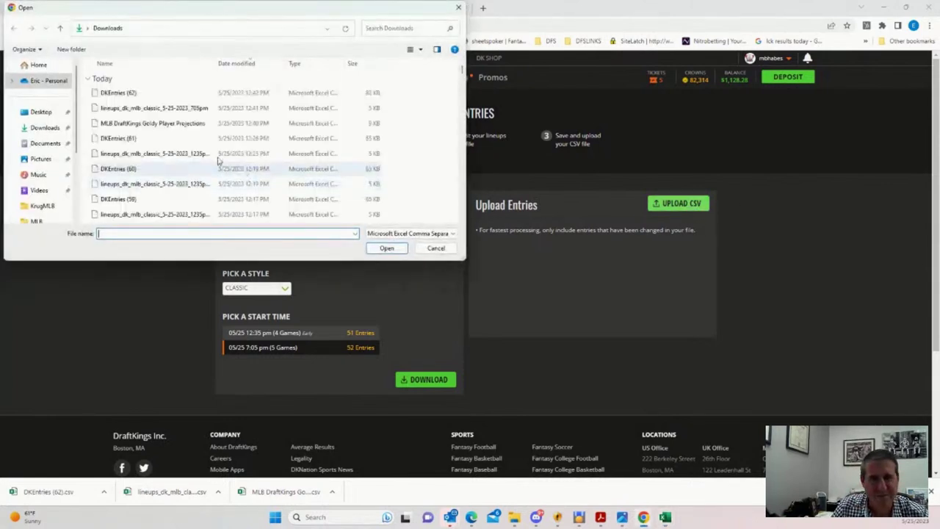
pyautogui.click(119, 93)
pyautogui.click(388, 248)
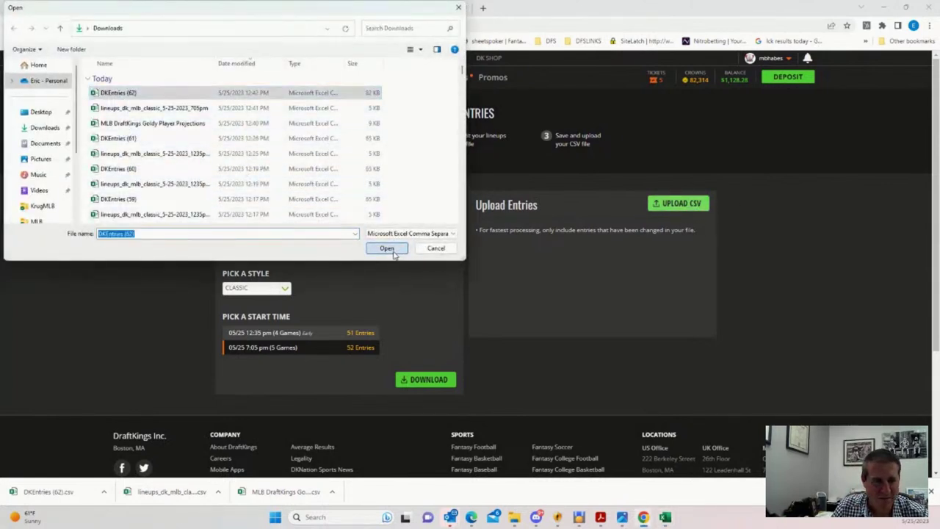
pyautogui.click(262, 77)
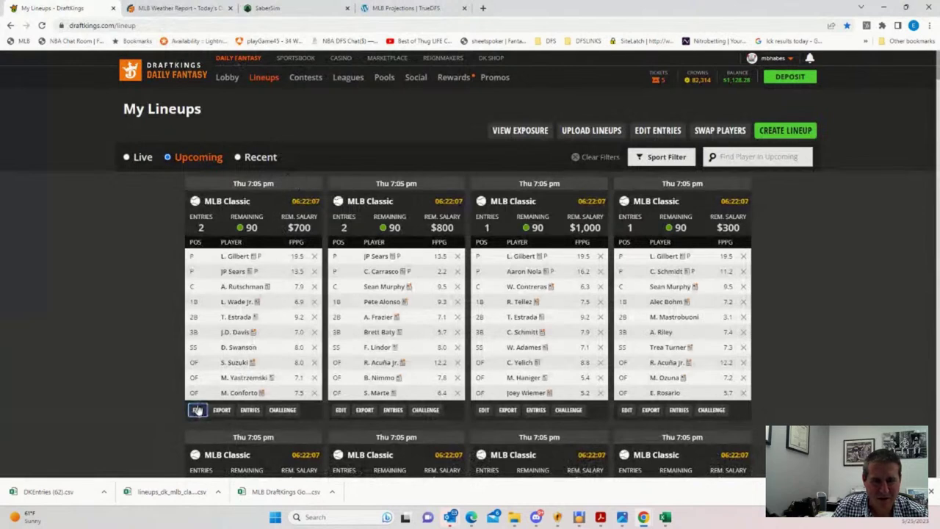
pyautogui.click(197, 409)
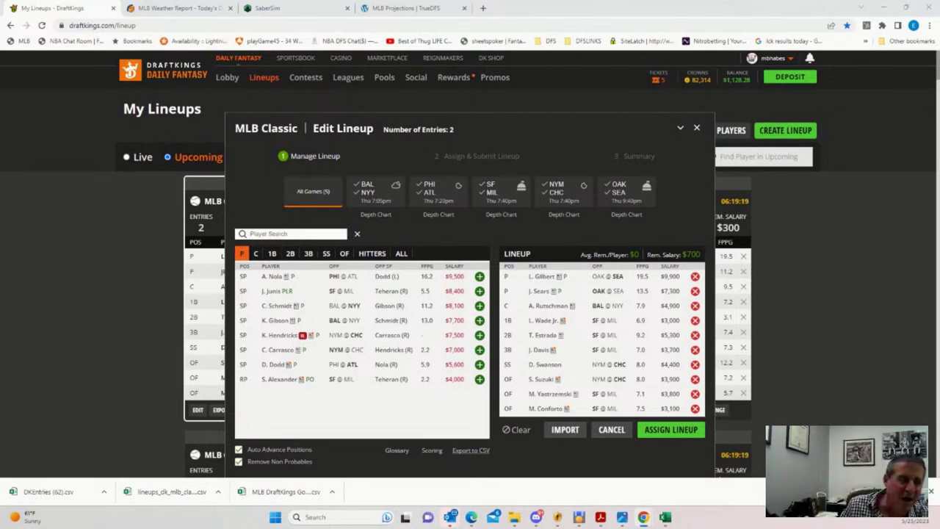
pyautogui.click(696, 128)
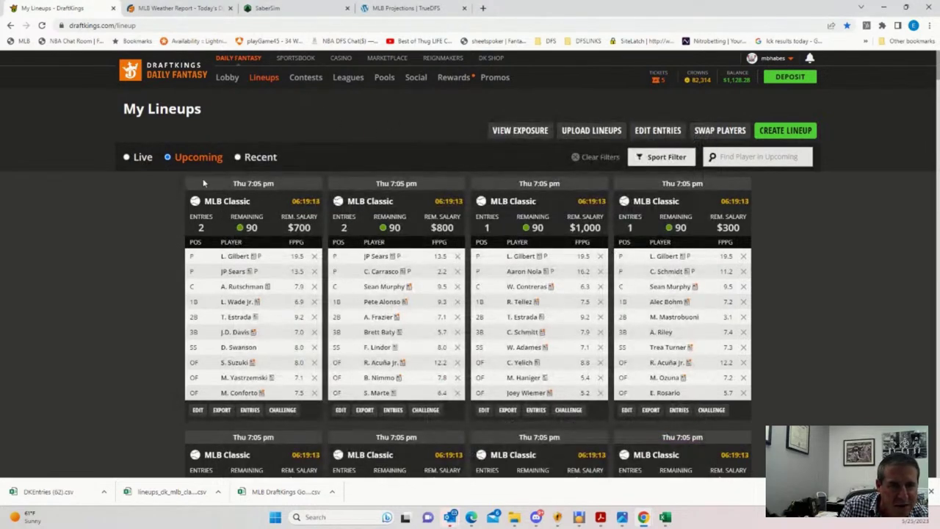
# Show only live MLB Classic lineups, briefly checking K. Ruiz's player details.
pyautogui.click(126, 156)
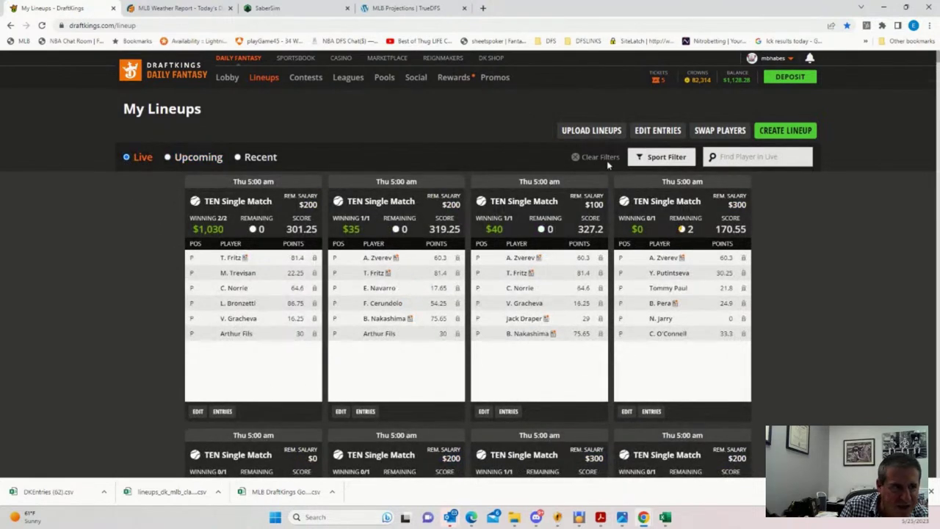
pyautogui.click(650, 158)
pyautogui.click(636, 180)
pyautogui.click(636, 196)
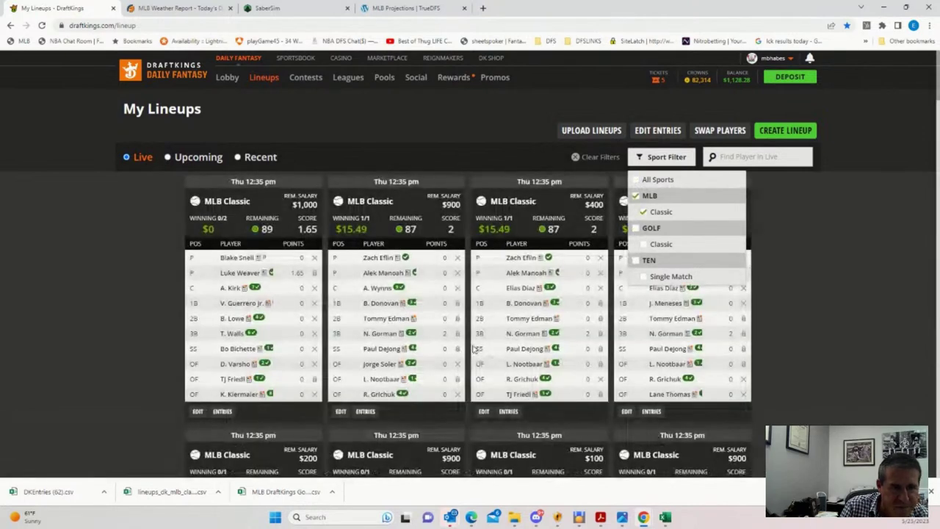
pyautogui.scroll(-3, 473, 349)
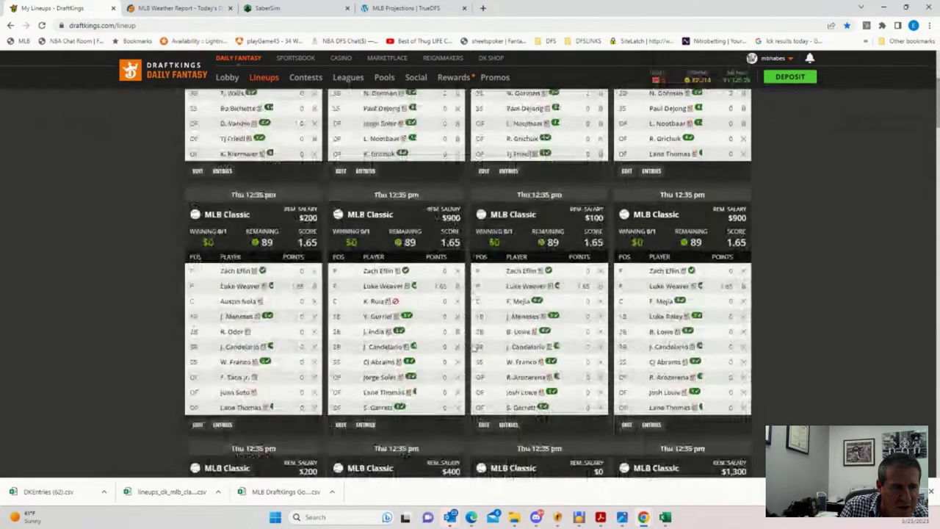
pyautogui.click(372, 296)
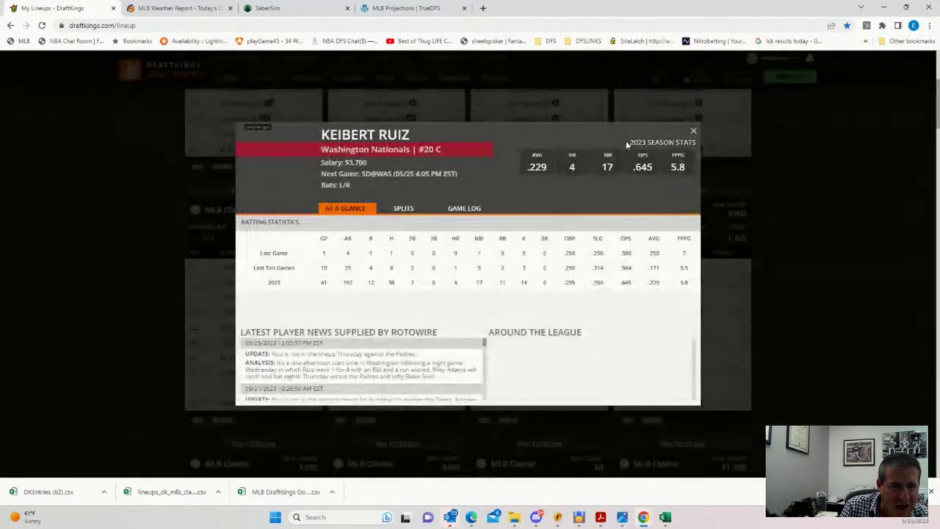
pyautogui.click(693, 131)
pyautogui.scroll(-15, 533, 345)
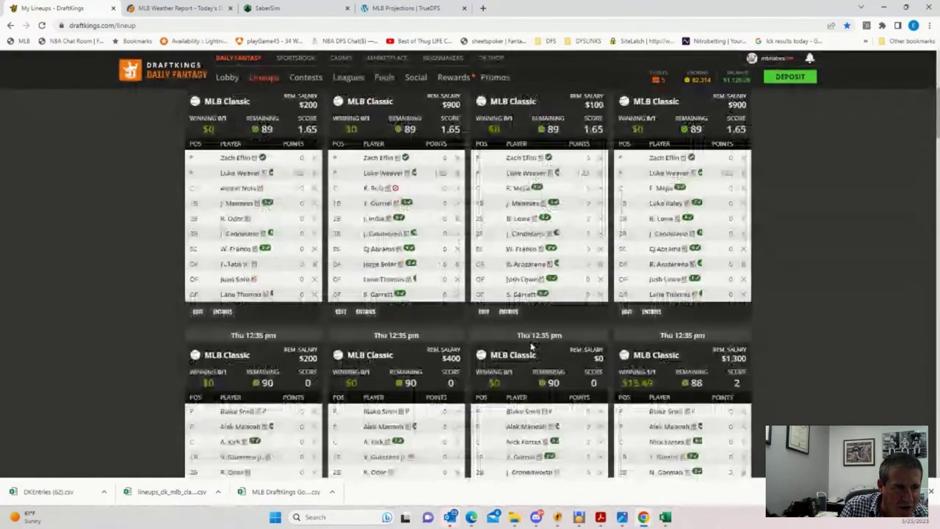
pyautogui.scroll(-1, 529, 339)
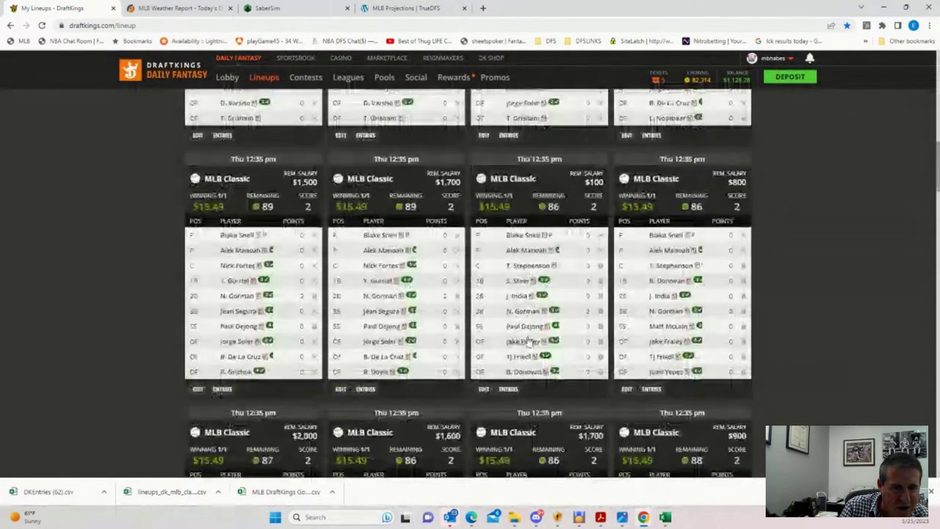
pyautogui.scroll(-4, 529, 340)
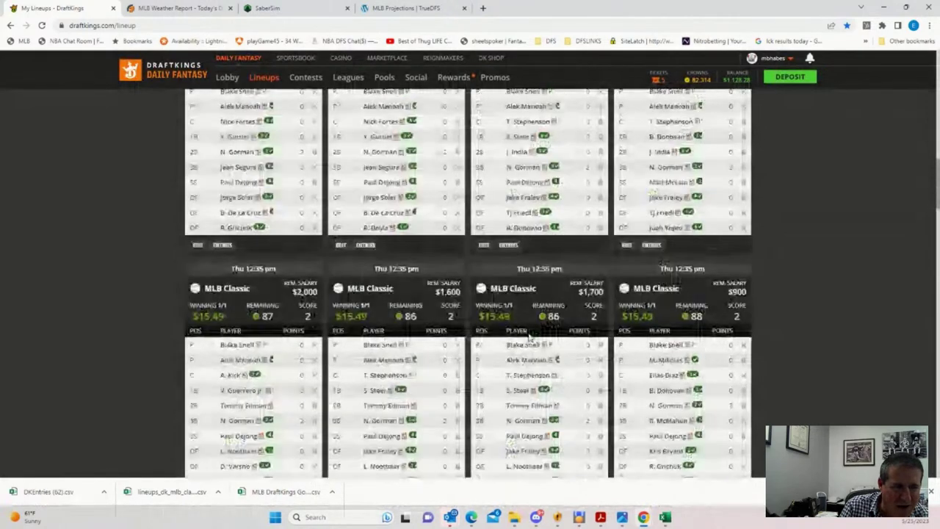
pyautogui.scroll(-4, 529, 335)
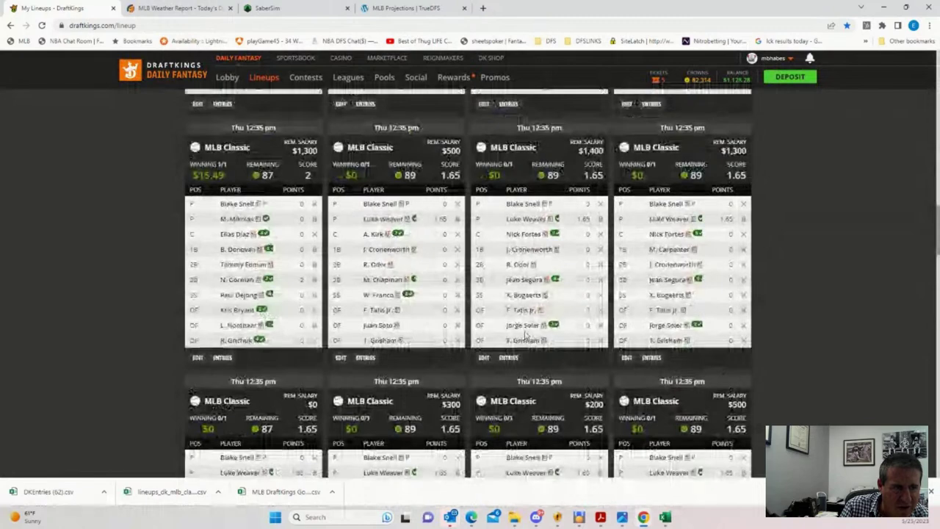
# Open the MLB $100K Relay Throw contest Gamecenter and switch to your entry 14.
pyautogui.click(508, 357)
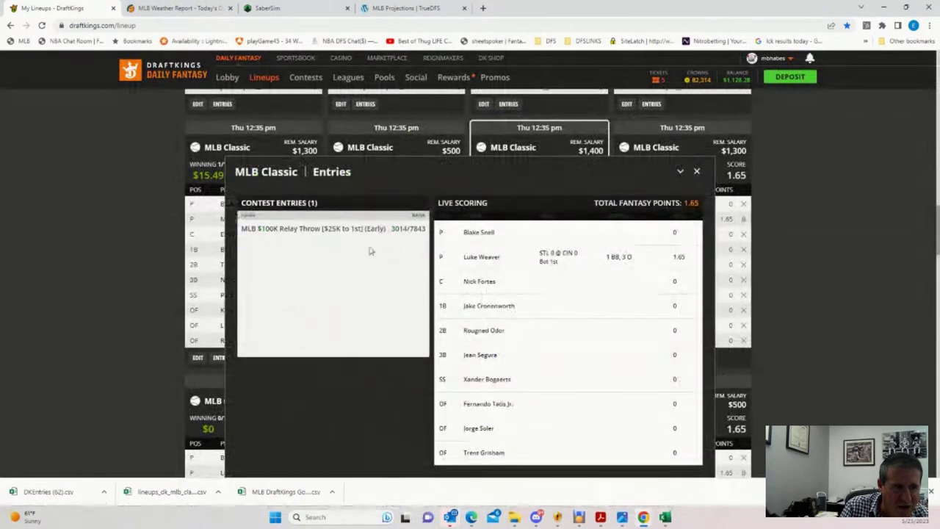
pyautogui.click(330, 231)
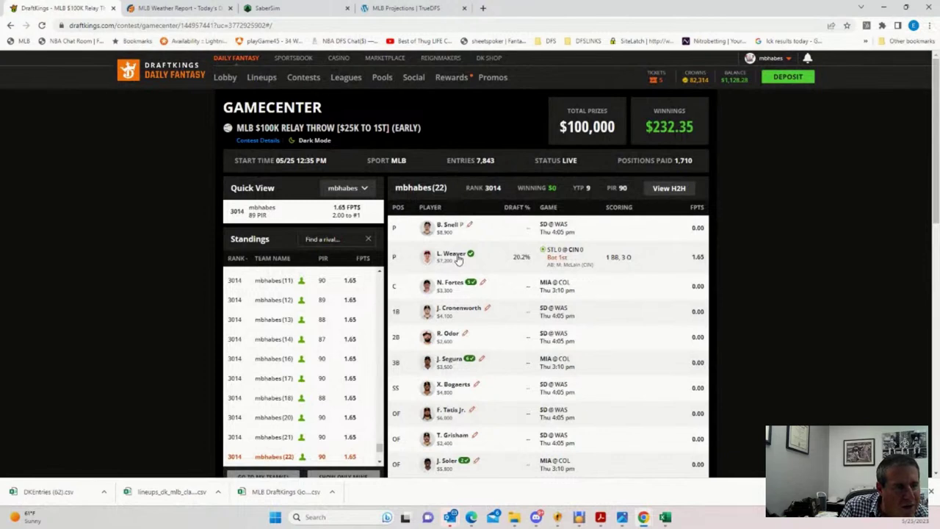
pyautogui.click(301, 283)
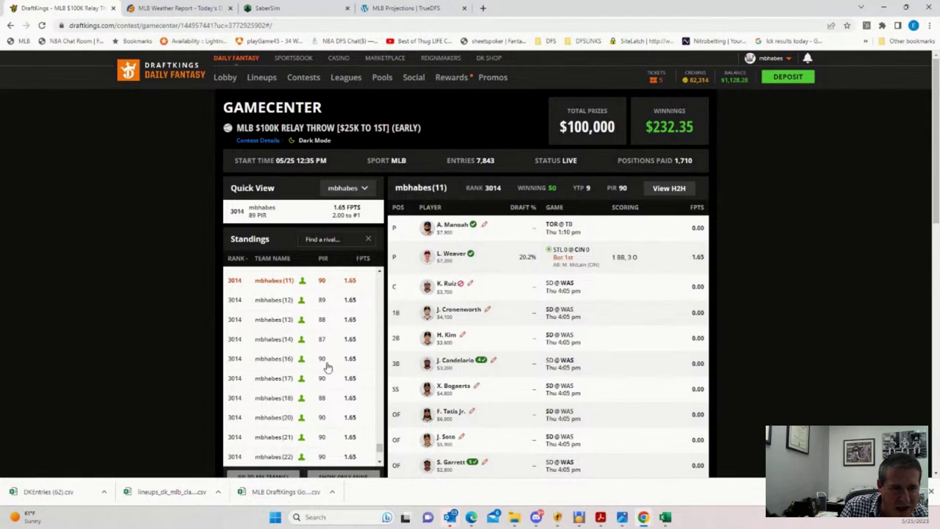
pyautogui.click(325, 340)
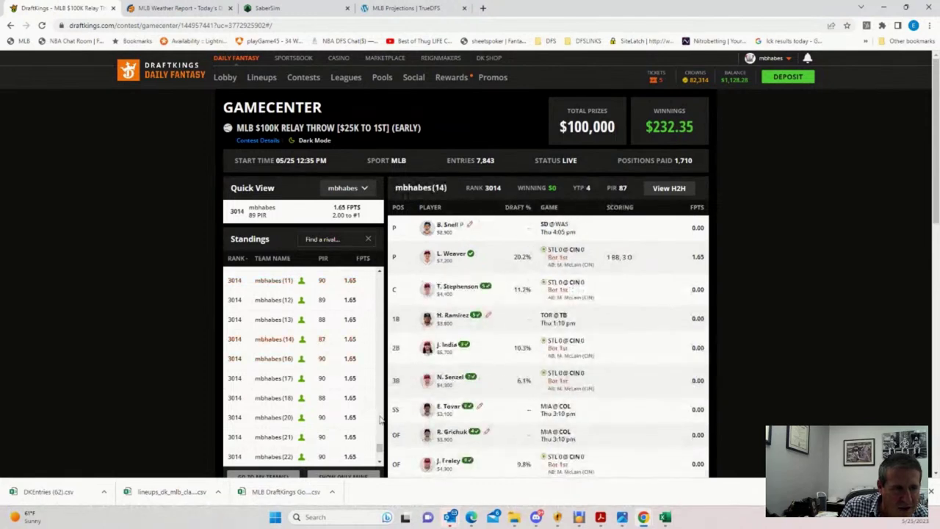
# Compare the leading rivals' lineups in the standings, ending on your own entry ranked 42nd.
pyautogui.moveTo(379, 449); pyautogui.dragTo(380, 278)
pyautogui.click(305, 294)
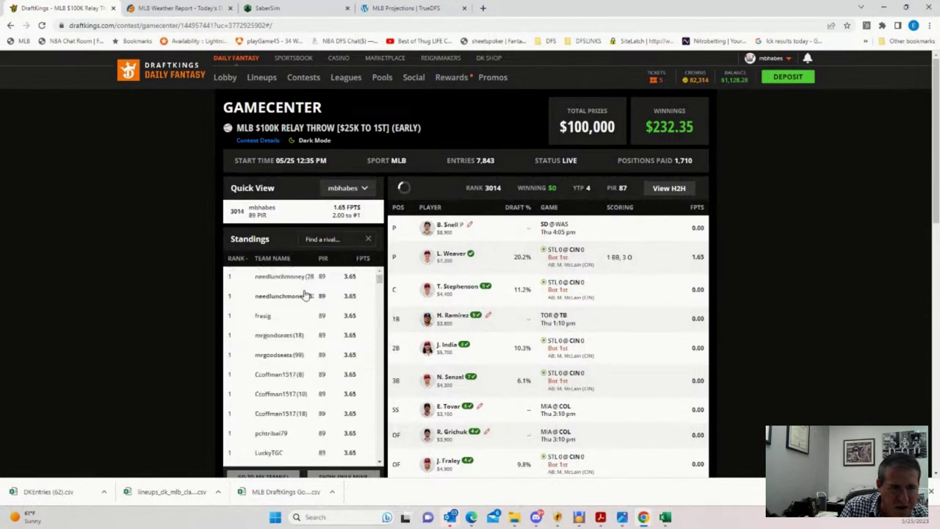
pyautogui.click(300, 278)
pyautogui.click(293, 315)
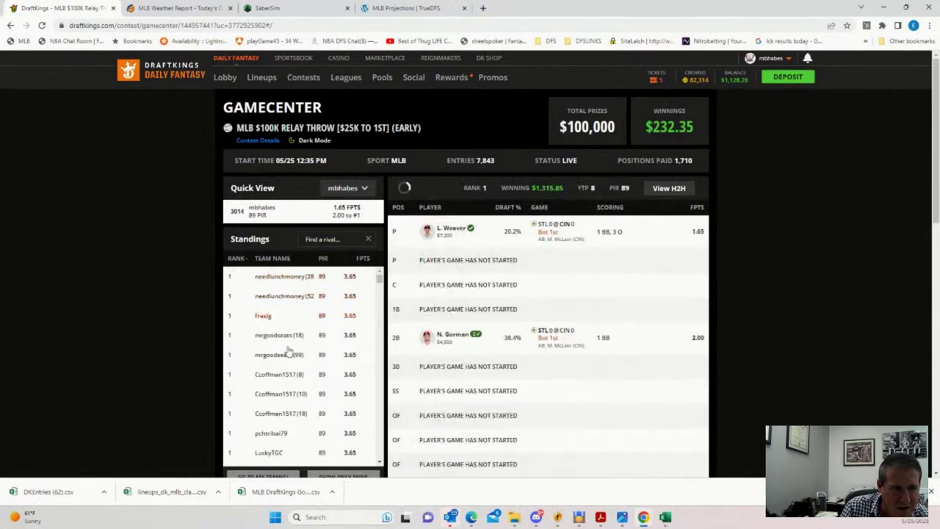
pyautogui.click(286, 354)
pyautogui.click(283, 374)
pyautogui.click(281, 414)
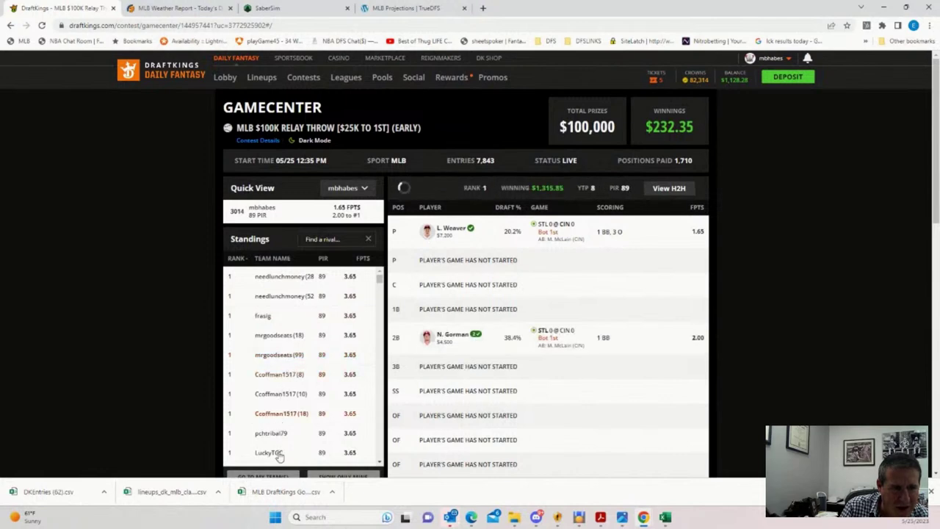
pyautogui.click(278, 475)
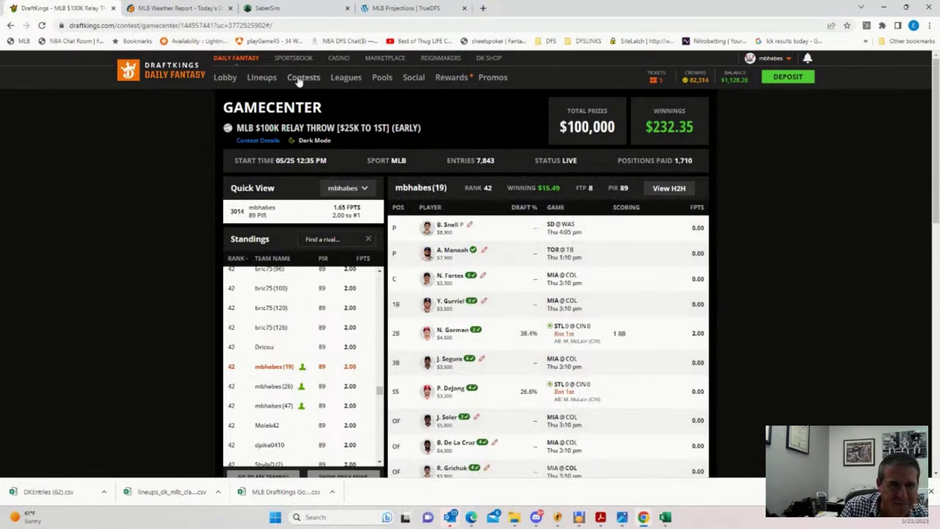
# Filter the live My Lineups to MLB Classic lineups containing Luke Weaver, each scoring 1.65.
pyautogui.click(263, 78)
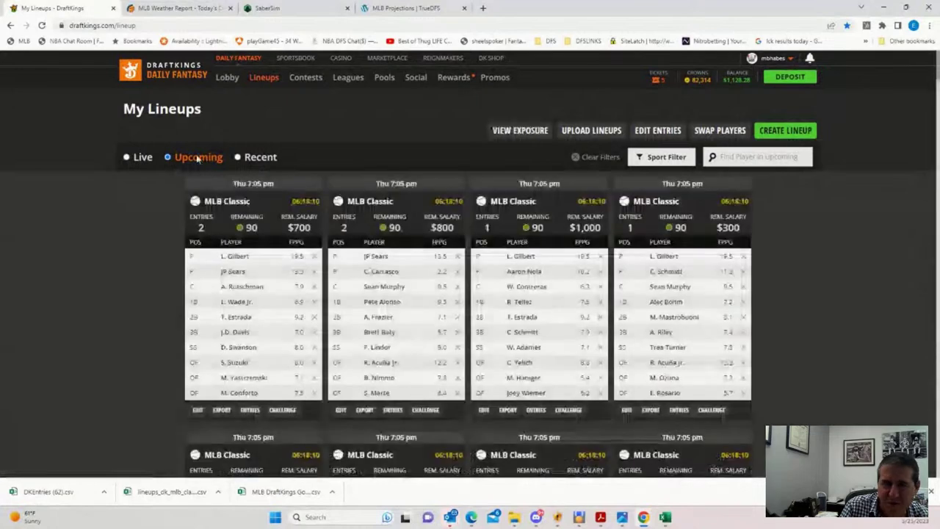
pyautogui.click(128, 157)
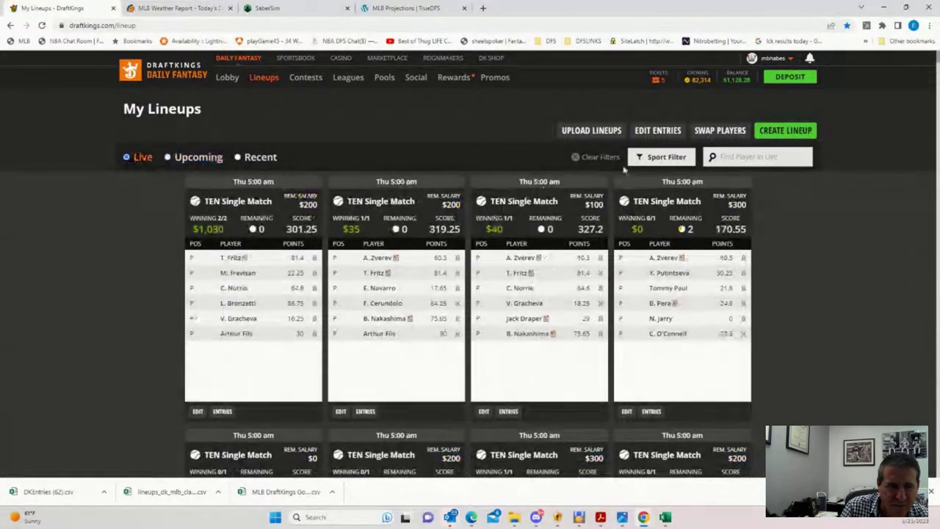
pyautogui.click(740, 156)
pyautogui.write('Luke')
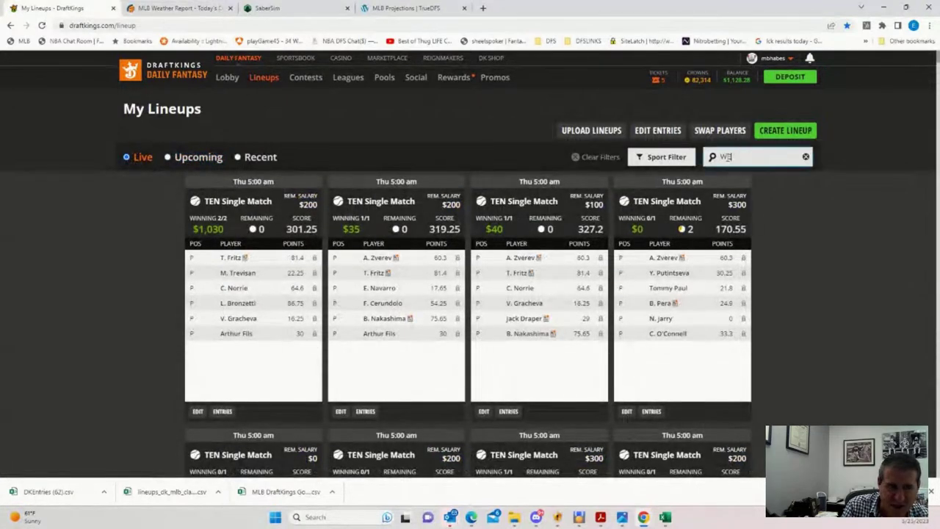
pyautogui.click(711, 177)
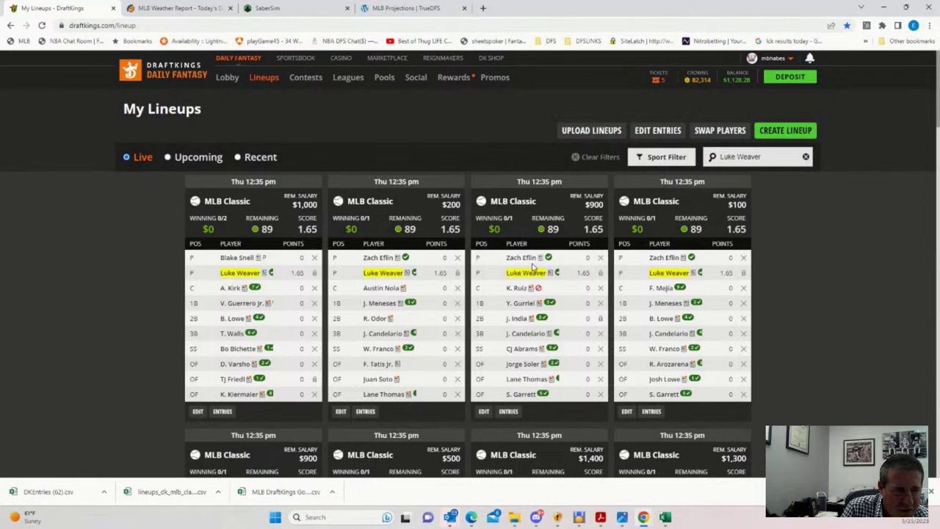
pyautogui.scroll(-3, 544, 272)
pyautogui.scroll(-1, 547, 275)
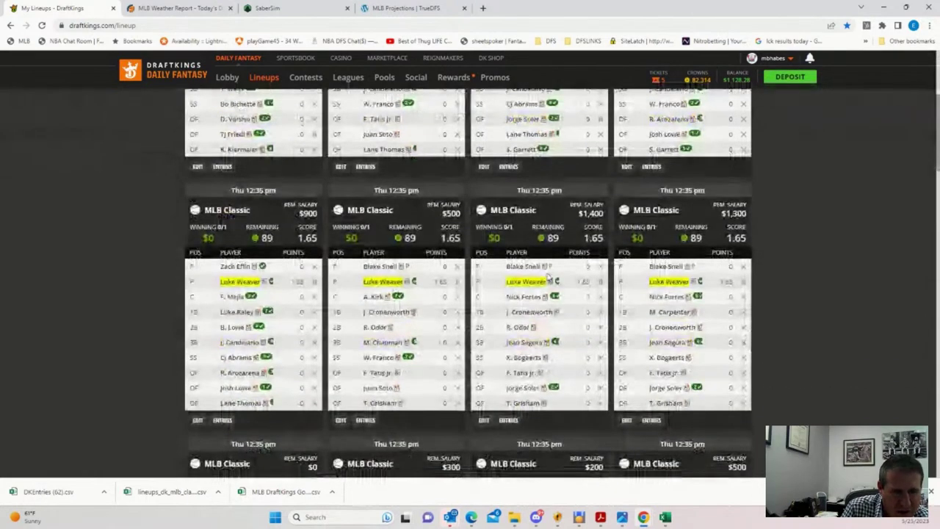